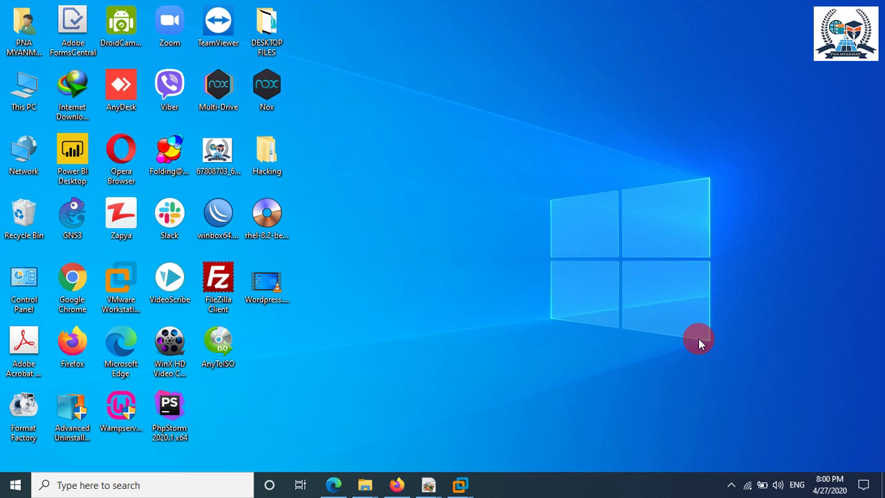
{"action": "right_click", "coordinate": [523, 77]}
{"action": "left_click", "coordinate": [543, 109]}
{"action": "right_click", "coordinate": [404, 66]}
{"action": "left_click", "coordinate": [433, 104]}
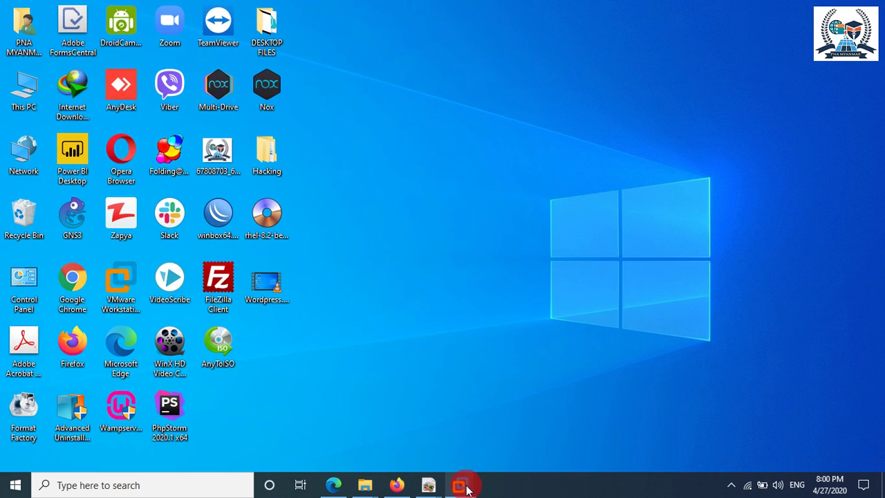
Step: Switch to the Windows Server 2016 virtual machine, sign in as Administrator with the account password, and cancel the Shutdown Event Tracker
{"action": "mouse_move", "coordinate": [463, 484]}
{"action": "left_click", "coordinate": [530, 409]}
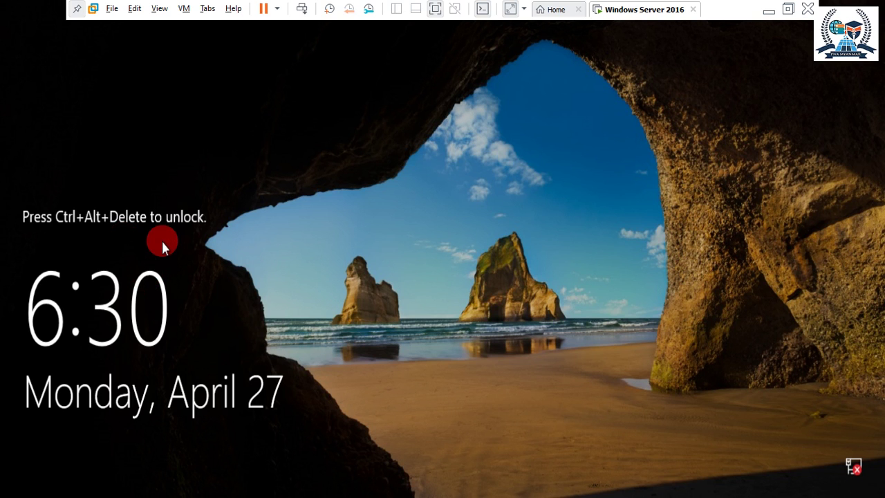
{"action": "key", "text": "ctrl+alt+Insert"}
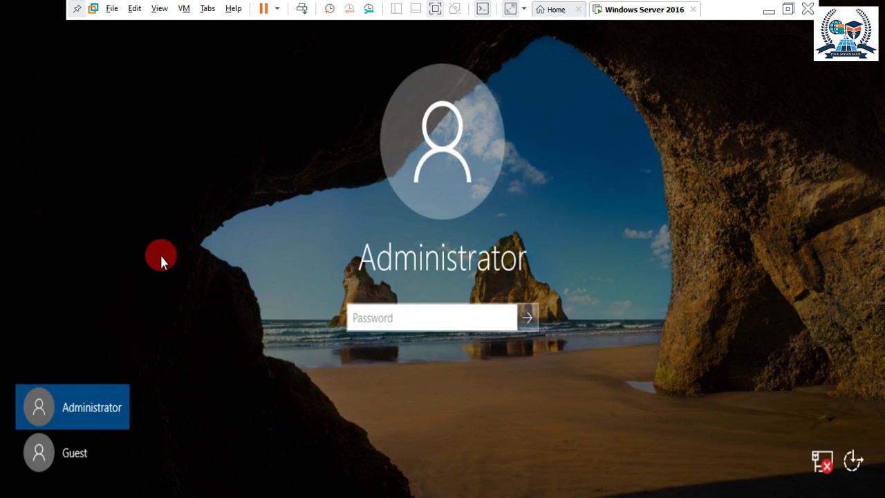
{"action": "type", "text": "**************"}
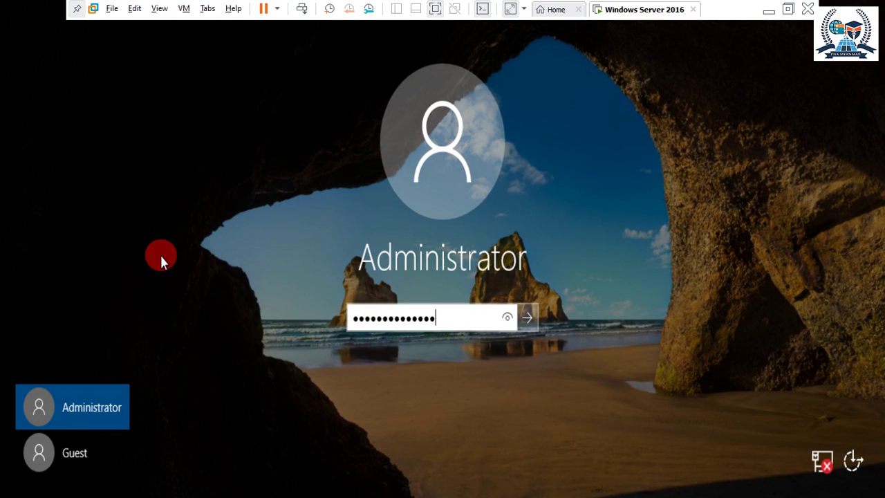
{"action": "key", "text": "Return"}
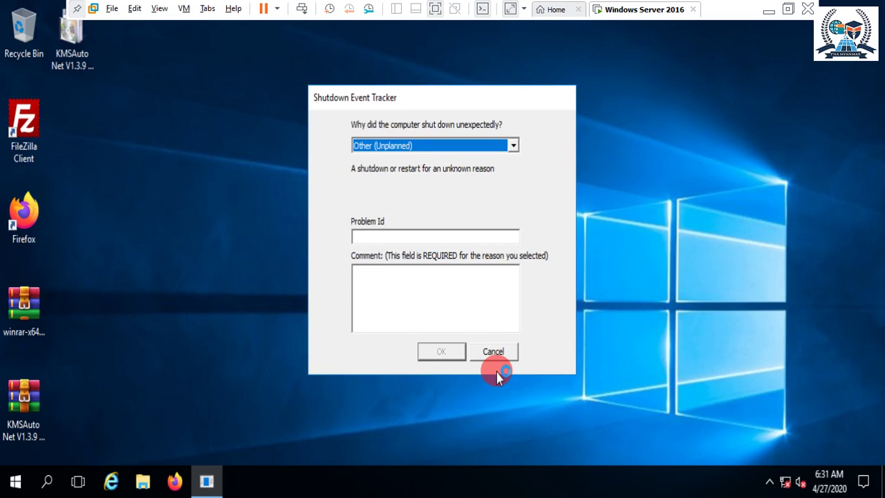
{"action": "left_click", "coordinate": [496, 349]}
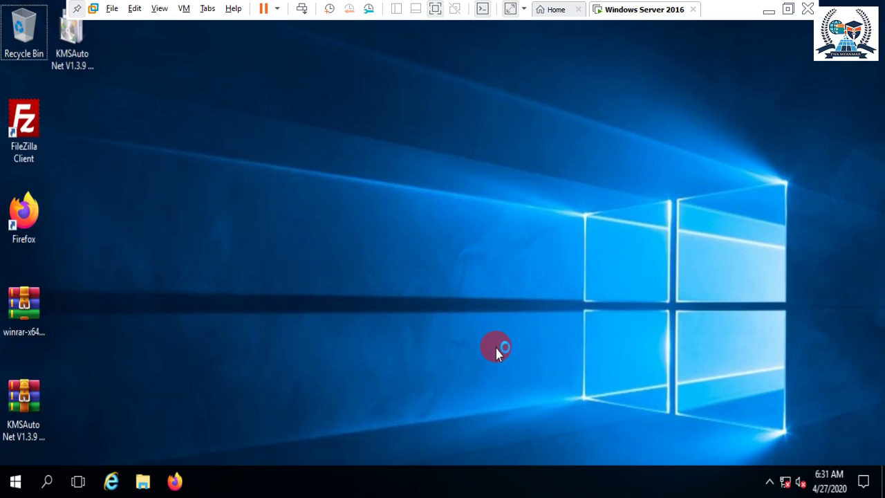
Step: Open Network Connections by running ncpa.cpl, enable the Ethernet0 adapter, and close the window
{"action": "key", "text": "super+r"}
{"action": "type", "text": "nc"}
{"action": "key", "text": "Down"}
{"action": "key", "text": "Return"}
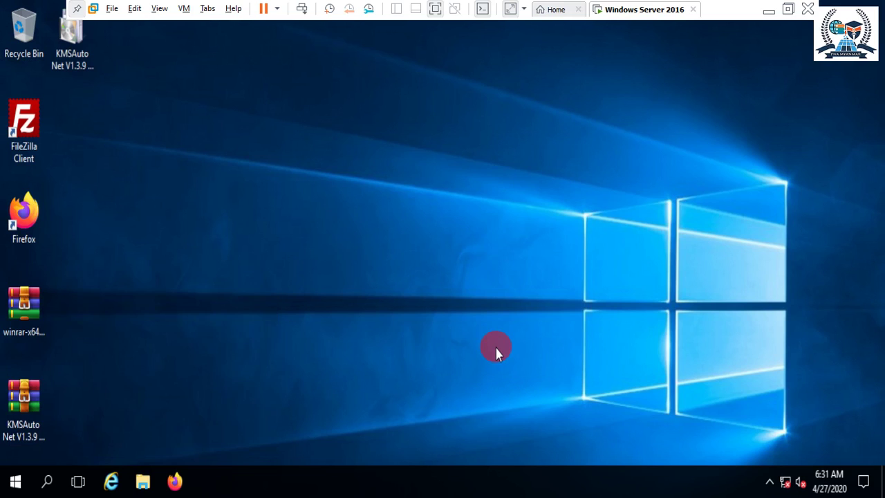
{"action": "left_click", "coordinate": [186, 107]}
{"action": "right_click", "coordinate": [186, 108]}
{"action": "left_click", "coordinate": [201, 115]}
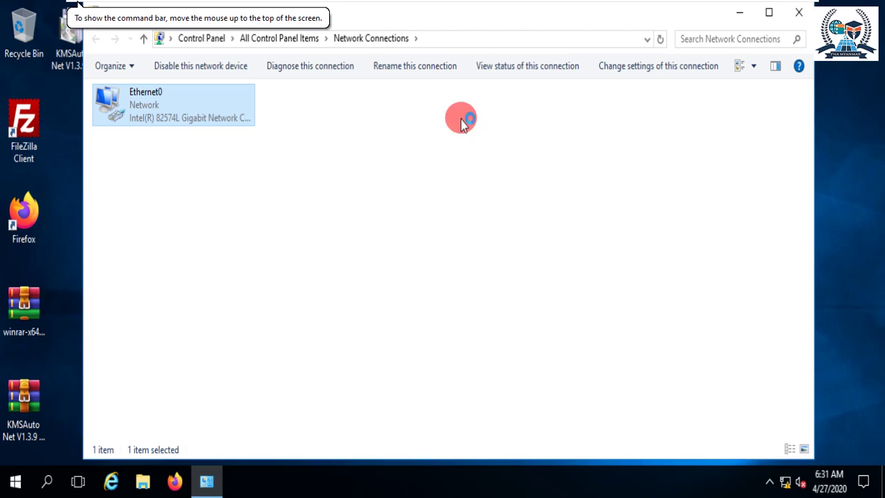
{"action": "left_click", "coordinate": [802, 14]}
{"action": "right_click", "coordinate": [411, 185]}
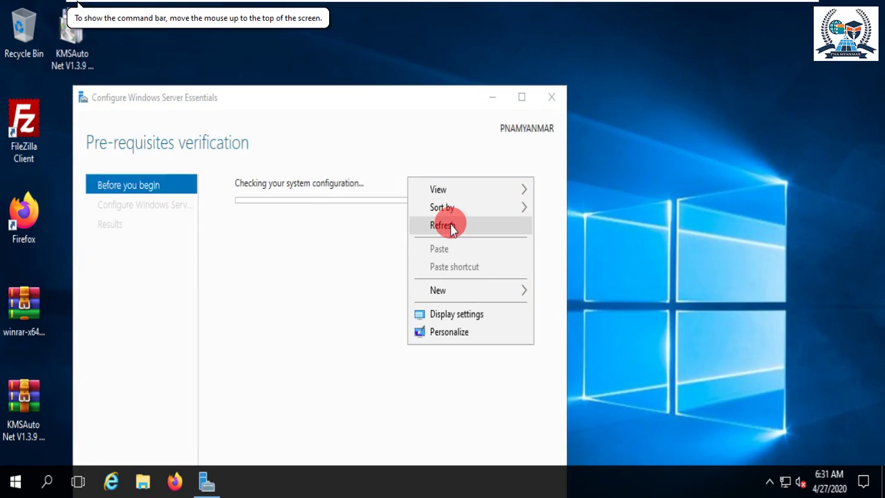
{"action": "left_click", "coordinate": [450, 228]}
Step: Open a Command Prompt and run ipconfig to display the server's network addresses
{"action": "key", "text": "super+r"}
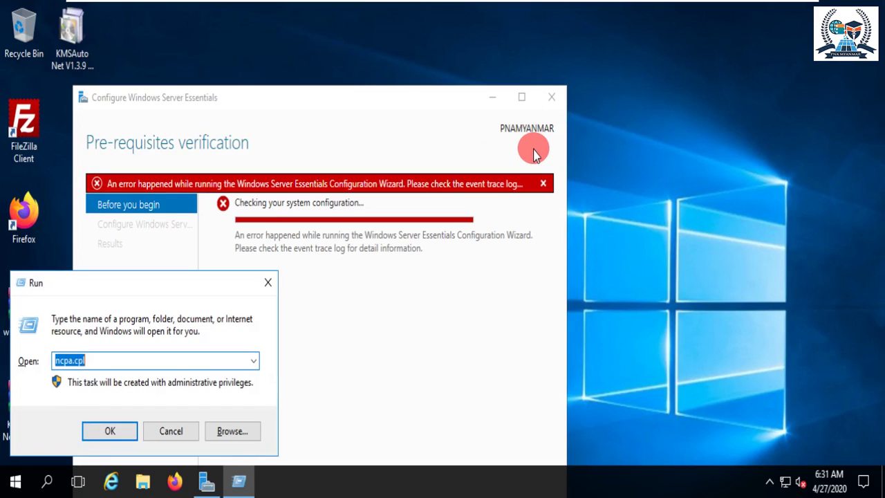
{"action": "key", "text": "Return"}
{"action": "type", "text": "ipco"}
{"action": "type", "text": "nf"}
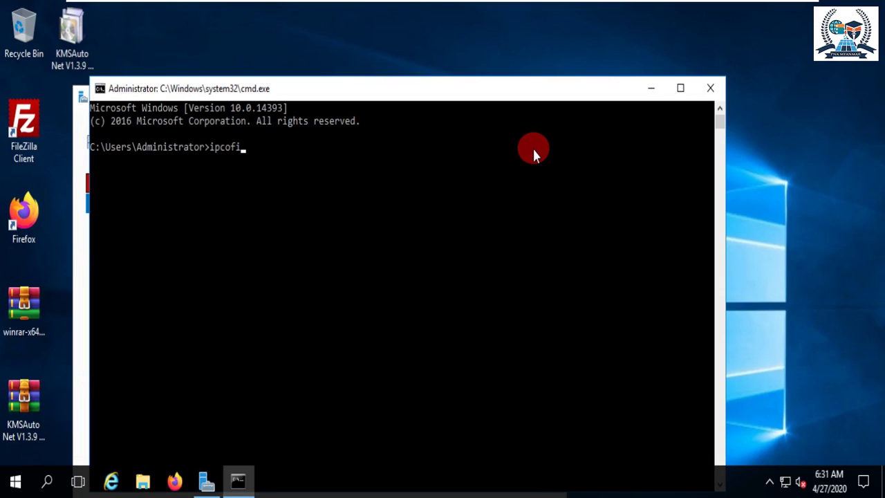
{"action": "key", "text": "BackSpace"}
{"action": "key", "text": "BackSpace"}
{"action": "type", "text": "nfig"}
{"action": "key", "text": "Return"}
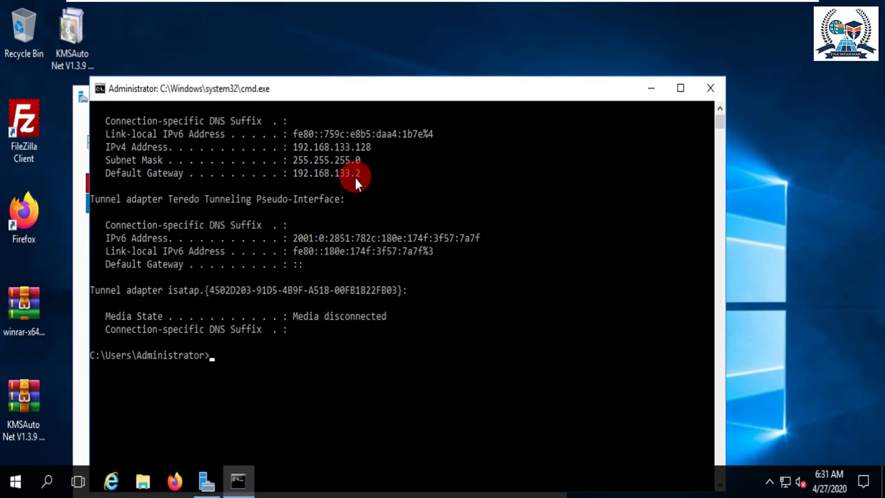
Step: Highlight the IPv4 default gateway in the ipconfig output and run hostname to show the server's name
{"action": "left_click_drag", "start_coordinate": [356, 174], "coordinate": [291, 173]}
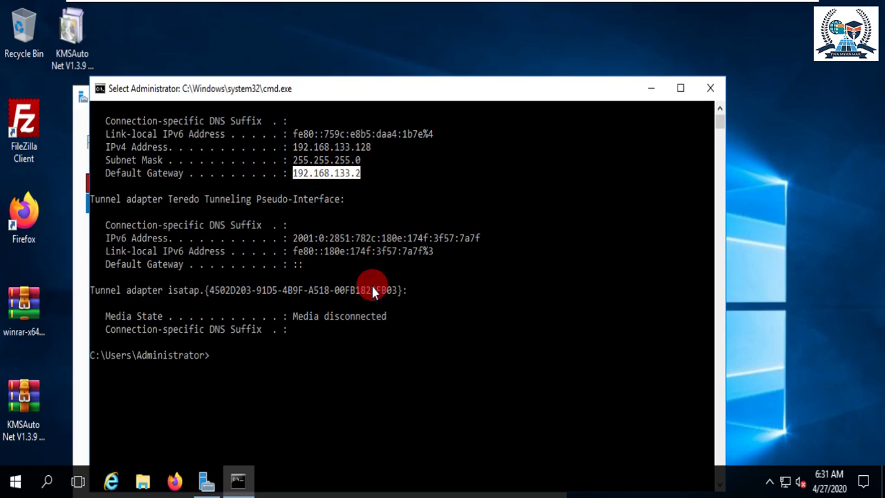
{"action": "left_click", "coordinate": [354, 343]}
{"action": "type", "text": "hostname"}
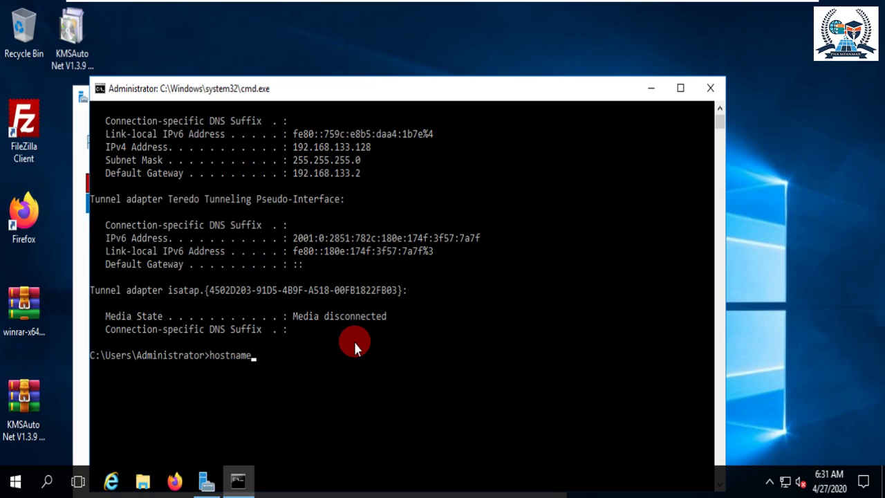
{"action": "key", "text": "Return"}
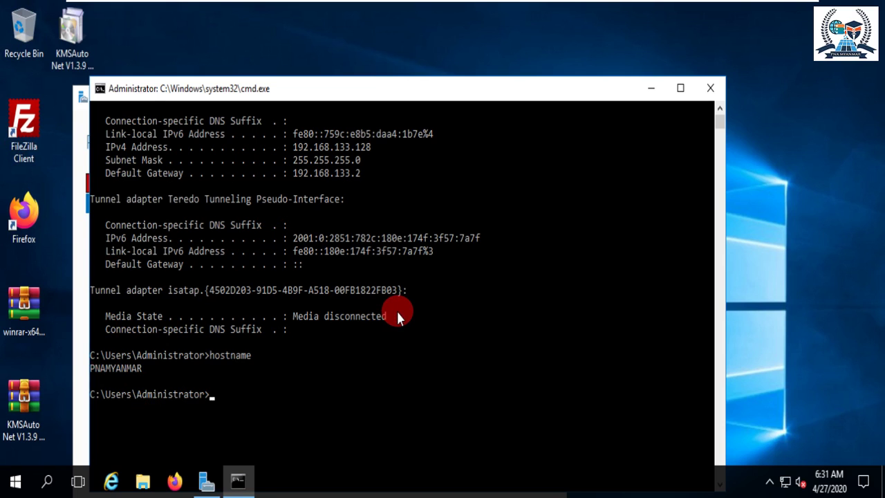
{"action": "key", "text": "super+r"}
{"action": "key", "text": "Return"}
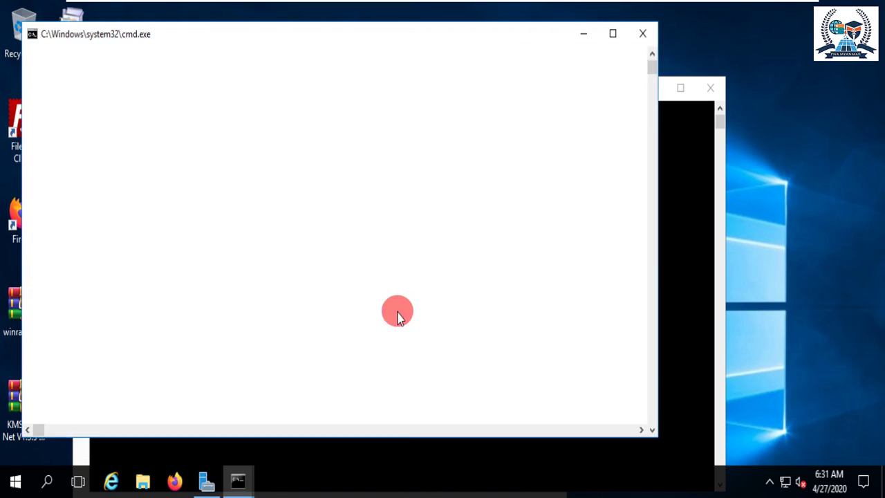
{"action": "key", "text": "Return"}
{"action": "type", "text": "exit"}
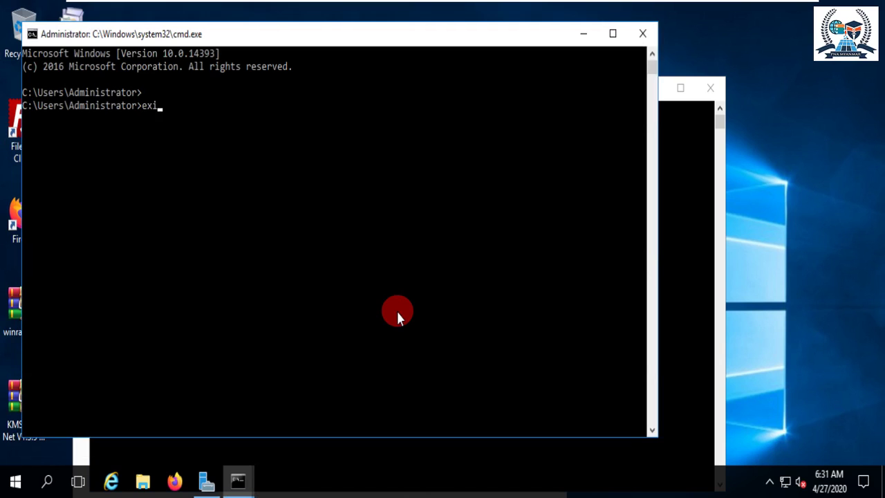
{"action": "key", "text": "Return"}
Step: Open Network Connections again and bring up the Internet Protocol Version 4 (TCP/IPv4) properties of Ethernet0
{"action": "key", "text": "super+r"}
{"action": "type", "text": "n"}
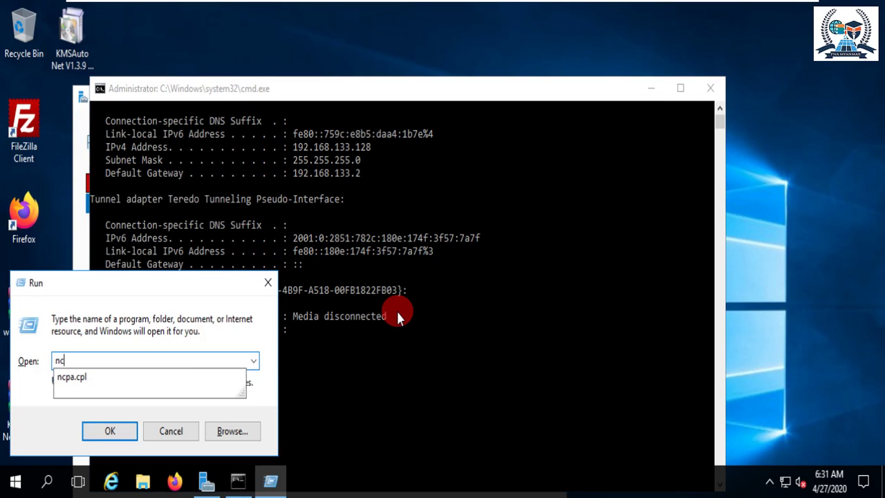
{"action": "key", "text": "Down"}
{"action": "key", "text": "Return"}
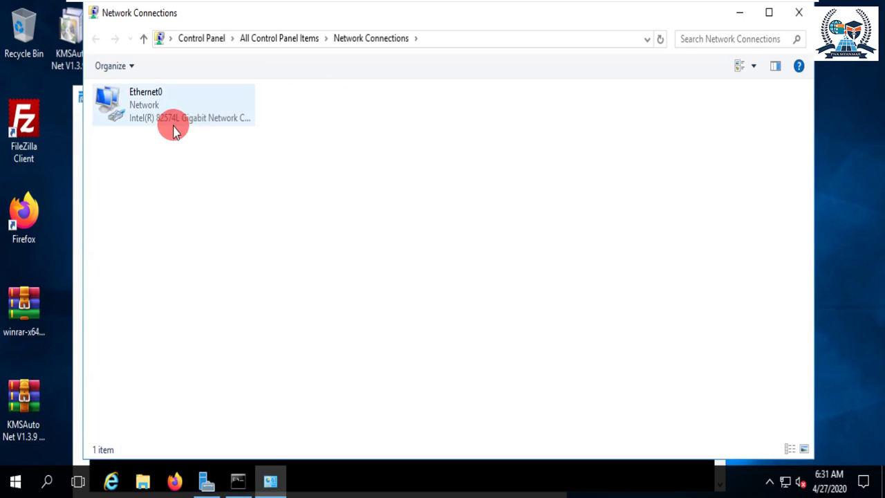
{"action": "double_click", "coordinate": [173, 117]}
{"action": "left_click", "coordinate": [374, 375]}
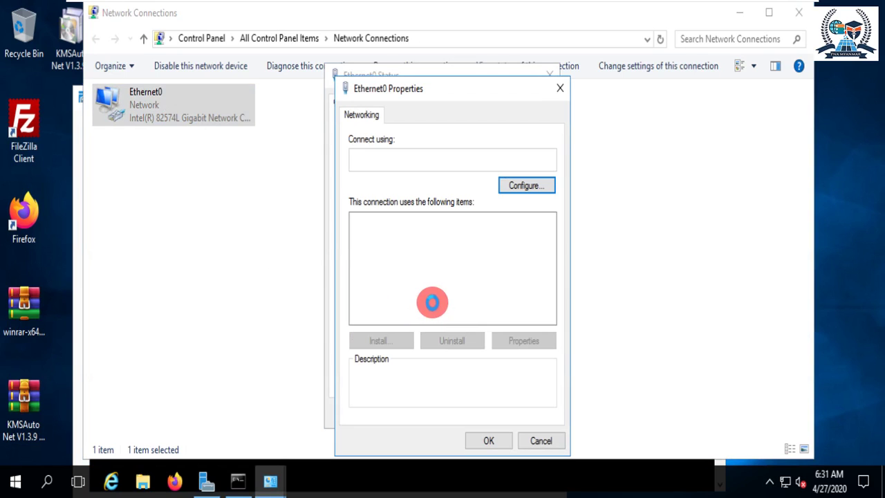
{"action": "double_click", "coordinate": [473, 276]}
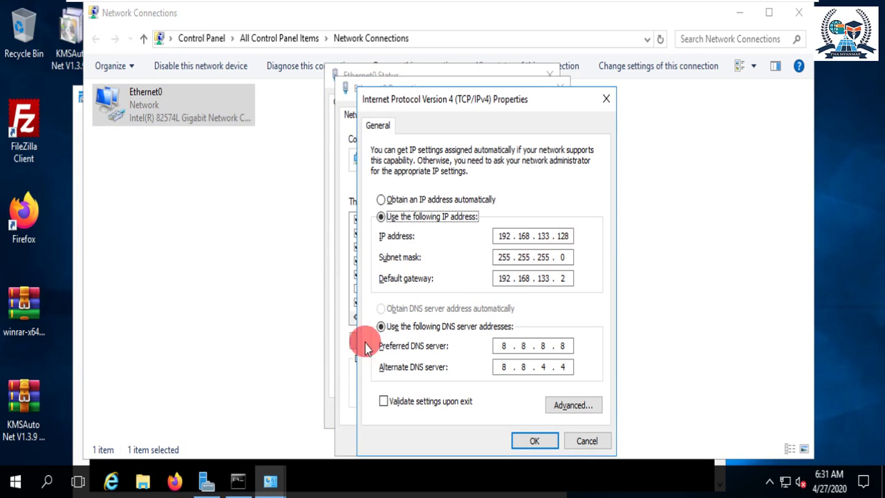
Step: Compare the adapter's IPv4 settings with the ipconfig output in the Command Prompt and close the Command Prompt
{"action": "left_click", "coordinate": [386, 474]}
{"action": "left_click", "coordinate": [237, 481]}
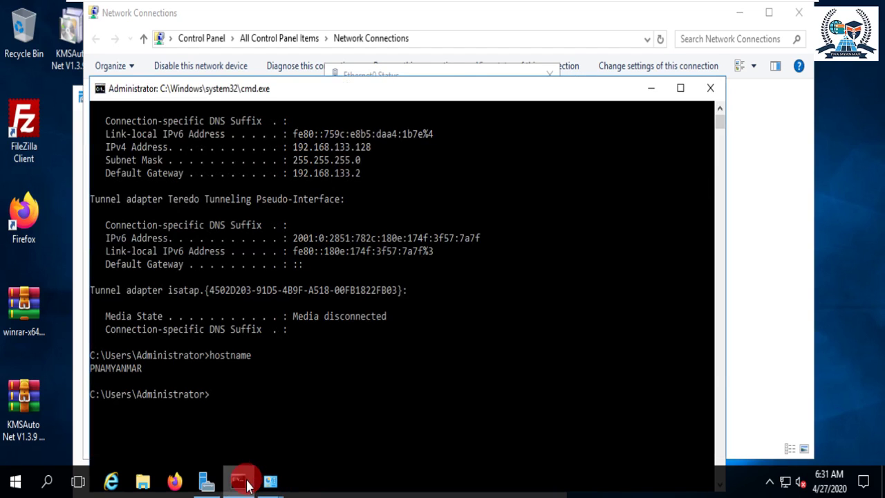
{"action": "left_click_drag", "start_coordinate": [369, 172], "coordinate": [299, 165]}
{"action": "right_click", "coordinate": [299, 166]}
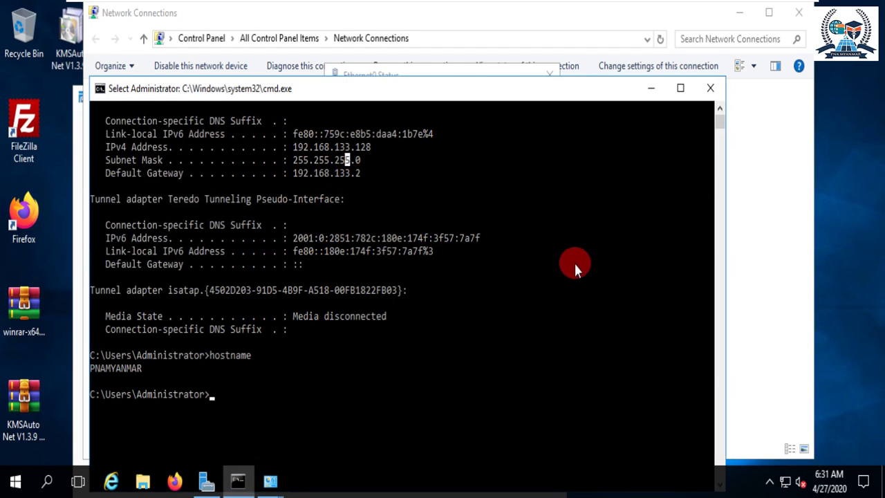
{"action": "left_click", "coordinate": [710, 88]}
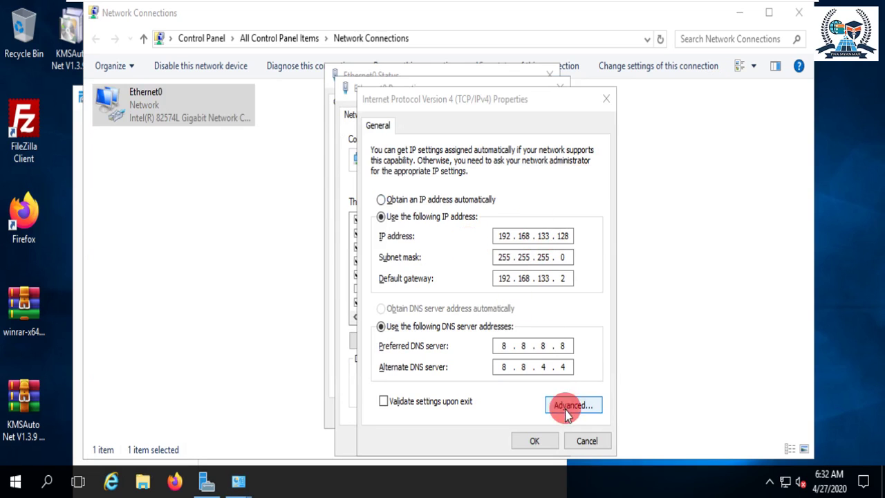
Step: Cancel the Ethernet0 dialogs and close both Network Connections and the Configure Windows Server Essentials wizard
{"action": "left_click", "coordinate": [573, 439]}
{"action": "left_click", "coordinate": [540, 439]}
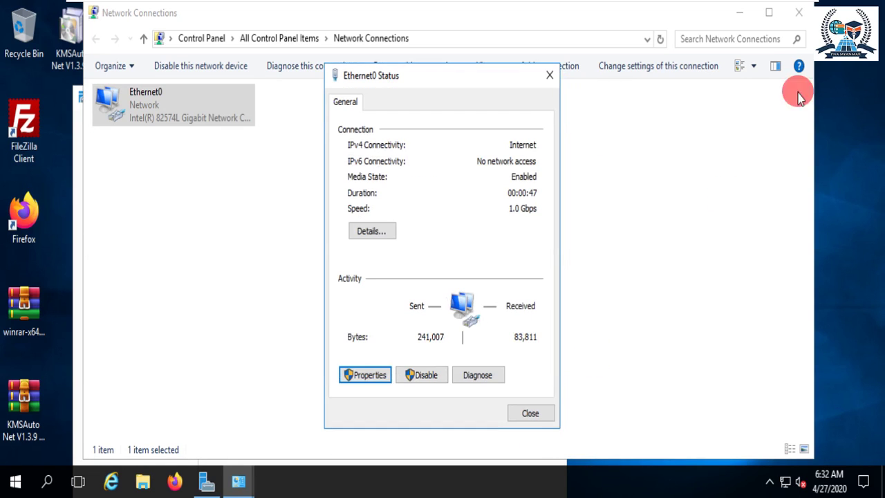
{"action": "left_click", "coordinate": [561, 75]}
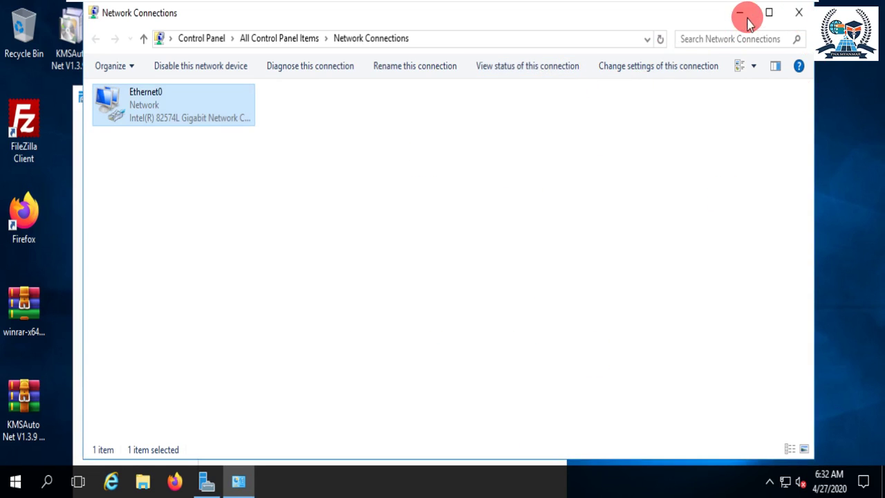
{"action": "left_click", "coordinate": [794, 15]}
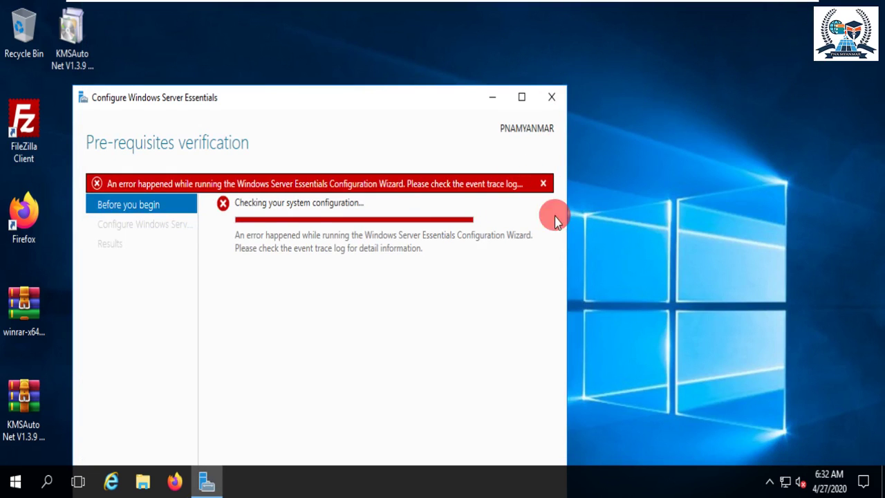
{"action": "mouse_move", "coordinate": [770, 7]}
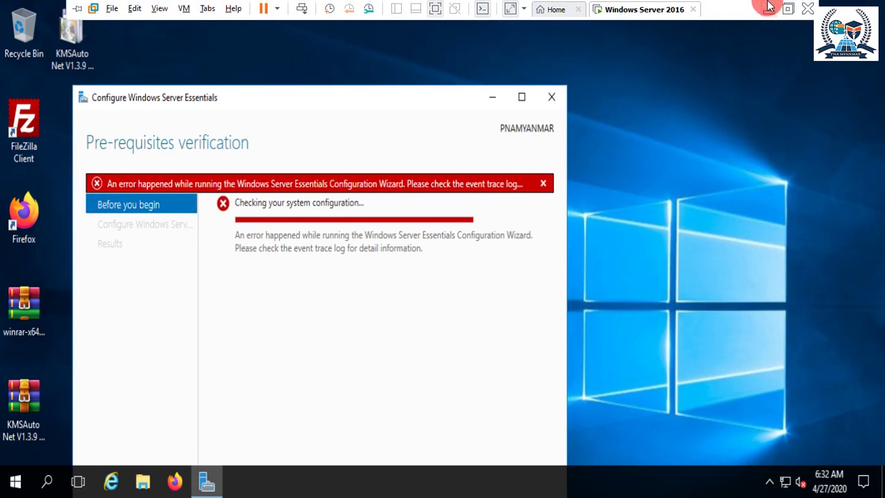
{"action": "left_click", "coordinate": [551, 97]}
{"action": "right_click", "coordinate": [323, 36]}
{"action": "left_click", "coordinate": [358, 80]}
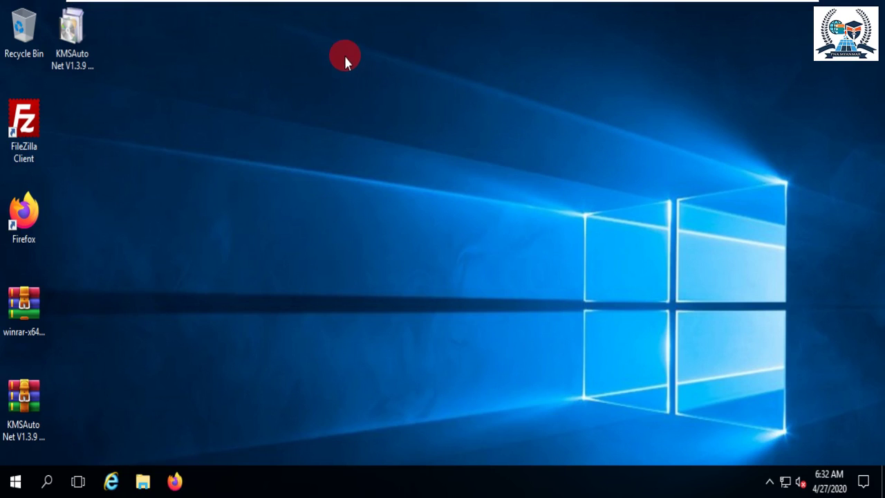
{"action": "right_click", "coordinate": [271, 48]}
{"action": "left_click", "coordinate": [312, 95]}
{"action": "right_click", "coordinate": [306, 81]}
{"action": "left_click", "coordinate": [330, 128]}
Step: Delete the KMSAuto Net V1.3.9 Portable executable from the desktop and empty the Recycle Bin
{"action": "left_click", "coordinate": [89, 28]}
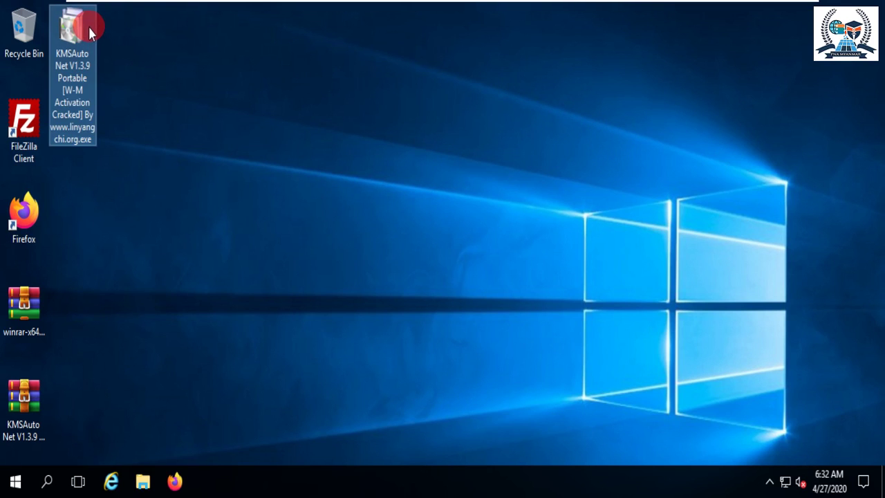
{"action": "key", "text": "Delete"}
{"action": "right_click", "coordinate": [111, 18]}
{"action": "left_click", "coordinate": [138, 61]}
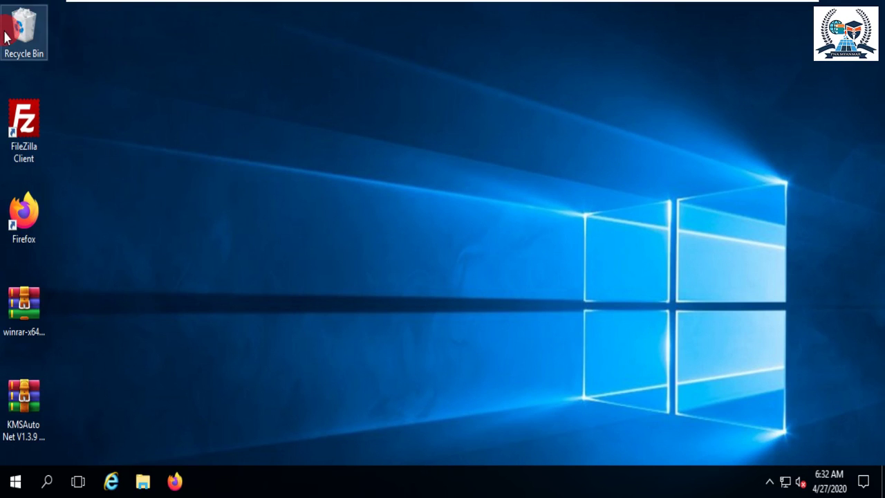
{"action": "right_click", "coordinate": [4, 36]}
{"action": "left_click", "coordinate": [44, 55]}
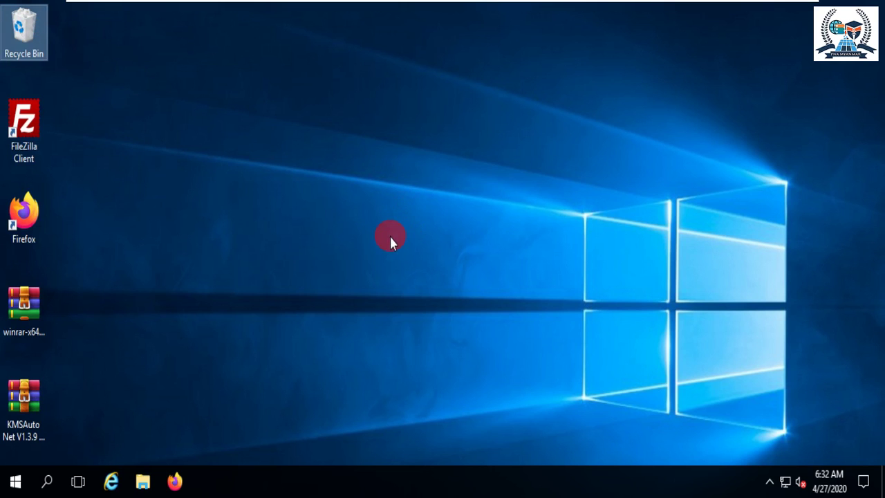
{"action": "left_click", "coordinate": [484, 308]}
Step: Search for PowerShell, run Windows PowerShell as administrator and reposition its window on the desktop
{"action": "left_click", "coordinate": [47, 481]}
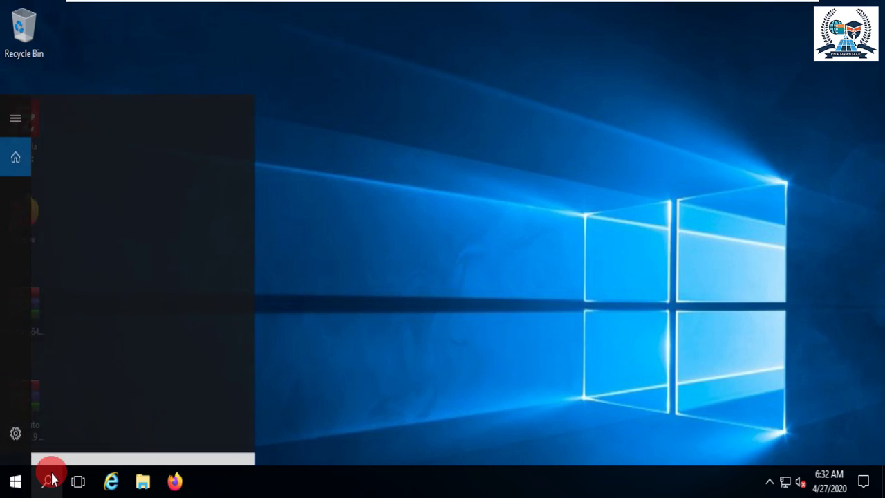
{"action": "type", "text": "p"}
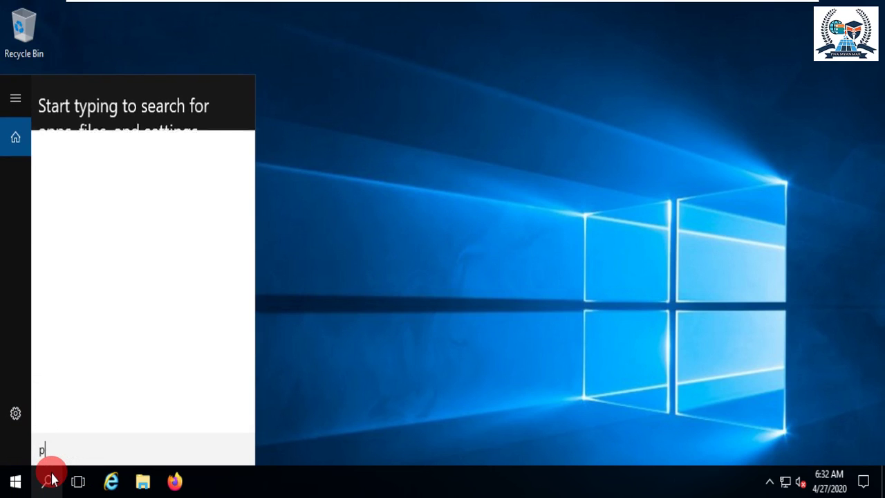
{"action": "type", "text": "ower"}
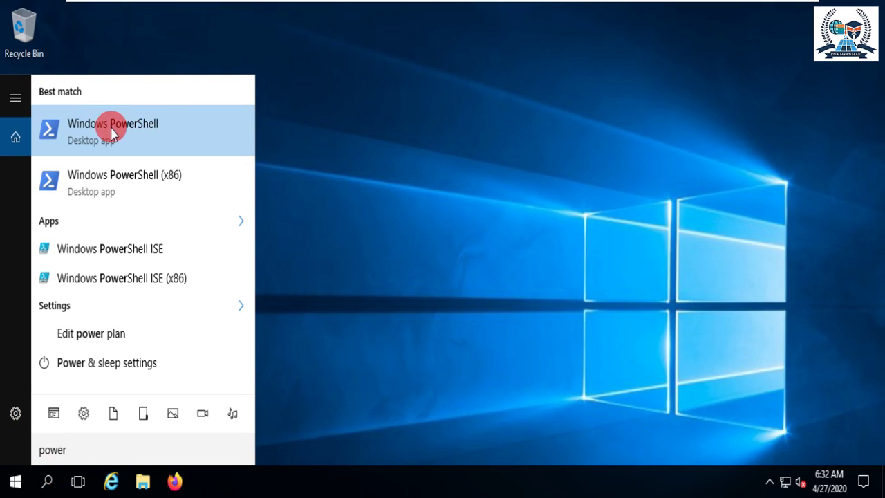
{"action": "right_click", "coordinate": [112, 131]}
{"action": "left_click", "coordinate": [145, 145]}
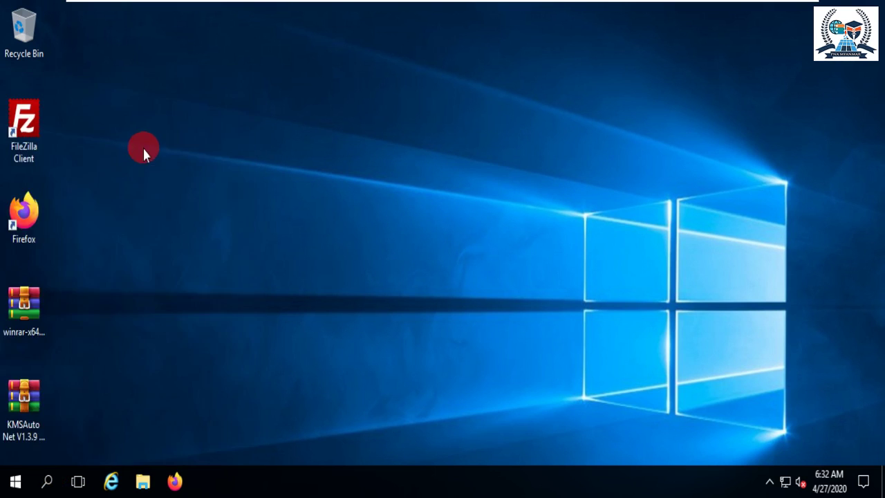
{"action": "left_click_drag", "start_coordinate": [390, 16], "coordinate": [510, 78]}
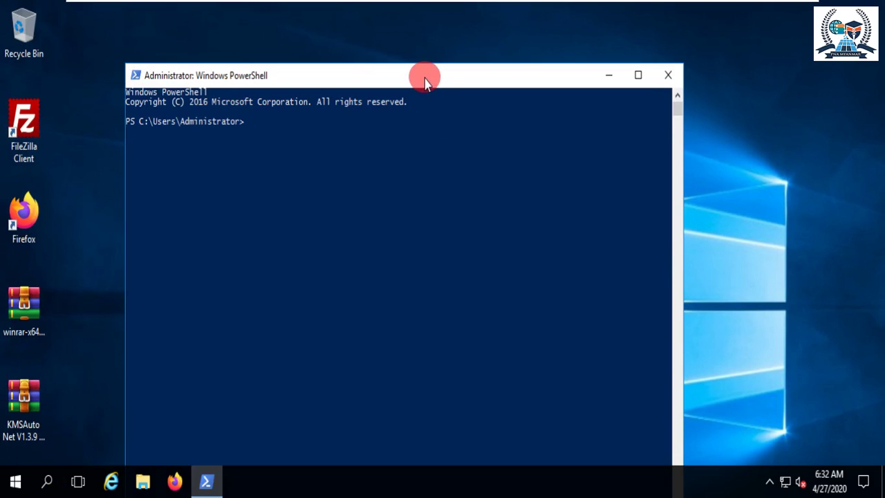
{"action": "left_click_drag", "start_coordinate": [425, 81], "coordinate": [462, 111]}
{"action": "left_click", "coordinate": [434, 173]}
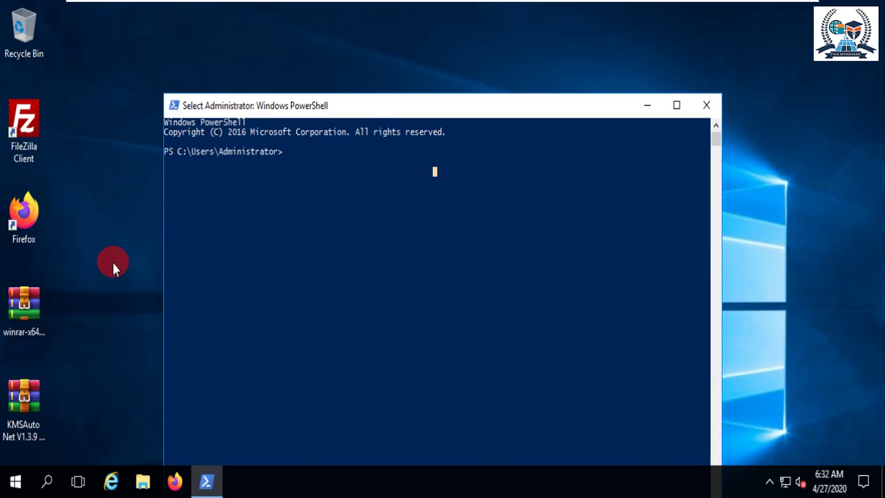
Step: Launch Server Manager with the servermanager command, view the All Servers page and minimize the window
{"action": "key", "text": "super+r"}
{"action": "type", "text": "server"}
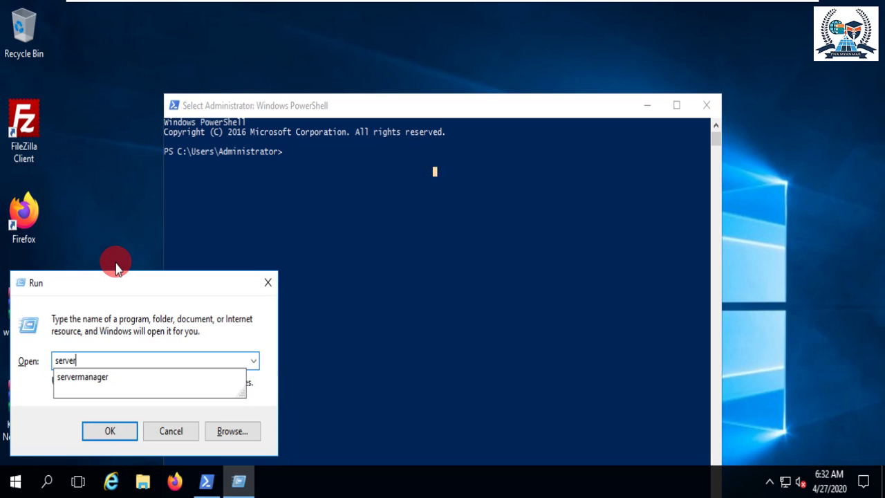
{"action": "key", "text": "Down"}
{"action": "key", "text": "Return"}
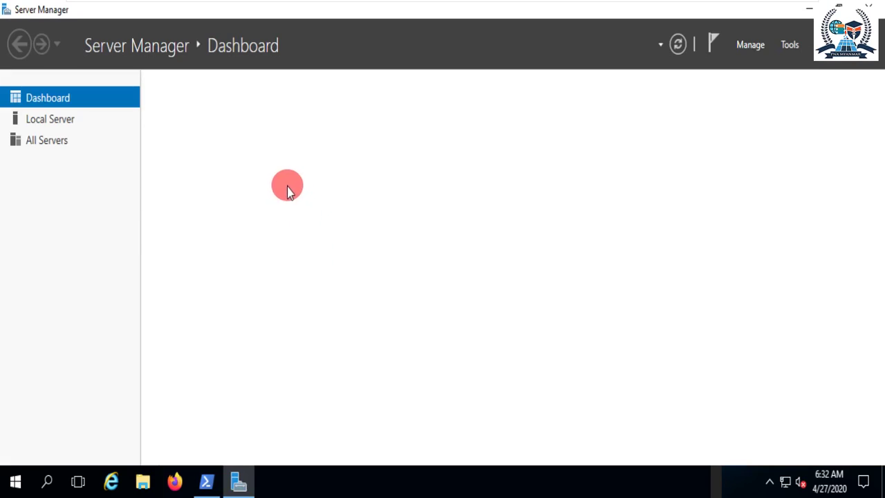
{"action": "left_click", "coordinate": [62, 142]}
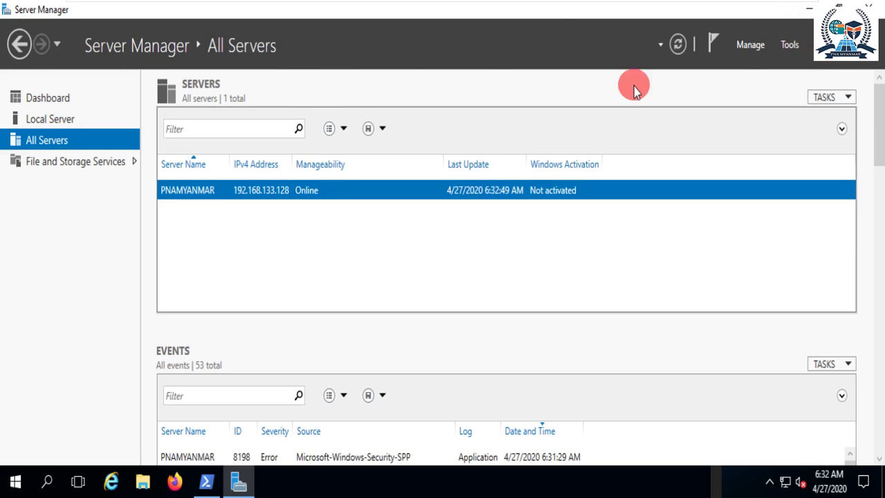
{"action": "left_click", "coordinate": [810, 10]}
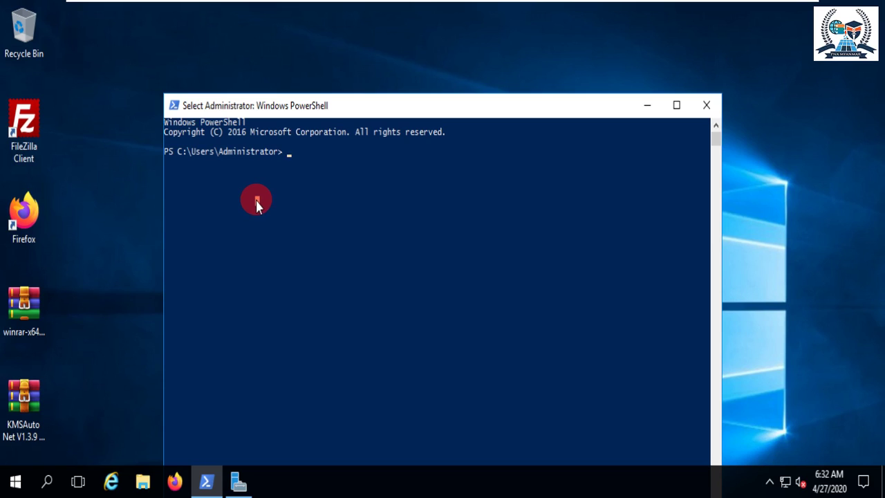
{"action": "type", "text": "Install"}
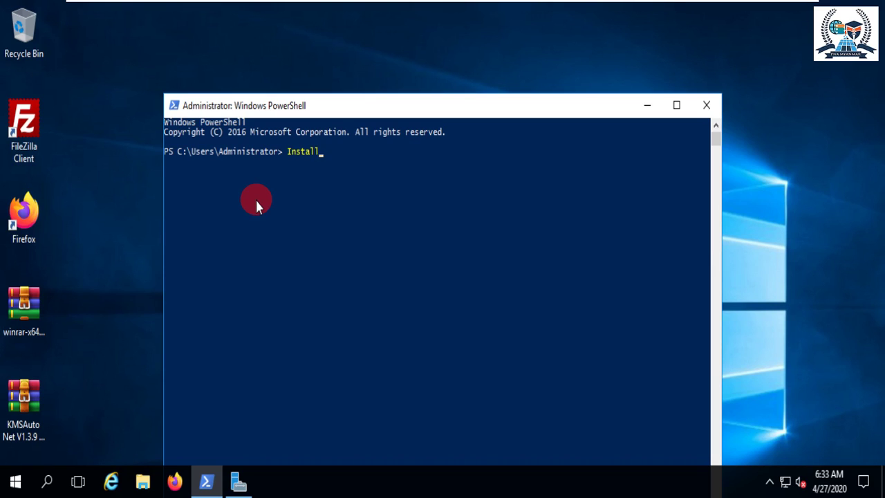
{"action": "type", "text": "-"}
{"action": "key", "text": "BackSpace"}
{"action": "key", "text": "BackSpace"}
{"action": "key", "text": "BackSpace"}
{"action": "key", "text": "BackSpace"}
{"action": "key", "text": "BackSpace"}
{"action": "key", "text": "BackSpace"}
{"action": "key", "text": "BackSpace"}
{"action": "key", "text": "BackSpace"}
Step: Run systeminfo in PowerShell and maximize the PowerShell window
{"action": "left_click", "coordinate": [255, 207]}
{"action": "type", "text": "systeminfo"}
{"action": "key", "text": "Return"}
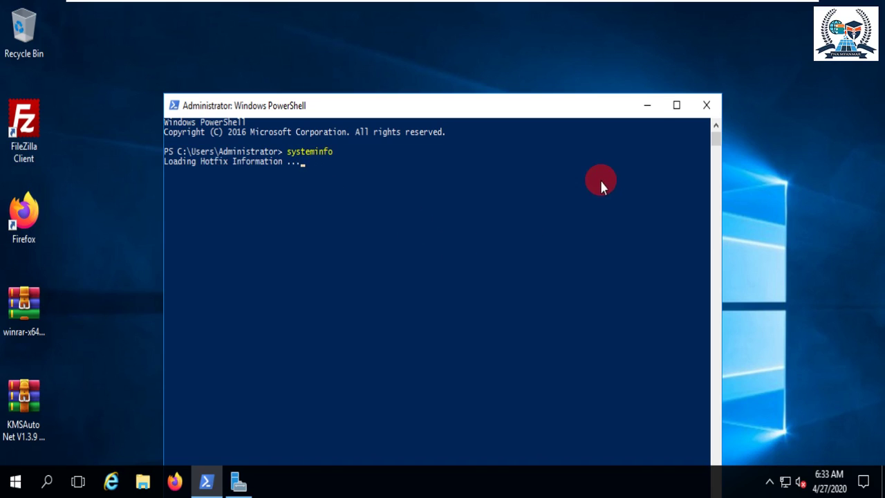
{"action": "left_click", "coordinate": [675, 106]}
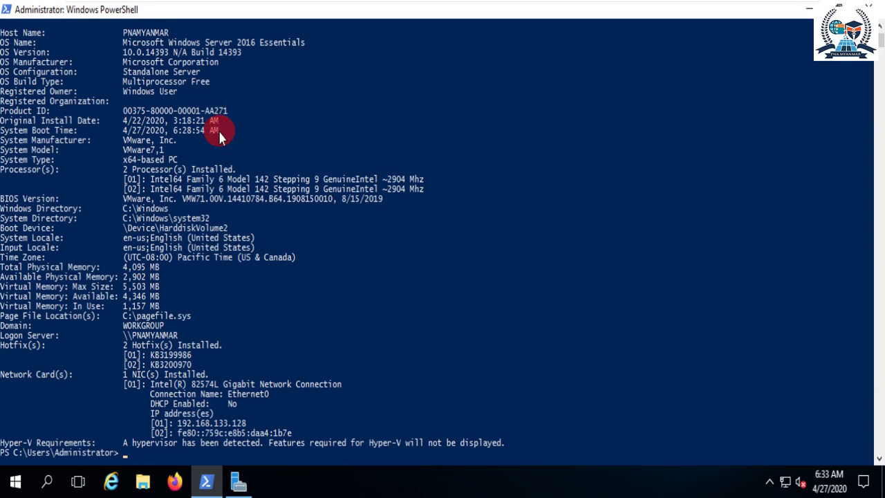
Step: Examine the OS Configuration entry in the systeminfo output and look through the remaining system details
{"action": "scroll", "coordinate": [207, 269], "scroll_direction": "up", "scroll_amount": 1}
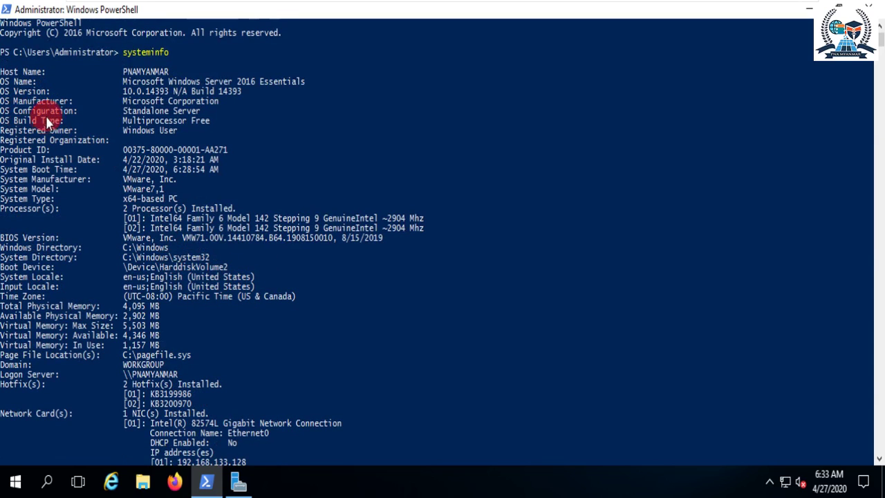
{"action": "left_click_drag", "start_coordinate": [72, 111], "coordinate": [1, 110]}
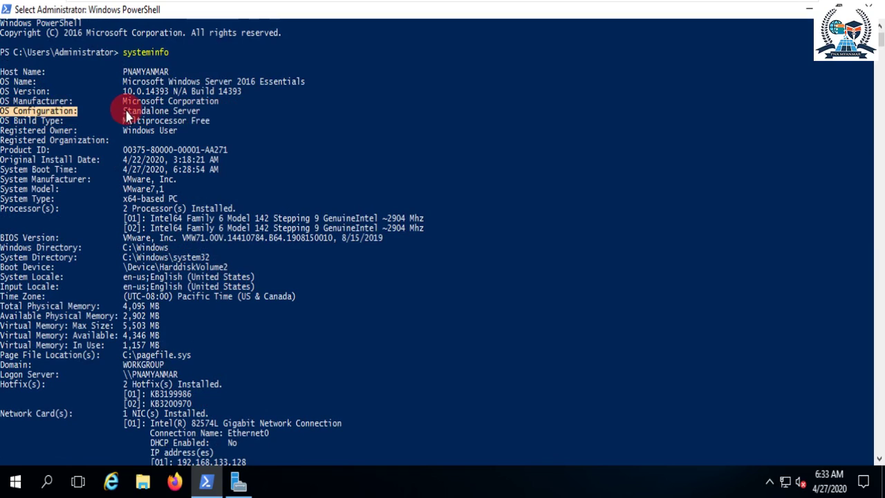
{"action": "left_click_drag", "start_coordinate": [123, 111], "coordinate": [208, 112]}
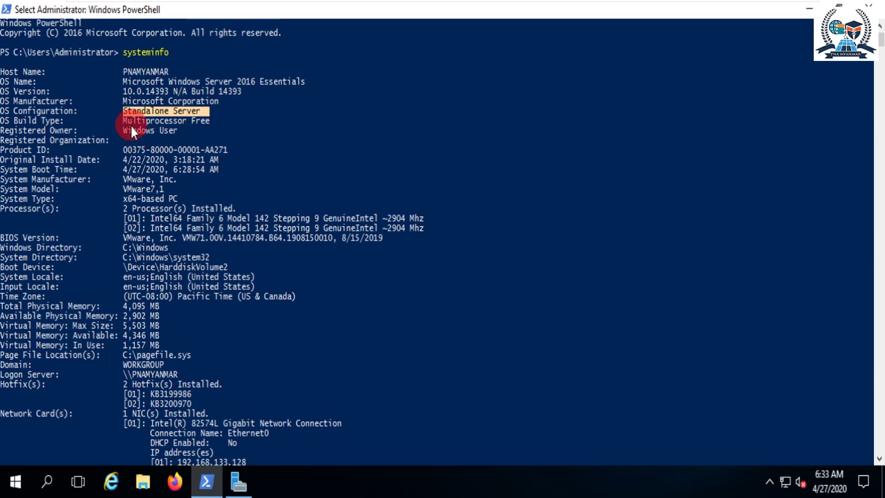
{"action": "left_click", "coordinate": [160, 111]}
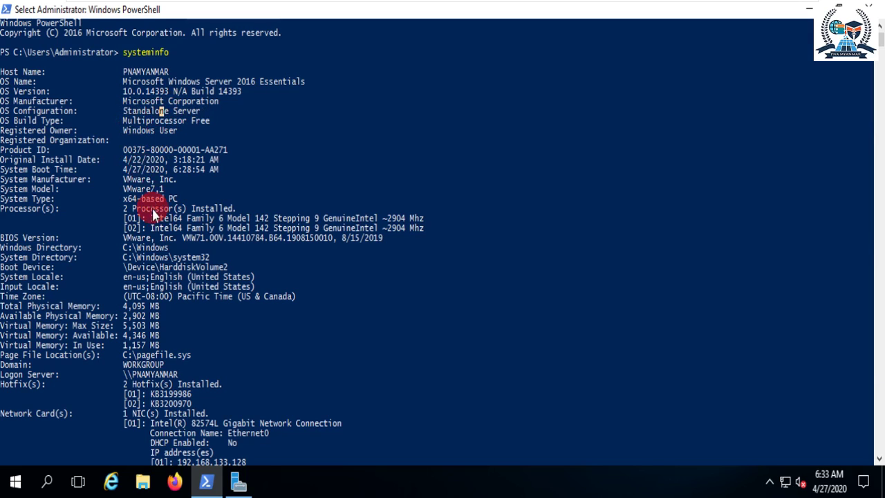
{"action": "scroll", "coordinate": [153, 208], "scroll_direction": "down", "scroll_amount": 2}
{"action": "scroll", "coordinate": [159, 225], "scroll_direction": "up", "scroll_amount": 2}
{"action": "scroll", "coordinate": [140, 215], "scroll_direction": "down", "scroll_amount": 1}
{"action": "scroll", "coordinate": [139, 220], "scroll_direction": "down", "scroll_amount": 5}
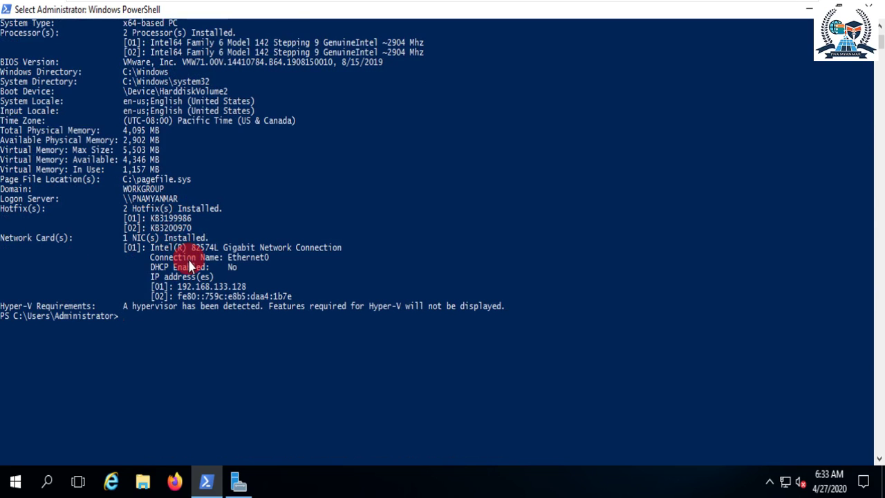
Step: Examine the IPv4 address and the installed network card listed in the systeminfo output
{"action": "scroll", "coordinate": [188, 256], "scroll_direction": "up", "scroll_amount": 2}
{"action": "left_click_drag", "start_coordinate": [178, 344], "coordinate": [269, 345]}
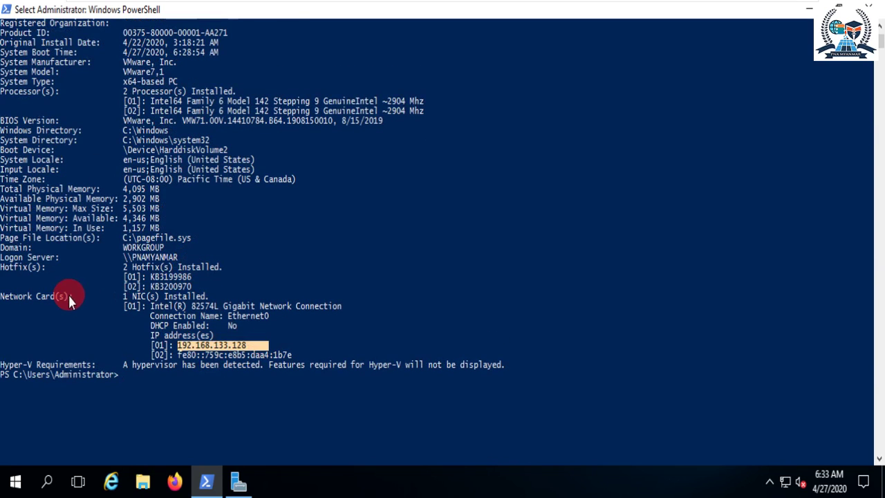
{"action": "left_click_drag", "start_coordinate": [69, 298], "coordinate": [207, 310]}
{"action": "left_click", "coordinate": [134, 306]}
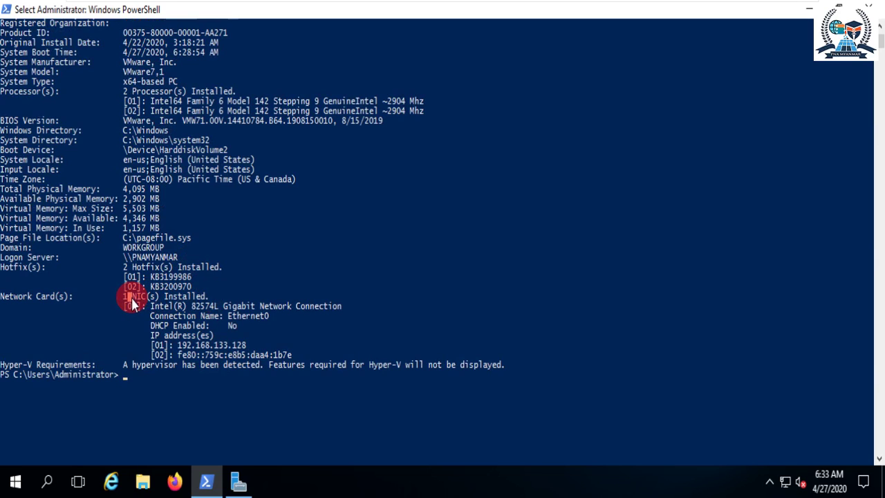
{"action": "left_click_drag", "start_coordinate": [131, 297], "coordinate": [182, 297]}
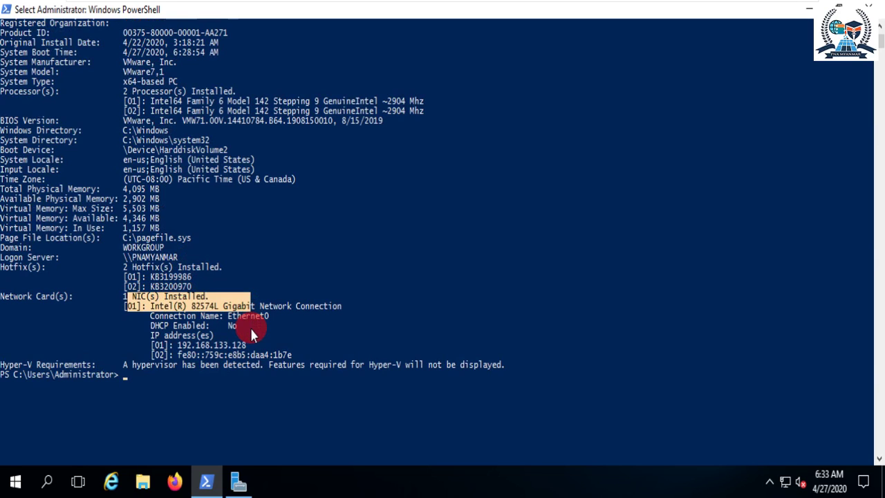
{"action": "left_click", "coordinate": [250, 325]}
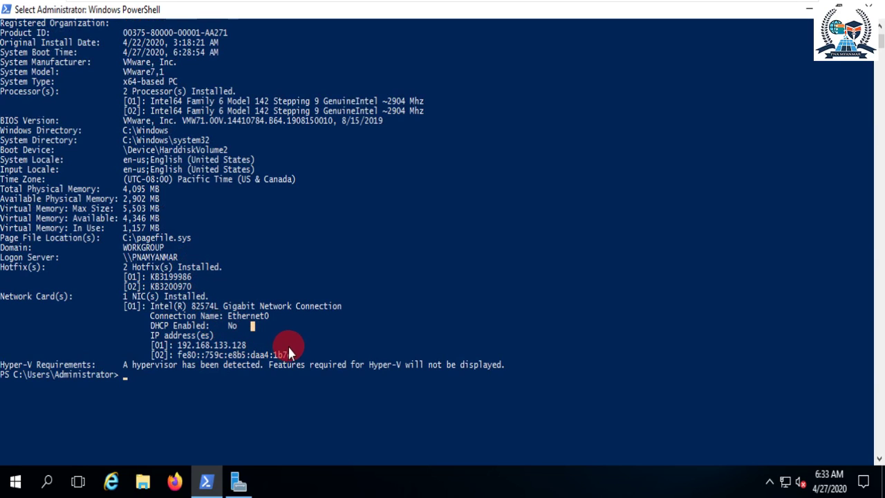
Step: Check the network card's connection name, DHCP setting and IP address, and return to the prompt
{"action": "left_click_drag", "start_coordinate": [226, 315], "coordinate": [267, 318]}
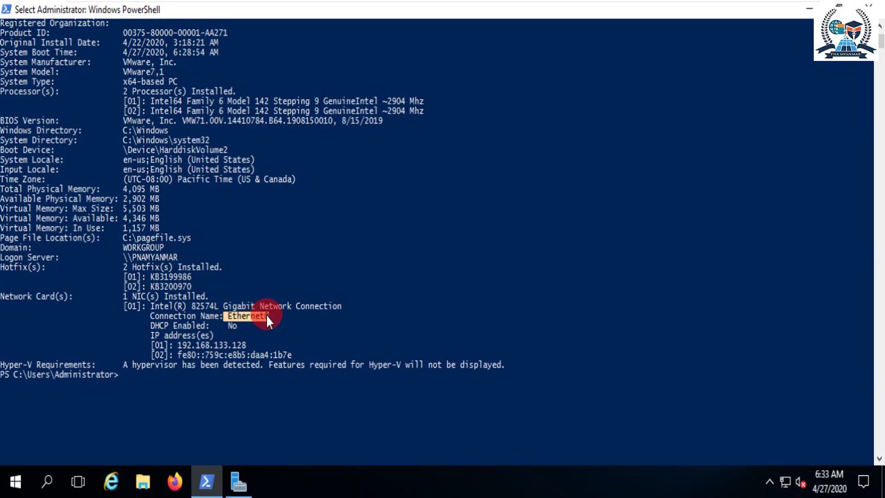
{"action": "left_click_drag", "start_coordinate": [175, 316], "coordinate": [219, 332]}
{"action": "left_click", "coordinate": [218, 332]}
{"action": "left_click", "coordinate": [192, 326]}
{"action": "left_click", "coordinate": [247, 345]}
{"action": "scroll", "coordinate": [216, 362], "scroll_direction": "down", "scroll_amount": 4}
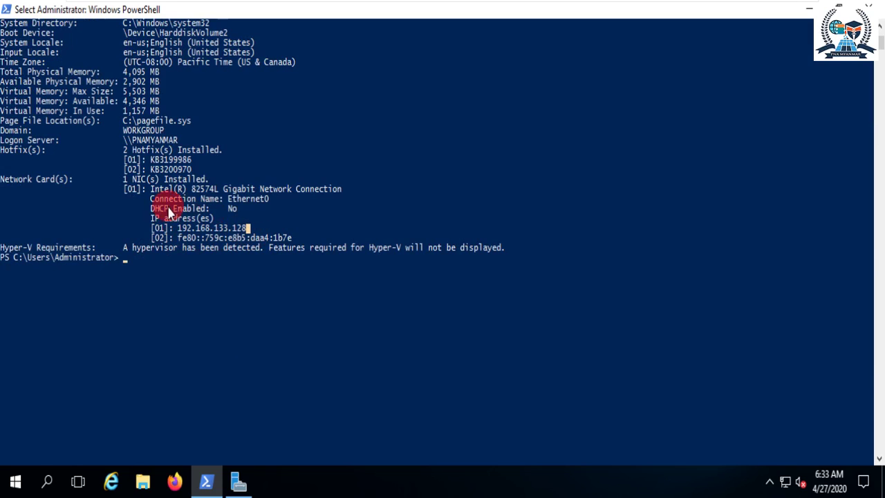
{"action": "double_click", "coordinate": [233, 227]}
{"action": "left_click", "coordinate": [252, 228]}
{"action": "scroll", "coordinate": [388, 202], "scroll_direction": "down", "scroll_amount": 4}
{"action": "key", "text": "Escape"}
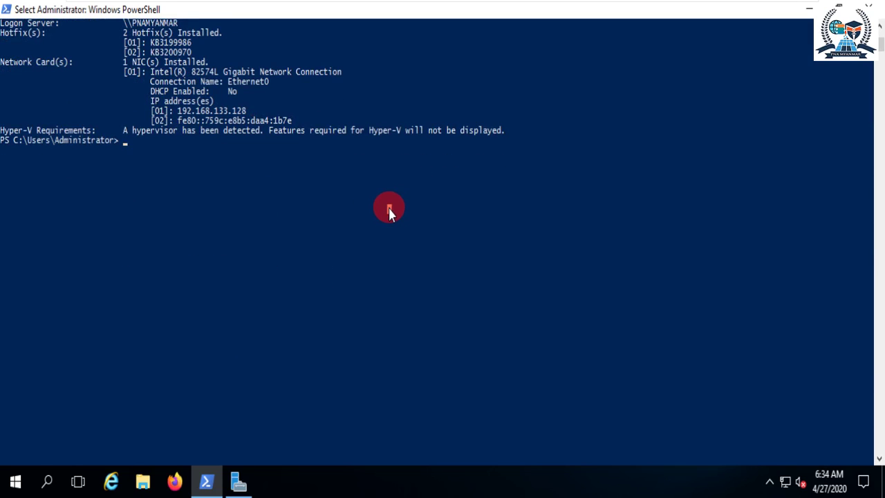
Step: Run Get-WindowsFeature in PowerShell to list the server's roles and features
{"action": "type", "text": "get"}
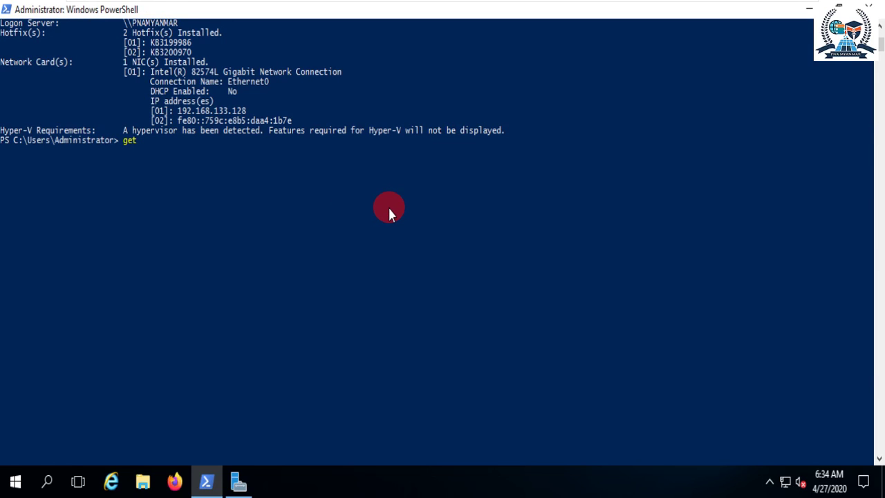
{"action": "key", "text": "BackSpace"}
{"action": "key", "text": "BackSpace"}
{"action": "key", "text": "BackSpace"}
{"action": "type", "text": "F"}
{"action": "key", "text": "BackSpace"}
{"action": "type", "text": "Get-WindowsFeature"}
{"action": "key", "text": "Return"}
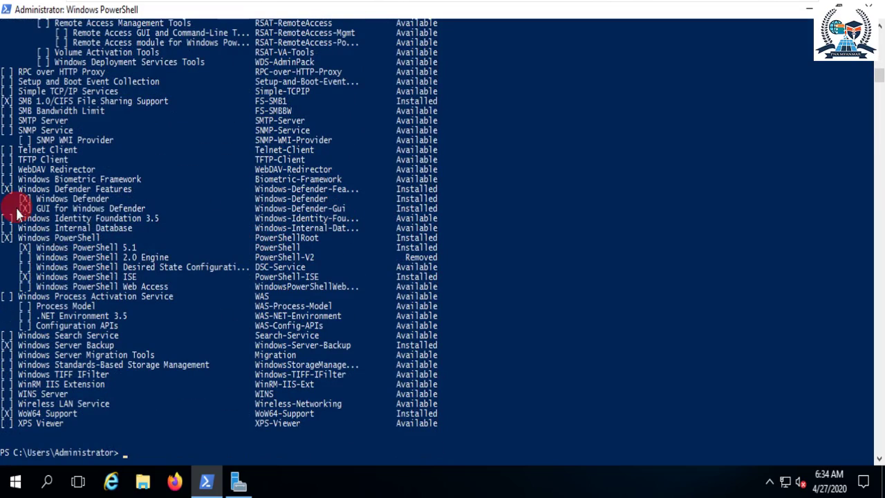
Step: Examine the Get-WindowsFeature list for the install state of the server's roles and features
{"action": "left_click_drag", "start_coordinate": [2, 208], "coordinate": [42, 208]}
{"action": "scroll", "coordinate": [65, 201], "scroll_direction": "up", "scroll_amount": 2}
{"action": "scroll", "coordinate": [69, 214], "scroll_direction": "down", "scroll_amount": 4}
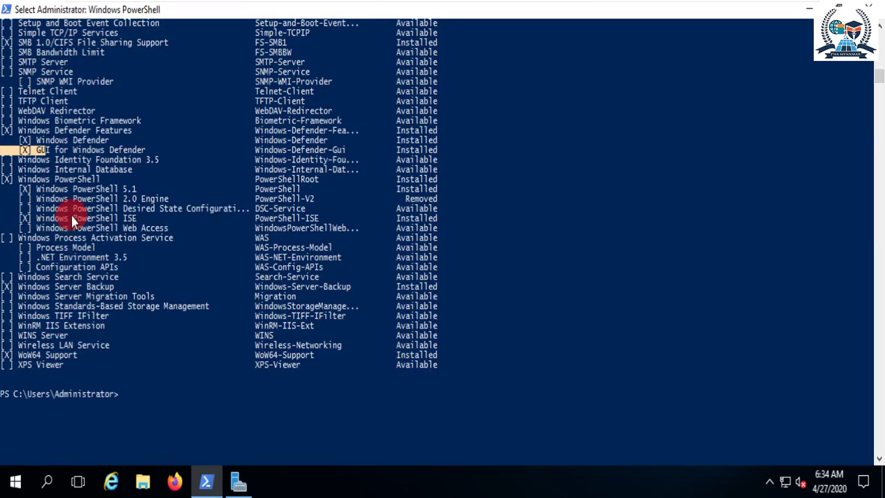
{"action": "left_click", "coordinate": [9, 296]}
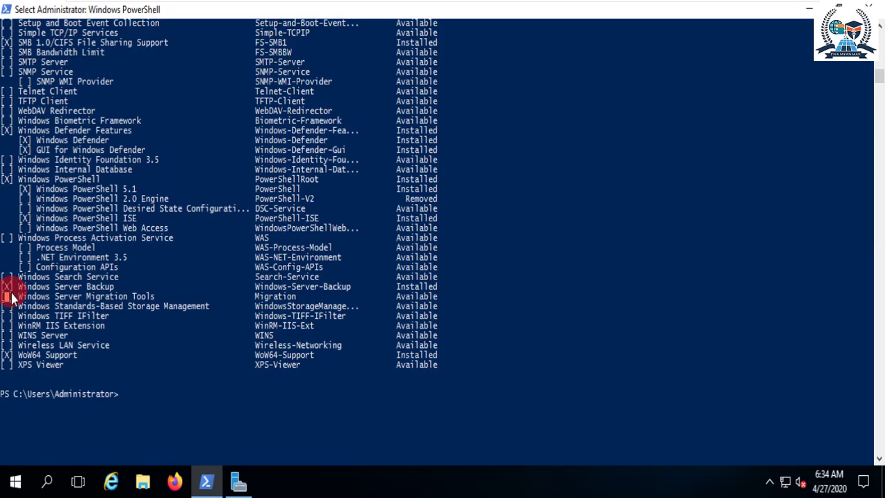
{"action": "left_click", "coordinate": [12, 315]}
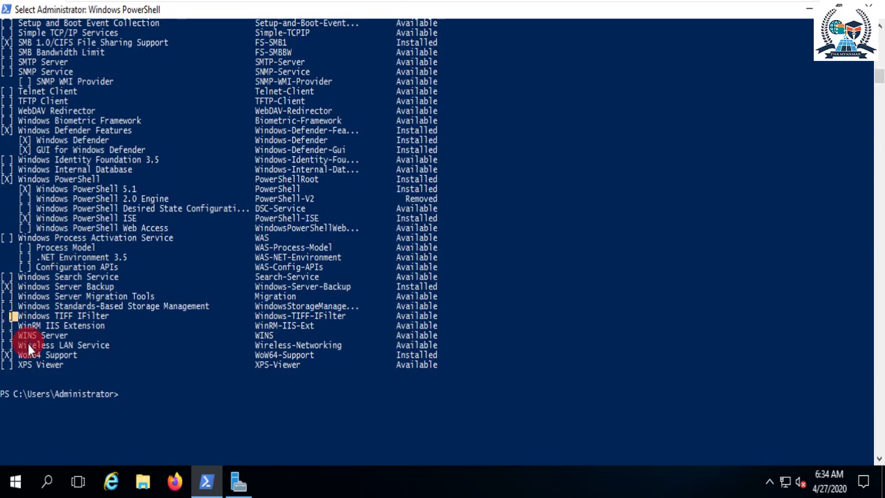
{"action": "scroll", "coordinate": [28, 349], "scroll_direction": "up", "scroll_amount": 20}
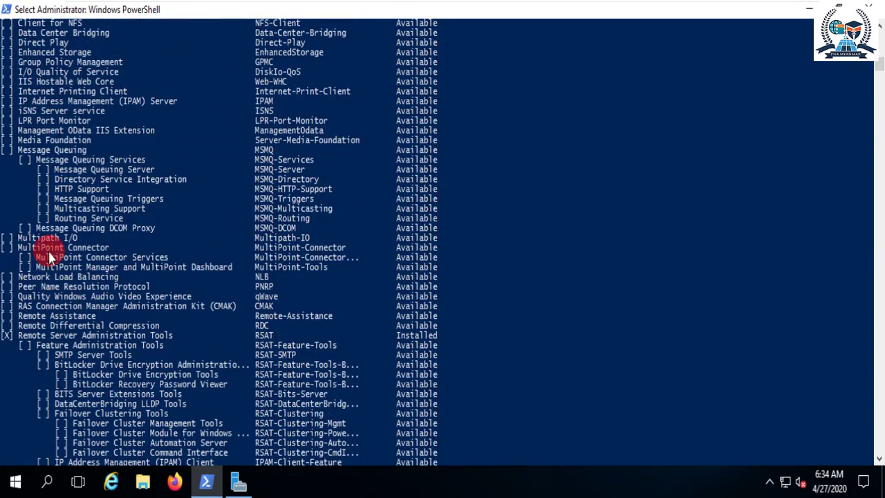
{"action": "scroll", "coordinate": [44, 242], "scroll_direction": "up", "scroll_amount": 3}
{"action": "scroll", "coordinate": [45, 203], "scroll_direction": "up", "scroll_amount": 3}
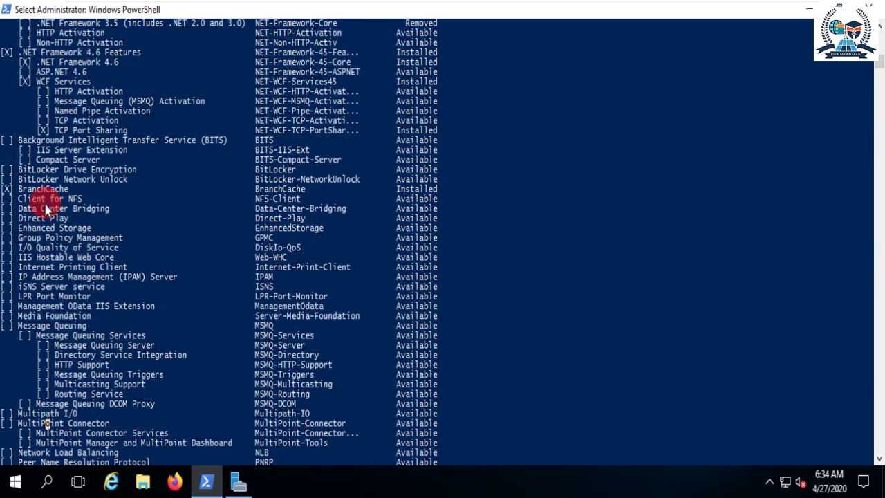
{"action": "scroll", "coordinate": [35, 243], "scroll_direction": "up", "scroll_amount": 11}
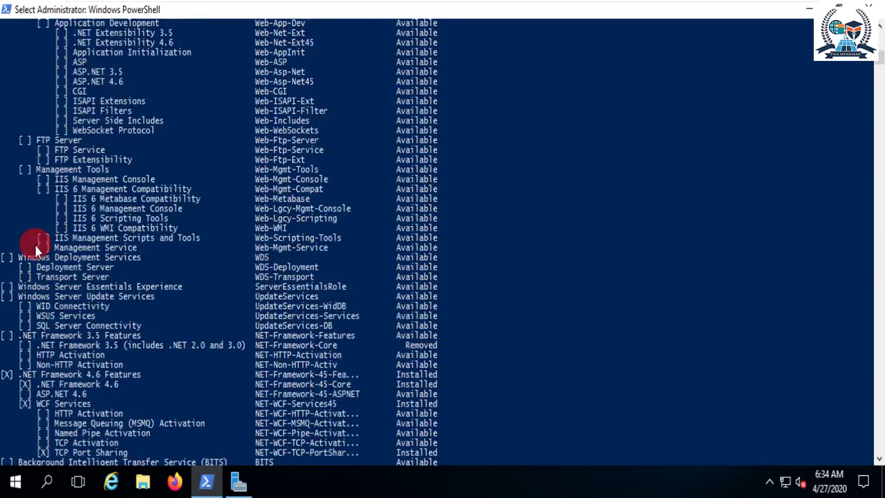
{"action": "scroll", "coordinate": [35, 244], "scroll_direction": "down", "scroll_amount": 17}
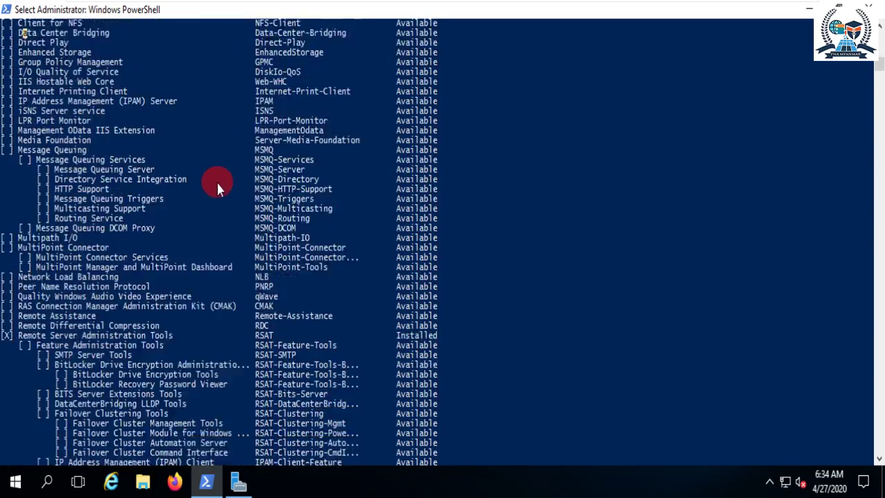
{"action": "scroll", "coordinate": [217, 185], "scroll_direction": "down", "scroll_amount": 13}
{"action": "scroll", "coordinate": [214, 211], "scroll_direction": "up", "scroll_amount": 11}
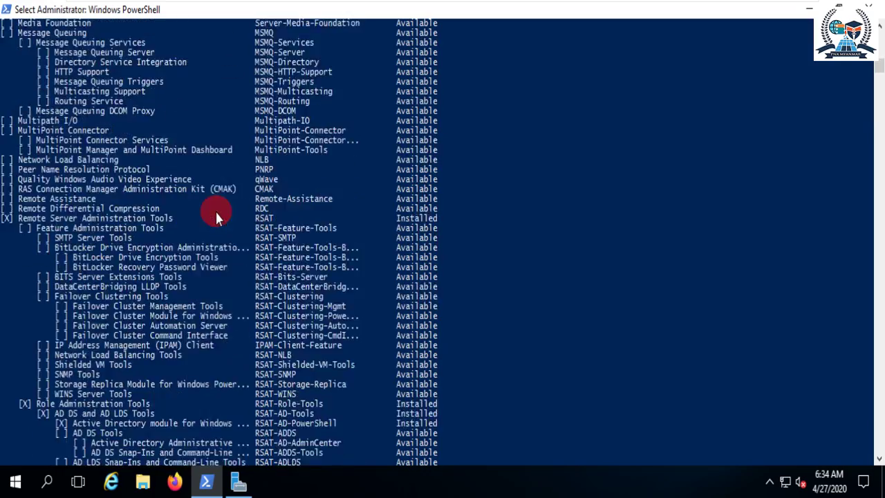
Step: Examine the Role Administration Tools entries in the feature list, especially the AD DS and AD LDS Tools, and return to the prompt
{"action": "scroll", "coordinate": [213, 227], "scroll_direction": "down", "scroll_amount": 6}
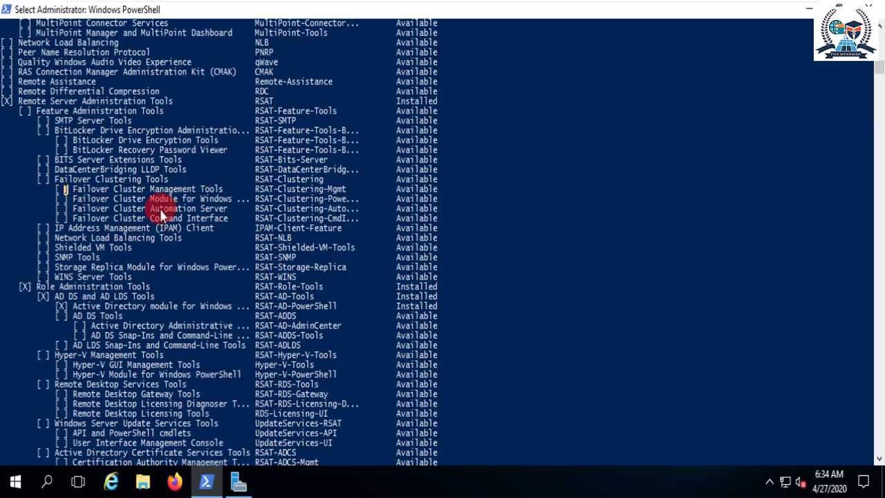
{"action": "scroll", "coordinate": [118, 319], "scroll_direction": "down", "scroll_amount": 2}
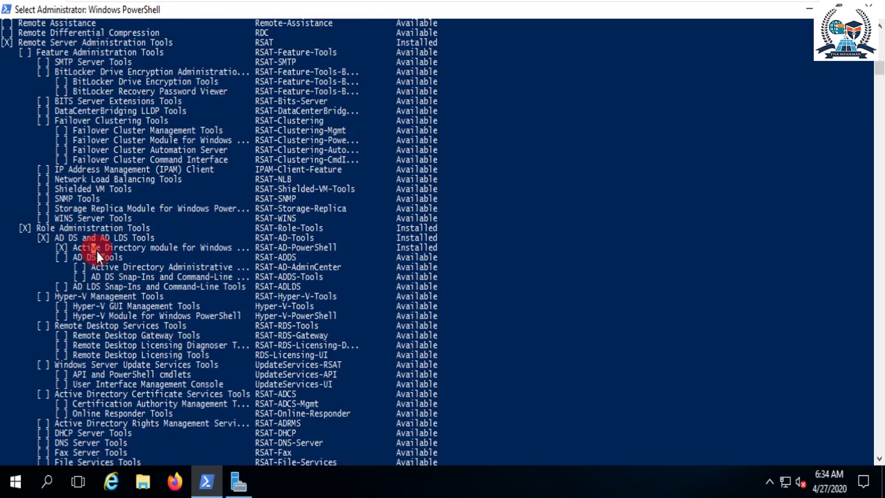
{"action": "left_click_drag", "start_coordinate": [95, 249], "coordinate": [158, 277]}
{"action": "left_click_drag", "start_coordinate": [94, 242], "coordinate": [107, 217]}
{"action": "scroll", "coordinate": [150, 269], "scroll_direction": "down", "scroll_amount": 2}
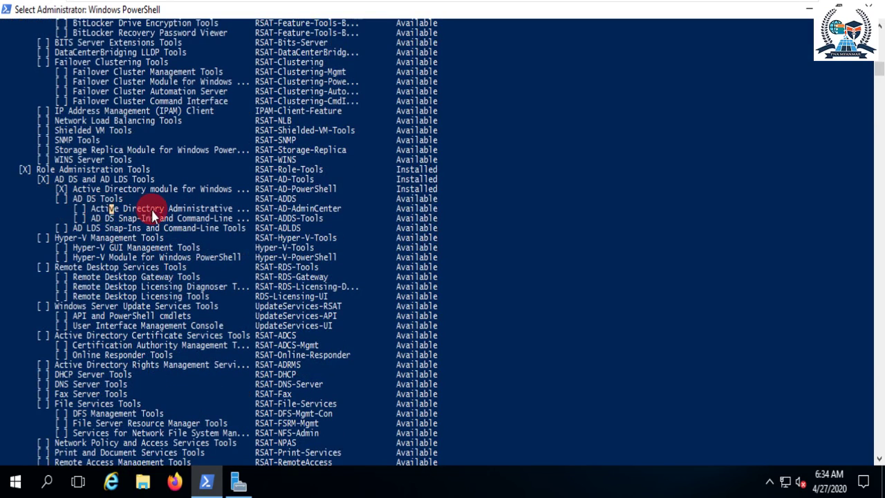
{"action": "left_click", "coordinate": [78, 198]}
{"action": "scroll", "coordinate": [191, 259], "scroll_direction": "down", "scroll_amount": 20}
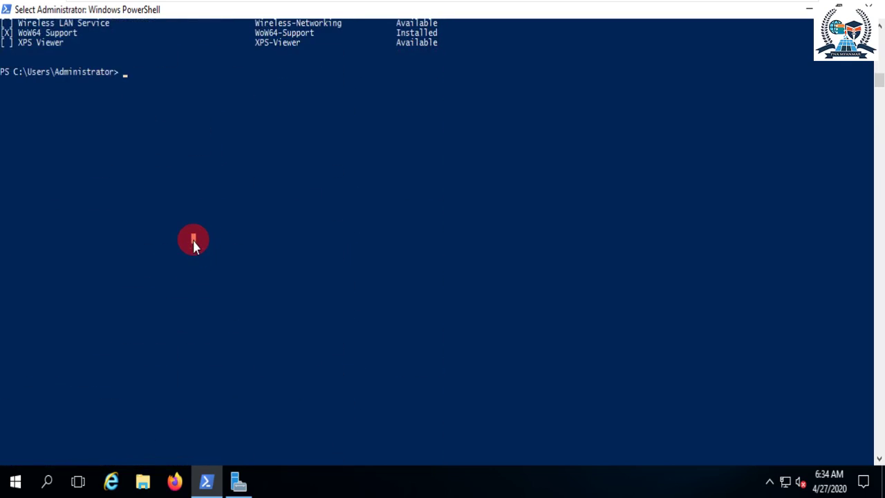
{"action": "scroll", "coordinate": [192, 238], "scroll_direction": "up", "scroll_amount": 1}
Step: Install Active Directory Domain Services with its management tools by running Install-WindowsFeature -Name AD-Domain-Services -IncludeManagementTools
{"action": "key", "text": "Escape"}
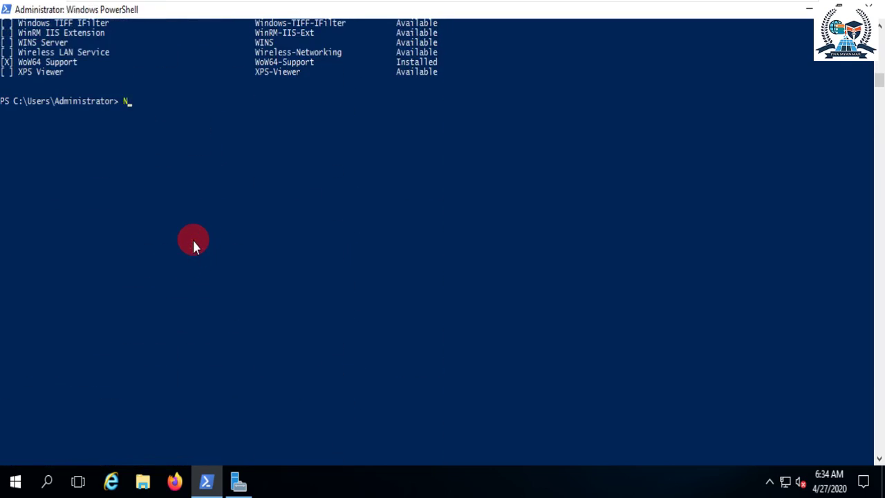
{"action": "type", "text": "Install-Windows"}
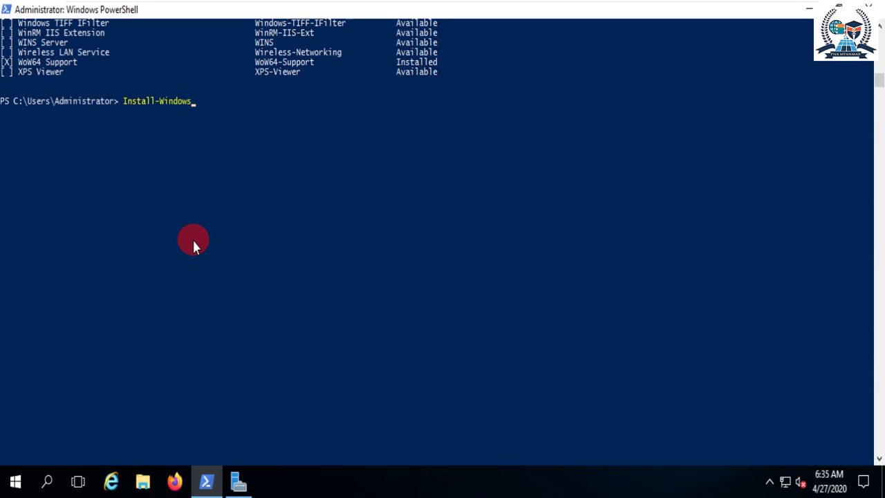
{"action": "type", "text": "Feature -Name AD-Domain"}
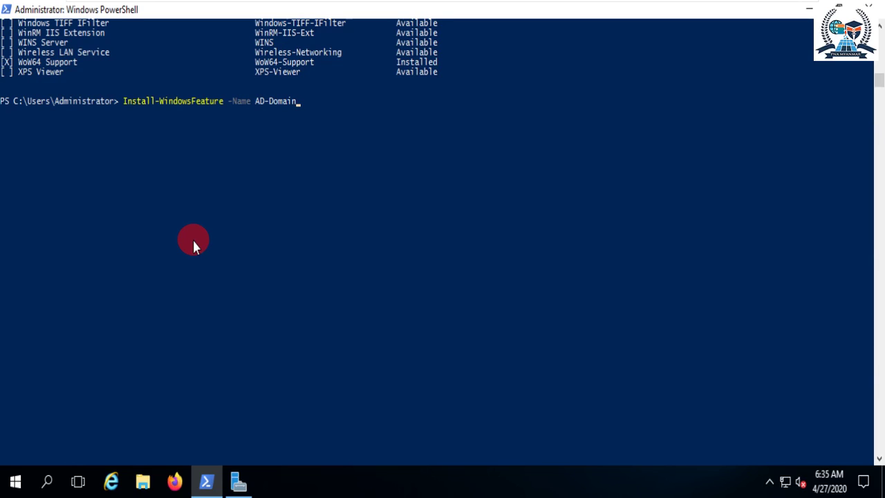
{"action": "type", "text": "="}
{"action": "key", "text": "BackSpace"}
{"action": "type", "text": "-s"}
{"action": "key", "text": "BackSpace"}
{"action": "type", "text": "Services -Inl"}
{"action": "key", "text": "BackSpace"}
{"action": "type", "text": "cludeMana"}
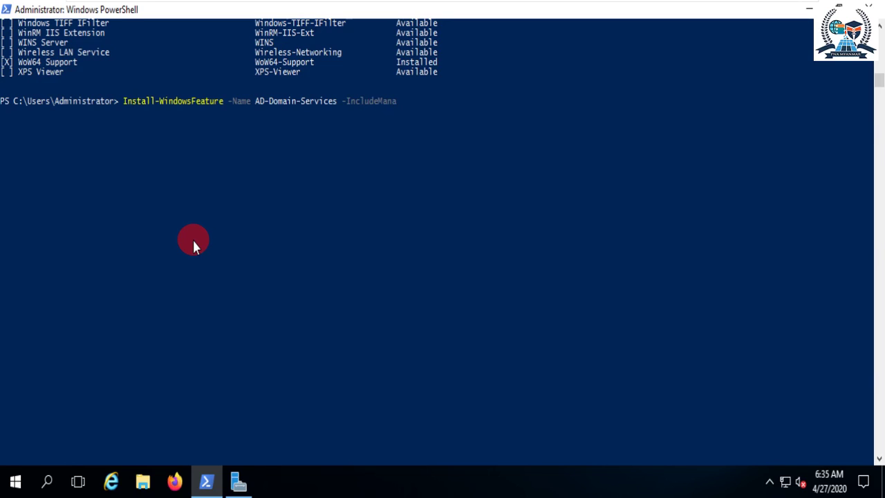
{"action": "type", "text": "gementTools"}
{"action": "key", "text": "Return"}
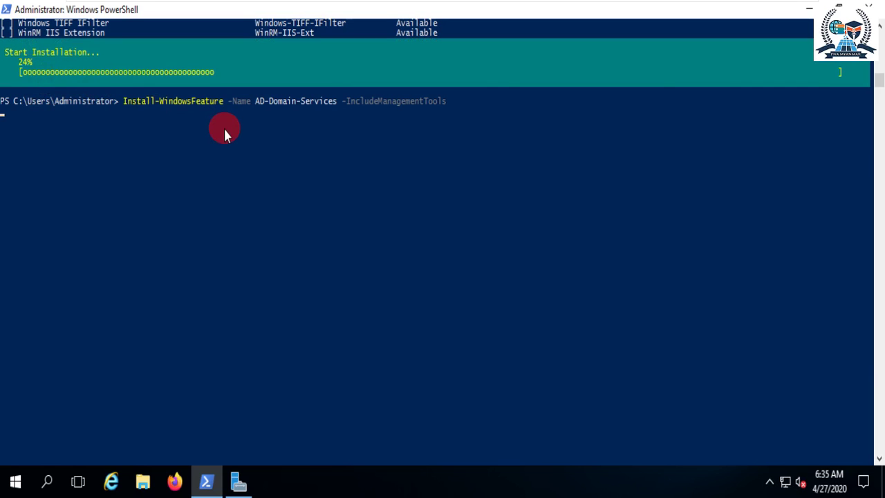
Step: Highlight the full Install-WindowsFeature command for AD-Domain-Services to review its parameters
{"action": "left_click", "coordinate": [239, 484]}
{"action": "left_click", "coordinate": [239, 484]}
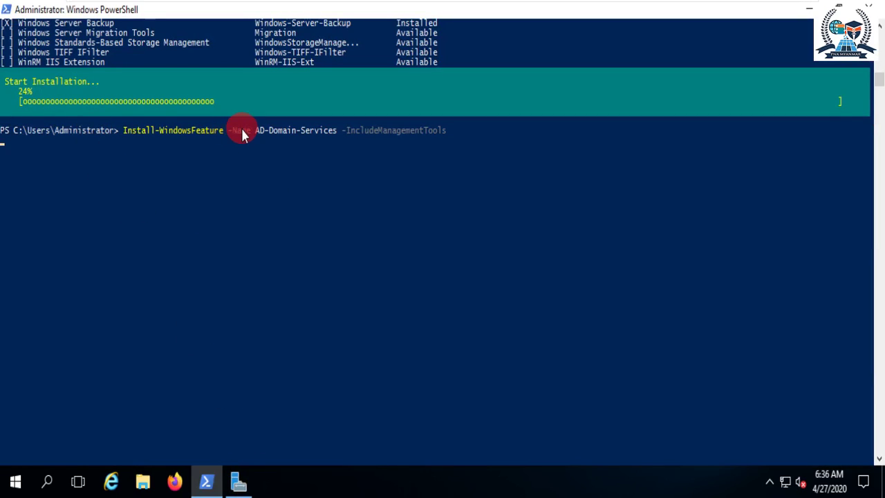
{"action": "left_click_drag", "start_coordinate": [124, 131], "coordinate": [444, 134]}
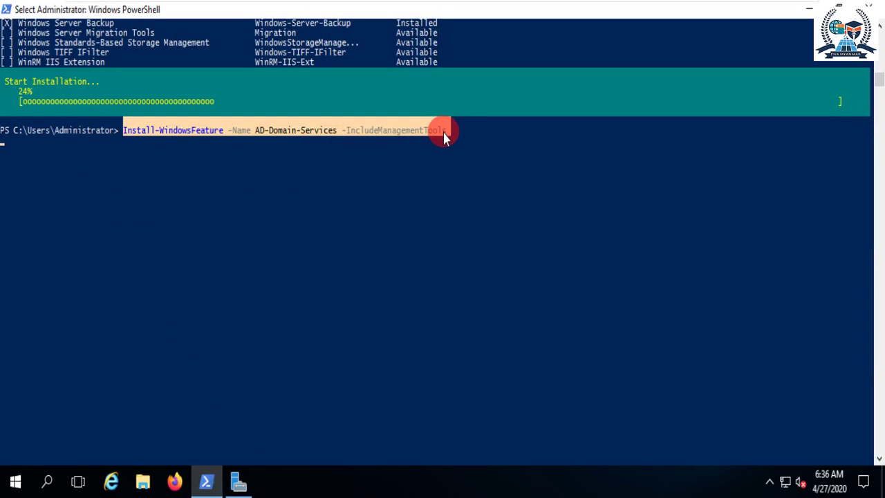
{"action": "left_click", "coordinate": [131, 136]}
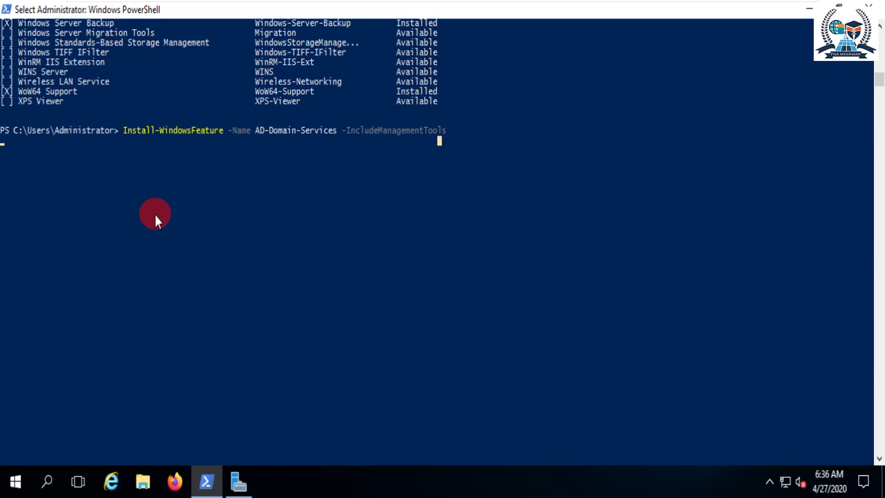
{"action": "scroll", "coordinate": [86, 191], "scroll_direction": "up", "scroll_amount": 3}
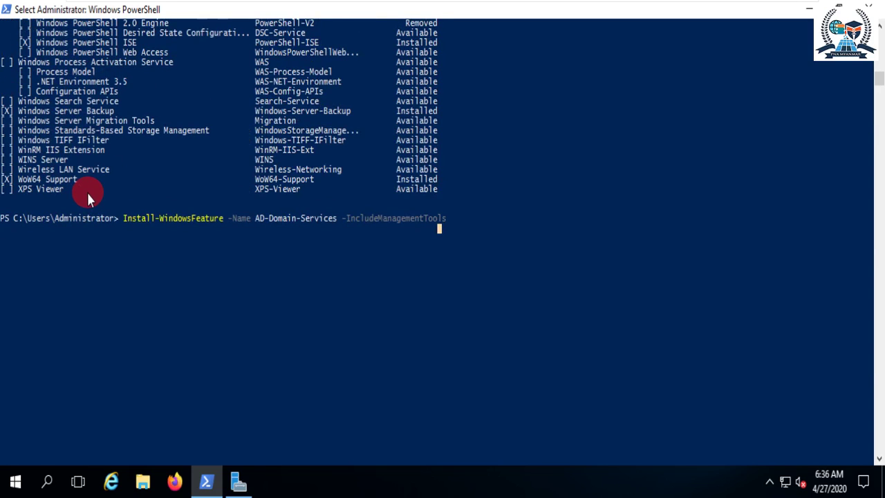
{"action": "scroll", "coordinate": [87, 190], "scroll_direction": "up", "scroll_amount": 10}
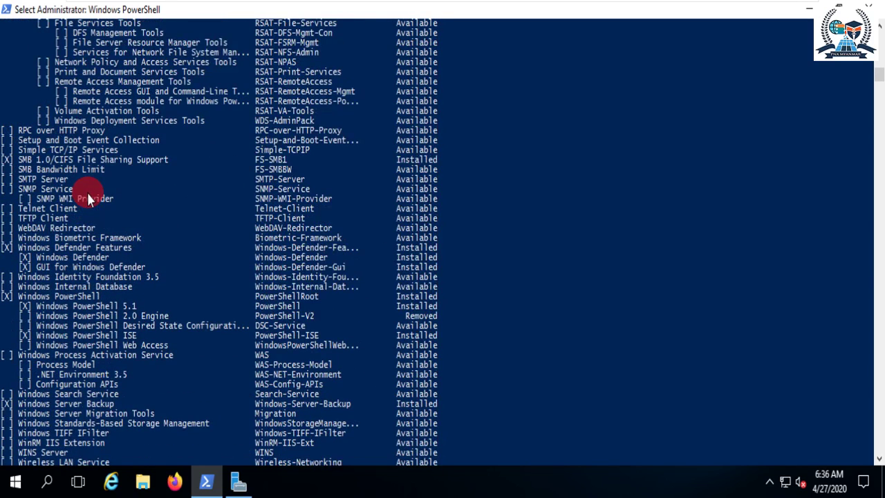
{"action": "scroll", "coordinate": [87, 196], "scroll_direction": "down", "scroll_amount": 7}
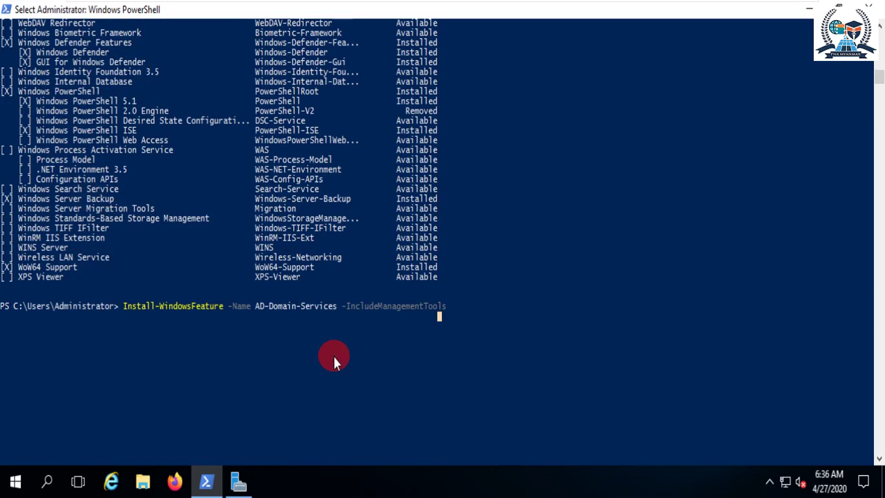
{"action": "scroll", "coordinate": [326, 344], "scroll_direction": "down", "scroll_amount": 1}
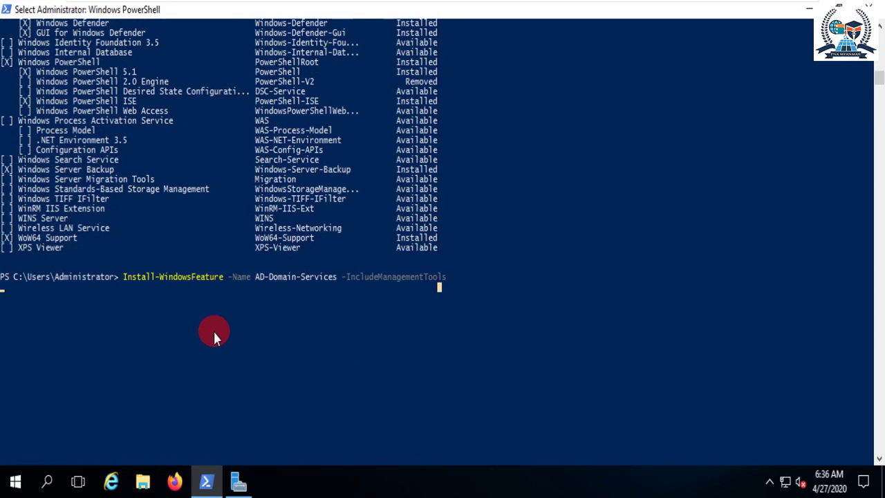
{"action": "scroll", "coordinate": [210, 321], "scroll_direction": "down", "scroll_amount": 2}
{"action": "scroll", "coordinate": [210, 321], "scroll_direction": "up", "scroll_amount": 3}
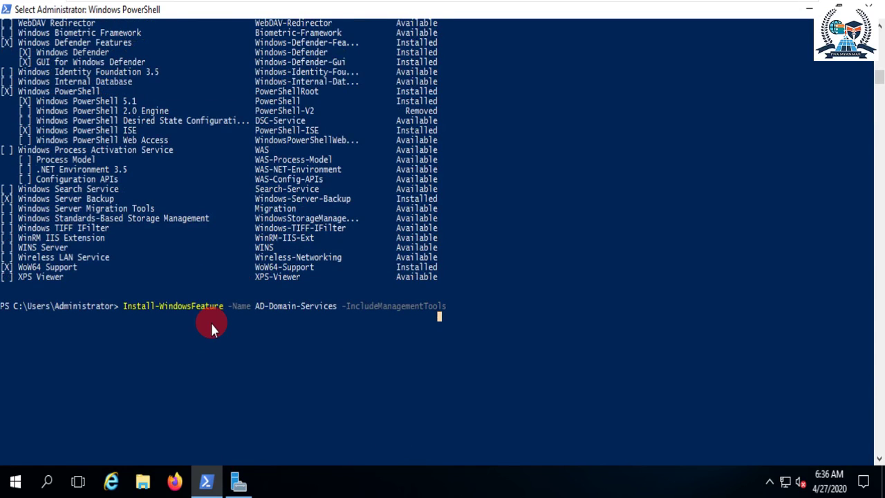
Step: Check the All Servers view in Server Manager and return to the PowerShell session to show the installation output
{"action": "left_click", "coordinate": [239, 482]}
{"action": "left_click", "coordinate": [240, 481]}
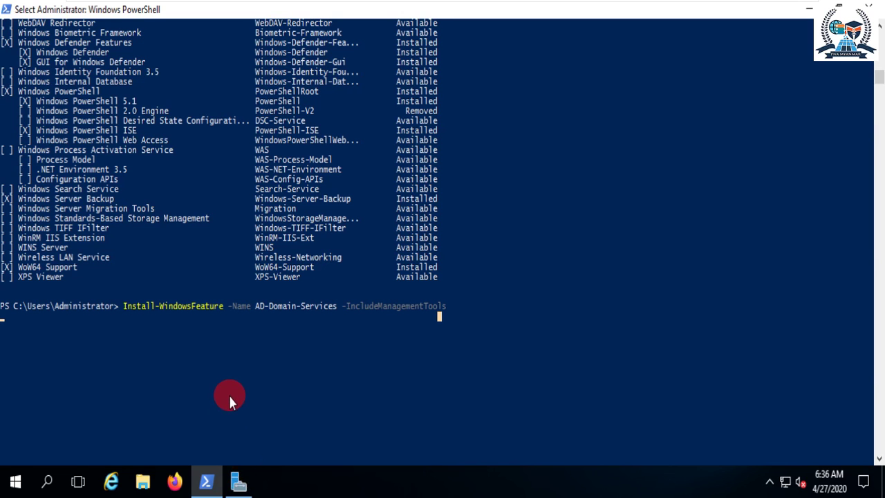
{"action": "key", "text": "Return"}
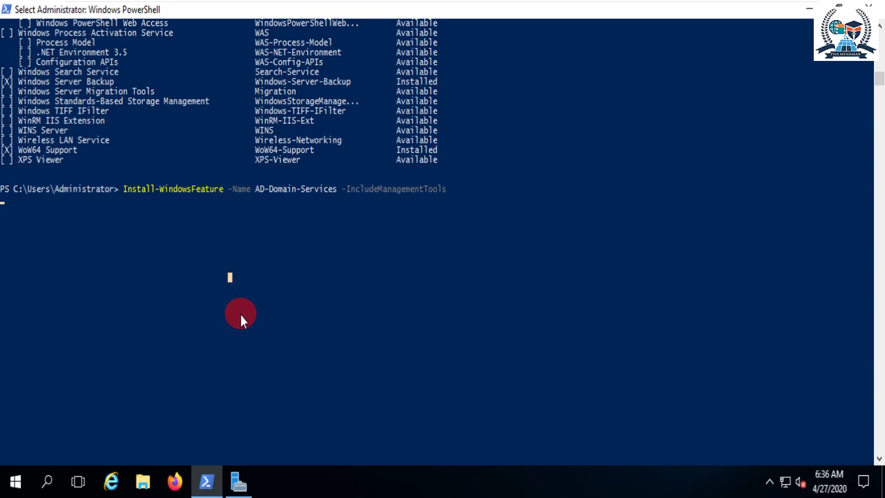
{"action": "left_click", "coordinate": [238, 482]}
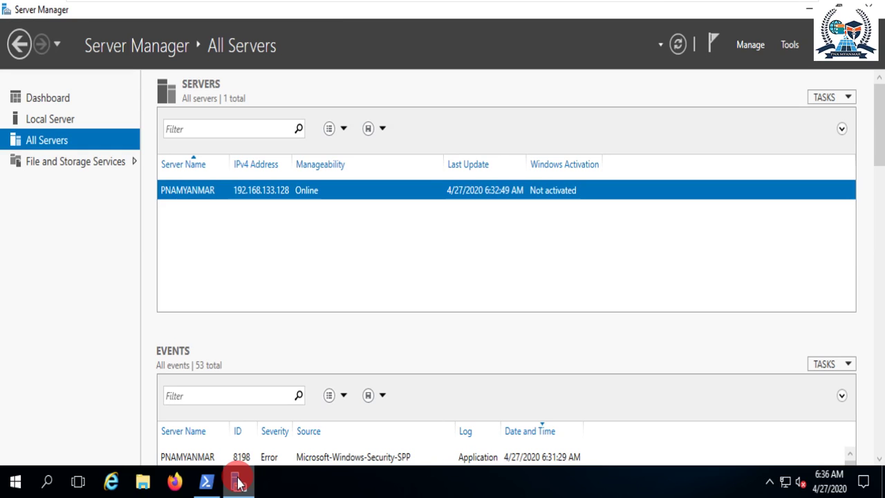
{"action": "left_click", "coordinate": [238, 482]}
{"action": "key", "text": "Return"}
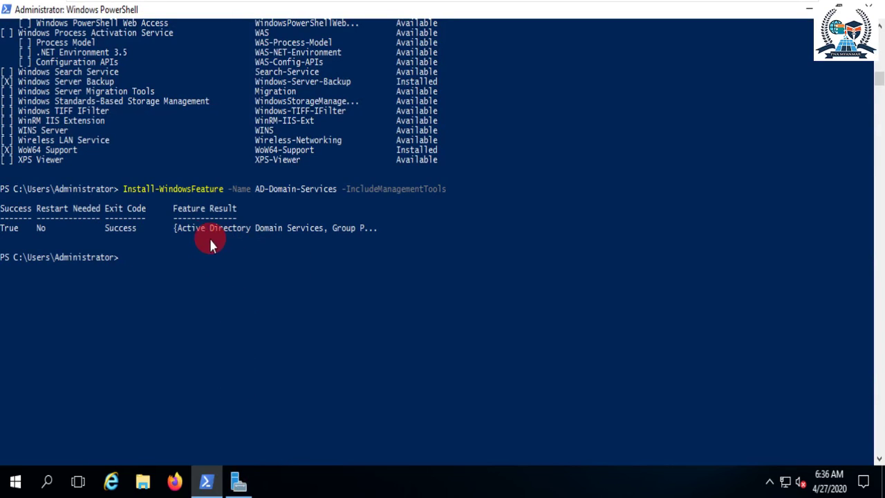
Step: Examine the Feature Result and Exit Code columns in the AD-Domain-Services installation output
{"action": "left_click_drag", "start_coordinate": [173, 228], "coordinate": [361, 234]}
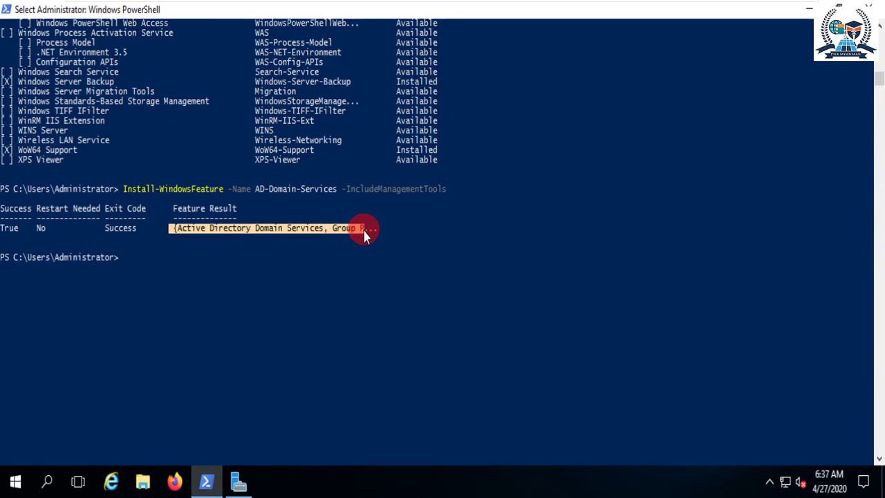
{"action": "left_click", "coordinate": [202, 234]}
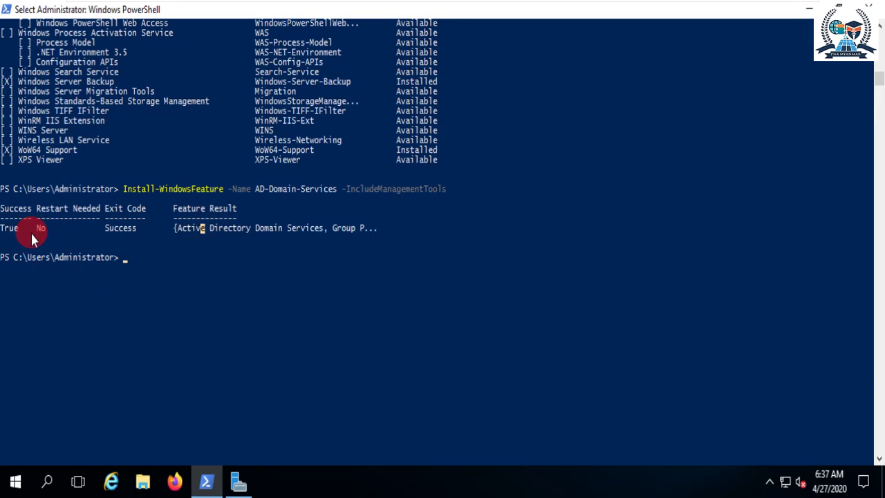
{"action": "mouse_move", "coordinate": [102, 228]}
{"action": "left_mouse_down"}
{"action": "mouse_move", "coordinate": [201, 229]}
{"action": "mouse_move", "coordinate": [108, 234]}
{"action": "left_mouse_up"}
{"action": "left_click", "coordinate": [231, 229]}
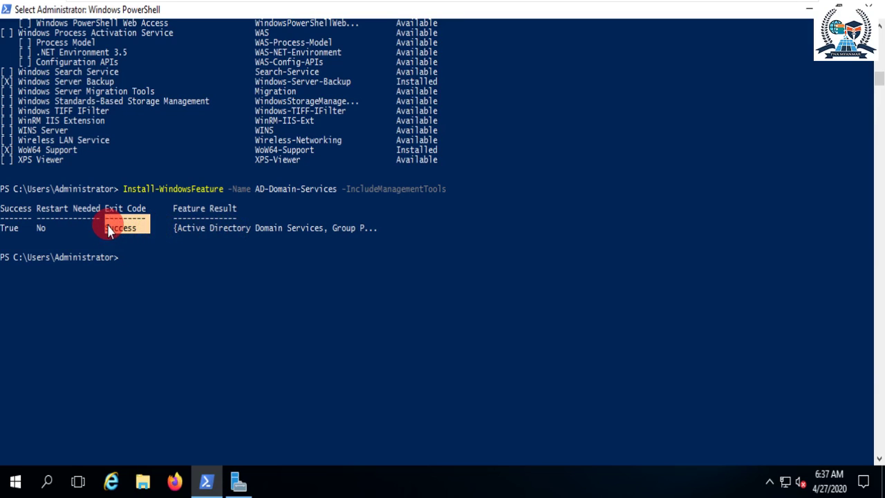
Step: Begin a new command at the prompt with Install-ADD, without running it
{"action": "left_click", "coordinate": [163, 298]}
{"action": "type", "text": "Iba"}
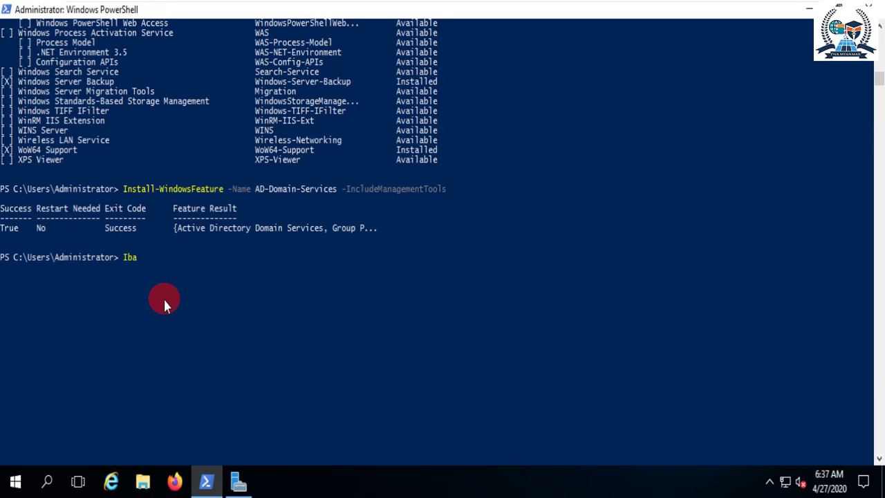
{"action": "key", "text": "BackSpace"}
{"action": "key", "text": "BackSpace"}
{"action": "key", "text": "BackSpace"}
{"action": "type", "text": "Install-ADD"}
Step: Look back through the feature list at the Role Administration Tools entries and return to the prompt
{"action": "scroll", "coordinate": [41, 176], "scroll_direction": "up", "scroll_amount": 4}
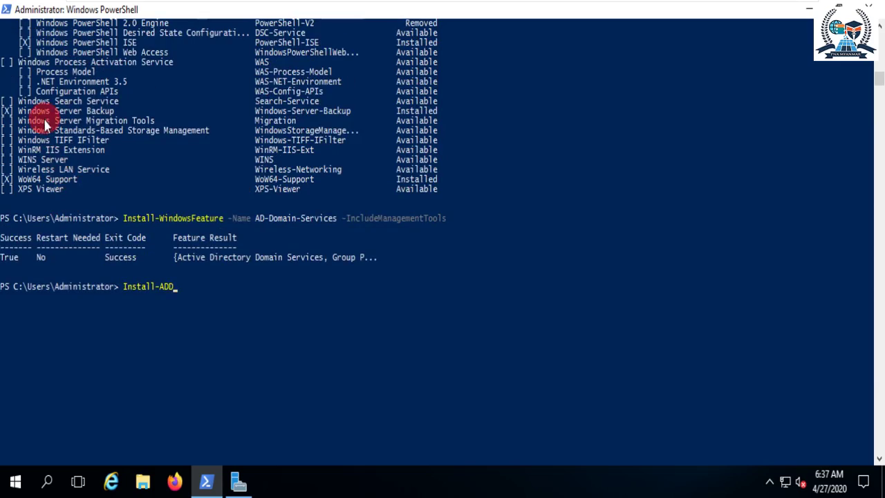
{"action": "scroll", "coordinate": [63, 148], "scroll_direction": "up", "scroll_amount": 3}
{"action": "scroll", "coordinate": [64, 145], "scroll_direction": "up", "scroll_amount": 1}
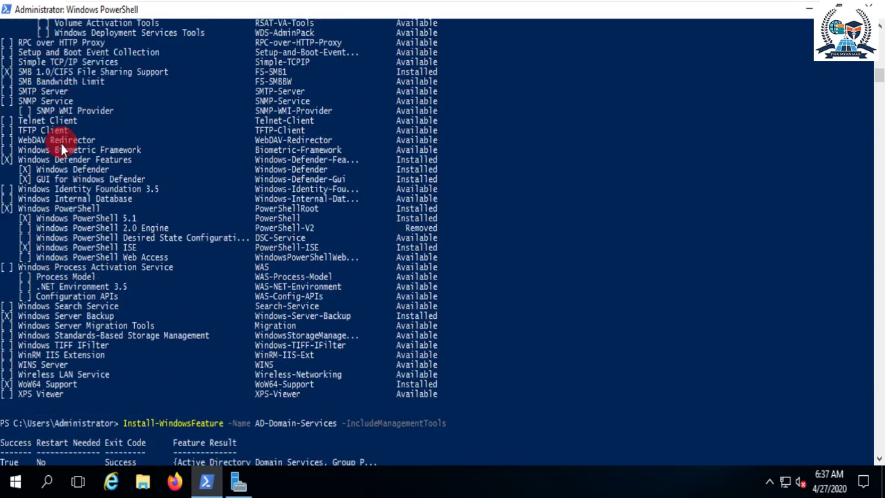
{"action": "scroll", "coordinate": [55, 169], "scroll_direction": "up", "scroll_amount": 7}
{"action": "scroll", "coordinate": [35, 166], "scroll_direction": "up", "scroll_amount": 7}
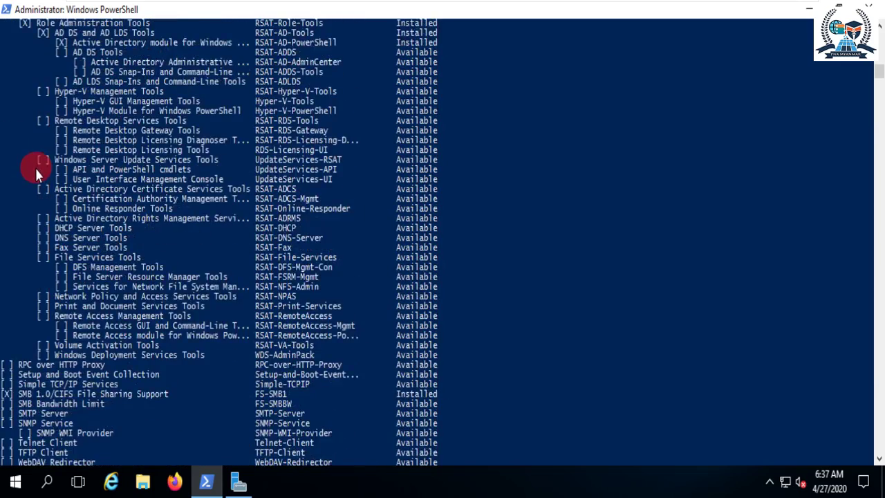
{"action": "left_click_drag", "start_coordinate": [55, 121], "coordinate": [105, 121]}
{"action": "scroll", "coordinate": [121, 159], "scroll_direction": "down", "scroll_amount": 3}
{"action": "scroll", "coordinate": [134, 224], "scroll_direction": "down", "scroll_amount": 17}
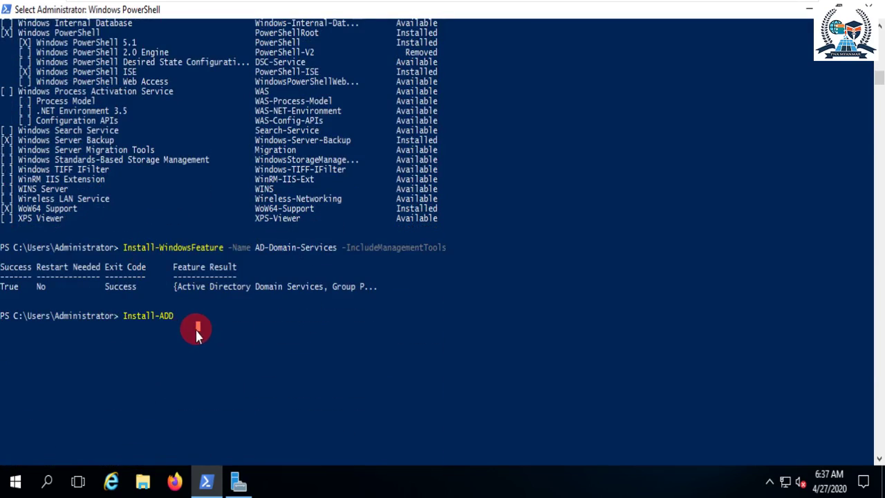
Step: Complete the command as Install-ADDSForest -DomainName pnmyanmar.com SkipPreChecks and run it
{"action": "type", "text": "SForest"}
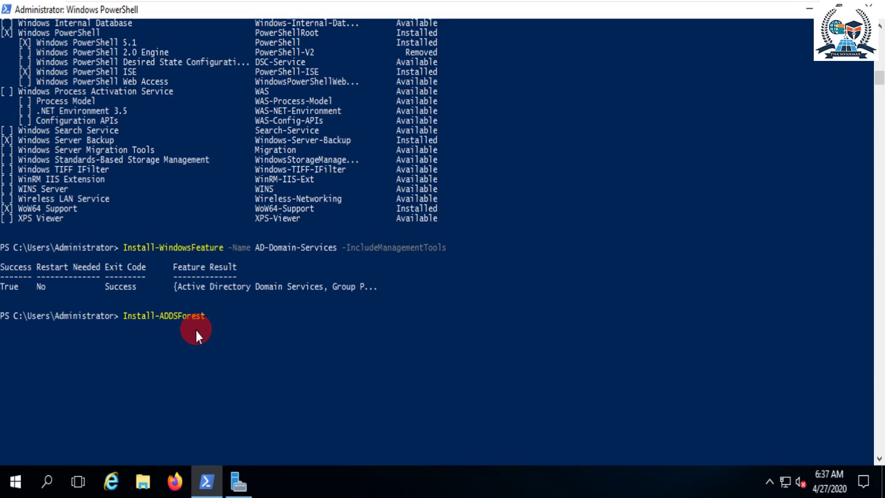
{"action": "type", "text": "-DomainName pnmyanmar.com"}
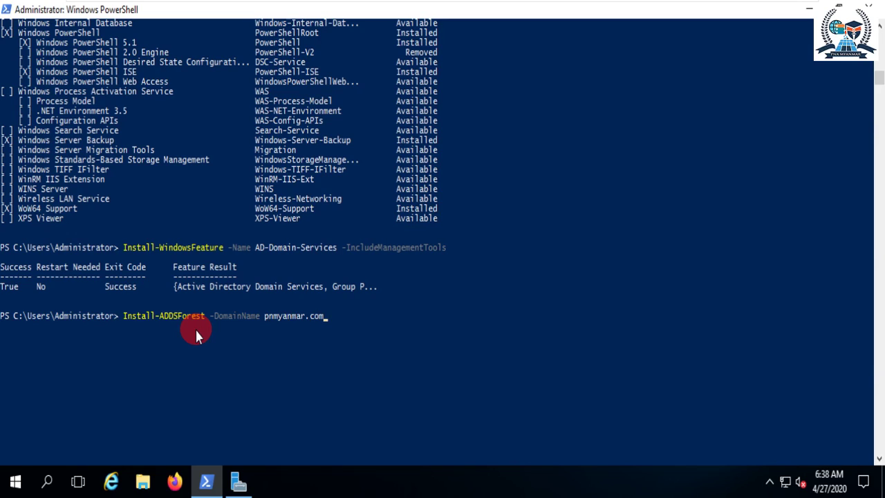
{"action": "type", "text": " SkipPreCHeck"}
{"action": "key", "text": "BackSpace"}
{"action": "key", "text": "BackSpace"}
{"action": "key", "text": "BackSpace"}
{"action": "key", "text": "BackSpace"}
{"action": "type", "text": "hecks"}
{"action": "key", "text": "Return"}
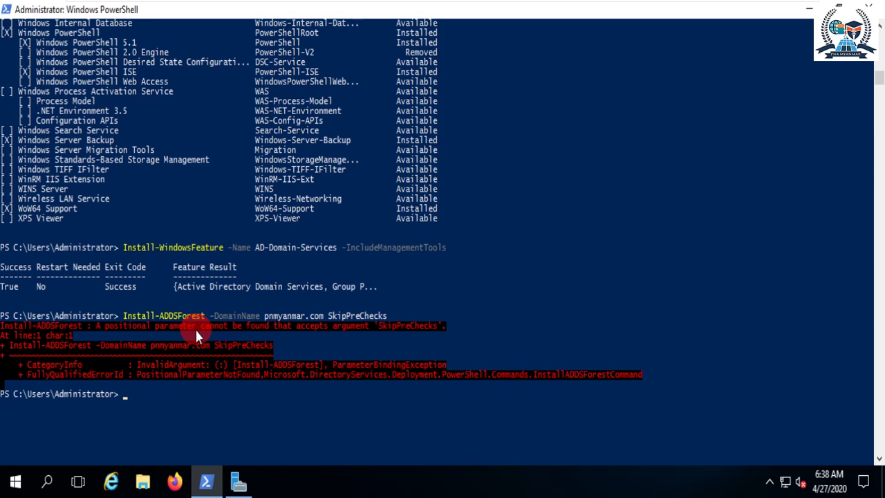
Step: Recall the Install-ADDSForest command, add the missing hyphen to make the parameter -SkipPreChecks, and run it again
{"action": "key", "text": "Up"}
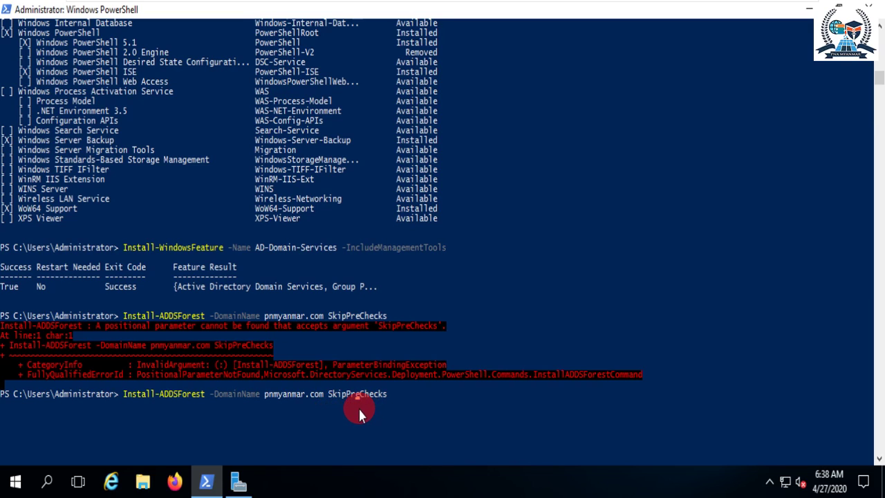
{"action": "key", "text": "ctrl+Left"}
{"action": "type", "text": "-"}
{"action": "key", "text": "Return"}
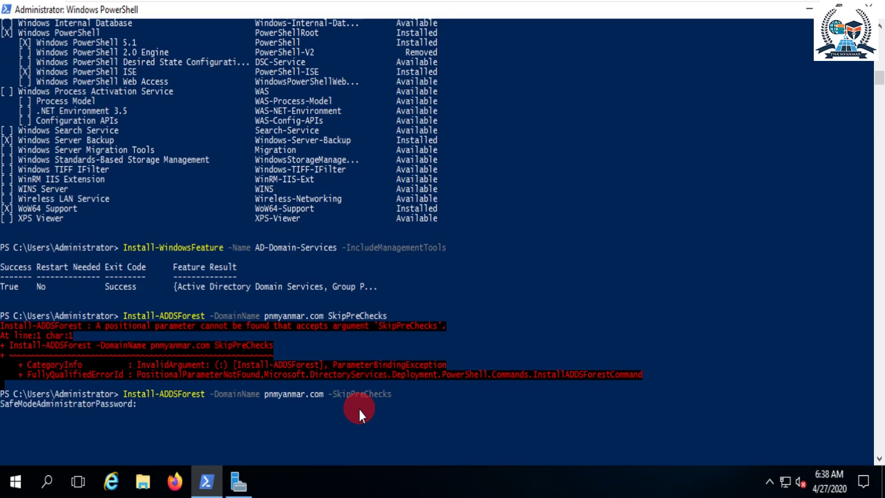
{"action": "scroll", "coordinate": [358, 407], "scroll_direction": "down", "scroll_amount": 1}
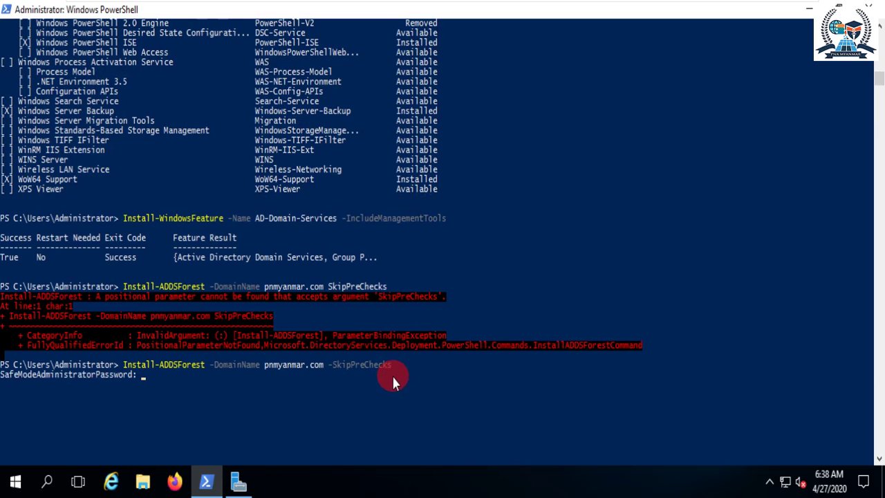
Step: Enter and confirm the SafeModeAdministratorPassword, and answer y to continue configuring the server as a domain controller
{"action": "type", "text": "**************"}
{"action": "key", "text": "Return"}
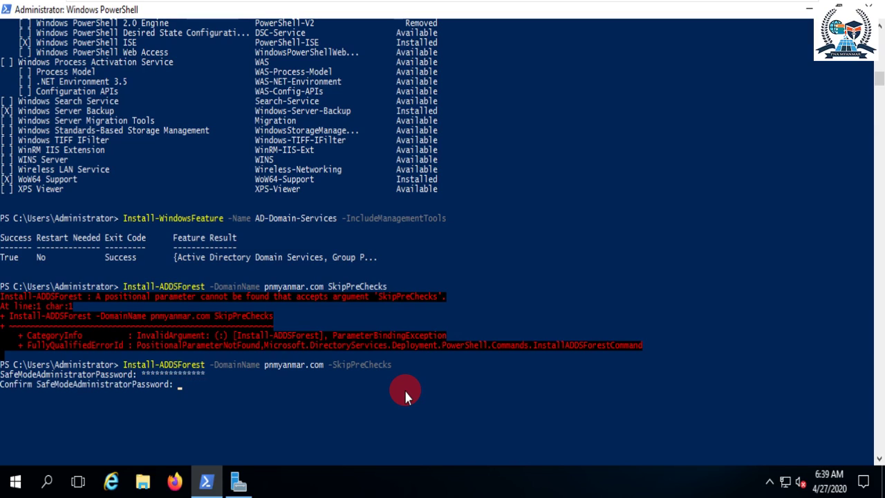
{"action": "type", "text": "**************"}
{"action": "key", "text": "Return"}
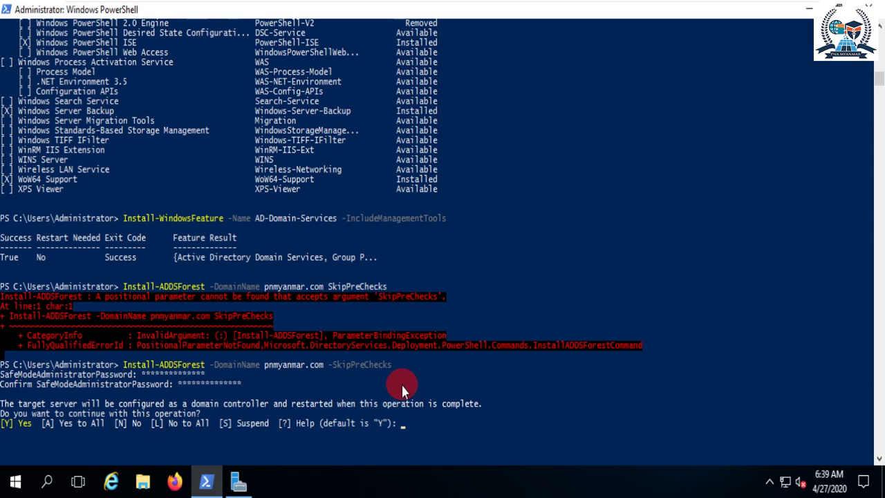
{"action": "type", "text": "y"}
{"action": "key", "text": "Return"}
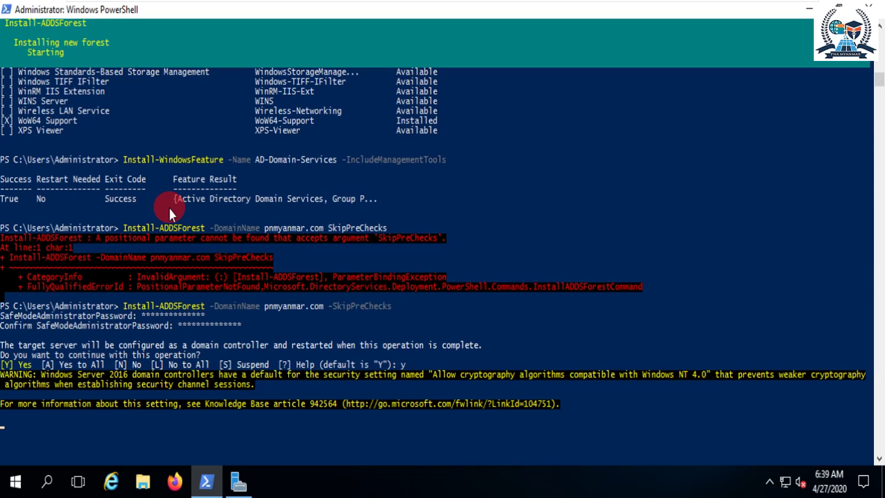
Step: Review the console output of both Install-ADDSForest commands and the feature list above them while the installation runs
{"action": "left_click", "coordinate": [438, 238]}
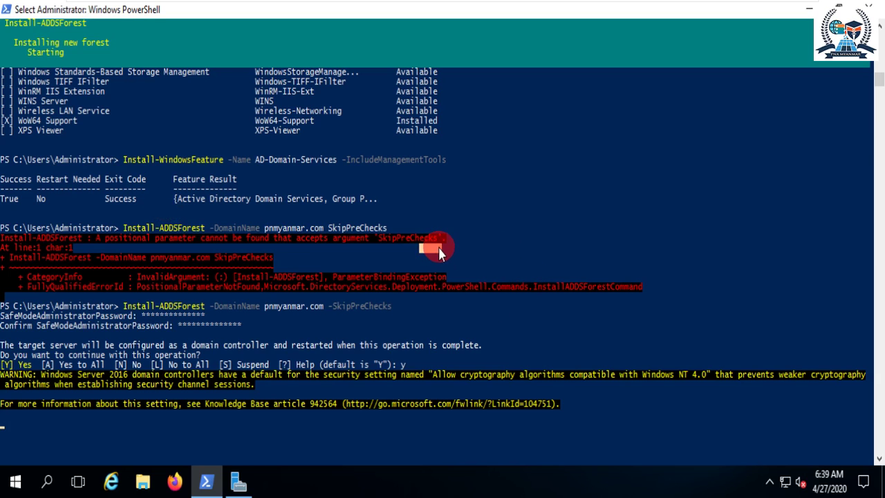
{"action": "scroll", "coordinate": [286, 266], "scroll_direction": "up", "scroll_amount": 2}
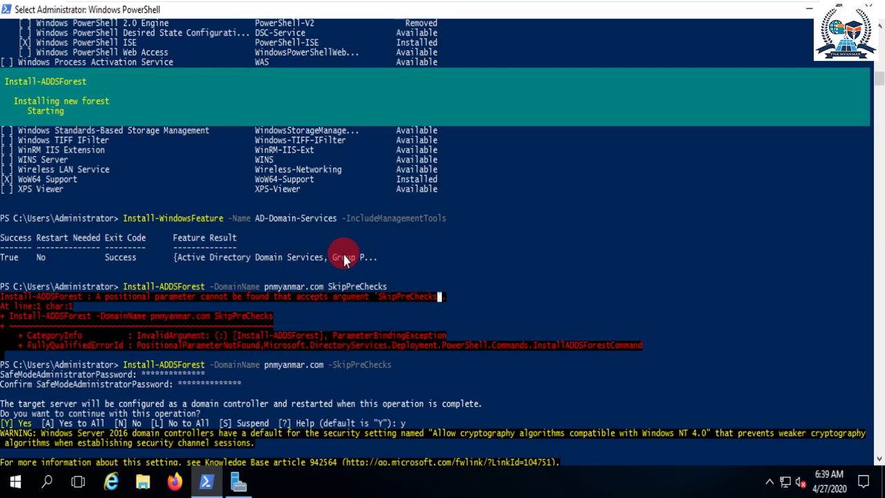
{"action": "scroll", "coordinate": [343, 253], "scroll_direction": "down", "scroll_amount": 2}
{"action": "left_click_drag", "start_coordinate": [387, 228], "coordinate": [365, 227]}
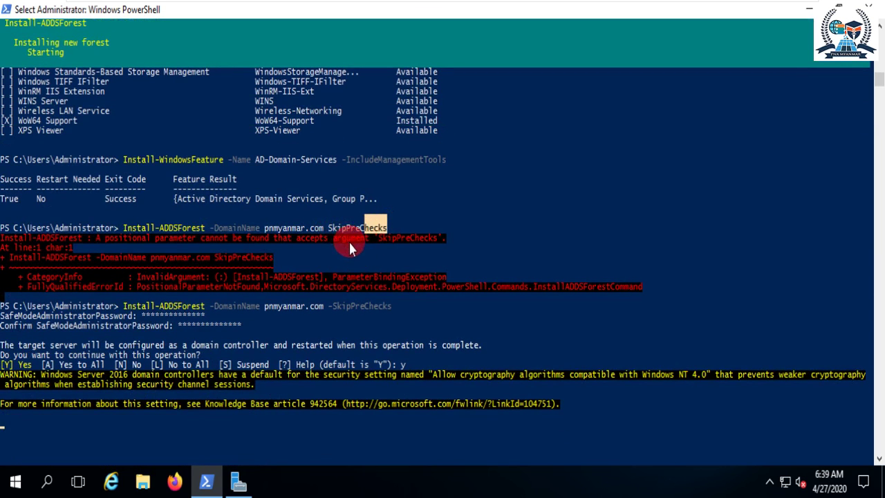
{"action": "left_click", "coordinate": [381, 233]}
{"action": "scroll", "coordinate": [381, 233], "scroll_direction": "down", "scroll_amount": 3}
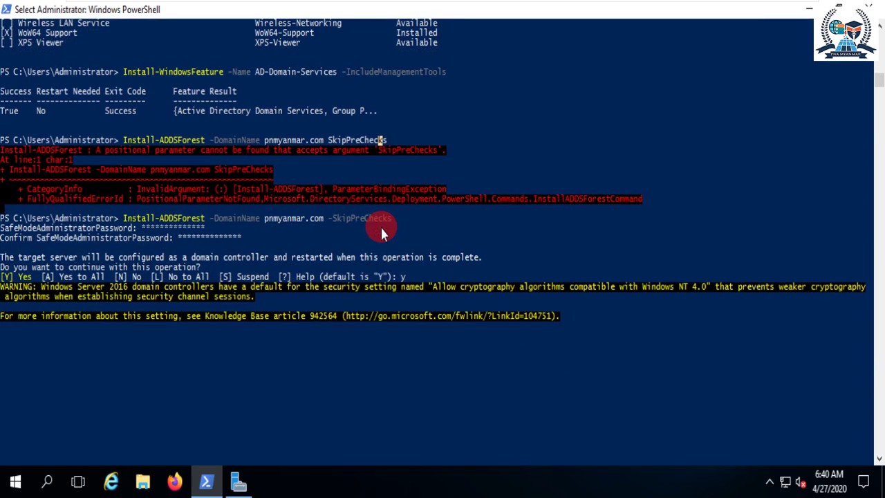
{"action": "scroll", "coordinate": [408, 239], "scroll_direction": "up", "scroll_amount": 2}
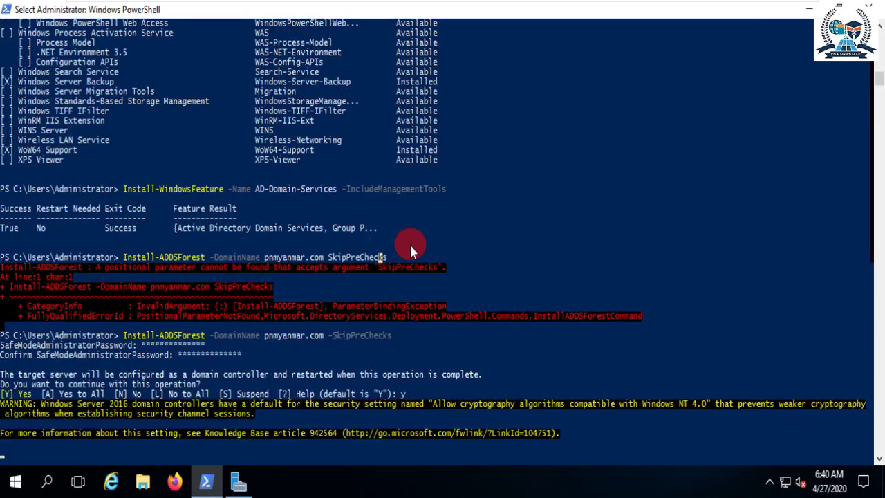
{"action": "scroll", "coordinate": [183, 159], "scroll_direction": "up", "scroll_amount": 6}
{"action": "scroll", "coordinate": [182, 152], "scroll_direction": "down", "scroll_amount": 9}
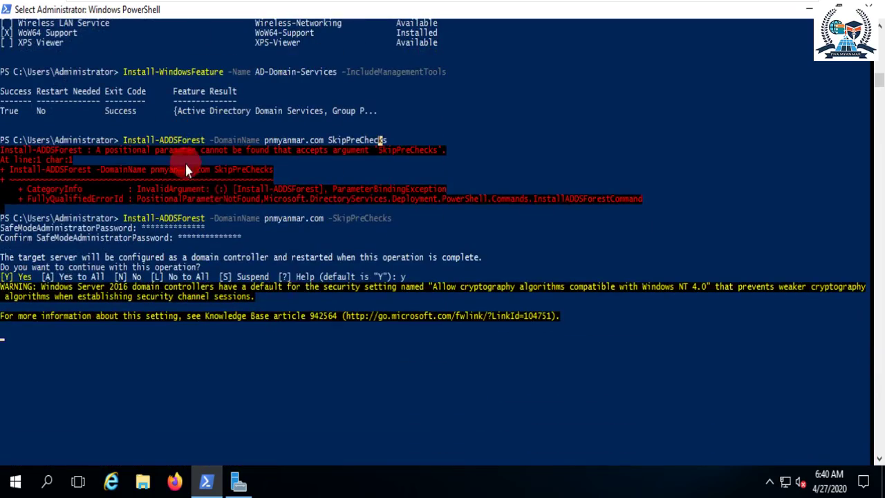
{"action": "scroll", "coordinate": [317, 289], "scroll_direction": "up", "scroll_amount": 15}
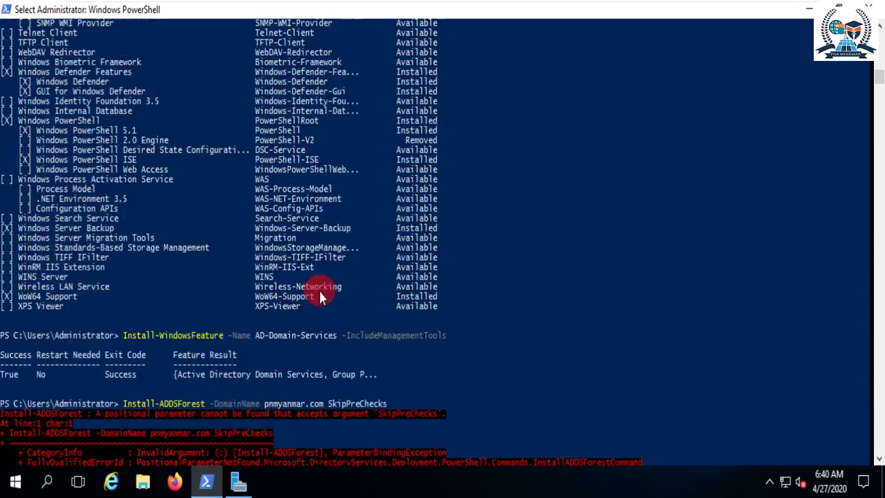
{"action": "scroll", "coordinate": [305, 269], "scroll_direction": "up", "scroll_amount": 2}
{"action": "scroll", "coordinate": [233, 230], "scroll_direction": "down", "scroll_amount": 17}
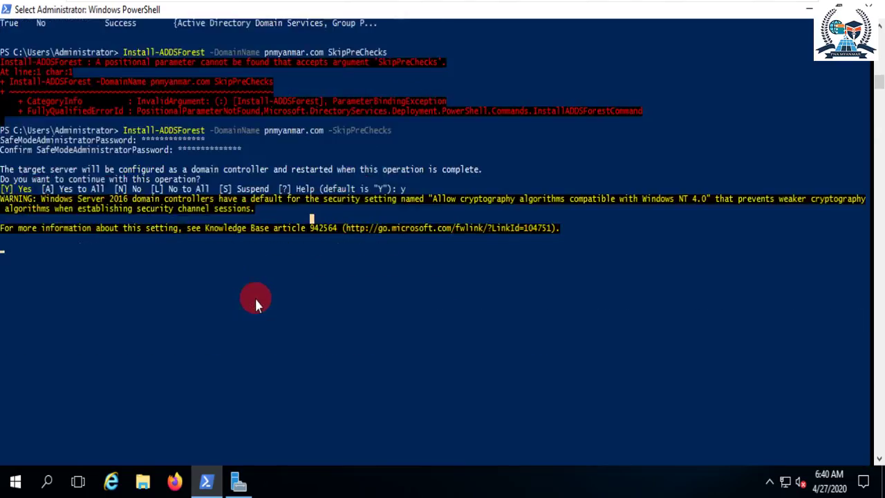
{"action": "left_click", "coordinate": [257, 302]}
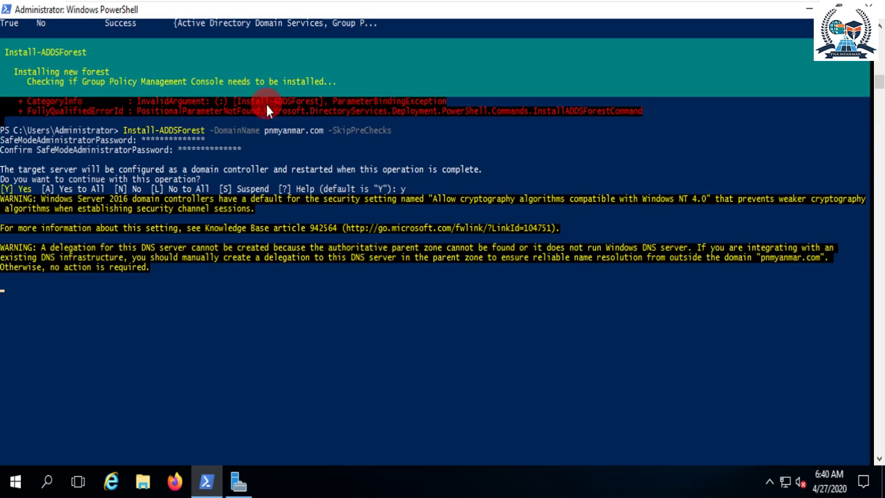
Step: Follow the new forest's installation progress and highlight the domain name pnmyanmar.com in the Install-ADDSForest command
{"action": "left_click_drag", "start_coordinate": [107, 81], "coordinate": [251, 81]}
{"action": "left_click_drag", "start_coordinate": [240, 80], "coordinate": [283, 85]}
{"action": "left_click_drag", "start_coordinate": [55, 88], "coordinate": [355, 82]}
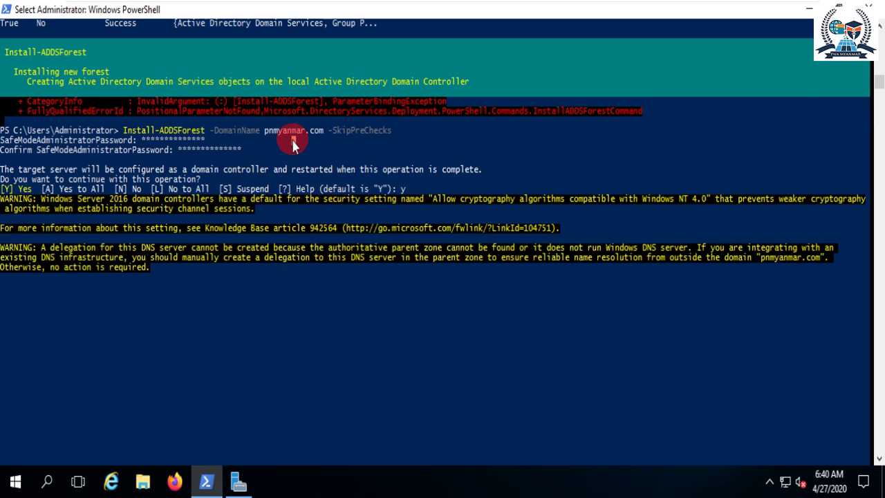
{"action": "left_click_drag", "start_coordinate": [264, 131], "coordinate": [327, 131]}
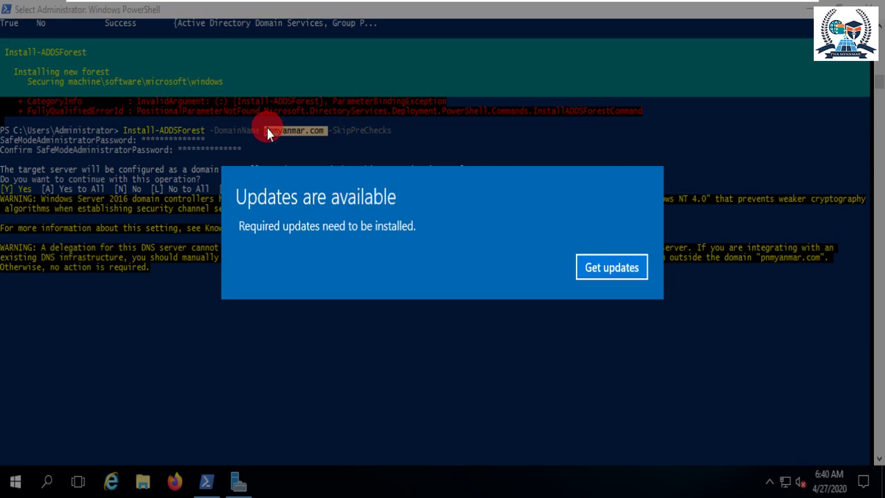
Step: Dismiss the available-updates notice and close the Settings window it opens
{"action": "left_click", "coordinate": [596, 278]}
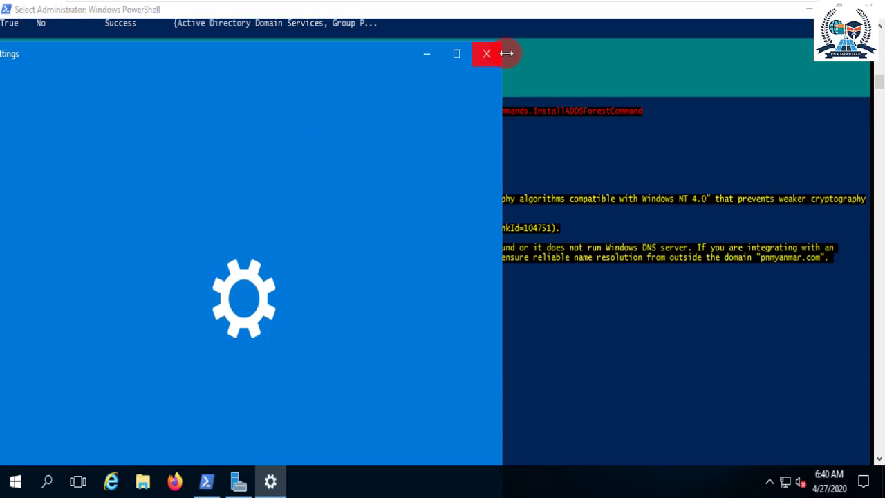
{"action": "left_click", "coordinate": [495, 54]}
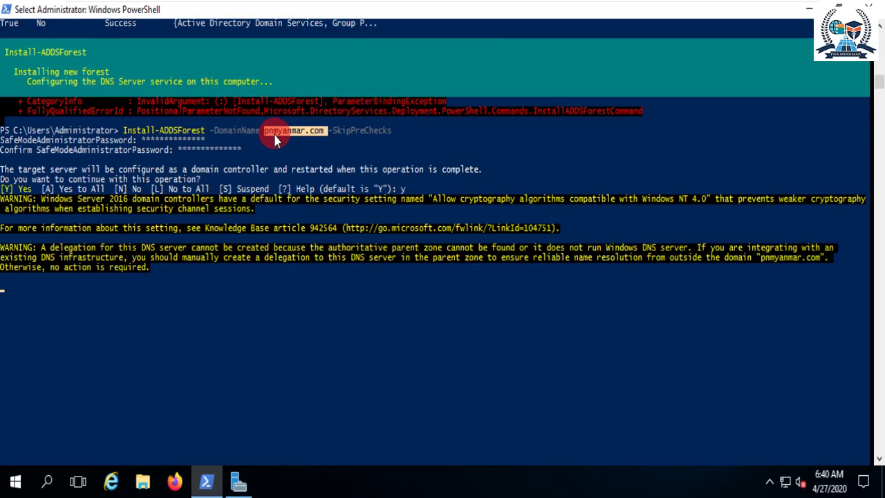
{"action": "left_click", "coordinate": [298, 130]}
{"action": "left_click_drag", "start_coordinate": [588, 116], "coordinate": [653, 124]}
{"action": "left_click", "coordinate": [488, 227]}
{"action": "scroll", "coordinate": [450, 249], "scroll_direction": "up", "scroll_amount": 3}
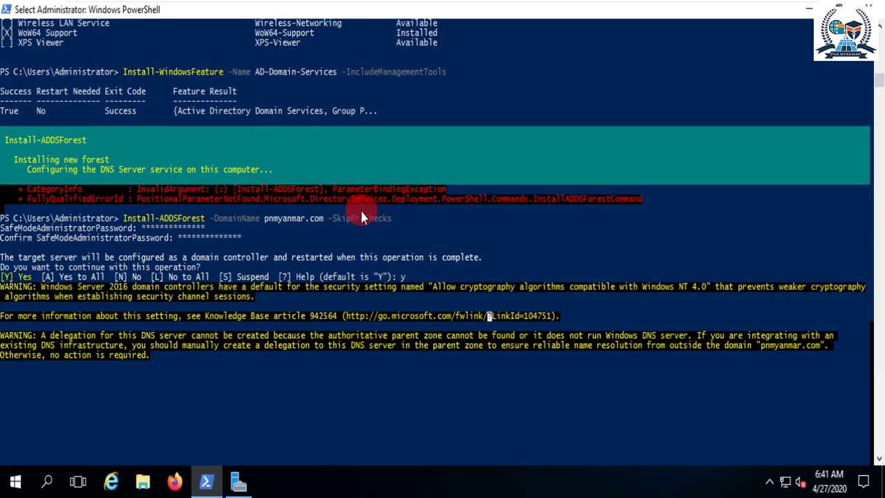
{"action": "scroll", "coordinate": [363, 212], "scroll_direction": "down", "scroll_amount": 1}
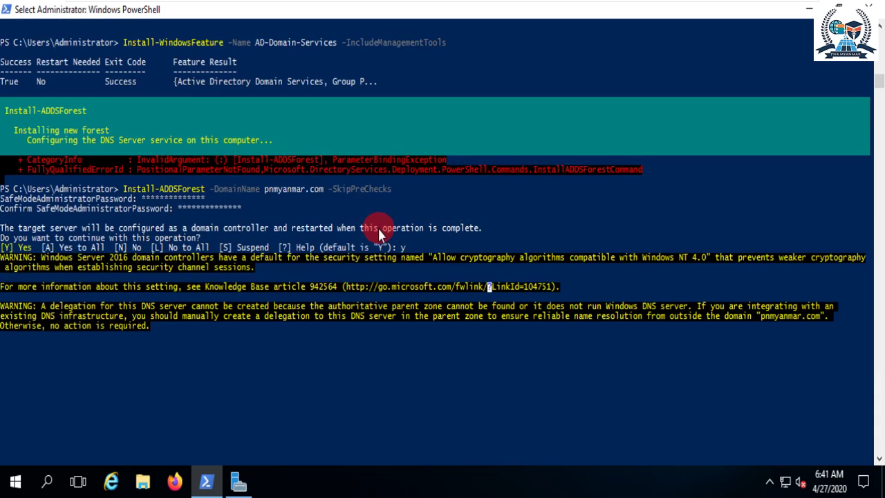
{"action": "scroll", "coordinate": [377, 226], "scroll_direction": "down", "scroll_amount": 3}
{"action": "scroll", "coordinate": [376, 229], "scroll_direction": "up", "scroll_amount": 4}
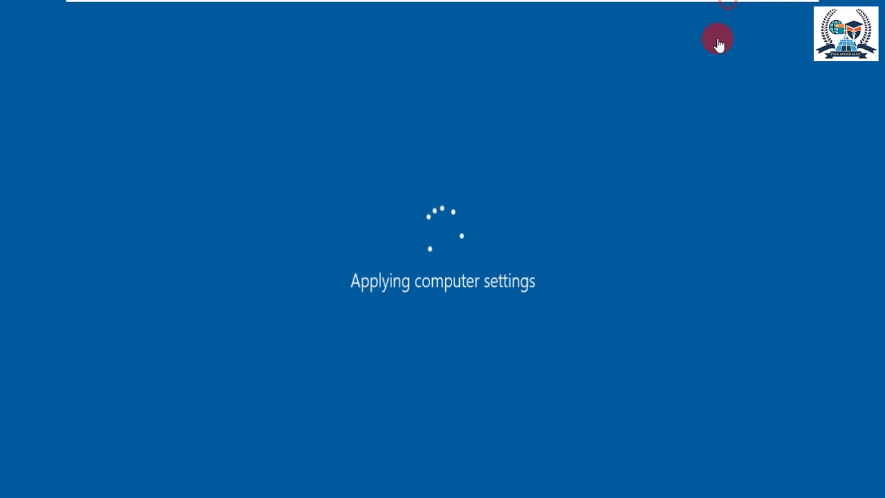
{"action": "mouse_move", "coordinate": [75, 7]}
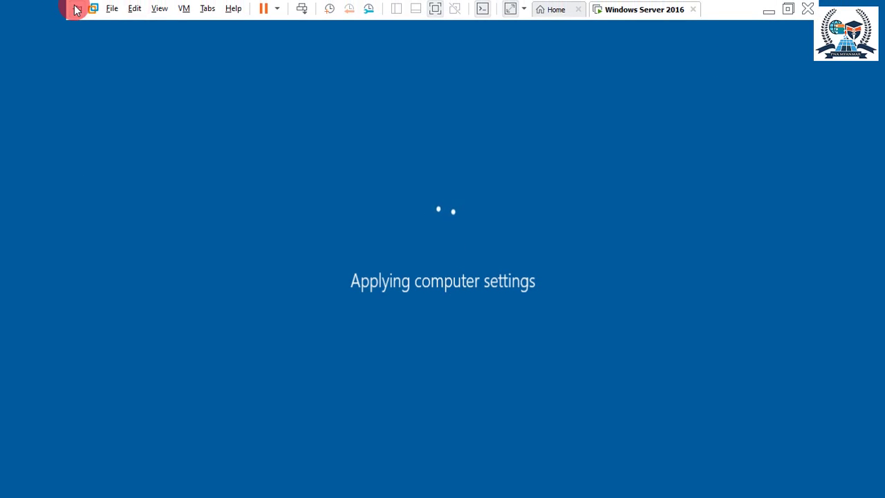
{"action": "left_click", "coordinate": [770, 11]}
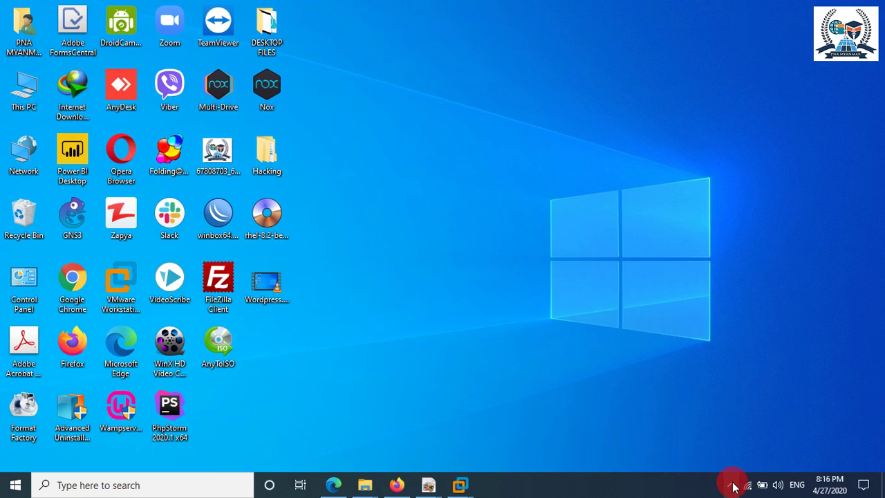
{"action": "left_click", "coordinate": [731, 484]}
{"action": "right_click", "coordinate": [725, 432]}
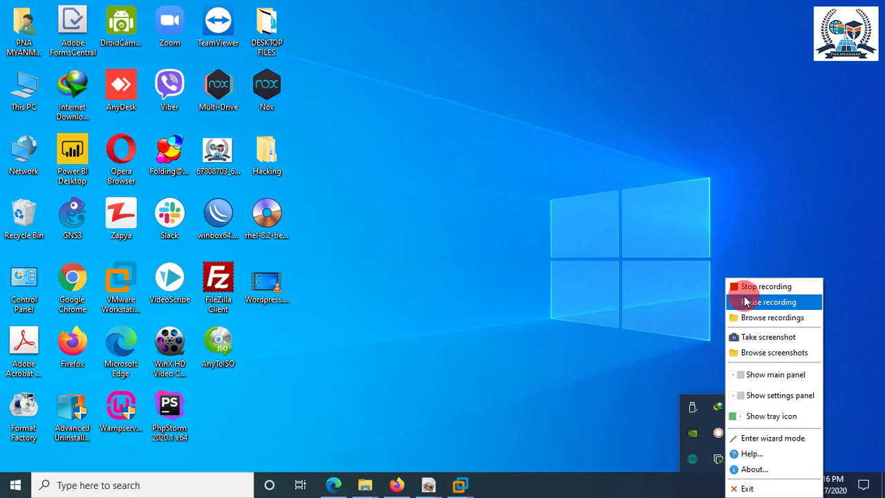
{"action": "left_click", "coordinate": [744, 300]}
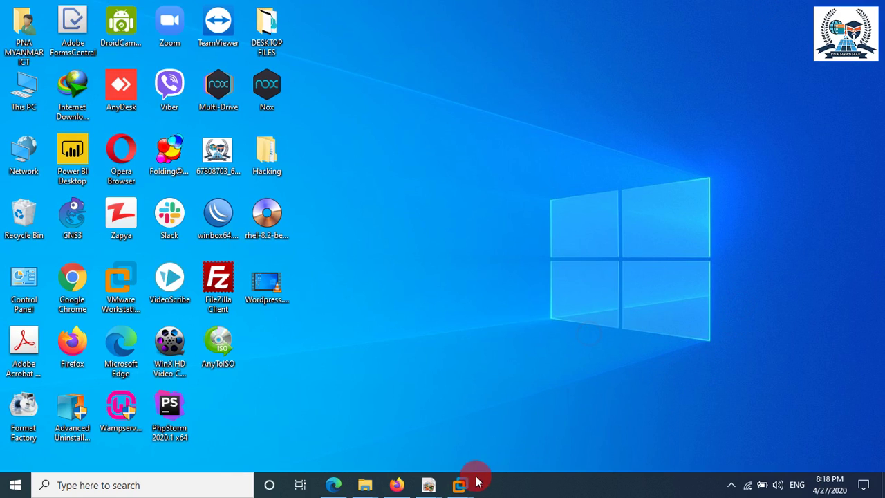
{"action": "mouse_move", "coordinate": [471, 480]}
{"action": "left_click", "coordinate": [536, 394]}
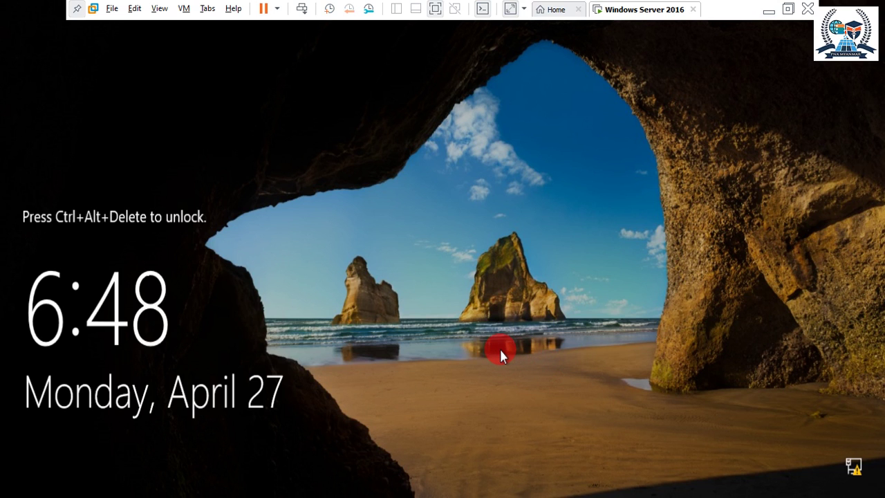
Step: Unlock the restarted server and sign in as PNMYANMAR\Administrator with the account password
{"action": "key", "text": "ctrl+alt+Insert"}
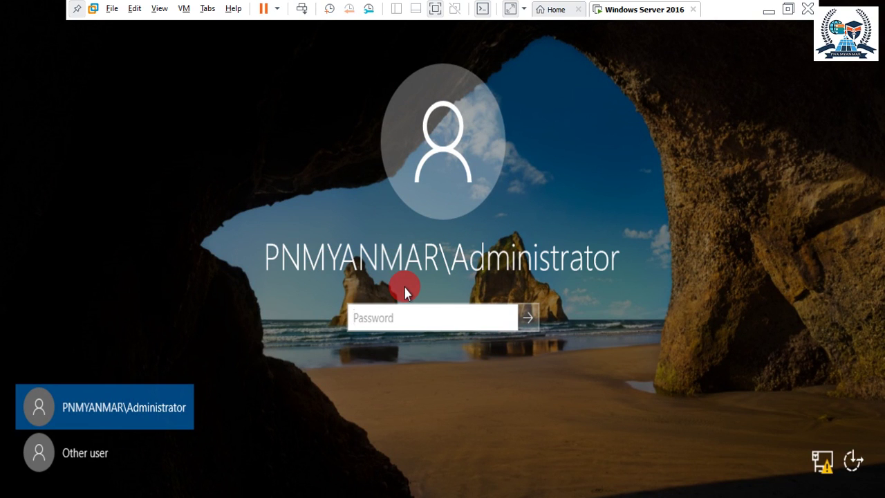
{"action": "left_click", "coordinate": [120, 456]}
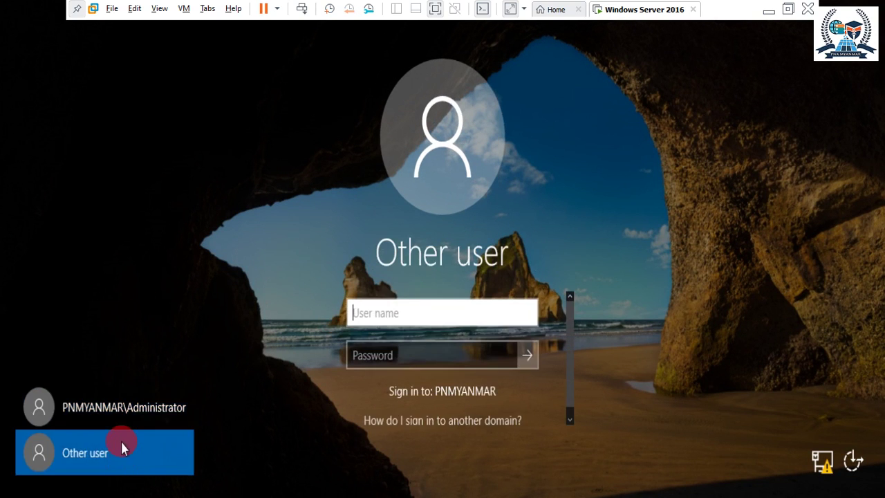
{"action": "left_click", "coordinate": [115, 421]}
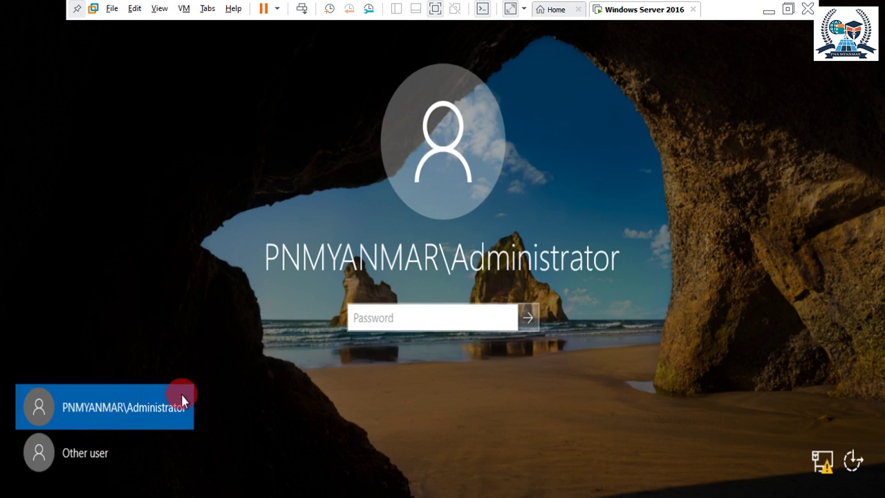
{"action": "left_click", "coordinate": [394, 318]}
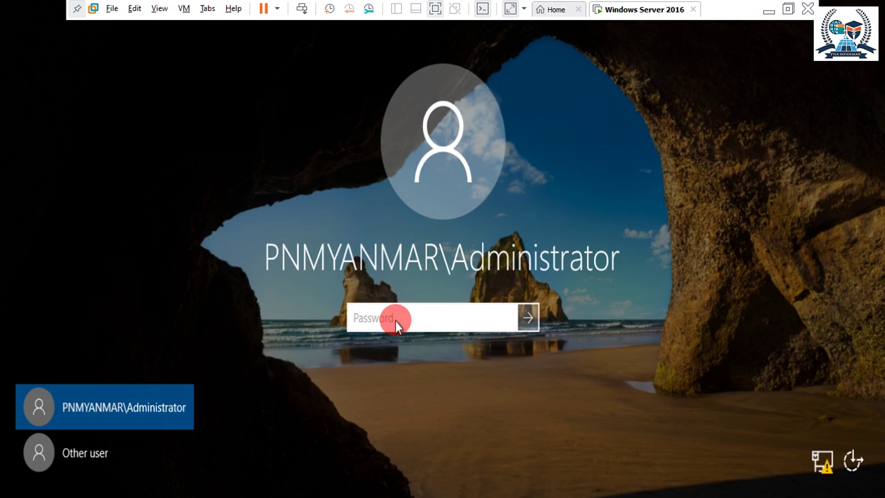
{"action": "type", "text": "••••••••••••••"}
{"action": "key", "text": "Return"}
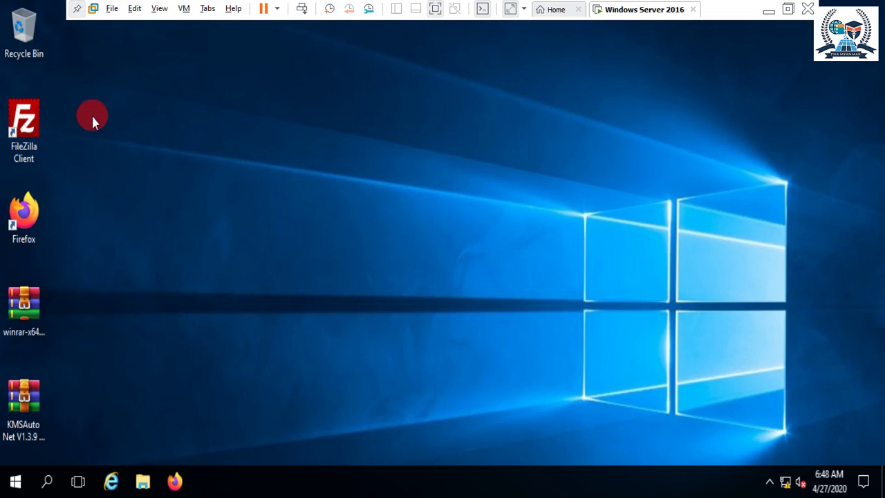
Step: Open File Explorer and view the properties of This PC to check the computer's name and domain
{"action": "key", "text": "super+e"}
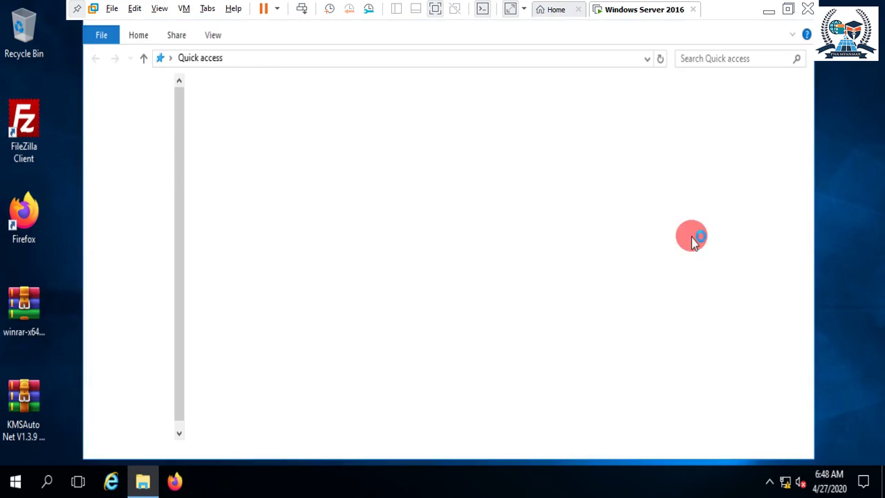
{"action": "left_click", "coordinate": [150, 219]}
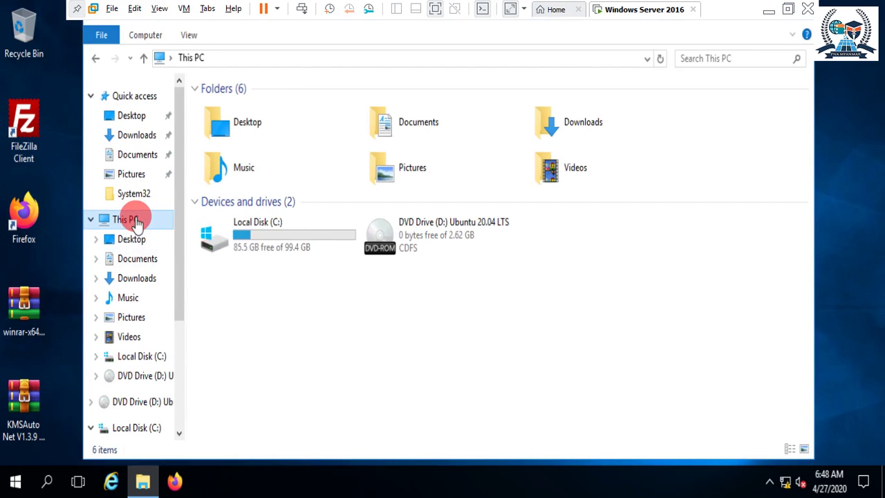
{"action": "right_click", "coordinate": [139, 220]}
{"action": "left_click", "coordinate": [183, 430]}
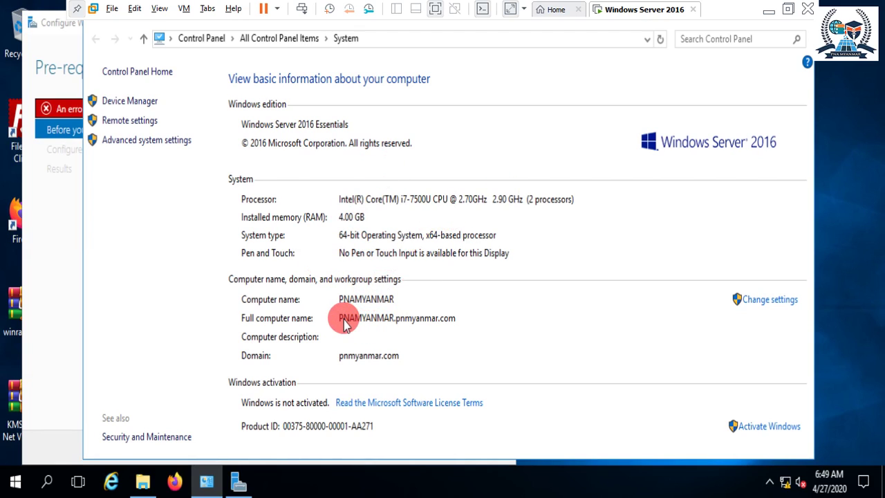
Step: Open the computer name and domain change settings and view the primary DNS suffix and NetBIOS computer name
{"action": "left_click", "coordinate": [766, 299]}
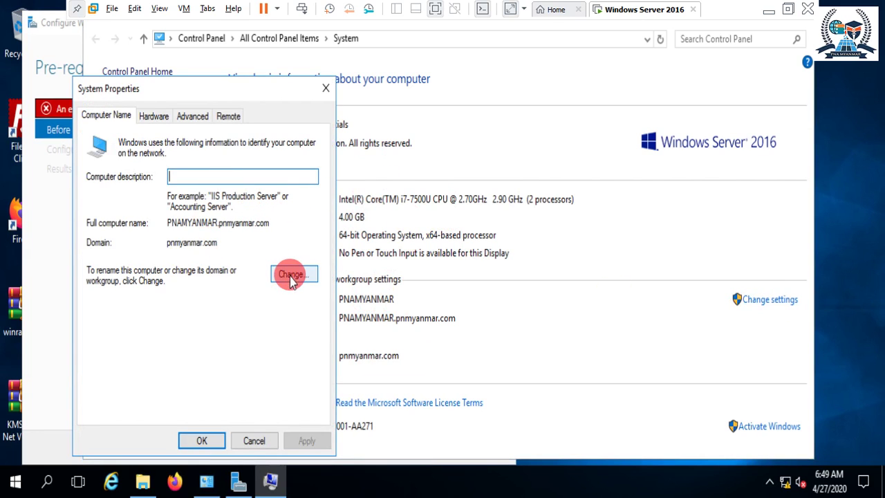
{"action": "left_click", "coordinate": [291, 275]}
{"action": "left_click", "coordinate": [498, 330]}
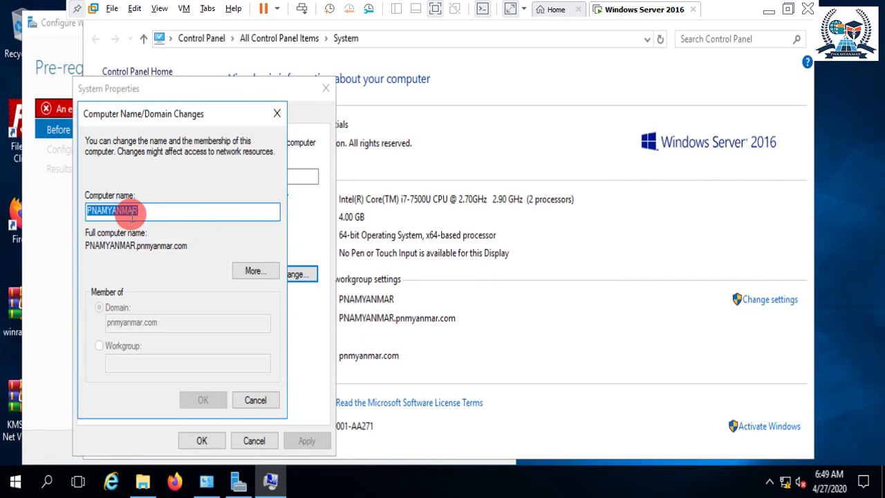
{"action": "left_click", "coordinate": [254, 271]}
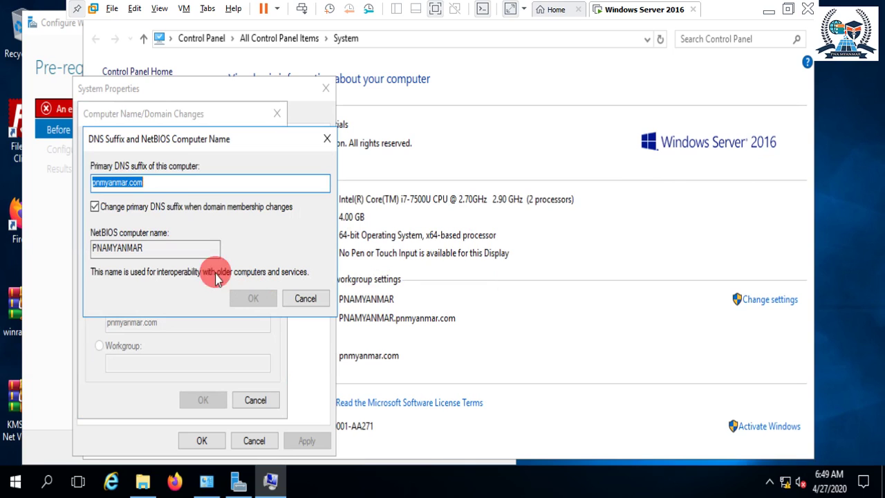
Step: Cancel the DNS suffix, computer name and System Properties dialogs, and close the System, setup wizard and File Explorer windows
{"action": "left_click", "coordinate": [130, 182]}
{"action": "left_click", "coordinate": [312, 304]}
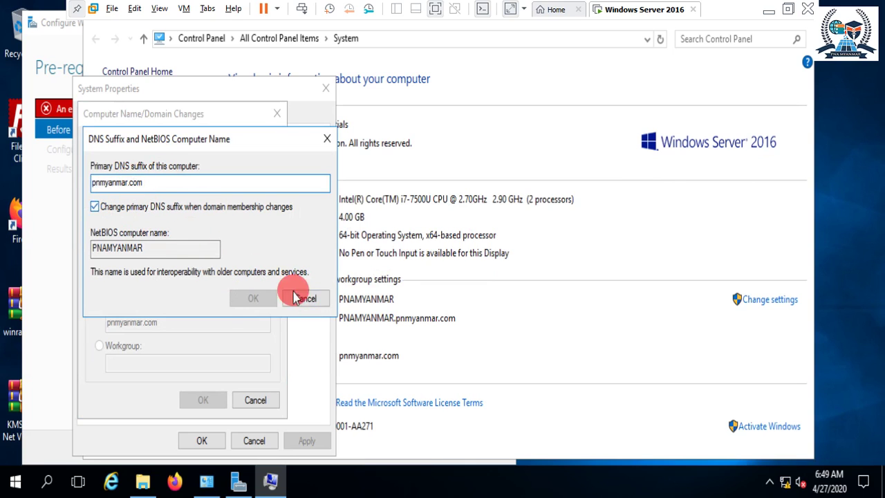
{"action": "left_click", "coordinate": [257, 403]}
{"action": "left_click", "coordinate": [255, 441]}
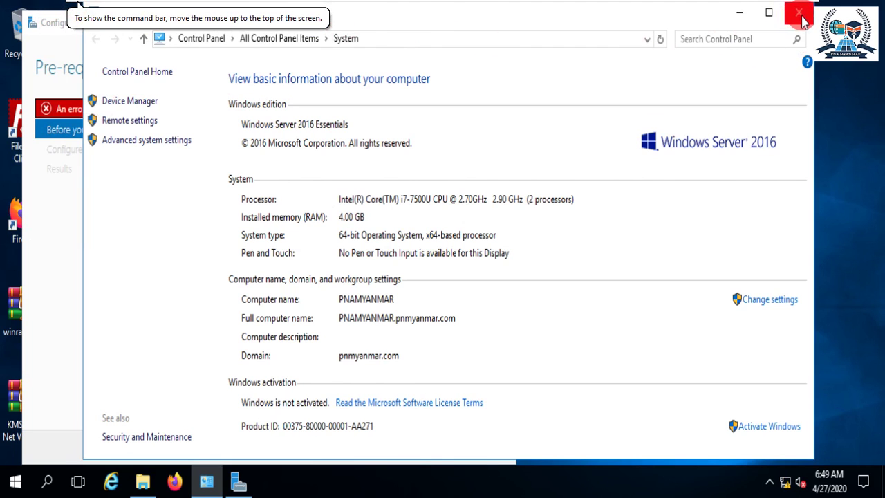
{"action": "left_click", "coordinate": [799, 19]}
{"action": "left_click", "coordinate": [503, 25]}
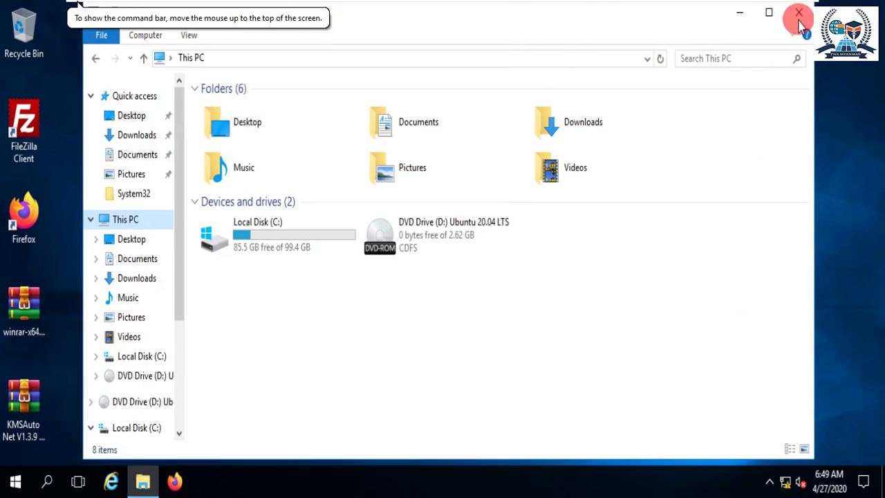
{"action": "left_click", "coordinate": [741, 15]}
Step: Launch Server Manager with the Run command servermanager and maximize its window
{"action": "key", "text": "super+r"}
{"action": "type", "text": "se"}
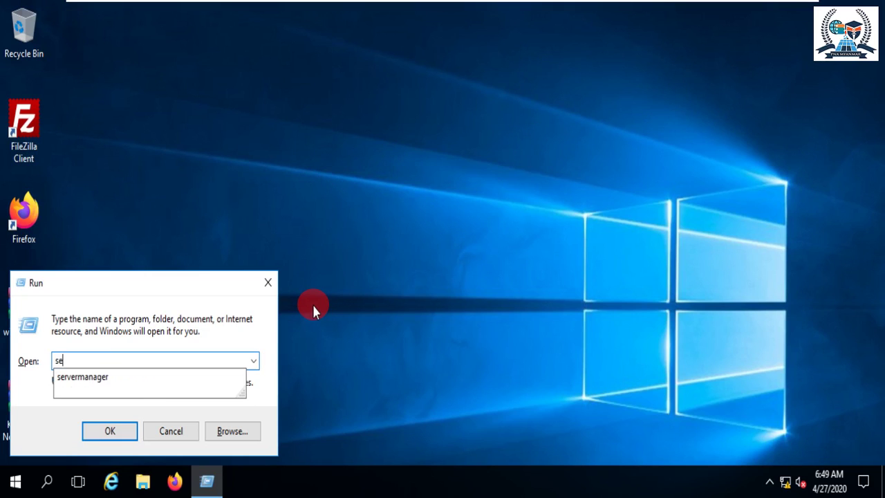
{"action": "key", "text": "Down"}
{"action": "key", "text": "Return"}
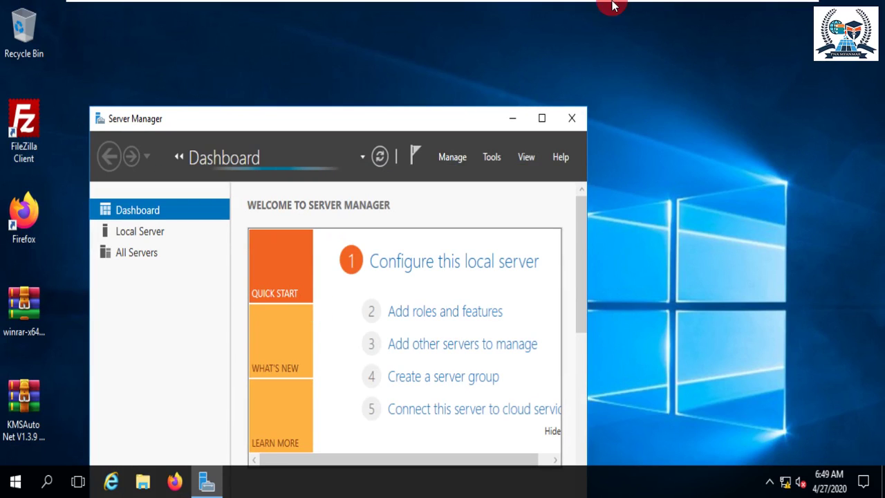
{"action": "left_click", "coordinate": [542, 119]}
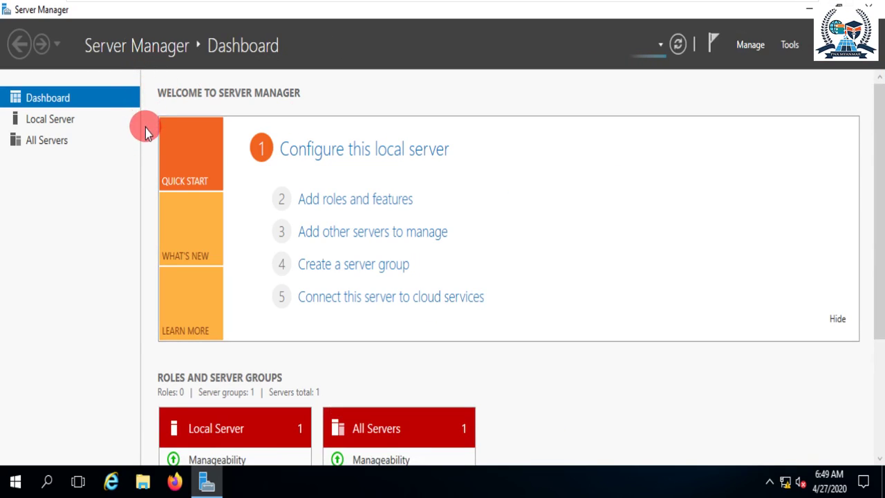
Step: Compare the AD DS and DNS role pages in Server Manager, checking the server entries and events
{"action": "left_click", "coordinate": [41, 163]}
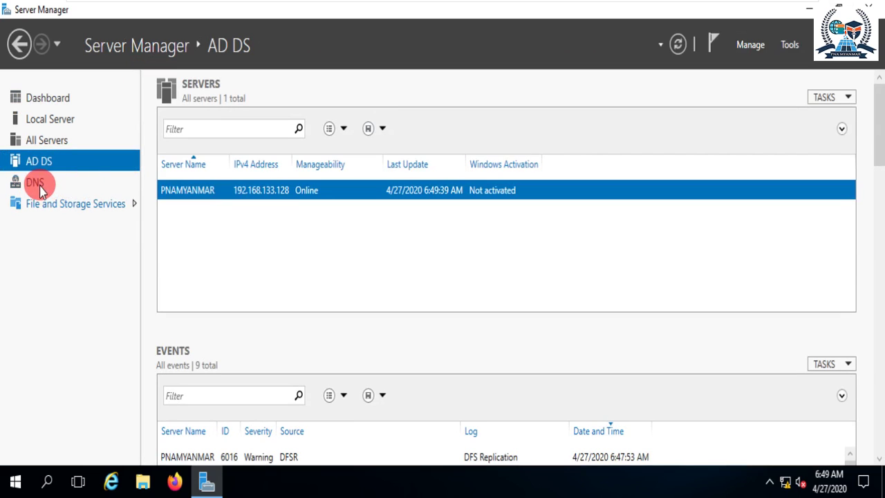
{"action": "left_click", "coordinate": [39, 182]}
{"action": "left_click", "coordinate": [35, 164]}
{"action": "left_click", "coordinate": [51, 185]}
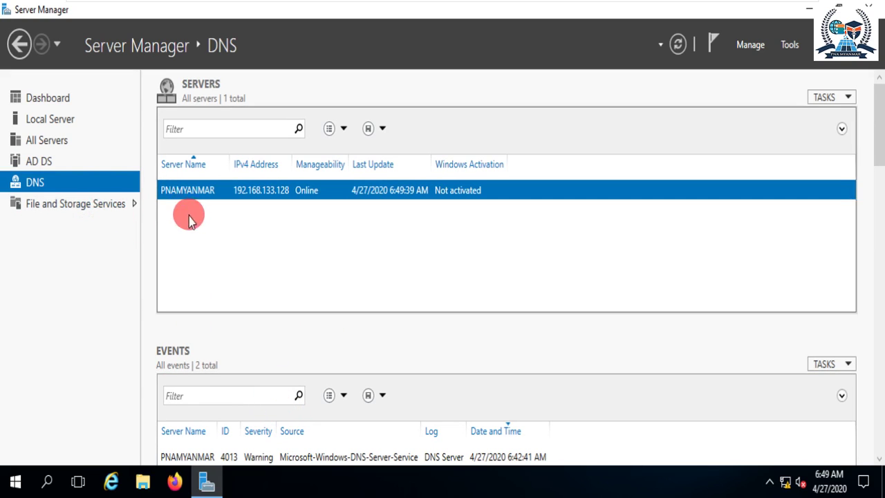
{"action": "left_click", "coordinate": [39, 161]}
{"action": "left_click", "coordinate": [38, 180]}
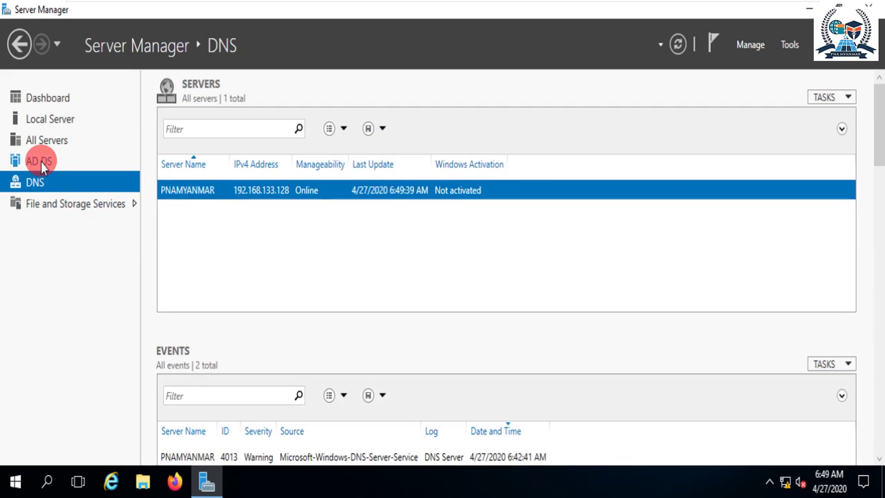
{"action": "left_click", "coordinate": [40, 163]}
{"action": "left_click", "coordinate": [40, 182]}
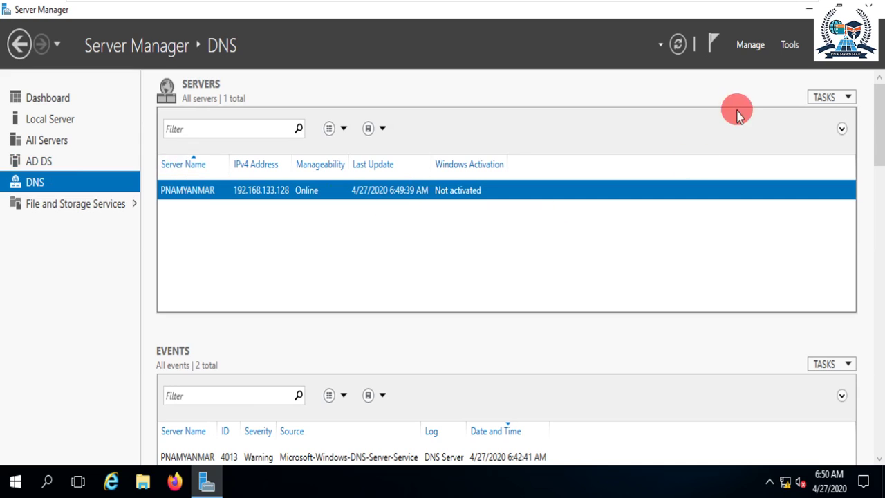
{"action": "left_click", "coordinate": [39, 166]}
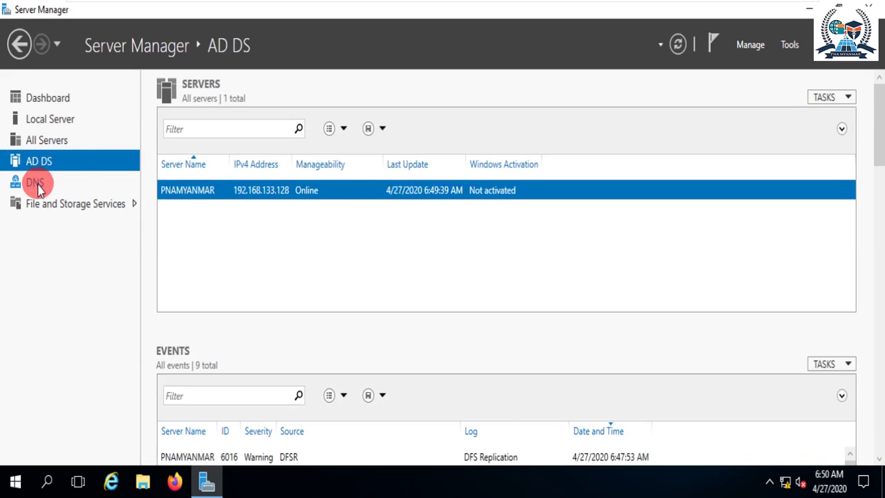
{"action": "key", "text": "alt+t"}
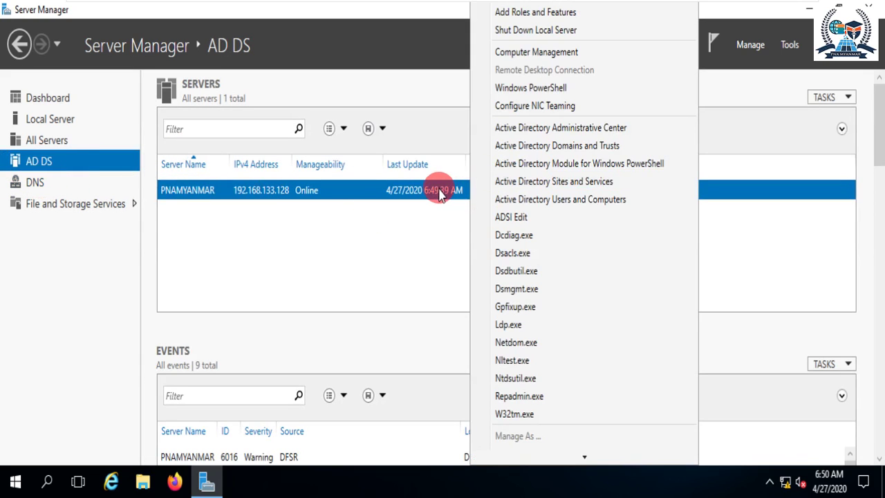
{"action": "left_click", "coordinate": [484, 182]}
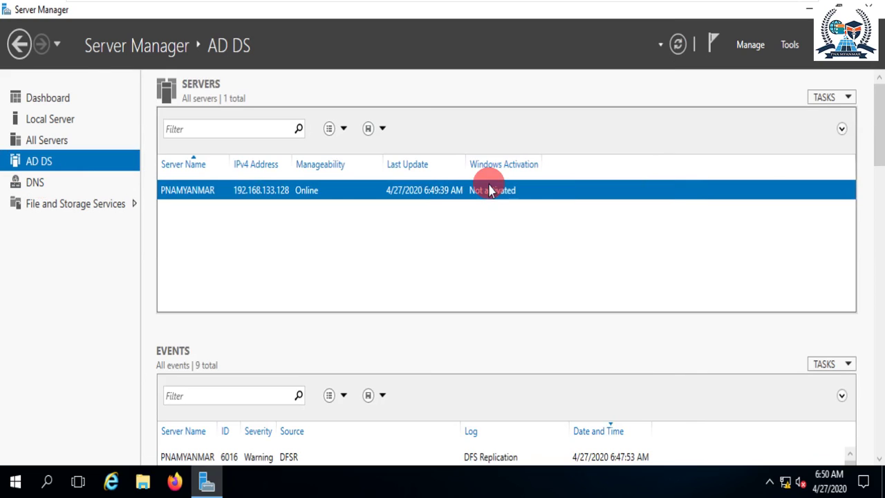
{"action": "left_click", "coordinate": [111, 119]}
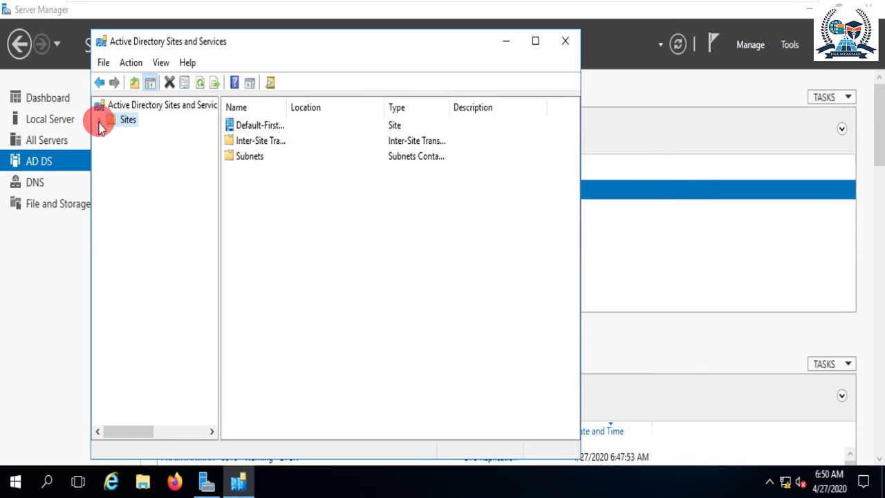
{"action": "left_click", "coordinate": [99, 120]}
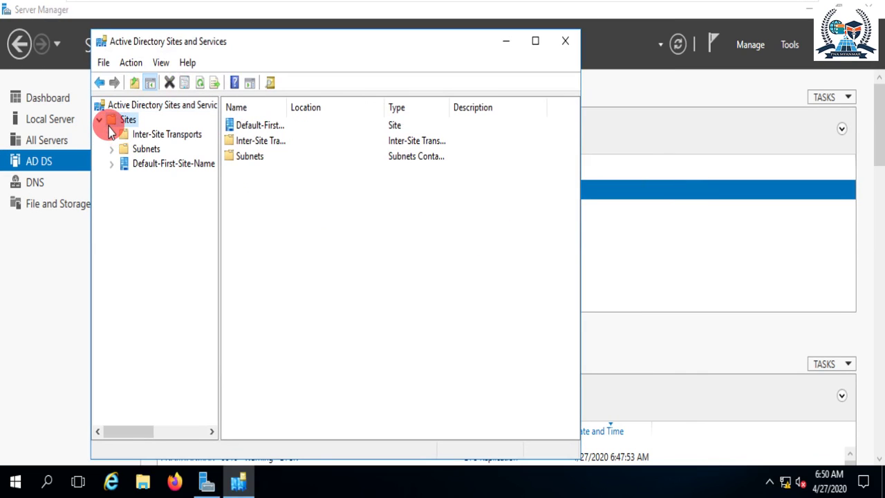
{"action": "left_click", "coordinate": [99, 119]}
{"action": "right_click", "coordinate": [114, 119]}
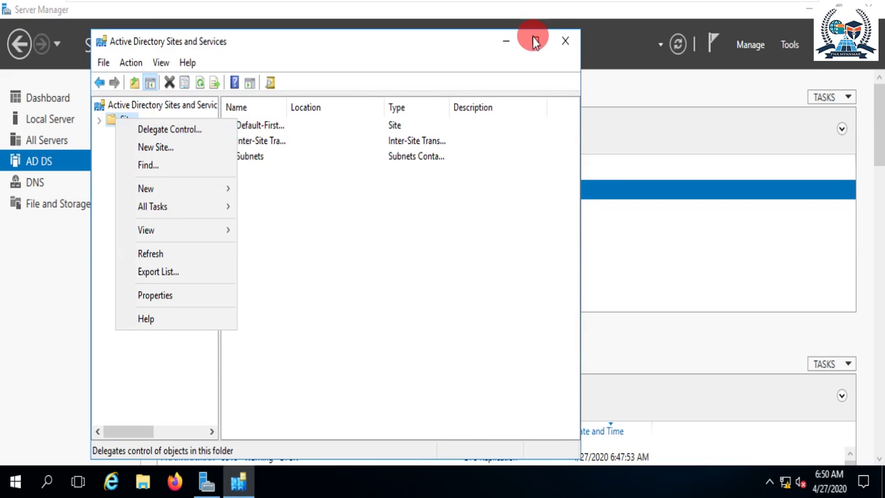
{"action": "left_click", "coordinate": [557, 39]}
{"action": "left_click", "coordinate": [560, 40]}
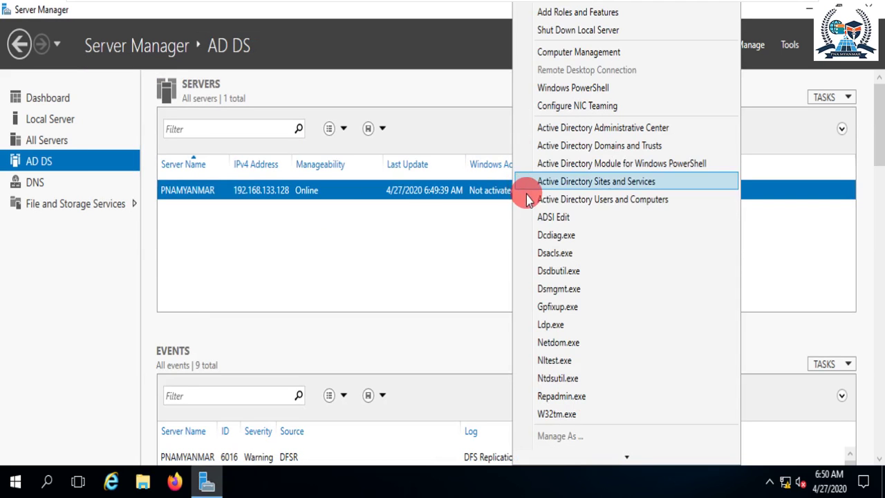
Step: Open Active Directory Sites and Services for the selected AD DS server and expand the Sites container
{"action": "left_click", "coordinate": [590, 182]}
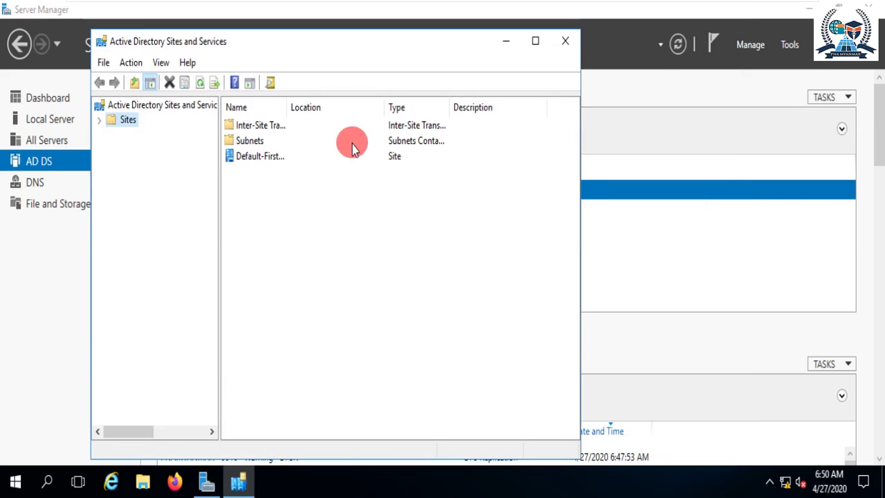
{"action": "left_click", "coordinate": [109, 106]}
{"action": "left_click", "coordinate": [100, 121]}
{"action": "left_click", "coordinate": [114, 121]}
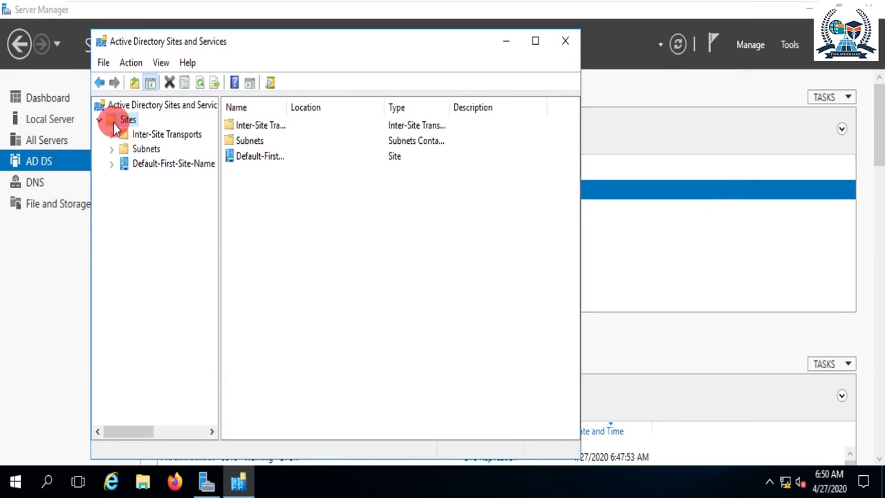
Step: Examine which actions are available for the Sites container, leaving it expanded
{"action": "double_click", "coordinate": [110, 122]}
{"action": "right_click", "coordinate": [117, 122]}
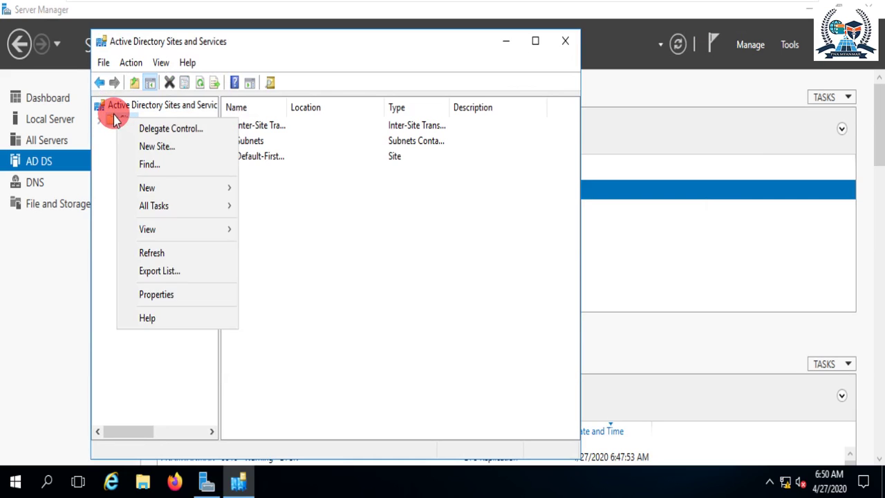
{"action": "left_click", "coordinate": [100, 120]}
{"action": "left_click", "coordinate": [100, 120]}
{"action": "left_click", "coordinate": [109, 106]}
{"action": "left_click", "coordinate": [100, 121]}
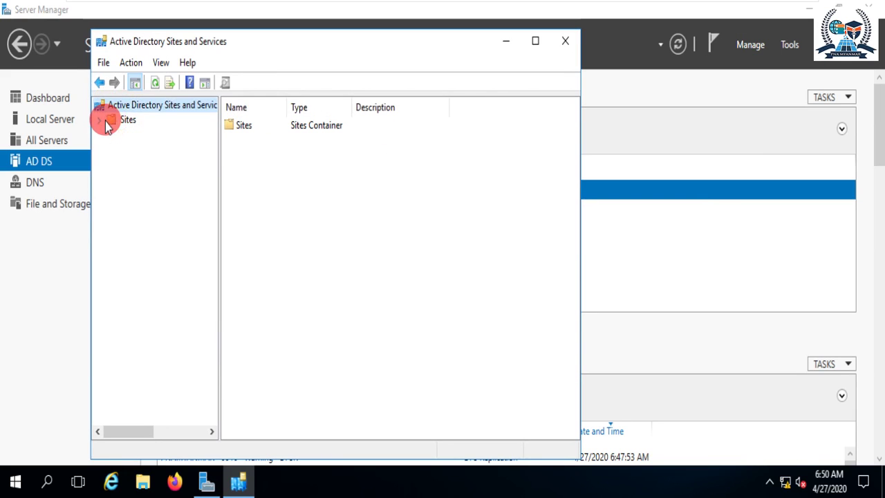
{"action": "left_click", "coordinate": [124, 121]}
{"action": "right_click", "coordinate": [123, 122]}
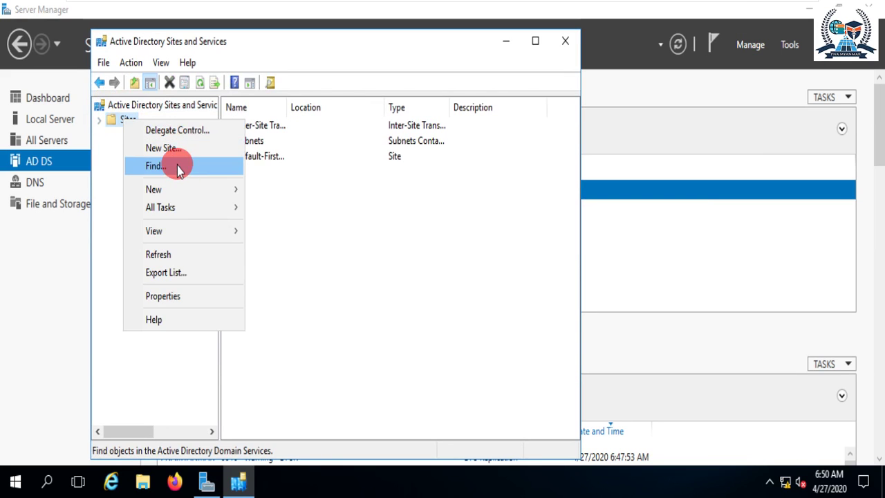
{"action": "mouse_move", "coordinate": [181, 191]}
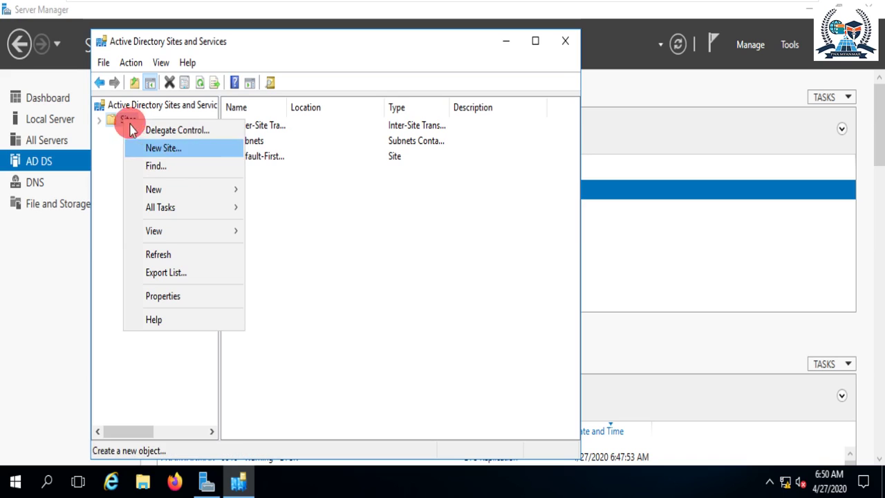
{"action": "left_click", "coordinate": [101, 122]}
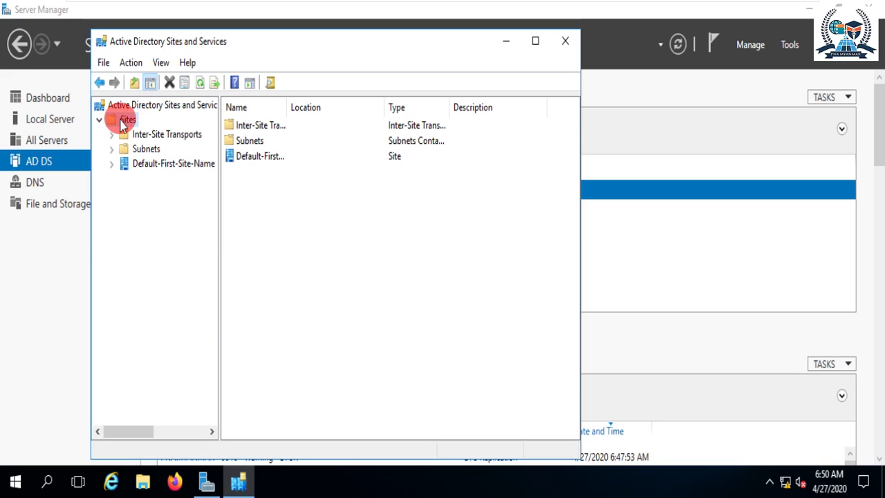
{"action": "right_click", "coordinate": [123, 125]}
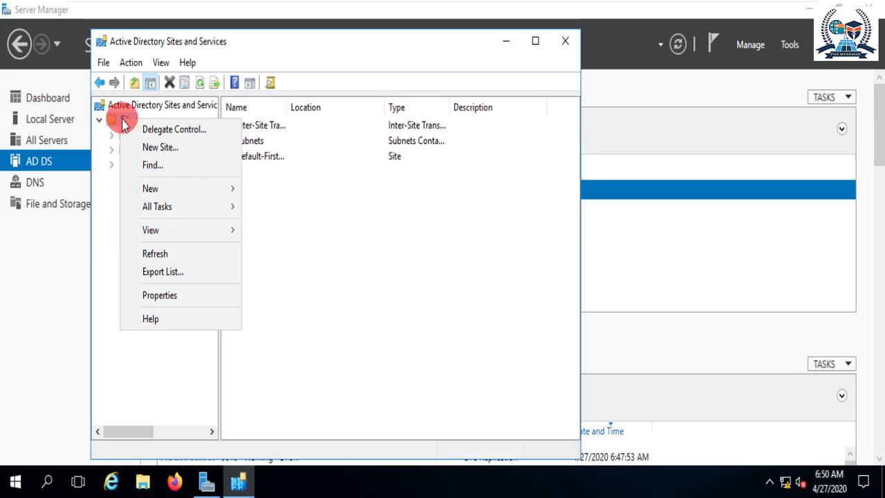
{"action": "left_click", "coordinate": [111, 130]}
Step: Widen the console tree and view the contents of Inter-Site Transports, Subnets and Default-First-Site-Name
{"action": "left_click", "coordinate": [126, 134]}
{"action": "left_click", "coordinate": [124, 150]}
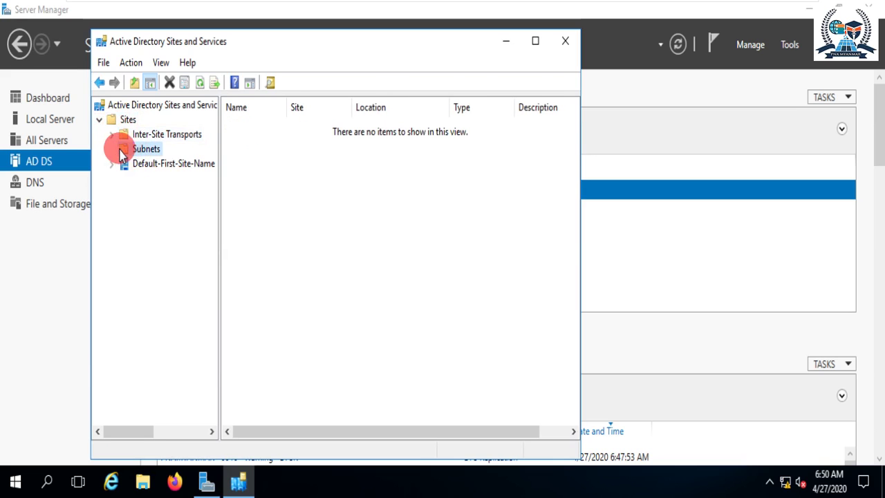
{"action": "left_click_drag", "start_coordinate": [220, 168], "coordinate": [283, 174]}
{"action": "left_click", "coordinate": [114, 121]}
{"action": "left_click", "coordinate": [205, 165]}
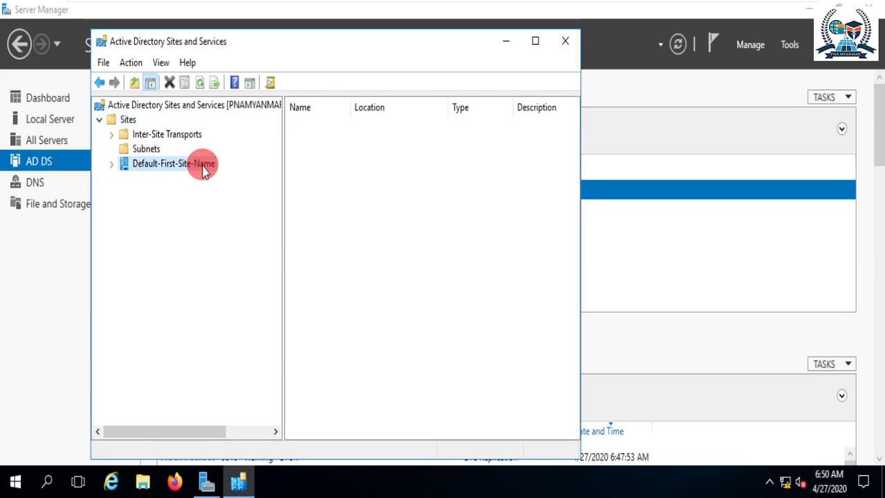
{"action": "left_click", "coordinate": [325, 125]}
{"action": "left_click", "coordinate": [313, 141]}
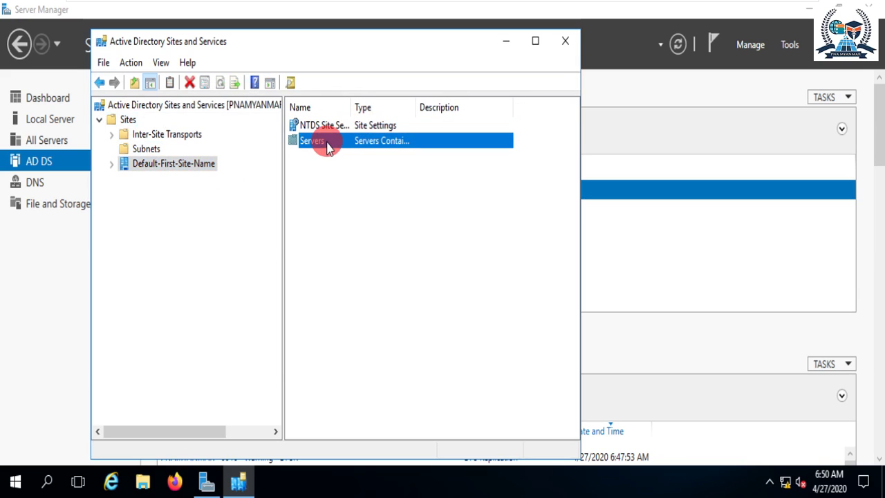
Step: Inspect the PNAMYANMAR server under the Servers container of Default-First-Site-Name, and collapse the site again
{"action": "left_click", "coordinate": [156, 165]}
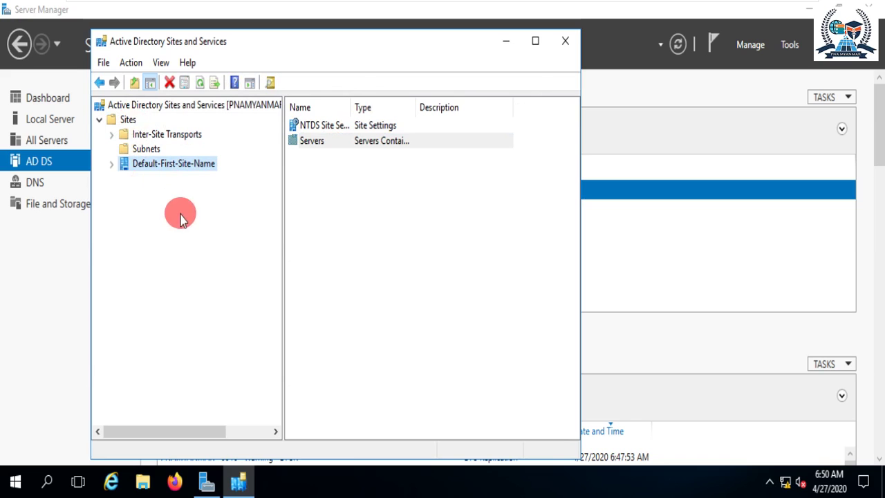
{"action": "left_click", "coordinate": [110, 166]}
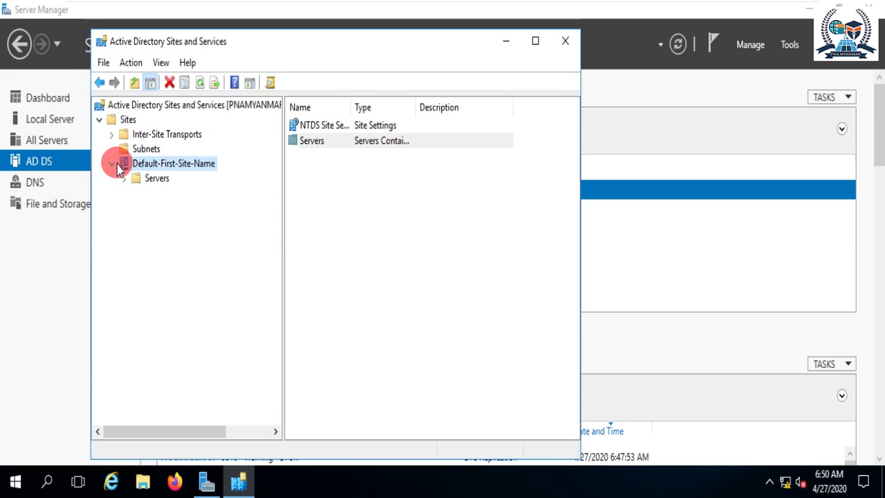
{"action": "left_click", "coordinate": [148, 178]}
{"action": "left_click", "coordinate": [124, 179]}
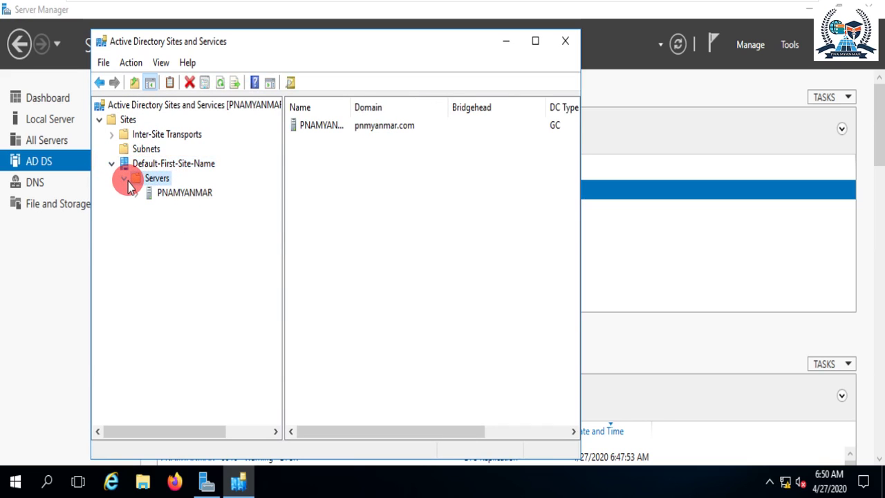
{"action": "left_click", "coordinate": [179, 192]}
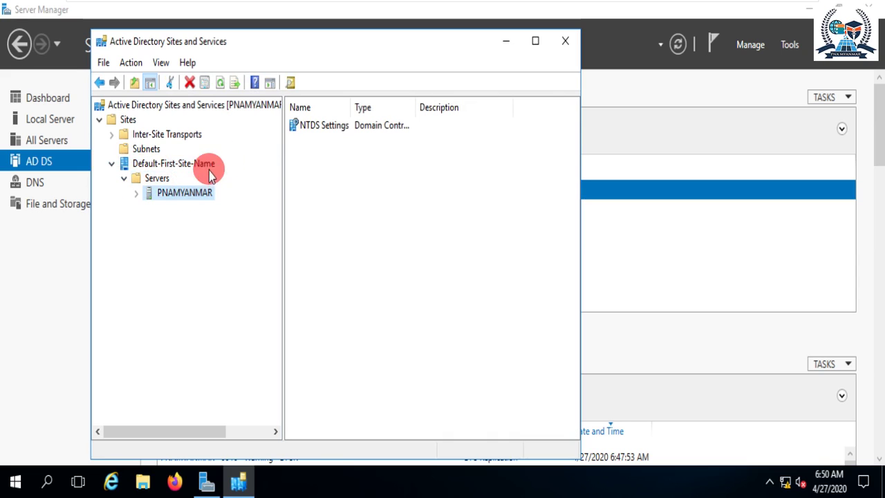
{"action": "left_click", "coordinate": [140, 169]}
{"action": "left_click", "coordinate": [112, 163]}
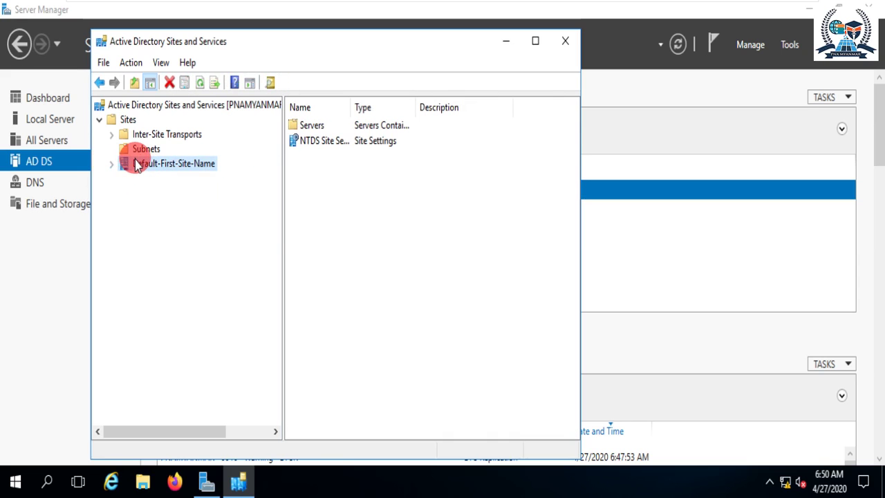
Step: Try to rename the Default-First-Site-Name site as PNA MYANMAR ICT ACADEMY
{"action": "right_click", "coordinate": [135, 161]}
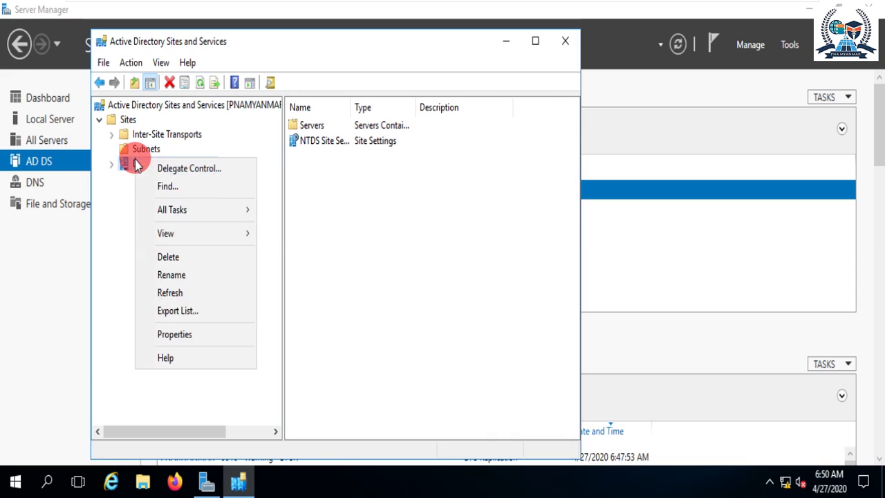
{"action": "left_click", "coordinate": [190, 277]}
{"action": "type", "text": "PNA MYANMAR ICT AC"}
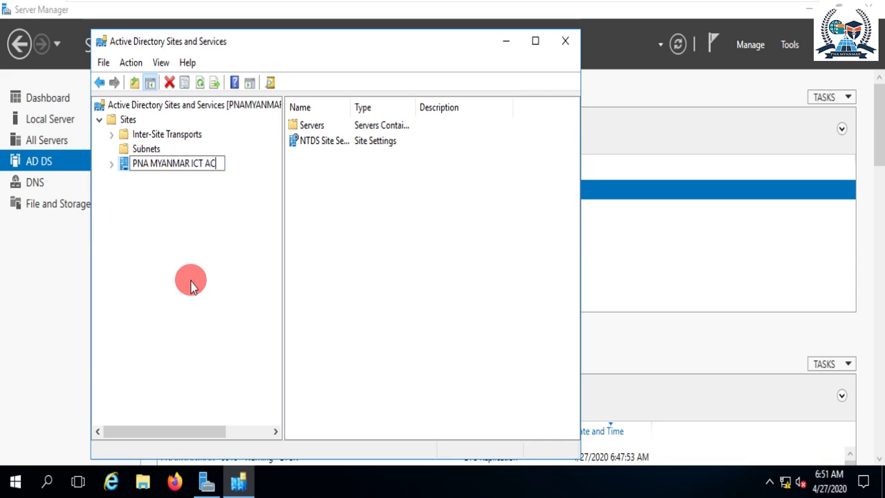
{"action": "type", "text": "ADEMY"}
{"action": "key", "text": "Return"}
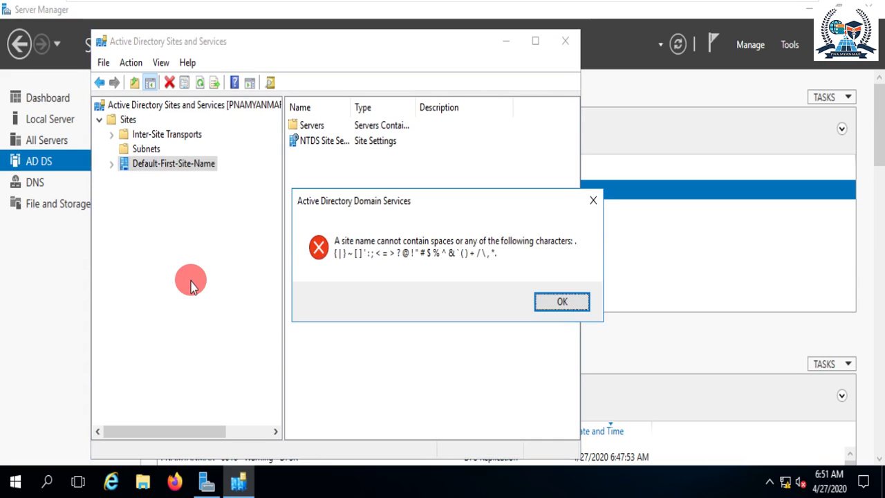
{"action": "left_click", "coordinate": [540, 299]}
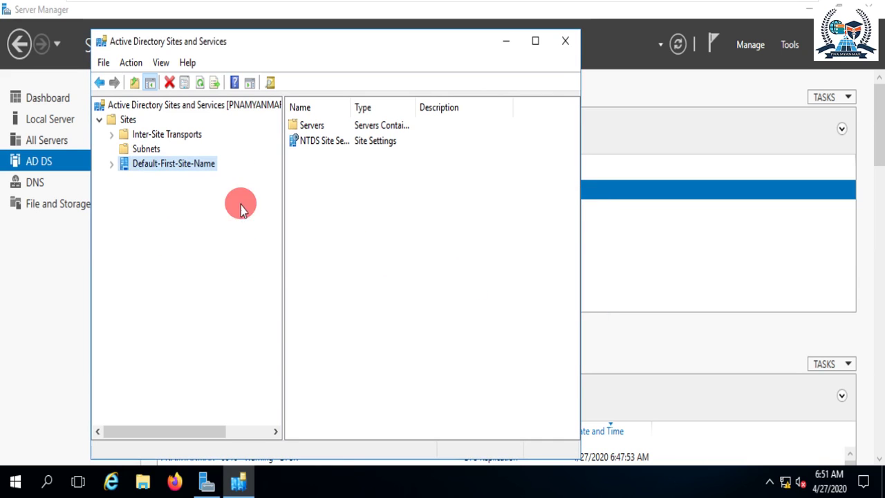
Step: Rename the Default-First-Site-Name site as PNAMYANMARICTACADEMY, without spaces
{"action": "right_click", "coordinate": [162, 165]}
{"action": "left_click", "coordinate": [203, 283]}
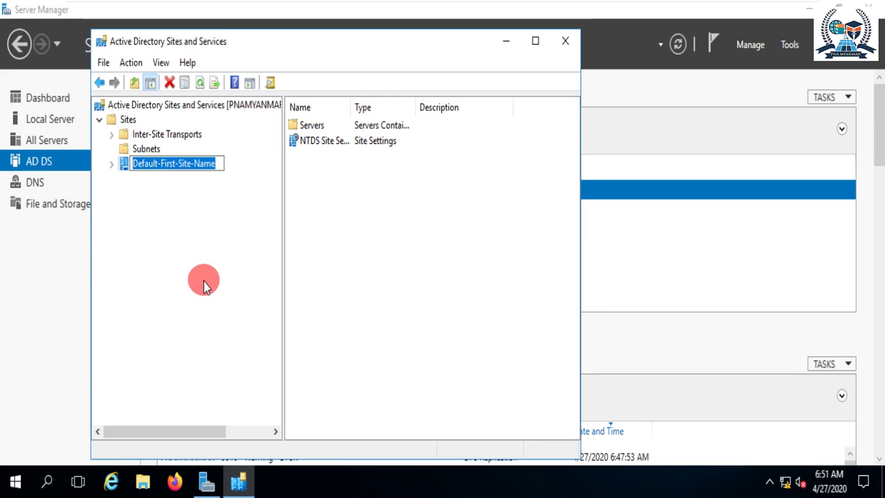
{"action": "type", "text": "PNAMYANMARICTACADEMY"}
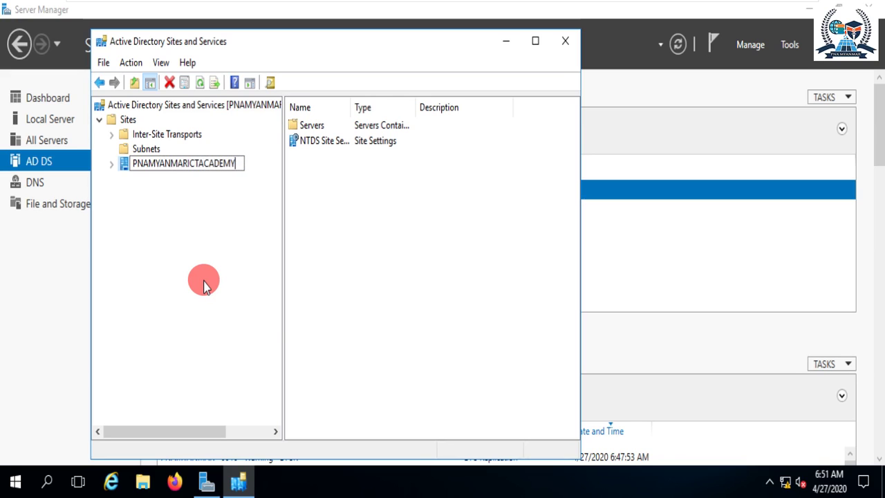
{"action": "key", "text": "Return"}
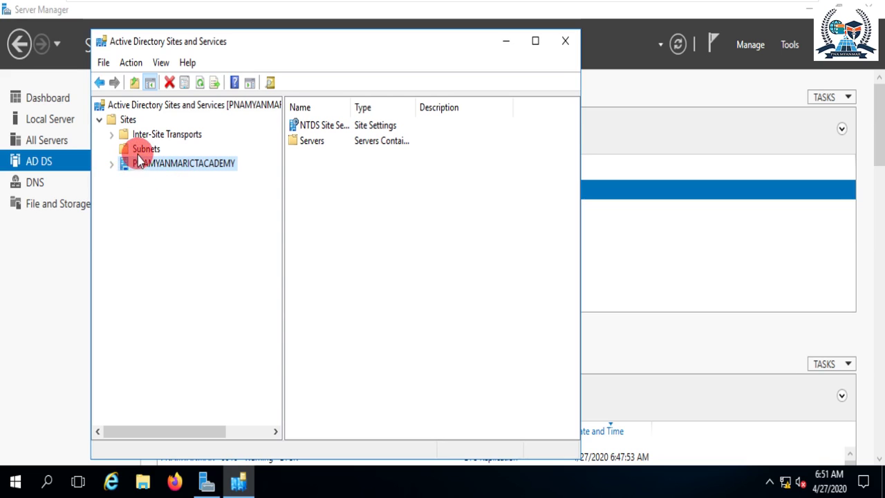
Step: Check the server's IP configuration with ipconfig in a Command Prompt, and close the prompt and the Settings window
{"action": "key", "text": "super+r"}
{"action": "type", "text": "CMD"}
{"action": "key", "text": "Return"}
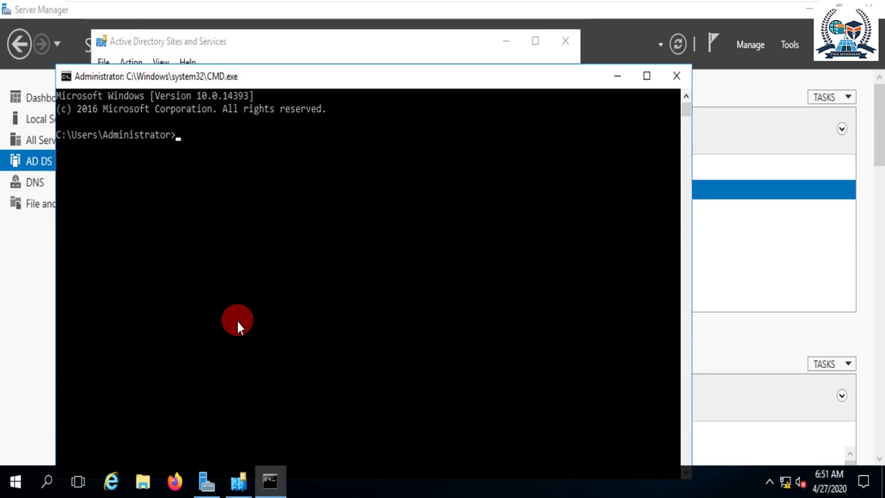
{"action": "type", "text": "ipconfig"}
{"action": "key", "text": "Return"}
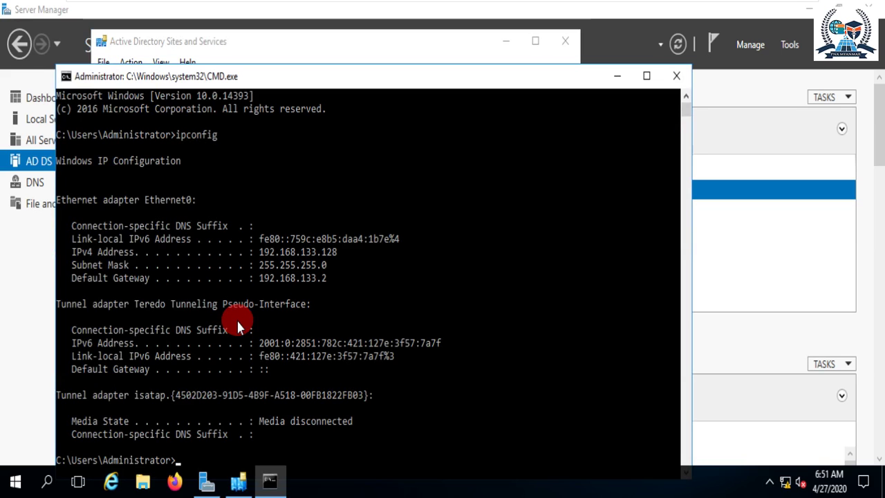
{"action": "left_click", "coordinate": [676, 78]}
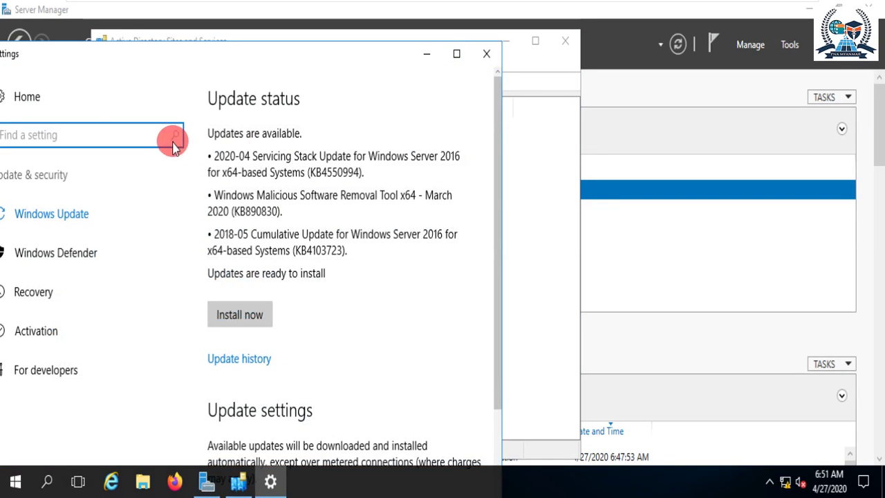
{"action": "left_click", "coordinate": [484, 53]}
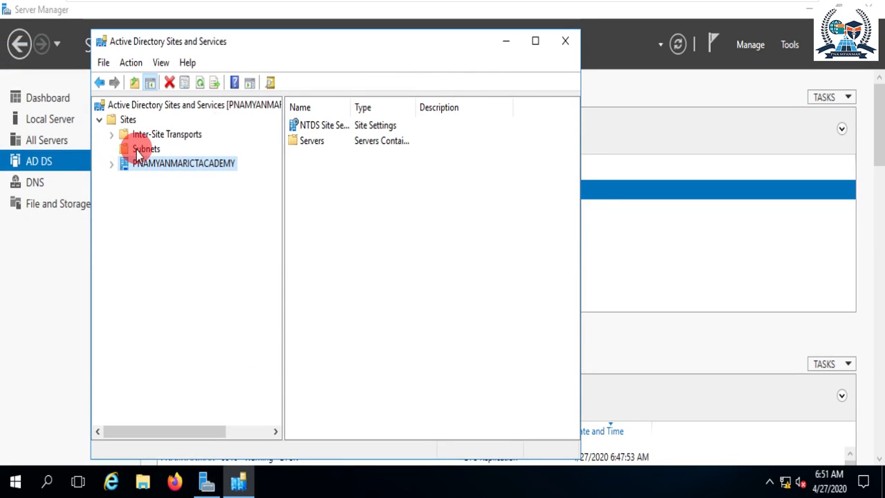
Step: Try to define a new subnet under Subnets with prefix 192.168.133.128/24 for the PNAMYANMARICTACADEMY site
{"action": "right_click", "coordinate": [139, 149]}
{"action": "left_click", "coordinate": [184, 177]}
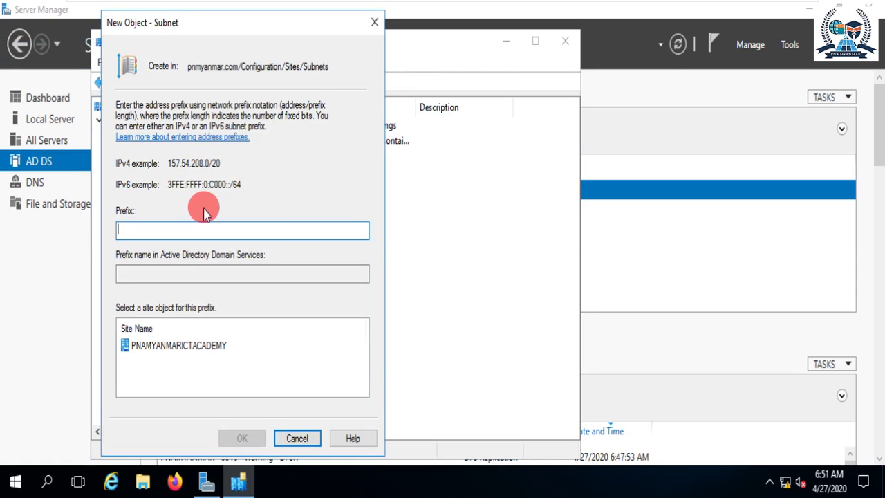
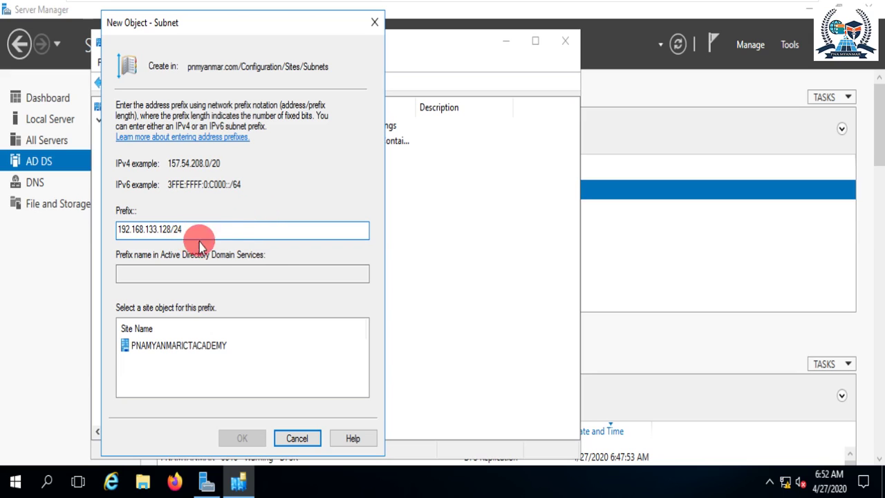
{"action": "left_click", "coordinate": [141, 349]}
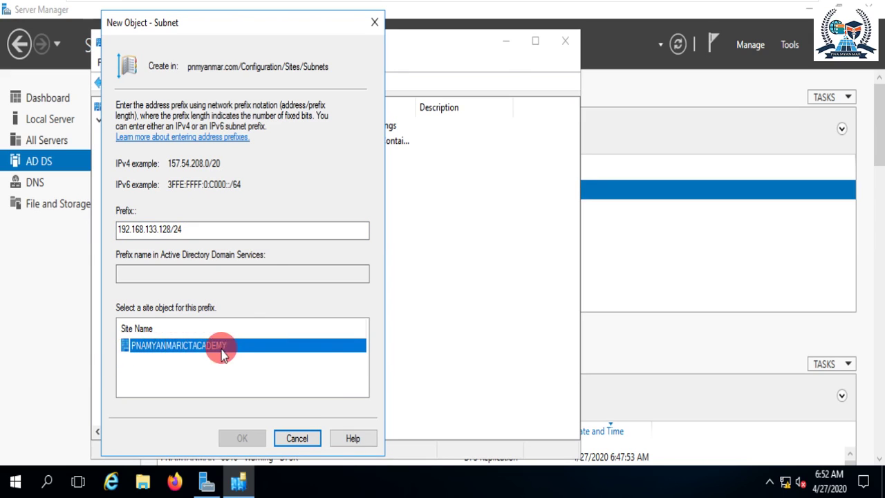
{"action": "left_click", "coordinate": [196, 233]}
{"action": "left_click", "coordinate": [196, 232]}
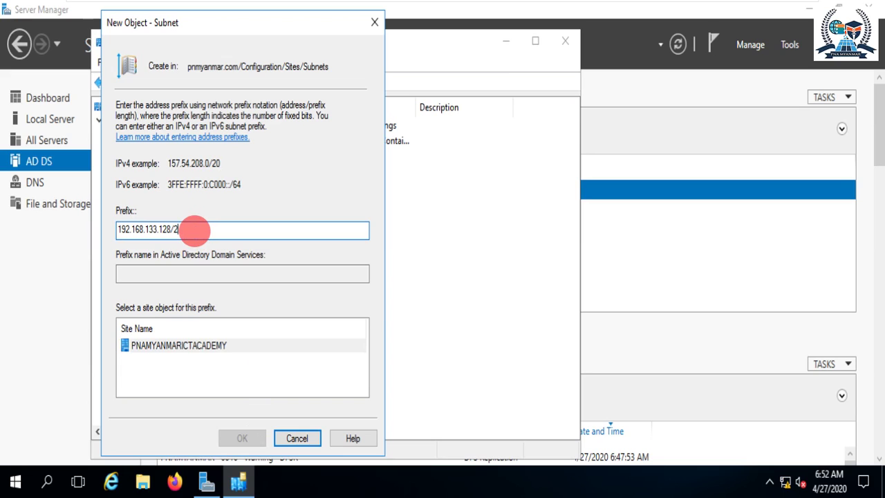
{"action": "left_click", "coordinate": [195, 343]}
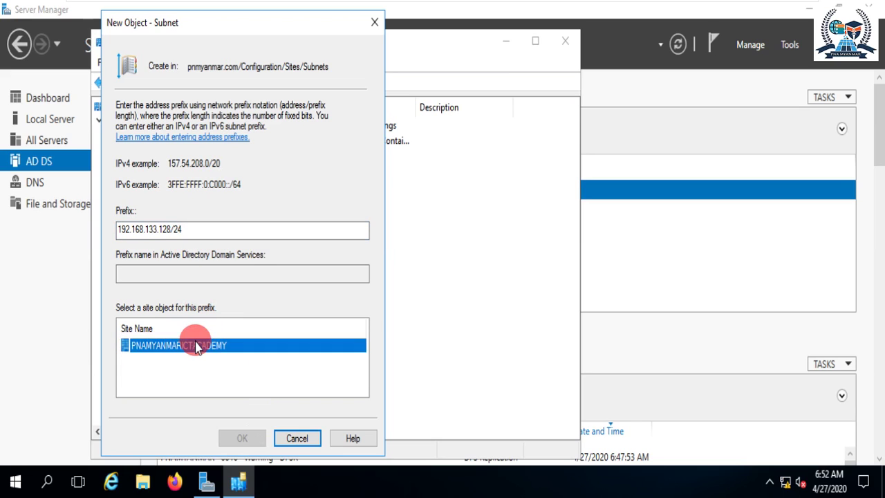
{"action": "left_click", "coordinate": [176, 274]}
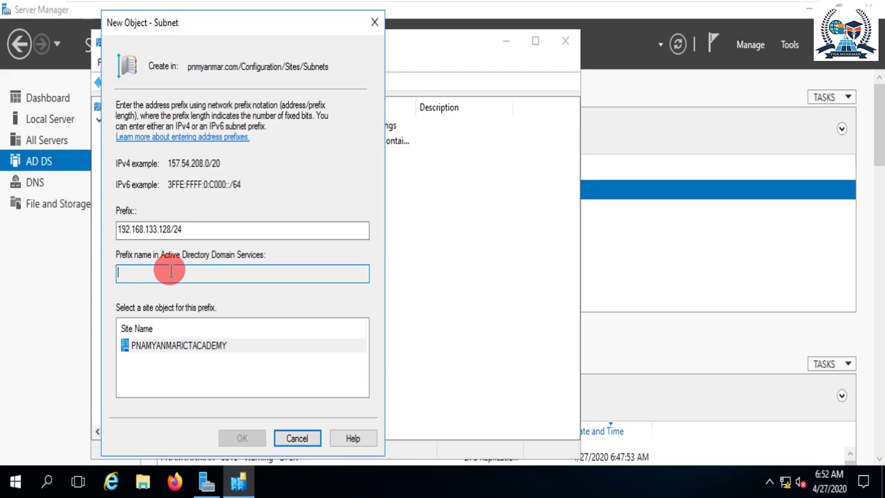
{"action": "left_click", "coordinate": [210, 228]}
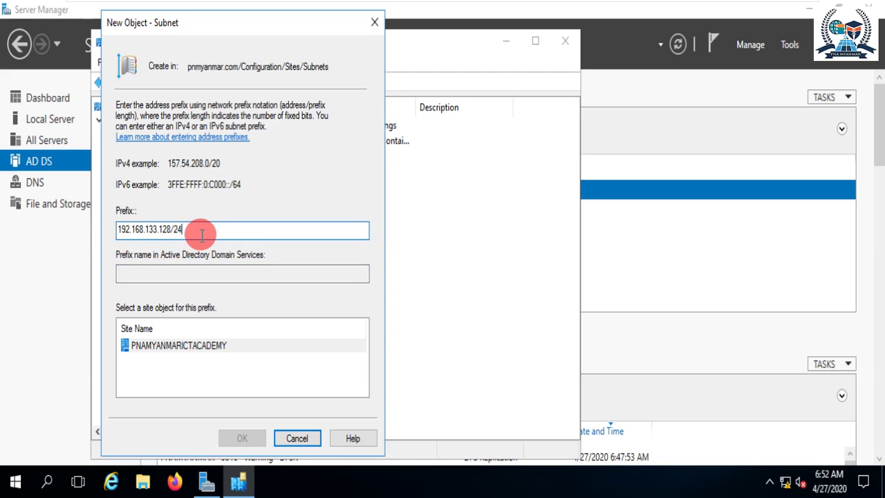
{"action": "left_click_drag", "start_coordinate": [209, 228], "coordinate": [189, 228]}
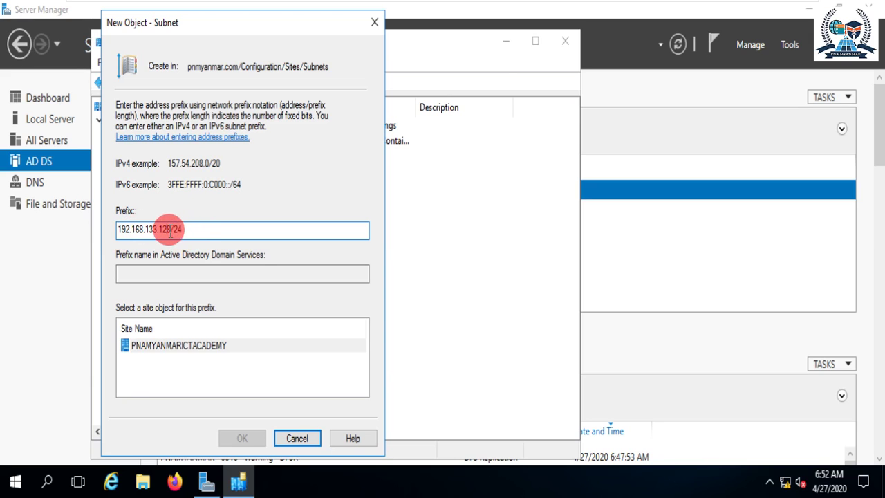
Step: Review the adapter's address, subnet mask and gateway with ipconfig in a maximized Command Prompt, and minimize it
{"action": "key", "text": "super+r"}
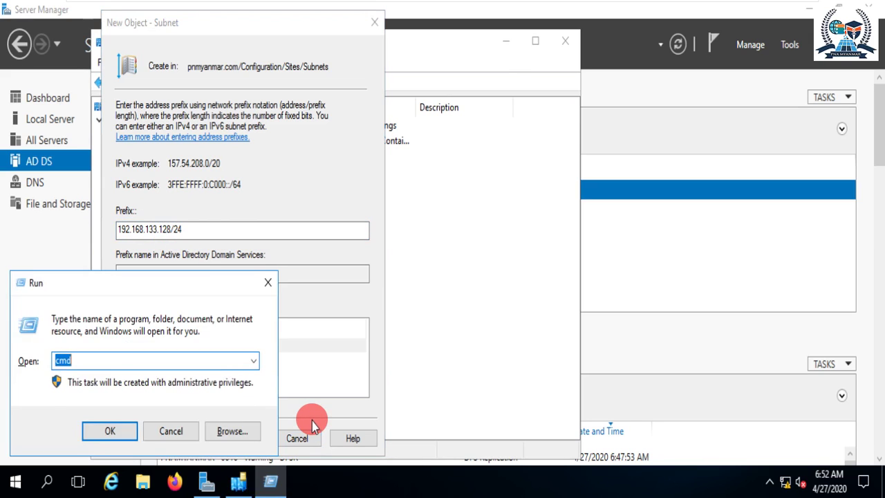
{"action": "key", "text": "Return"}
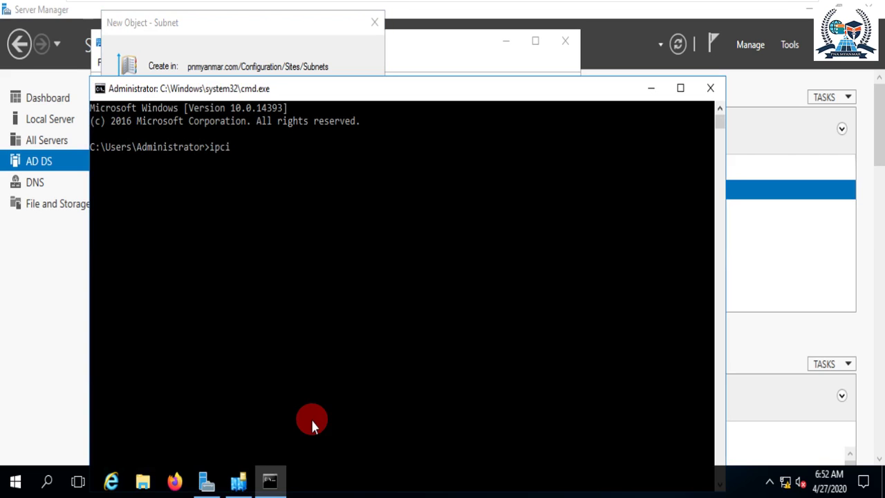
{"action": "type", "text": "ipconfig"}
{"action": "key", "text": "Return"}
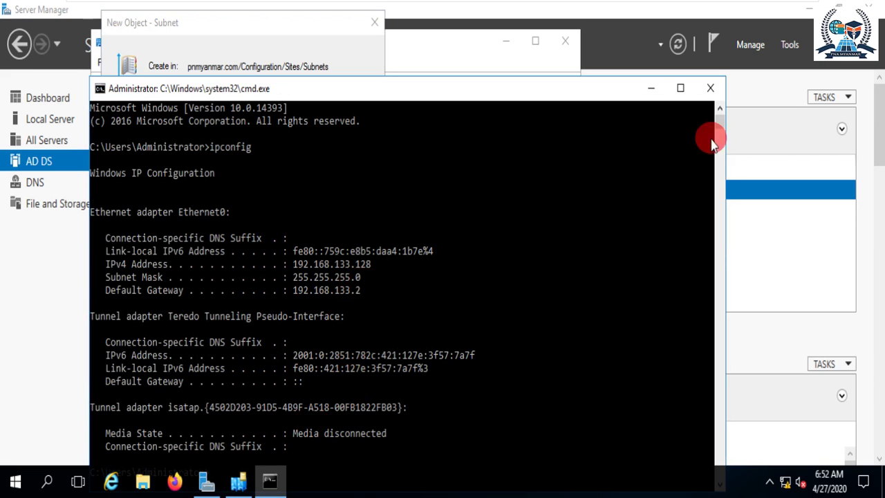
{"action": "left_click", "coordinate": [679, 88]}
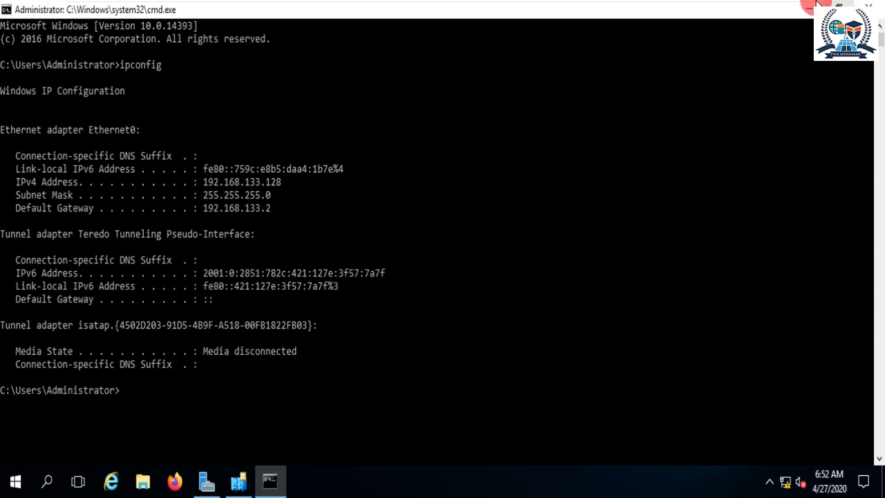
{"action": "left_click", "coordinate": [809, 5]}
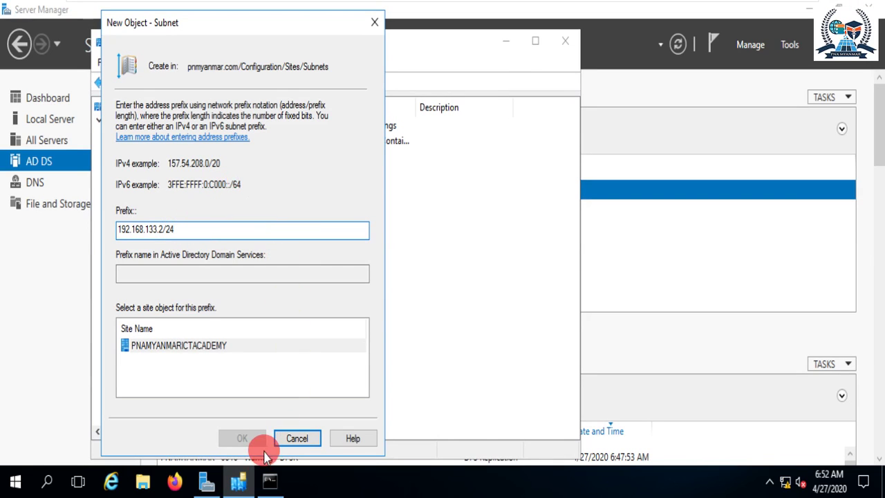
Step: Try the subnet prefixes 192.168.133.2/24 and 192.168.133.128/24 with the PNAMYANMARICTACADEMY site, and cancel the new subnet
{"action": "left_click", "coordinate": [174, 346]}
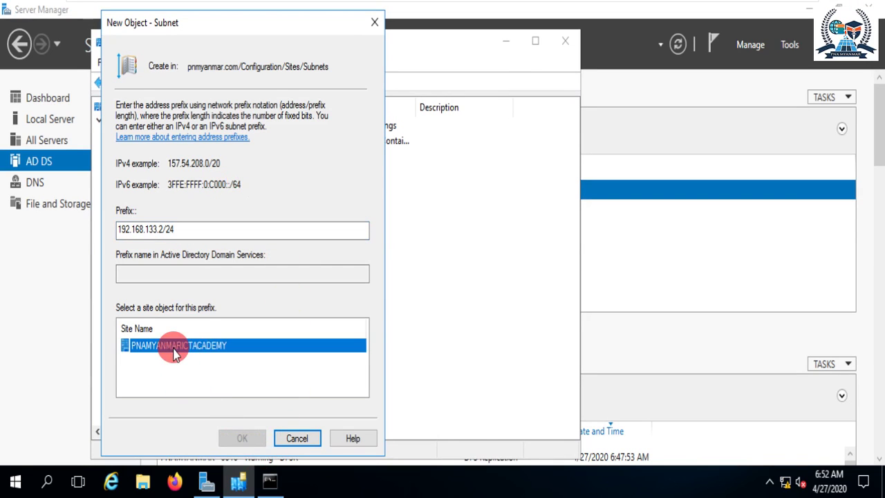
{"action": "left_click", "coordinate": [181, 228]}
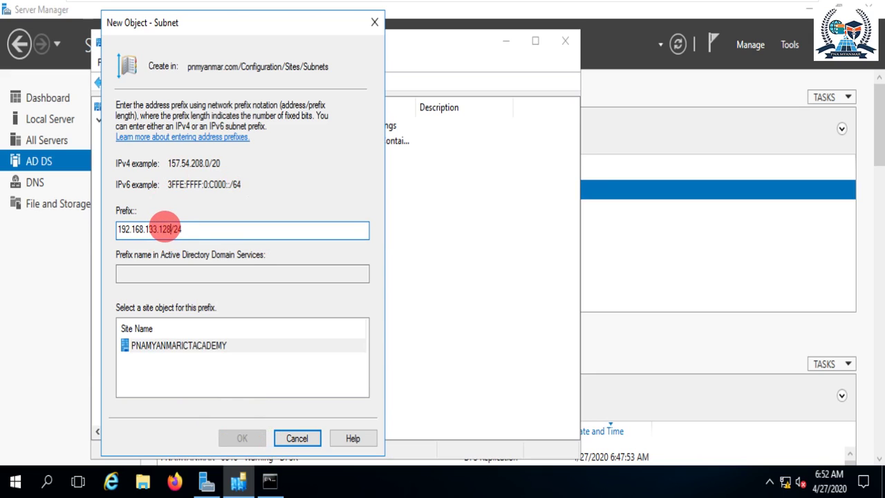
{"action": "left_click", "coordinate": [298, 439]}
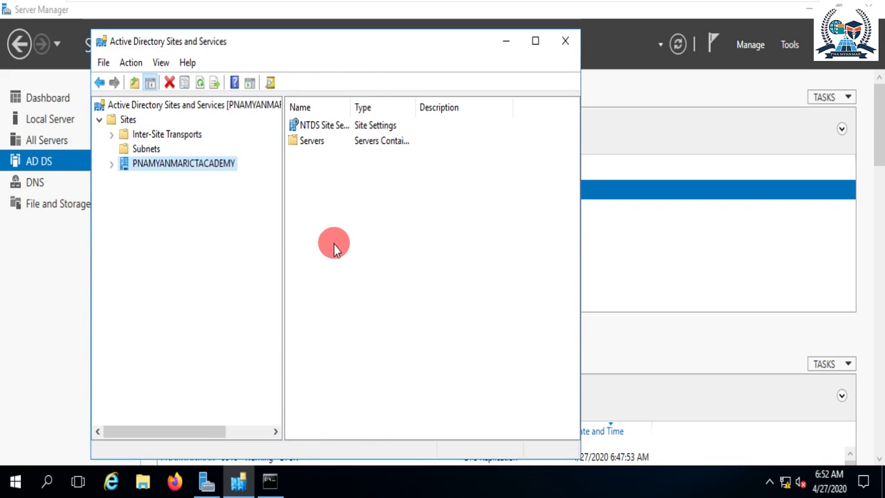
Step: Try a new subnet again with prefix 192.168.133.128 for the PNAMYANMARICTACADEMY site, and cancel it
{"action": "right_click", "coordinate": [131, 166]}
{"action": "left_click", "coordinate": [133, 149]}
{"action": "right_click", "coordinate": [135, 151]}
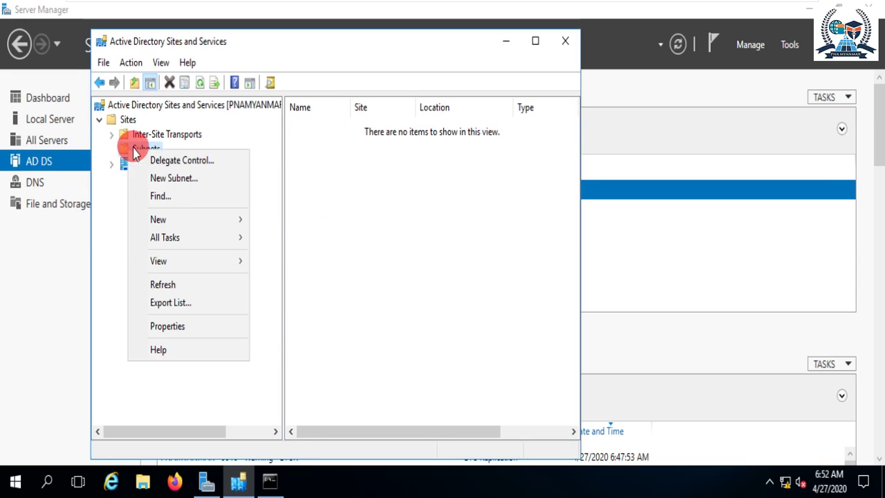
{"action": "left_click", "coordinate": [172, 178]}
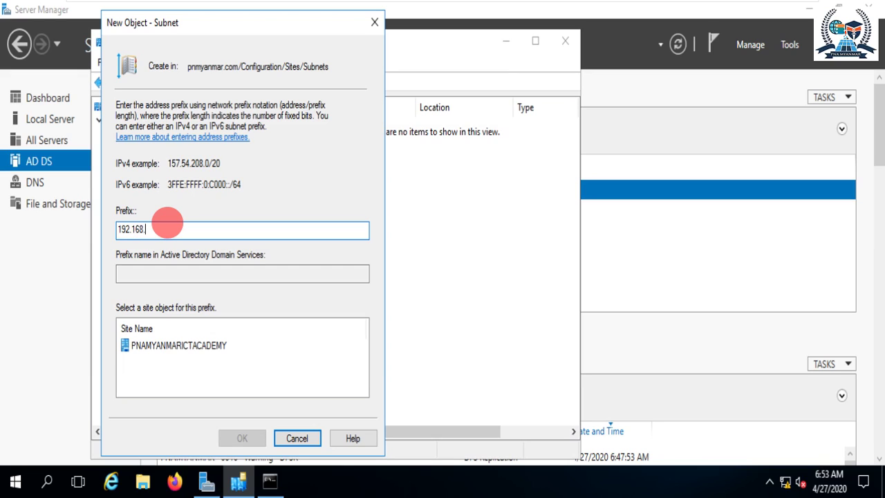
{"action": "type", "text": "8"}
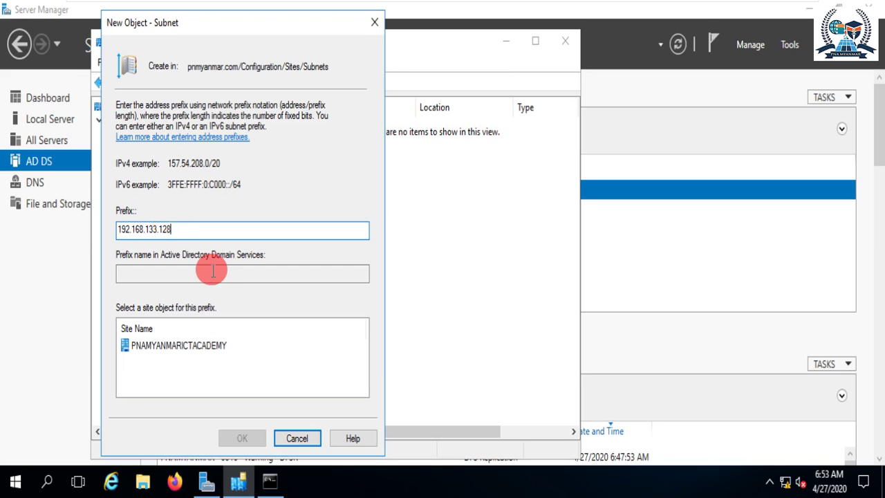
{"action": "left_click", "coordinate": [192, 349]}
{"action": "left_click", "coordinate": [298, 441]}
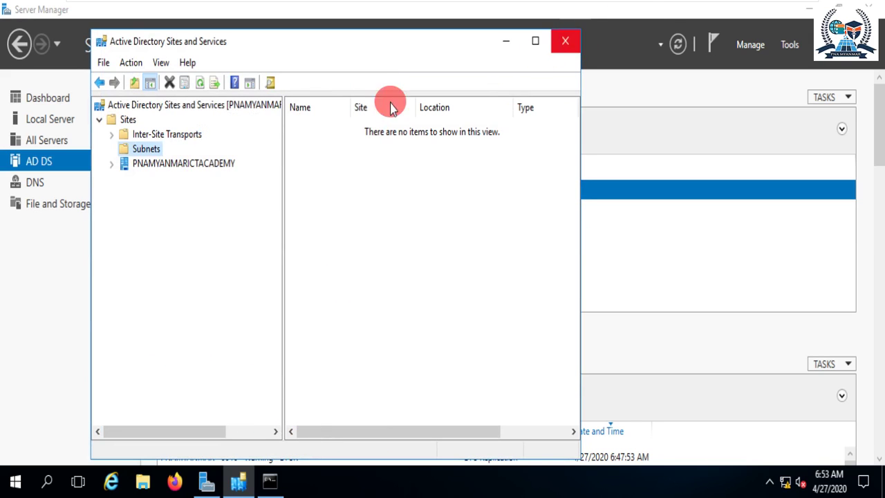
Step: Close Active Directory Sites and Services, open DNS Manager for the PNAMYANMAR server, and view the server's contents
{"action": "left_click", "coordinate": [565, 41]}
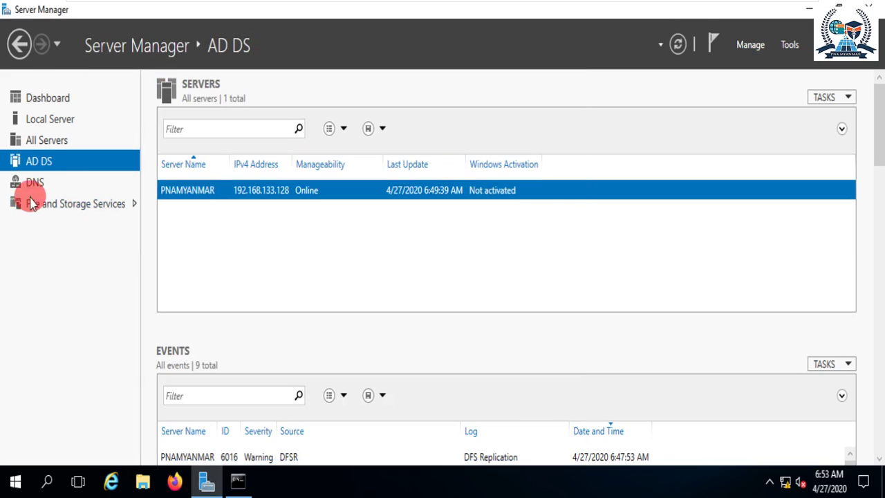
{"action": "left_click", "coordinate": [35, 181]}
{"action": "right_click", "coordinate": [415, 190]}
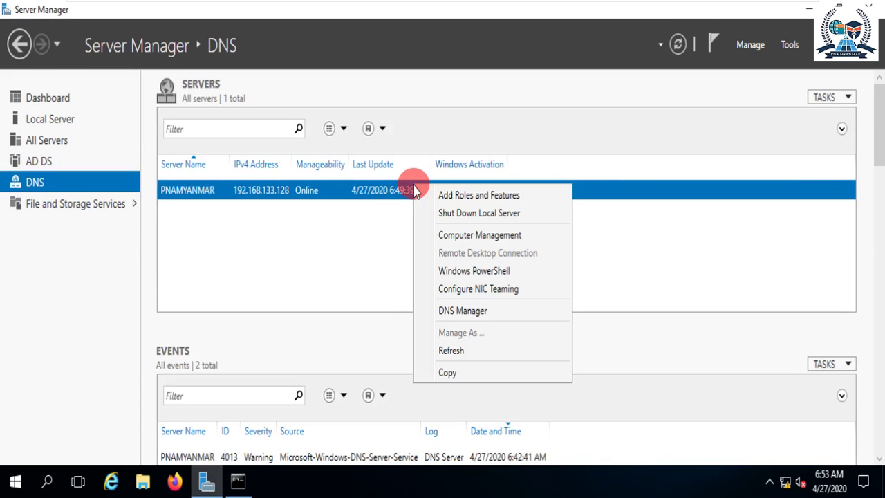
{"action": "left_click", "coordinate": [461, 311]}
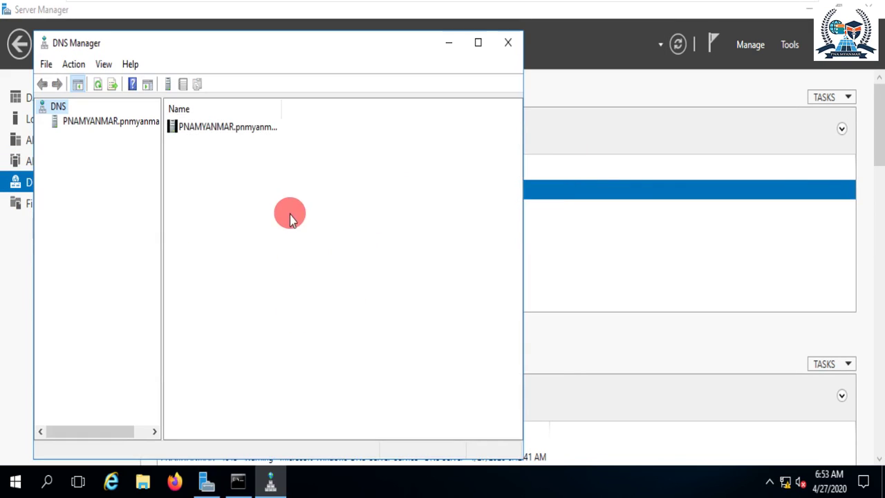
{"action": "left_click", "coordinate": [62, 121]}
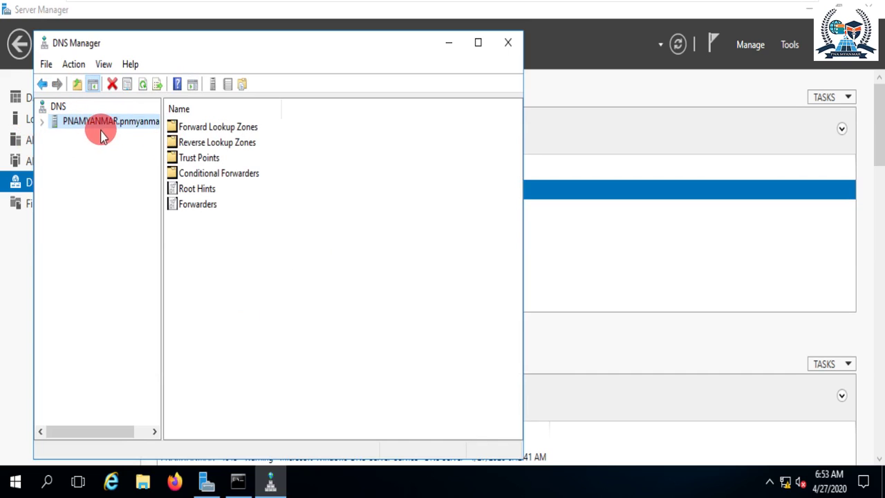
Step: Start a new primary forward lookup zone on the PNAMYANMAR server, replicated to all domain-controller DNS servers in the pnmyanmar.com domain
{"action": "left_click", "coordinate": [42, 122]}
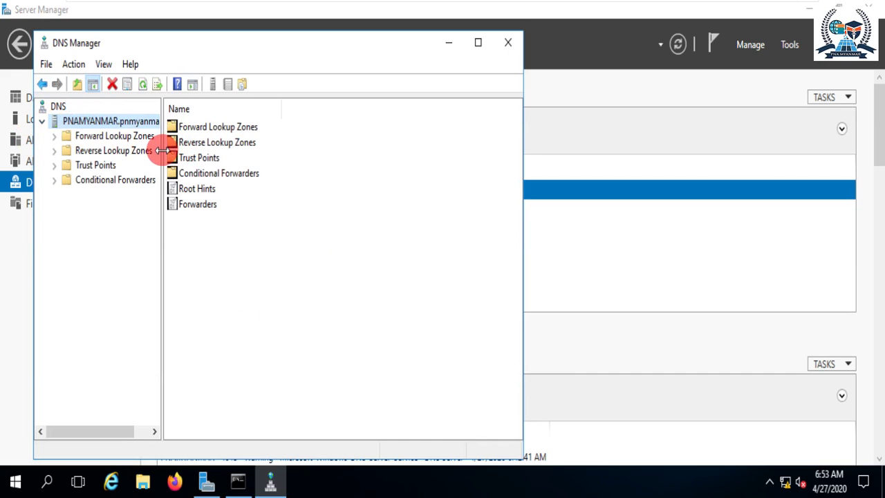
{"action": "left_click_drag", "start_coordinate": [162, 150], "coordinate": [251, 150]}
{"action": "left_click", "coordinate": [116, 136]}
{"action": "right_click", "coordinate": [144, 137]}
{"action": "left_click", "coordinate": [156, 142]}
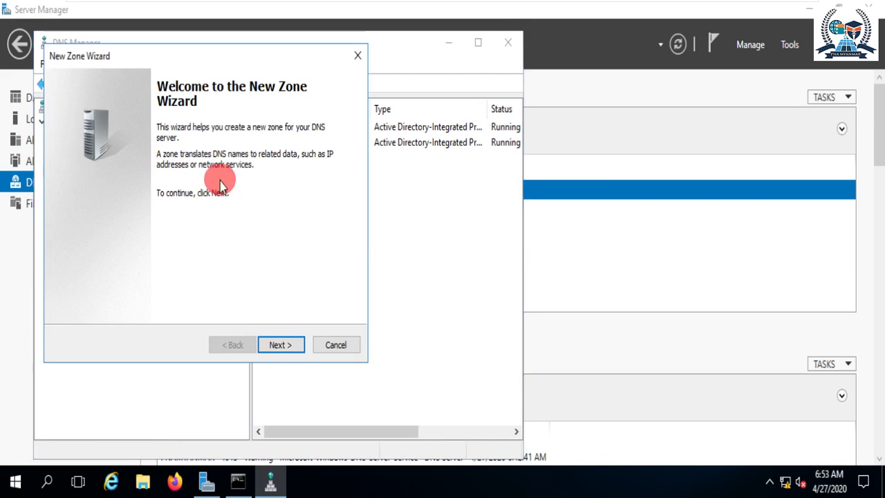
{"action": "left_click", "coordinate": [286, 349]}
{"action": "left_click", "coordinate": [288, 347]}
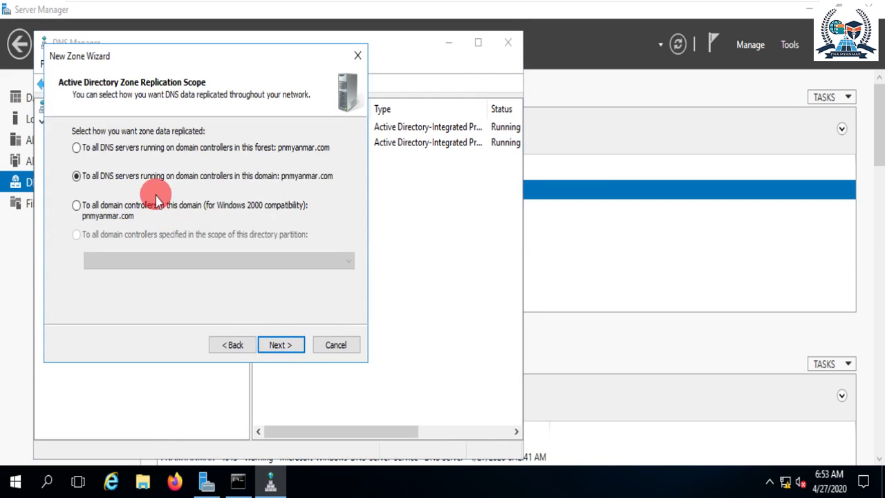
{"action": "left_click", "coordinate": [288, 342]}
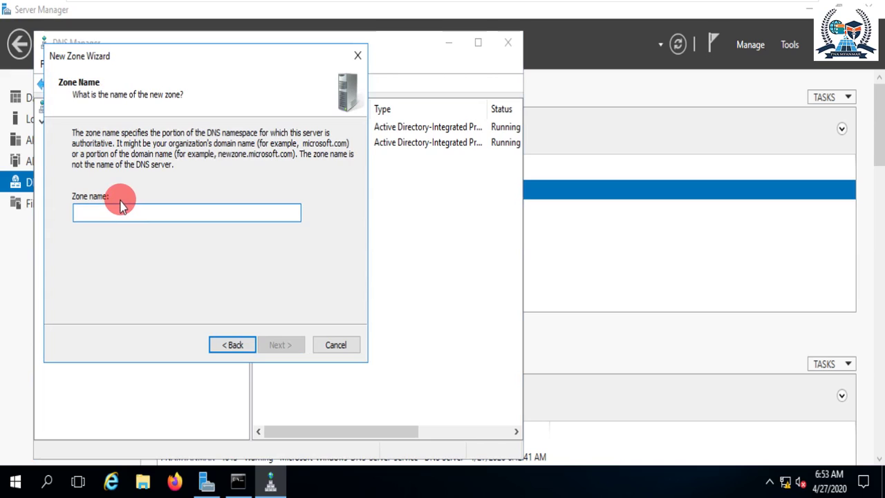
Step: Try to create the forward lookup zone with the name pnmyanmar.com and only secure dynamic updates, and close the wizard
{"action": "type", "text": "p"}
{"action": "key", "text": "BackSpace"}
{"action": "type", "text": "pnmyanmar.com"}
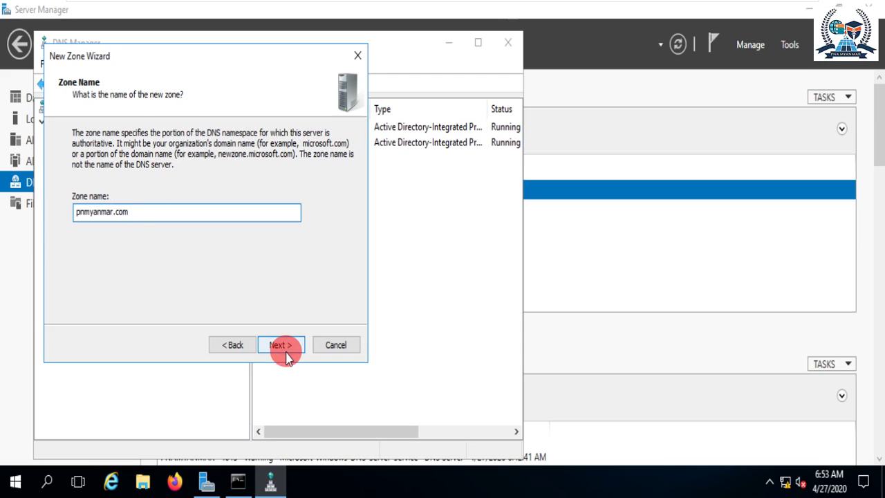
{"action": "left_click", "coordinate": [282, 347]}
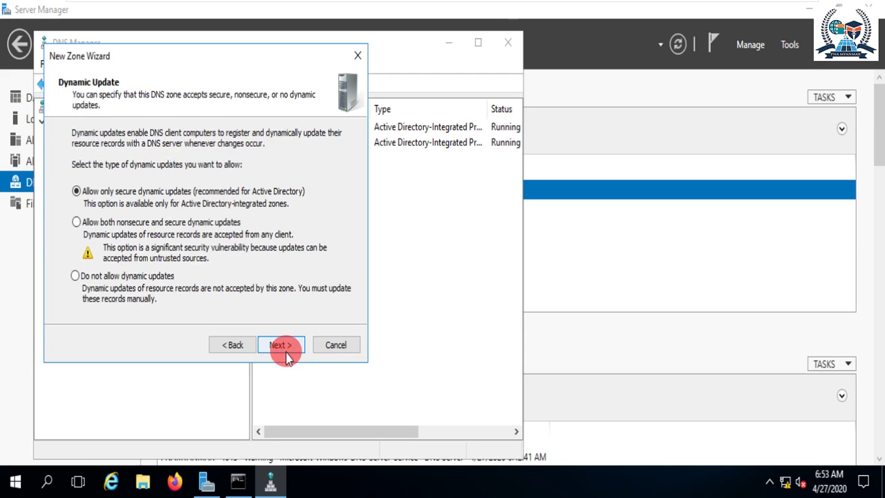
{"action": "left_click", "coordinate": [278, 345]}
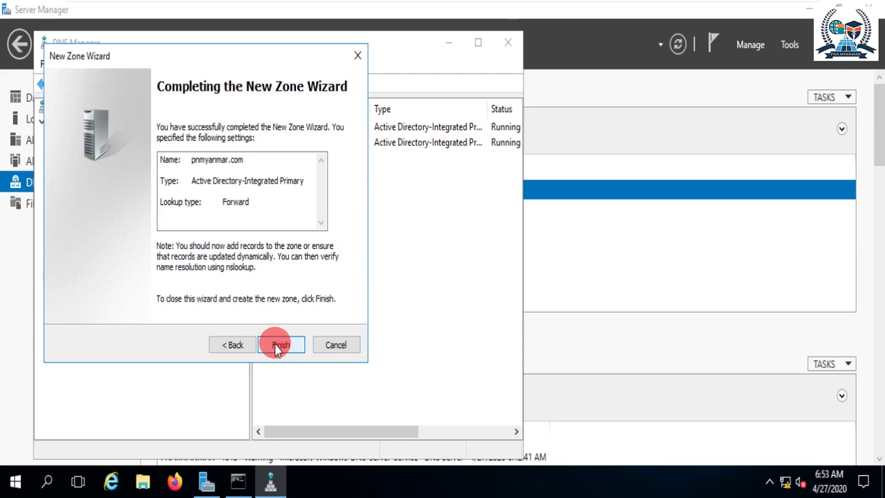
{"action": "left_click", "coordinate": [277, 347]}
{"action": "left_click", "coordinate": [486, 303]}
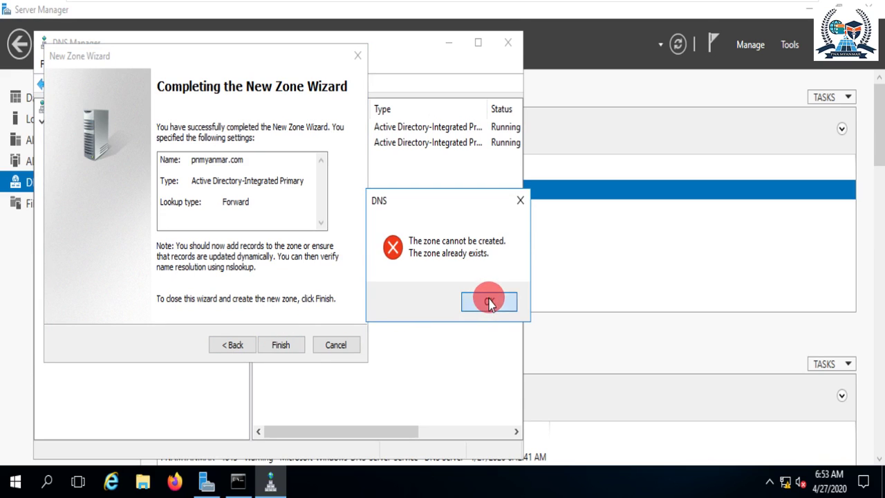
{"action": "left_click", "coordinate": [295, 344]}
Step: Expand the forward lookup zones and view the records of _msdcs.pnmyanmar.com and pnmyanmar.com
{"action": "double_click", "coordinate": [63, 135]}
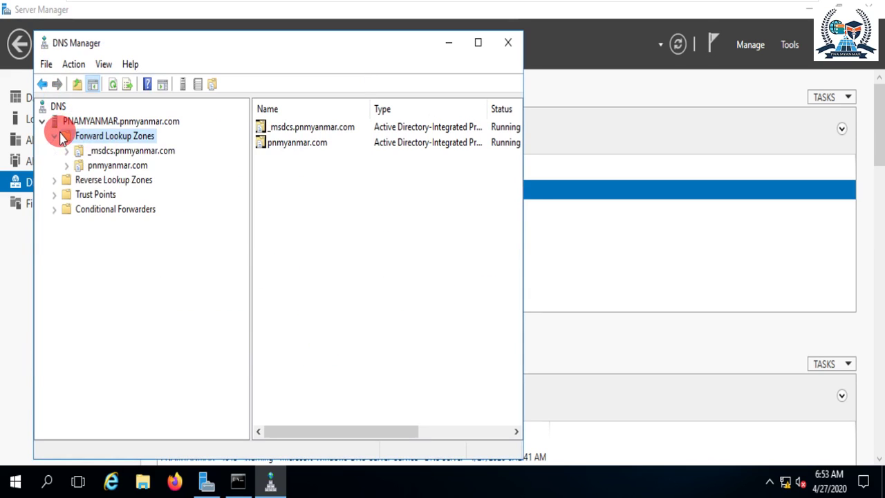
{"action": "left_click", "coordinate": [108, 150]}
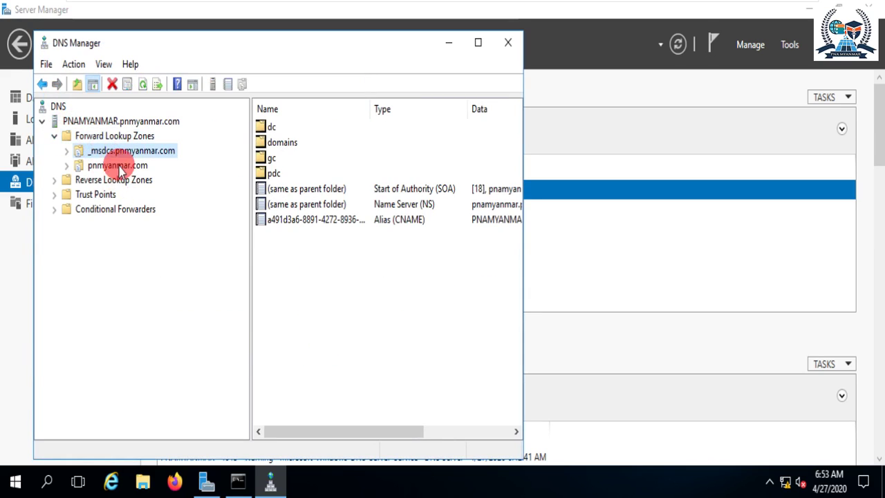
{"action": "left_click", "coordinate": [80, 165]}
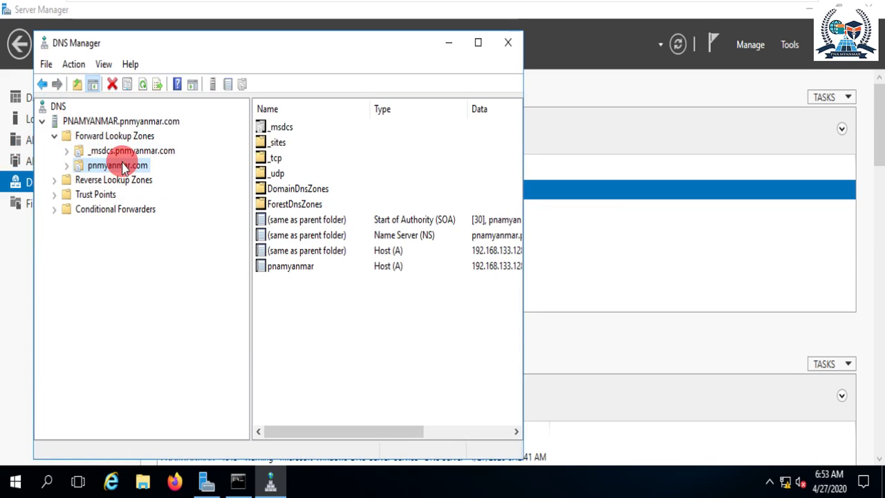
Step: Start a new primary reverse lookup zone stored in Active Directory, replicated to all domain-controller DNS servers in the pnmyanmar.com domain
{"action": "left_click", "coordinate": [60, 184]}
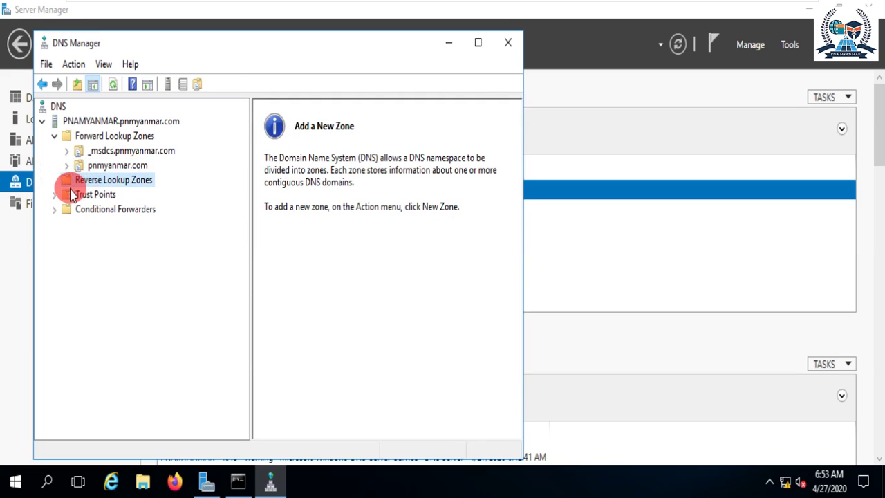
{"action": "right_click", "coordinate": [90, 179]}
{"action": "left_click", "coordinate": [121, 197]}
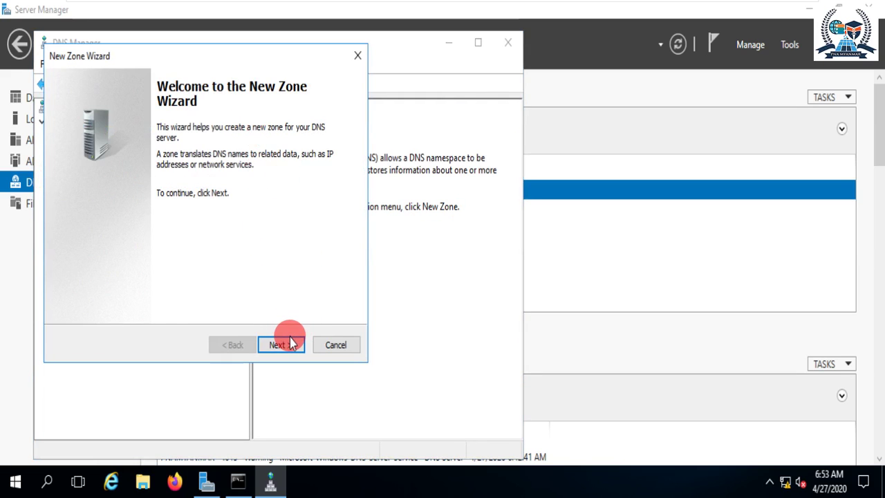
{"action": "left_click_drag", "start_coordinate": [235, 58], "coordinate": [390, 64]}
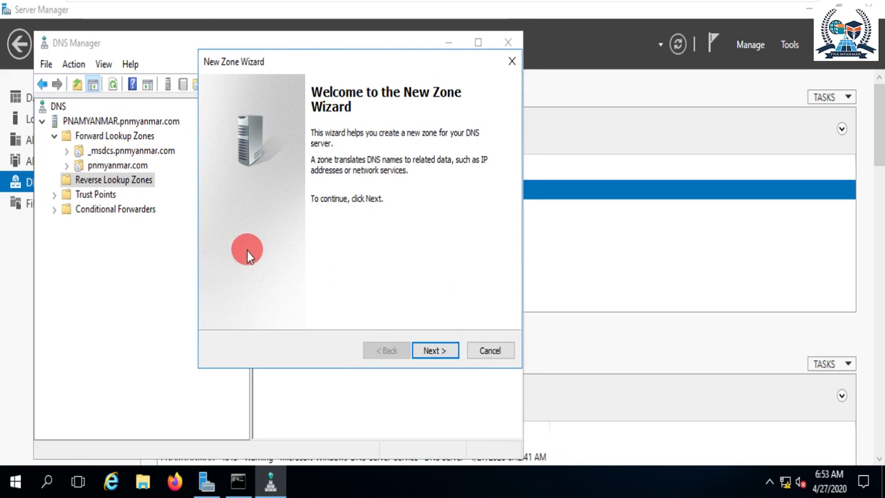
{"action": "left_click", "coordinate": [432, 351]}
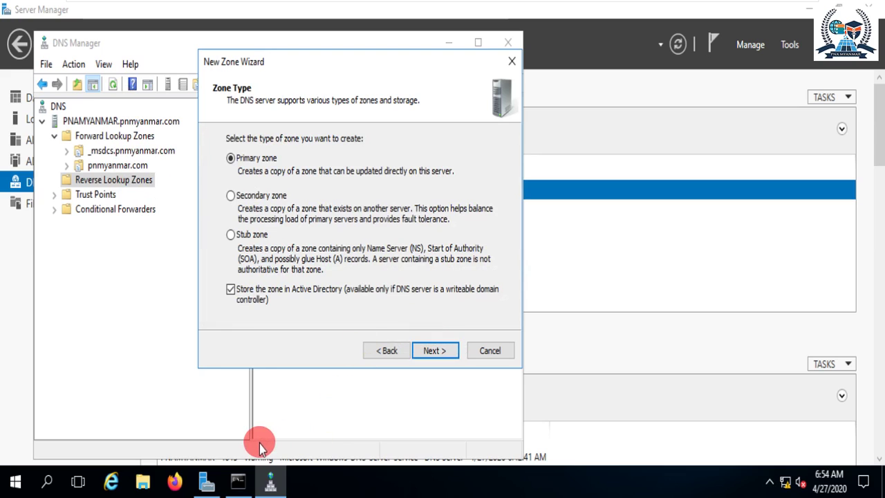
{"action": "left_click", "coordinate": [432, 351]}
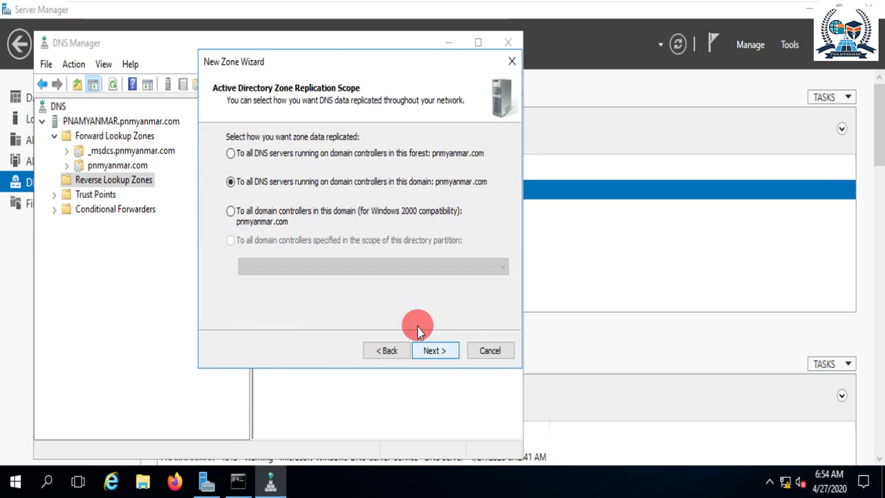
{"action": "left_click", "coordinate": [444, 353]}
{"action": "left_click", "coordinate": [444, 353]}
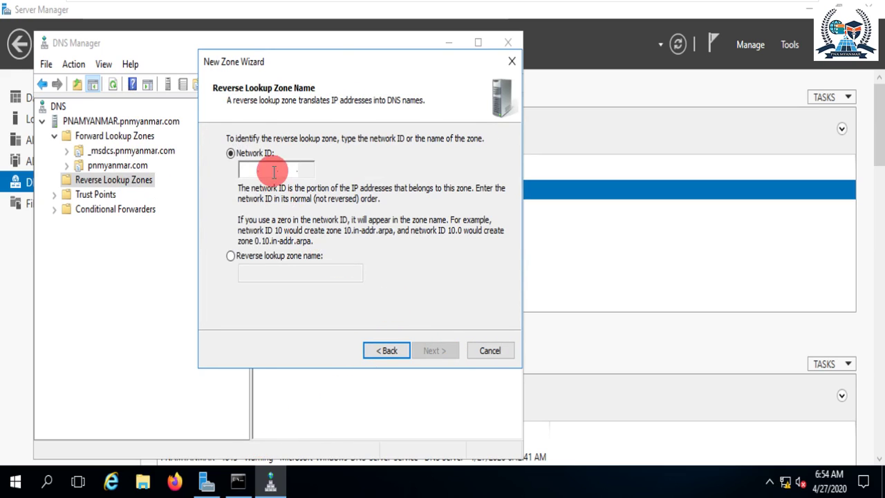
Step: Create the reverse lookup zone with network ID 192.168.133 and only secure dynamic updates, and open it
{"action": "left_click", "coordinate": [241, 169]}
{"action": "type", "text": "192 .168 .133 ."}
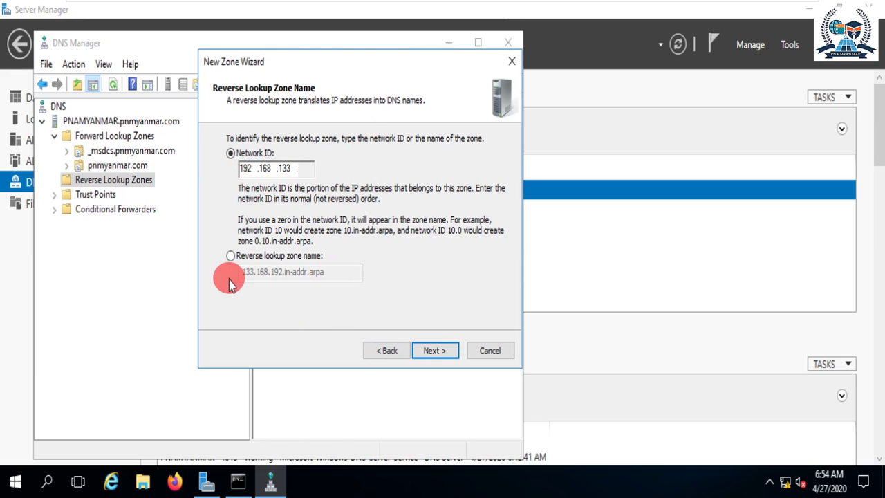
{"action": "left_click", "coordinate": [433, 350]}
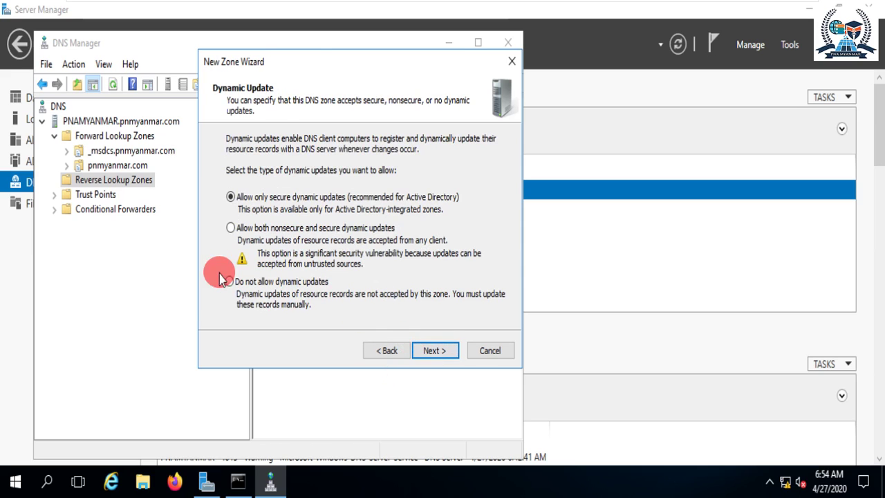
{"action": "left_click", "coordinate": [439, 350]}
{"action": "left_click", "coordinate": [435, 351]}
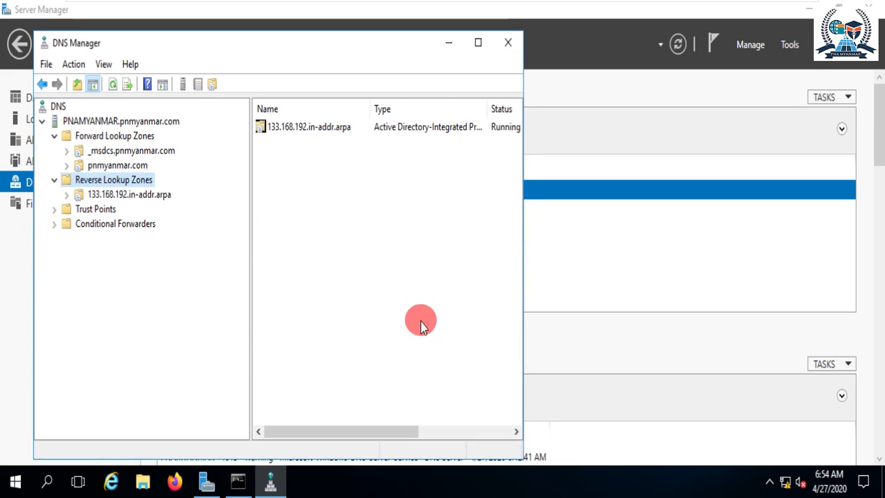
{"action": "left_click", "coordinate": [90, 196]}
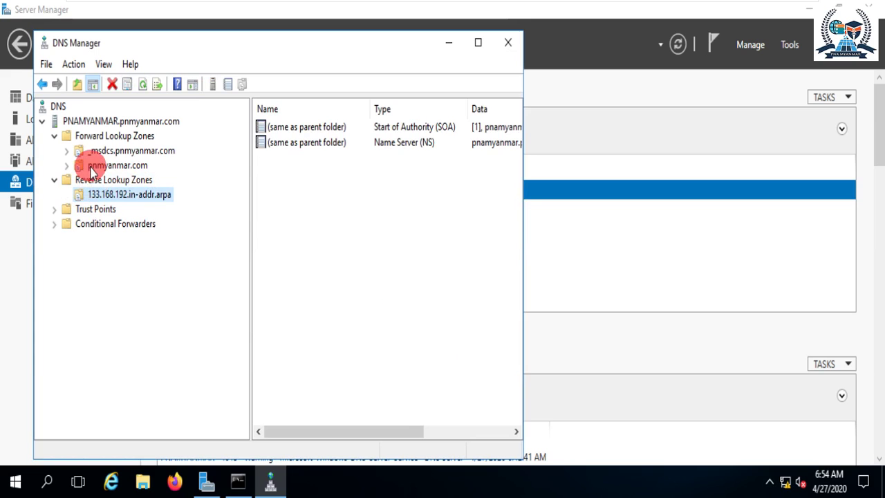
Step: Add a host record named dns with IP address 192.168.133.128 to the pnmyanmar.com forward zone
{"action": "left_click", "coordinate": [90, 166]}
{"action": "right_click", "coordinate": [90, 169]}
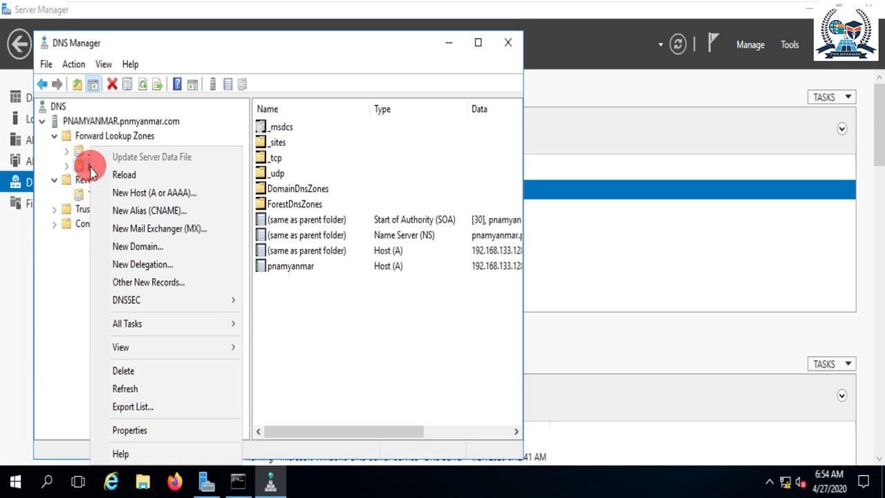
{"action": "left_click", "coordinate": [160, 193]}
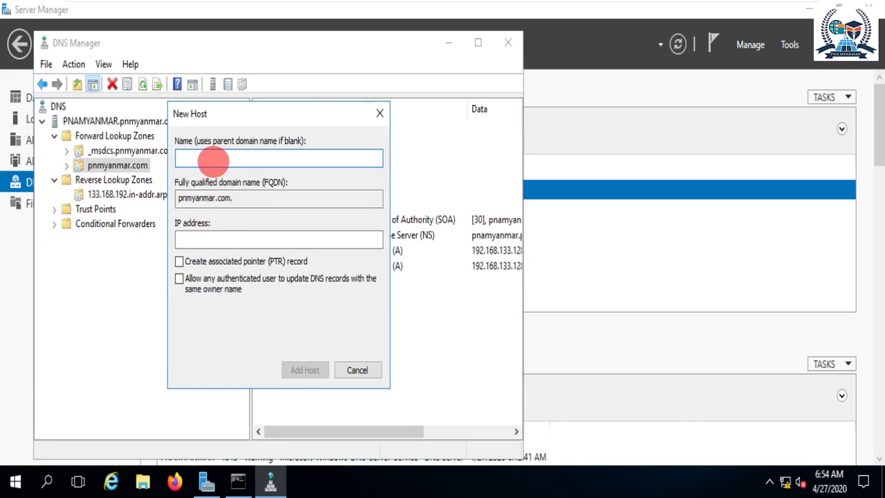
{"action": "left_click", "coordinate": [233, 237]}
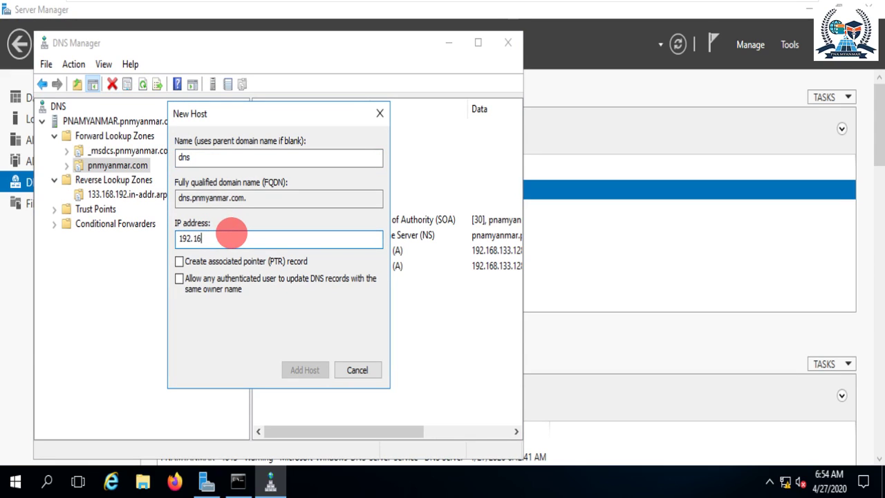
{"action": "type", "text": "192.168.133.12"}
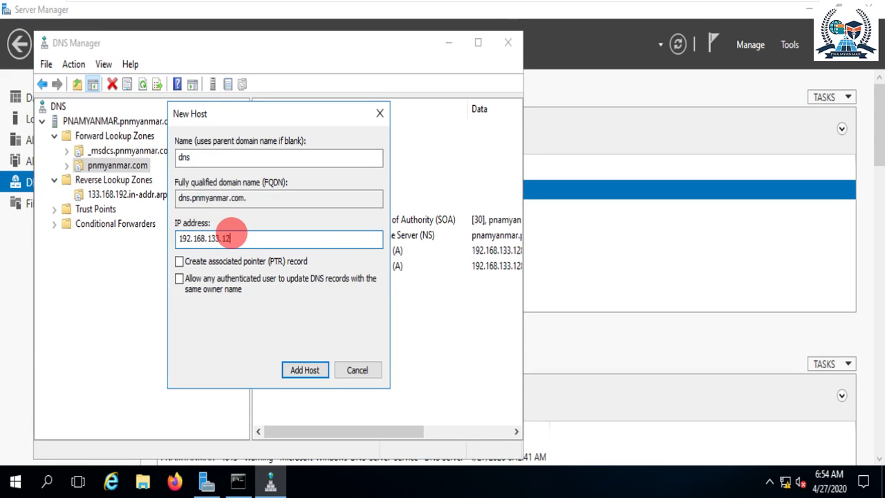
{"action": "type", "text": "8"}
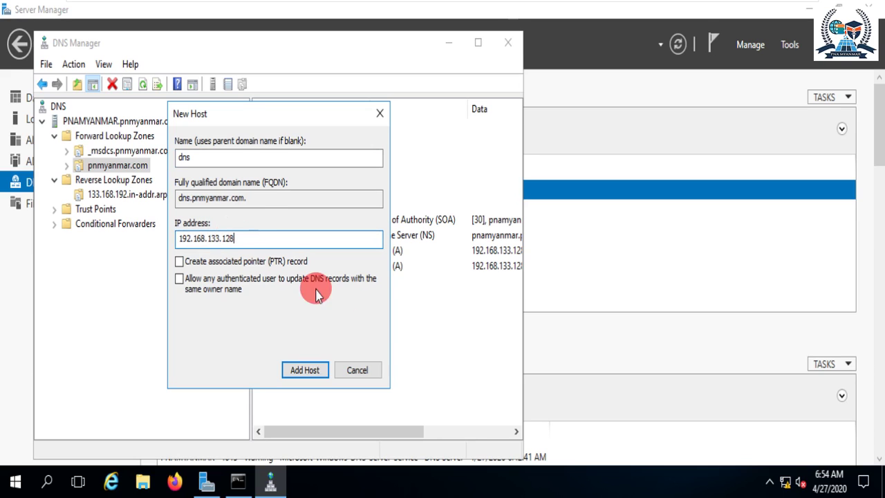
{"action": "left_click", "coordinate": [309, 372]}
{"action": "left_click", "coordinate": [531, 307]}
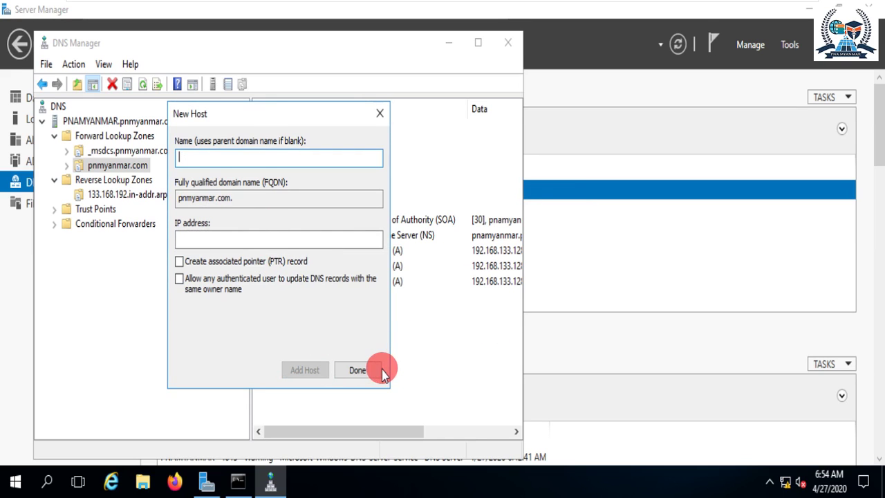
{"action": "left_click", "coordinate": [379, 368]}
Step: Try a new pointer record in the 133.168.192.in-addr.arpa zone, browsing the dns and pnamyanmar hosts in pnmyanmar.com, and cancel it
{"action": "right_click", "coordinate": [89, 194]}
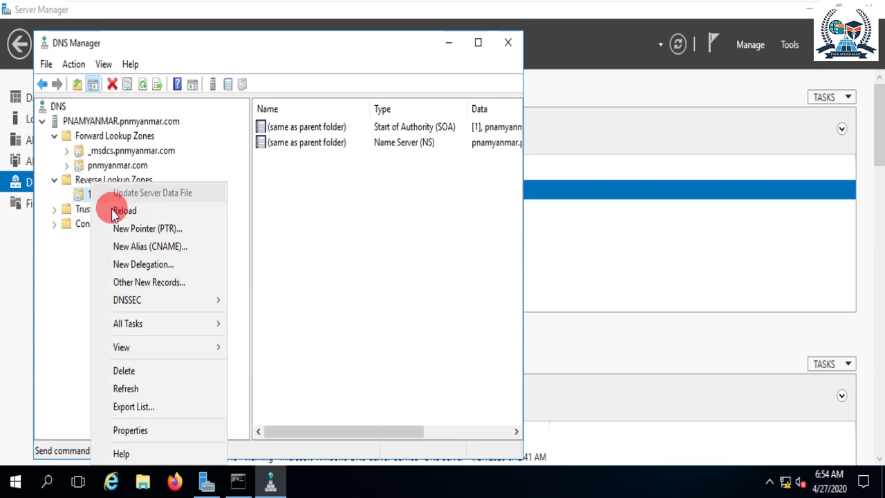
{"action": "left_click", "coordinate": [159, 228]}
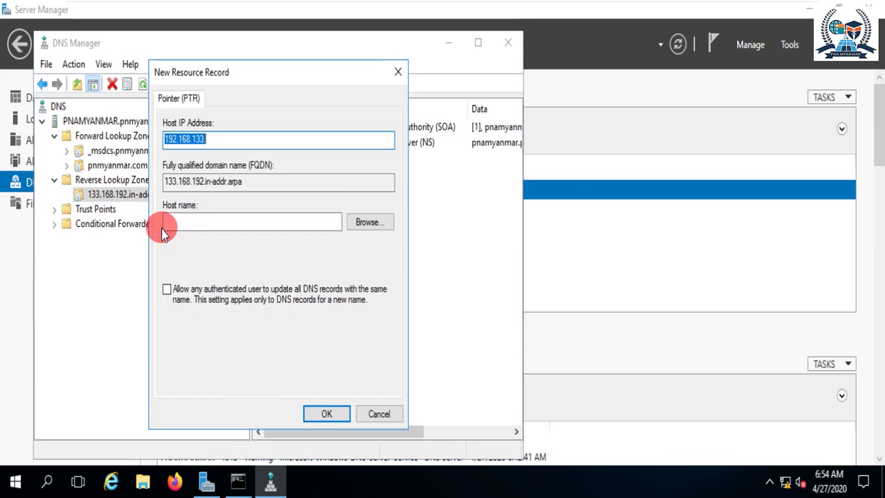
{"action": "left_click", "coordinate": [347, 222]}
{"action": "double_click", "coordinate": [186, 205]}
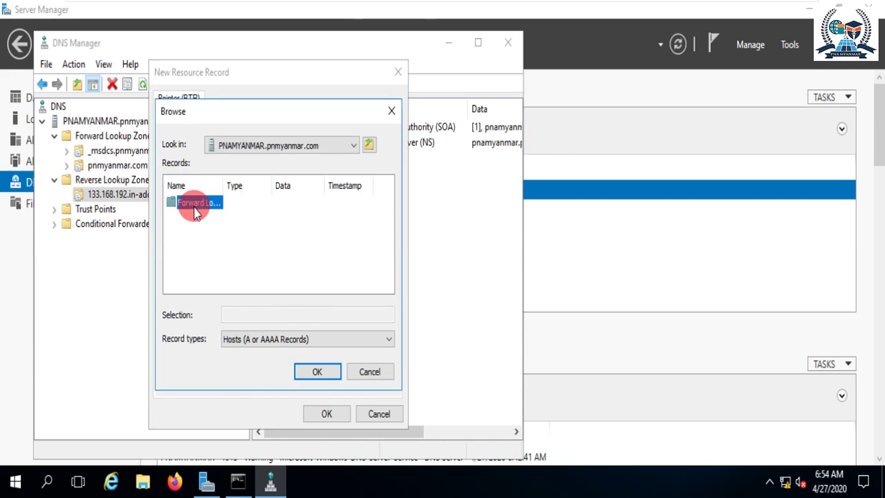
{"action": "double_click", "coordinate": [193, 208]}
{"action": "double_click", "coordinate": [197, 217]}
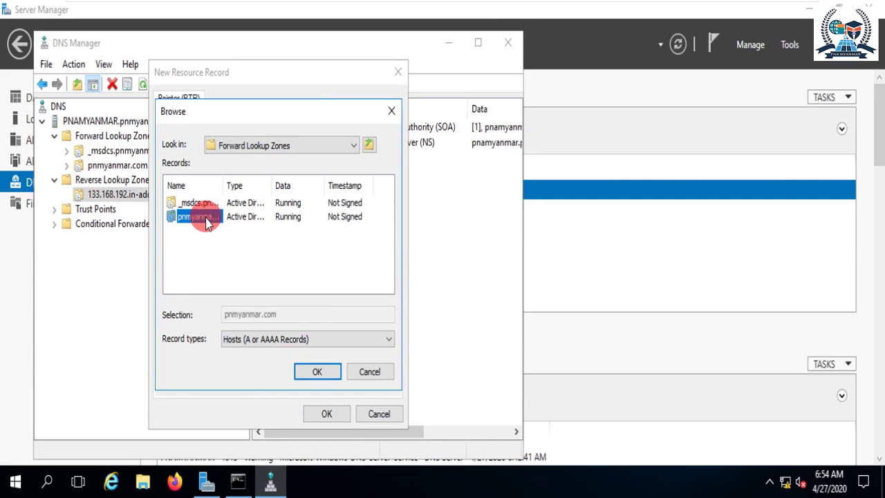
{"action": "scroll", "coordinate": [205, 229], "scroll_direction": "down", "scroll_amount": 1}
{"action": "scroll", "coordinate": [206, 234], "scroll_direction": "up", "scroll_amount": 1}
{"action": "scroll", "coordinate": [204, 233], "scroll_direction": "down", "scroll_amount": 1}
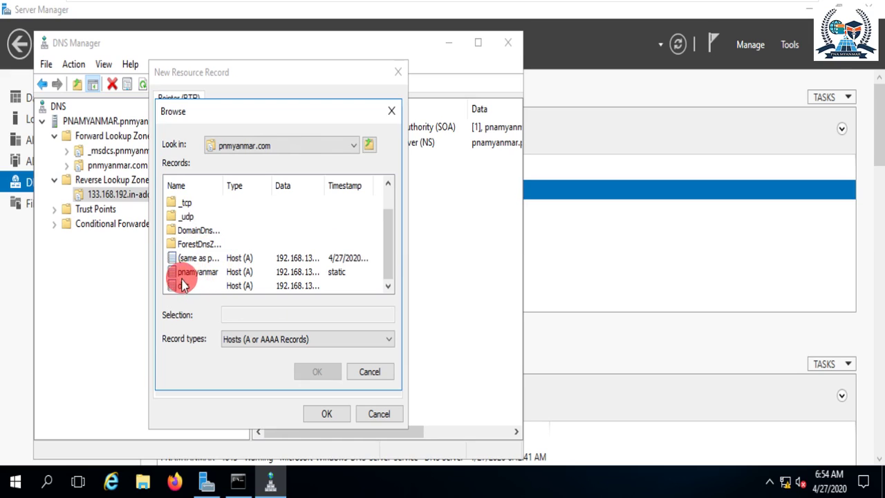
{"action": "left_click", "coordinate": [186, 273]}
{"action": "left_click", "coordinate": [189, 289]}
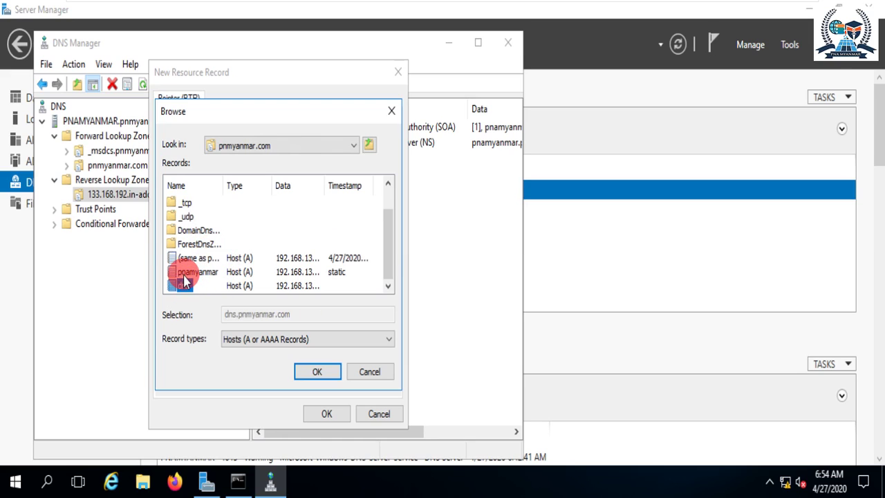
{"action": "left_click", "coordinate": [188, 273]}
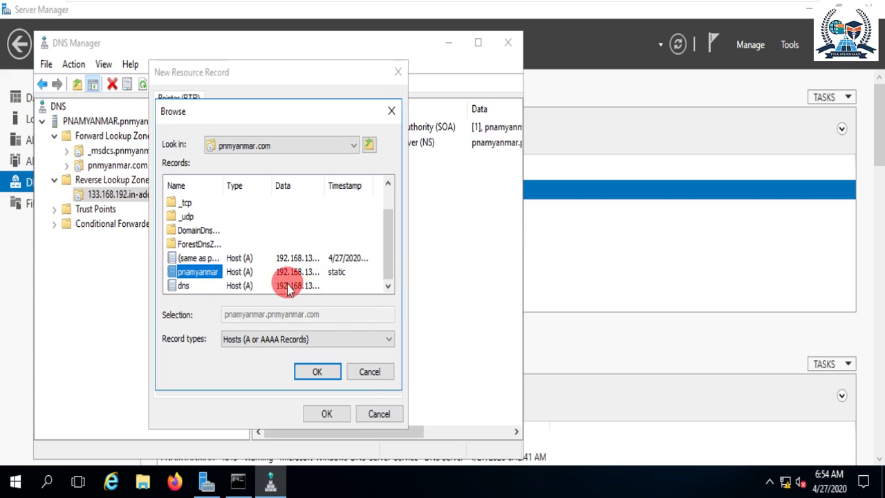
{"action": "left_click", "coordinate": [364, 370]}
{"action": "left_click", "coordinate": [377, 414]}
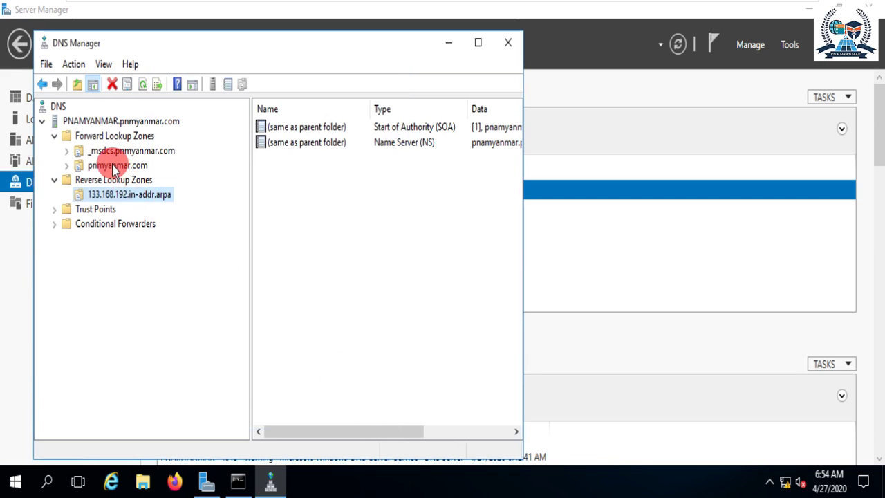
Step: Examine the pnmyanmar.com forward zone's contents, including its DomainDnsZones and ForestDnsZones folders
{"action": "left_click", "coordinate": [113, 166]}
{"action": "left_click", "coordinate": [69, 166]}
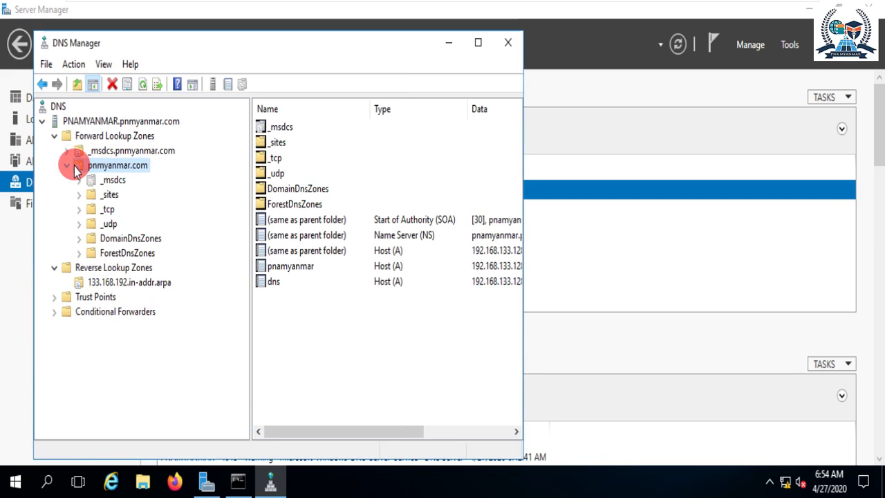
{"action": "left_click", "coordinate": [74, 168]}
{"action": "left_click", "coordinate": [74, 168]}
{"action": "left_click", "coordinate": [74, 168]}
{"action": "left_click", "coordinate": [74, 168]}
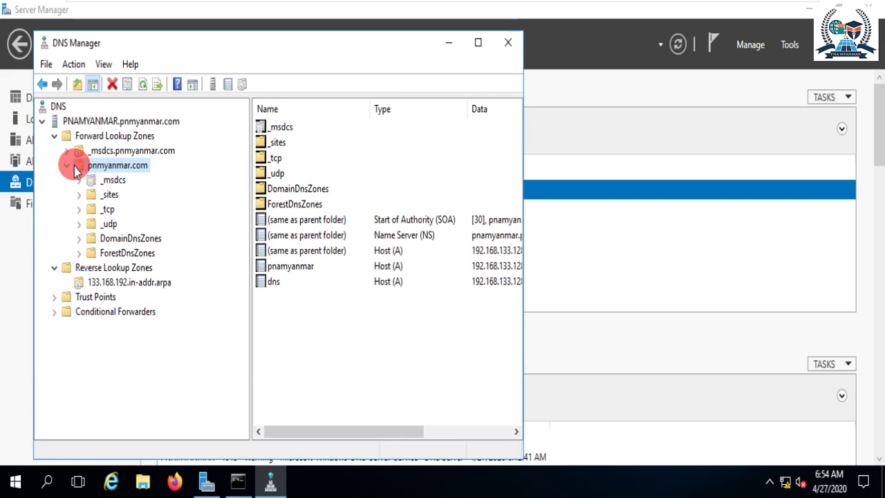
{"action": "double_click", "coordinate": [84, 240]}
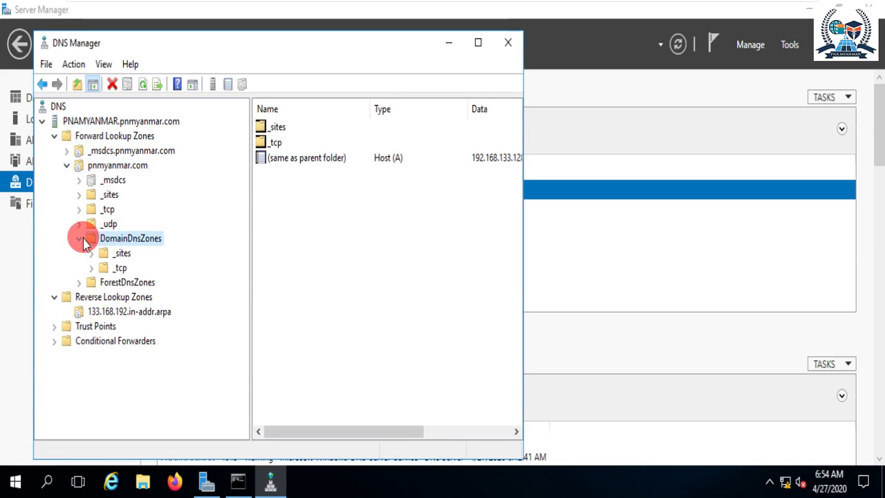
{"action": "left_click", "coordinate": [82, 240]}
{"action": "left_click", "coordinate": [85, 251]}
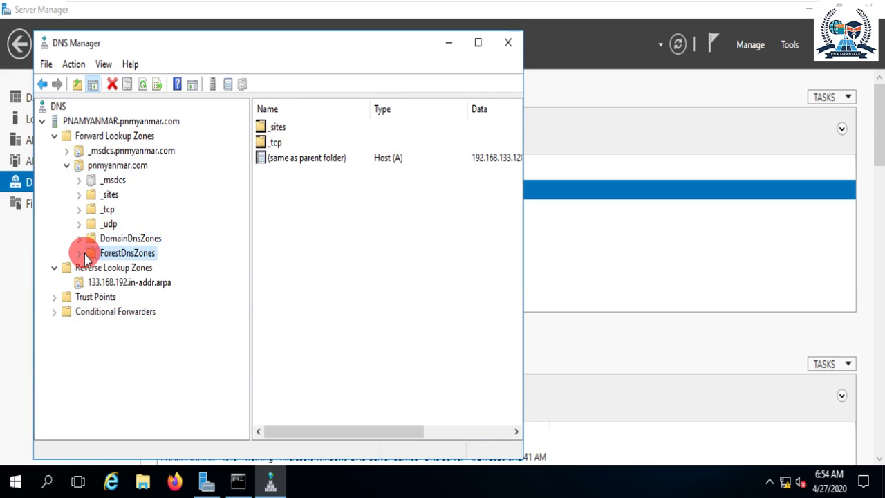
Step: Delete the dns host record from the pnmyanmar.com forward lookup zone
{"action": "left_click", "coordinate": [77, 168]}
{"action": "left_click", "coordinate": [279, 285]}
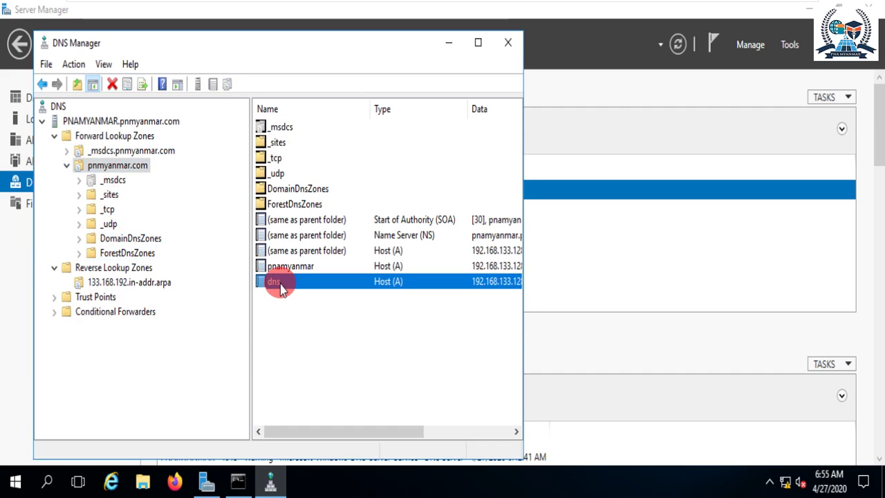
{"action": "left_click_drag", "start_coordinate": [524, 242], "coordinate": [696, 263]}
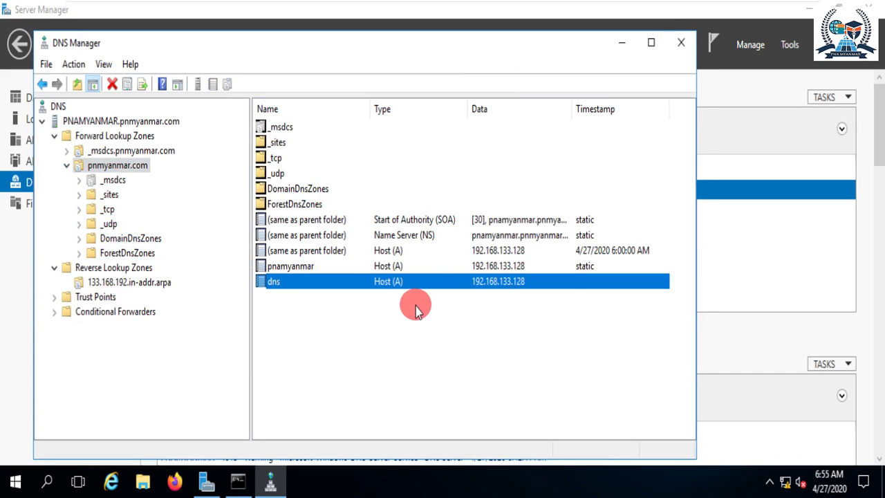
{"action": "key", "text": "Delete"}
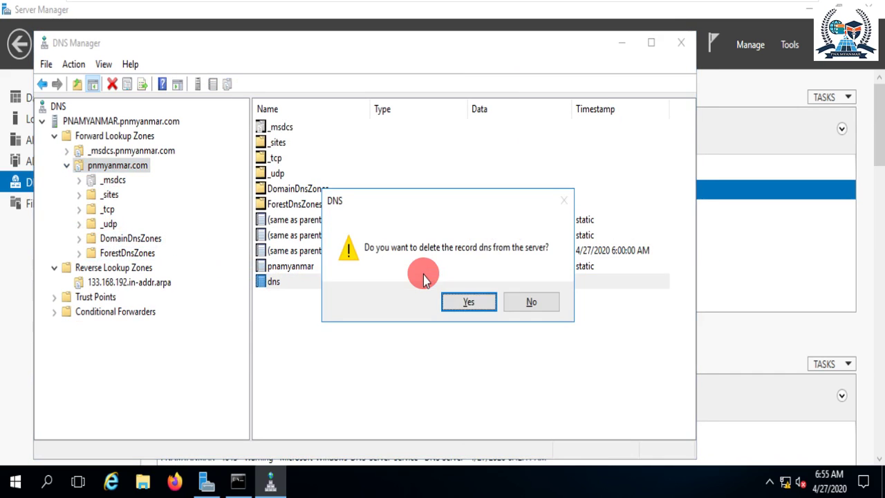
{"action": "left_click", "coordinate": [468, 301]}
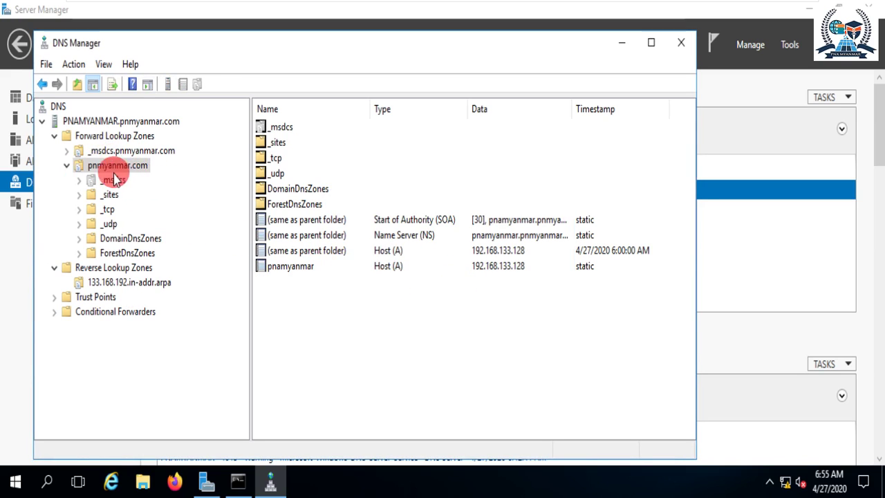
{"action": "left_click", "coordinate": [388, 250]}
{"action": "left_click", "coordinate": [380, 267]}
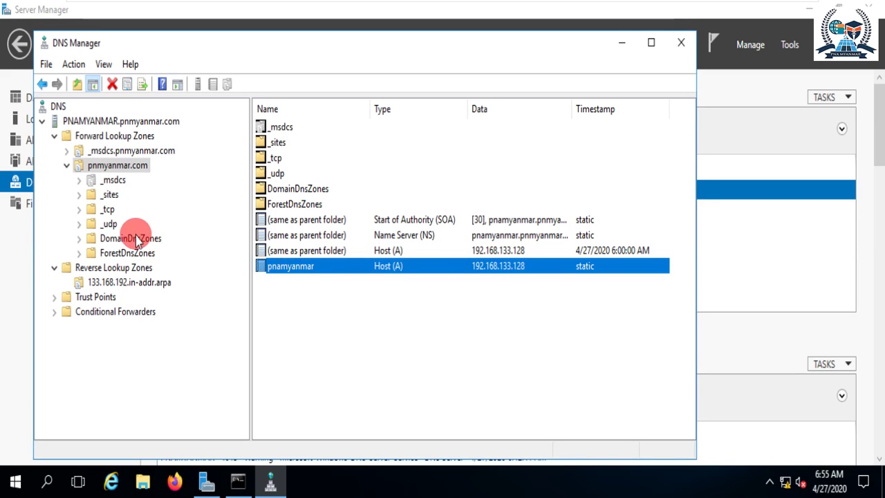
{"action": "double_click", "coordinate": [76, 166]}
{"action": "right_click", "coordinate": [96, 166]}
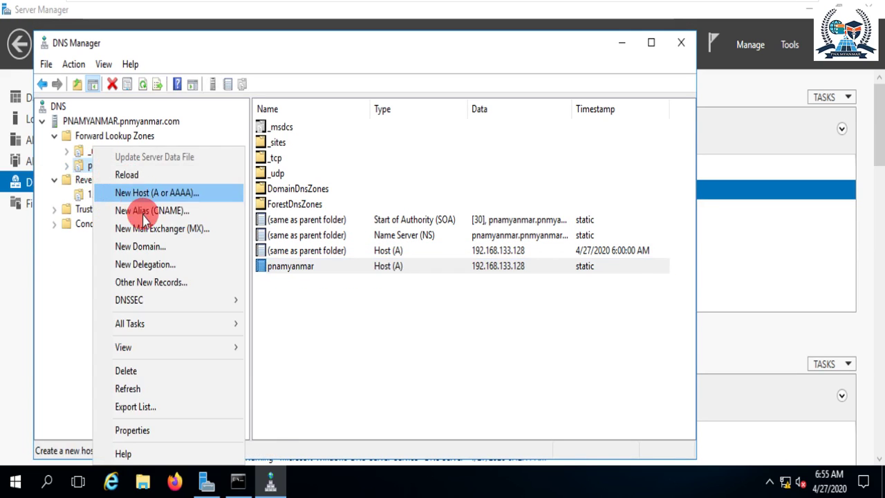
{"action": "left_click", "coordinate": [357, 296]}
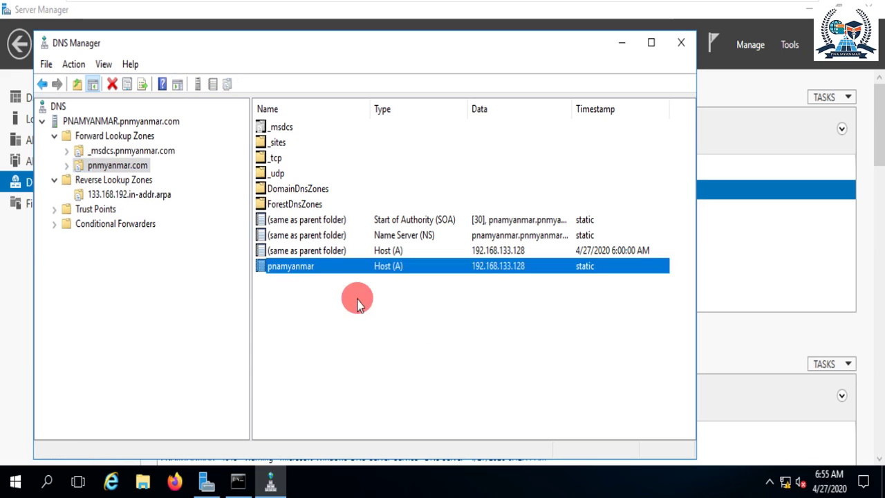
Step: Start a new pointer record in the 133.168.192.in-addr.arpa zone and select the pnamyanmar host from the pnmyanmar.com forward zone
{"action": "left_click", "coordinate": [121, 196]}
{"action": "right_click", "coordinate": [119, 195]}
{"action": "left_click", "coordinate": [174, 228]}
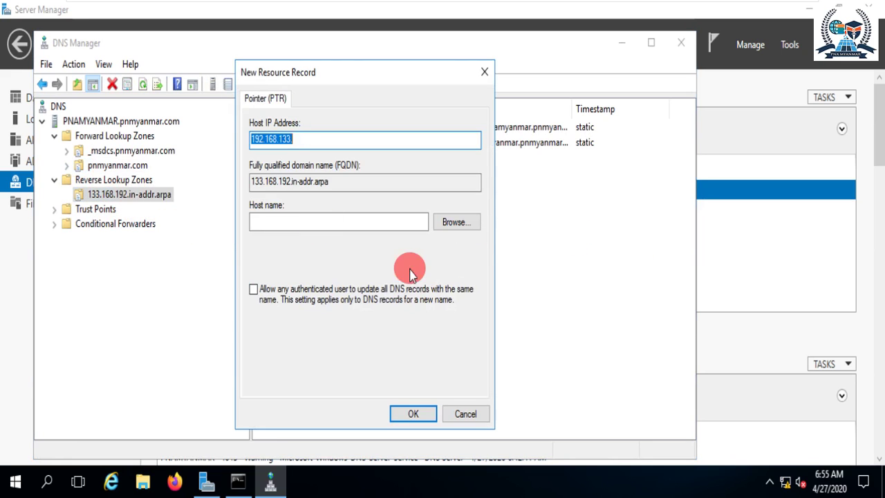
{"action": "left_click", "coordinate": [318, 138]}
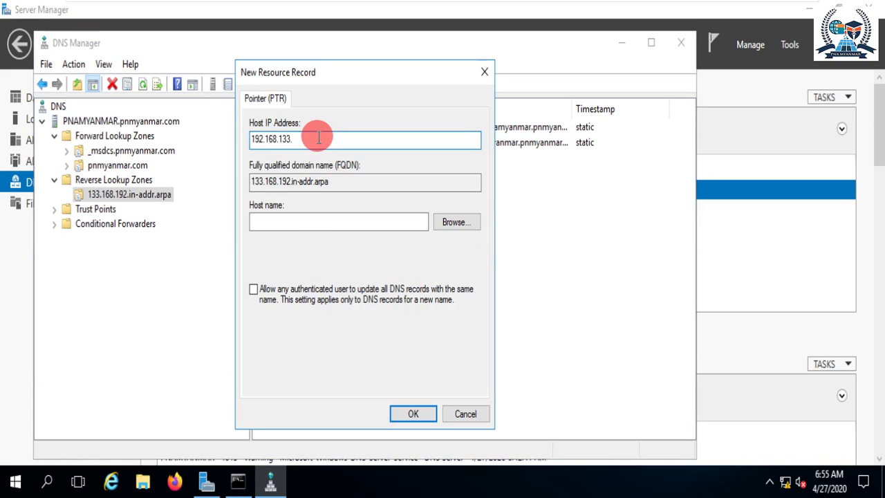
{"action": "left_click", "coordinate": [446, 222]}
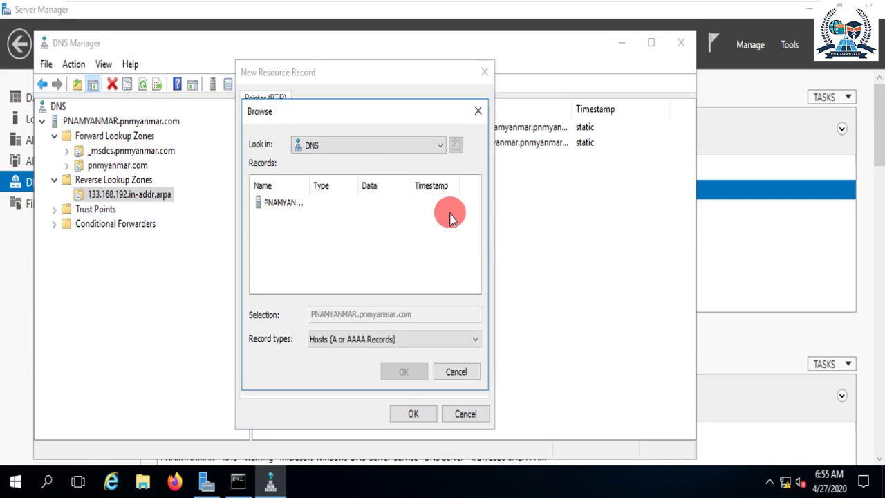
{"action": "left_click", "coordinate": [287, 204]}
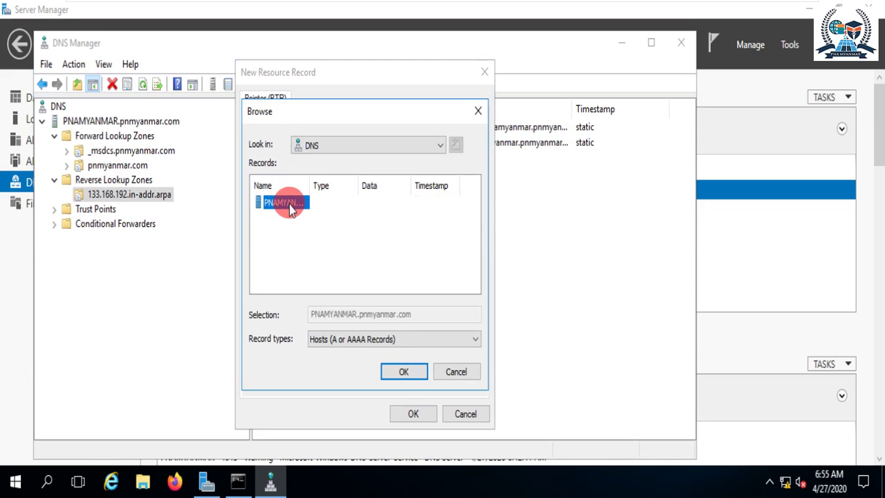
{"action": "double_click", "coordinate": [287, 207]}
{"action": "double_click", "coordinate": [289, 206]}
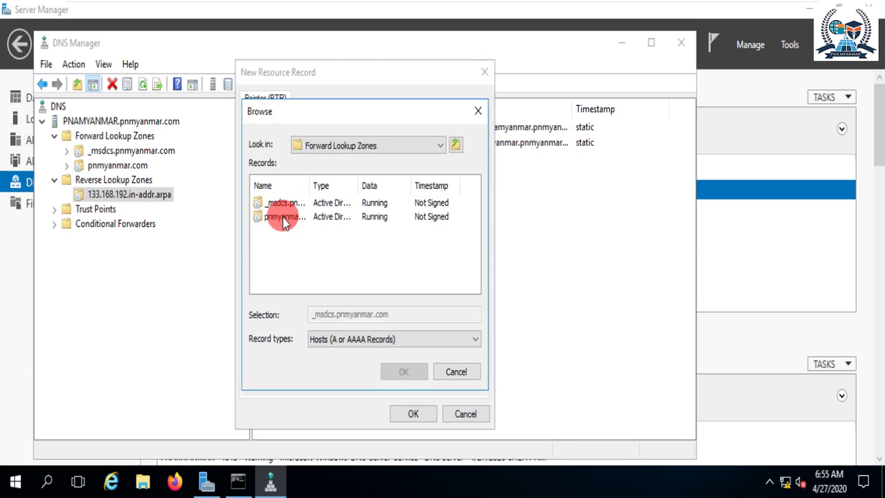
{"action": "left_click", "coordinate": [284, 218]}
{"action": "left_click", "coordinate": [399, 369]}
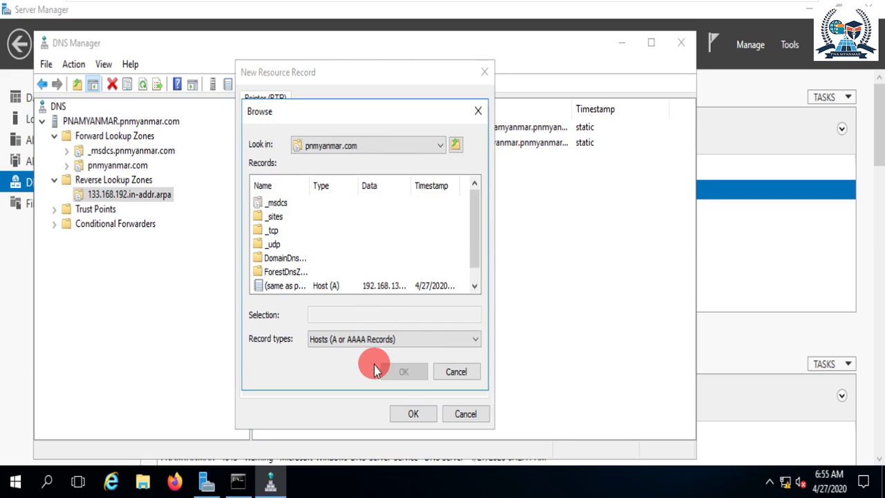
{"action": "scroll", "coordinate": [321, 280], "scroll_direction": "down", "scroll_amount": 1}
{"action": "left_click", "coordinate": [294, 284]}
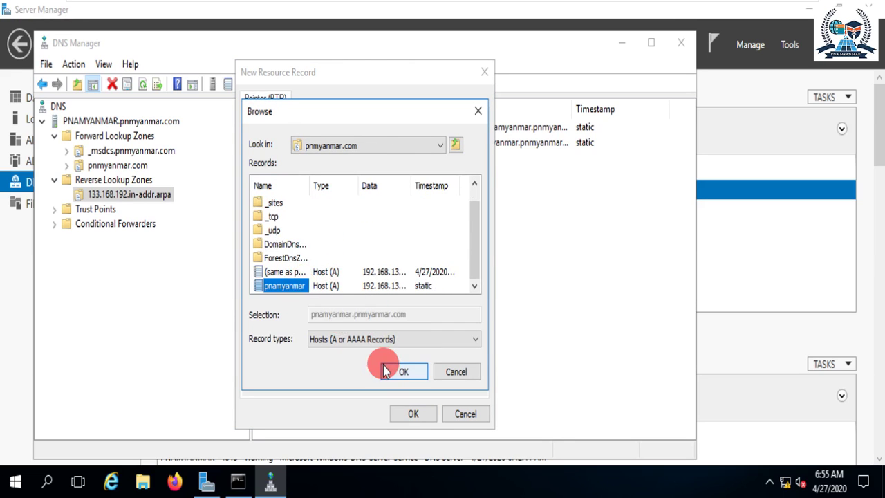
Step: Create the pointer (PTR) record for 192.168.133.128 with host name pnamyanmar.pnmyanmar.com
{"action": "left_click", "coordinate": [401, 371]}
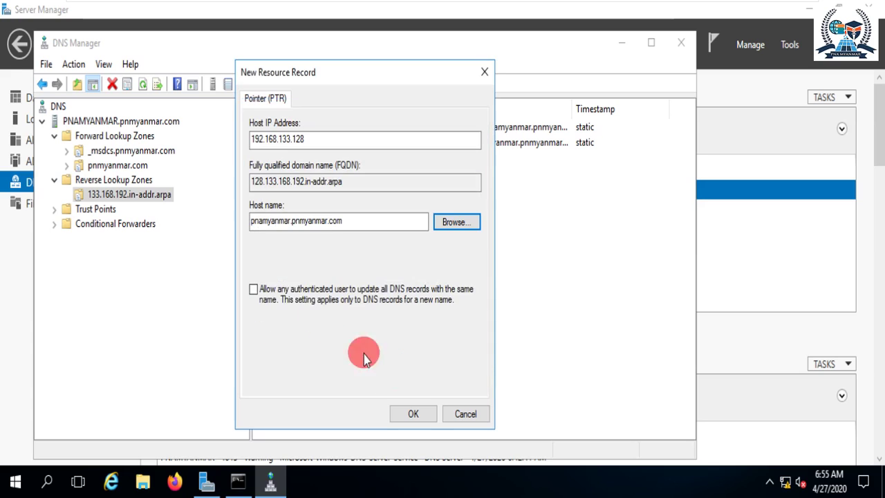
{"action": "left_click", "coordinate": [360, 225]}
{"action": "left_click_drag", "start_coordinate": [288, 223], "coordinate": [223, 219]}
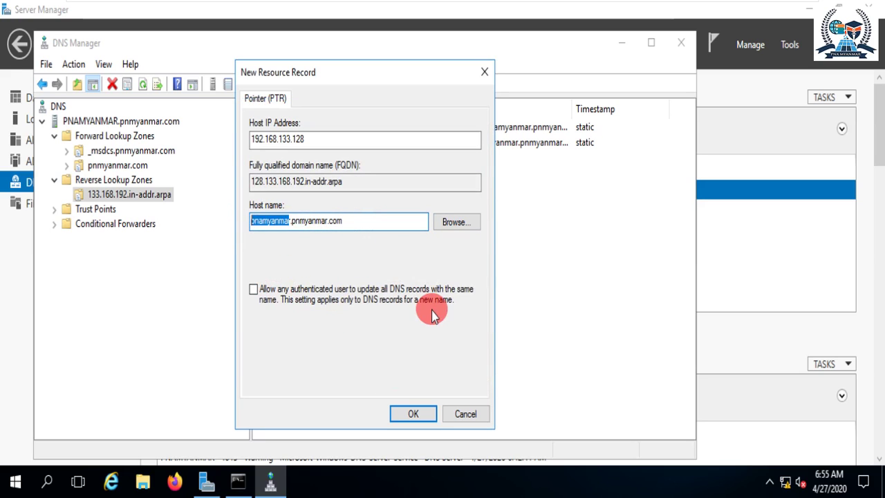
{"action": "left_click", "coordinate": [355, 223]}
{"action": "left_click_drag", "start_coordinate": [289, 220], "coordinate": [252, 221]}
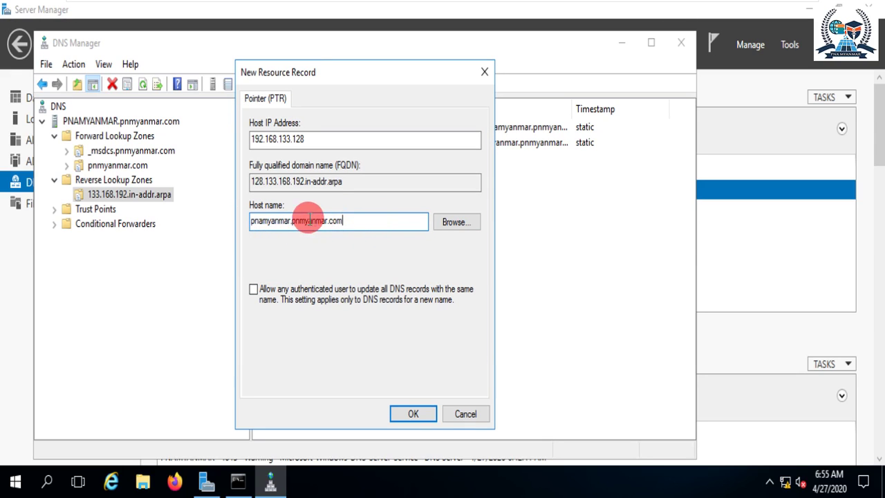
{"action": "left_click_drag", "start_coordinate": [289, 222], "coordinate": [346, 223]}
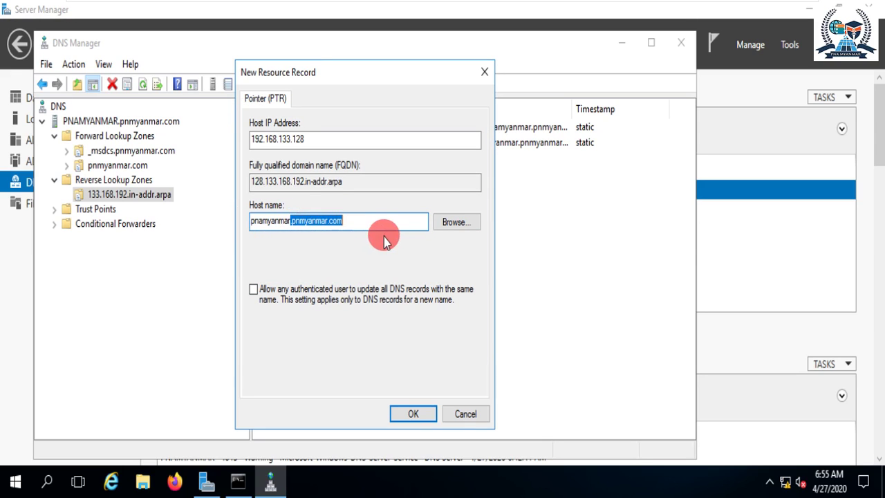
{"action": "left_click", "coordinate": [427, 414]}
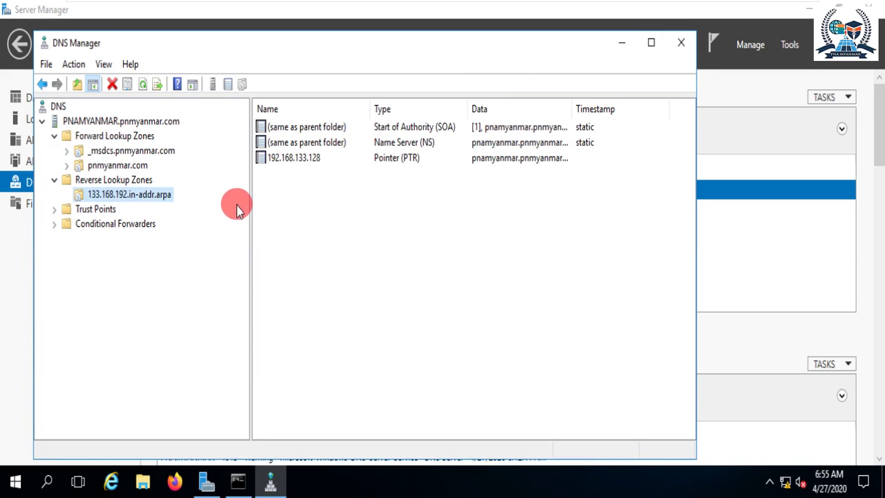
Step: Switch to the Command Prompt, start nslookup and query the domain pnmyanmar.com
{"action": "left_click", "coordinate": [242, 488]}
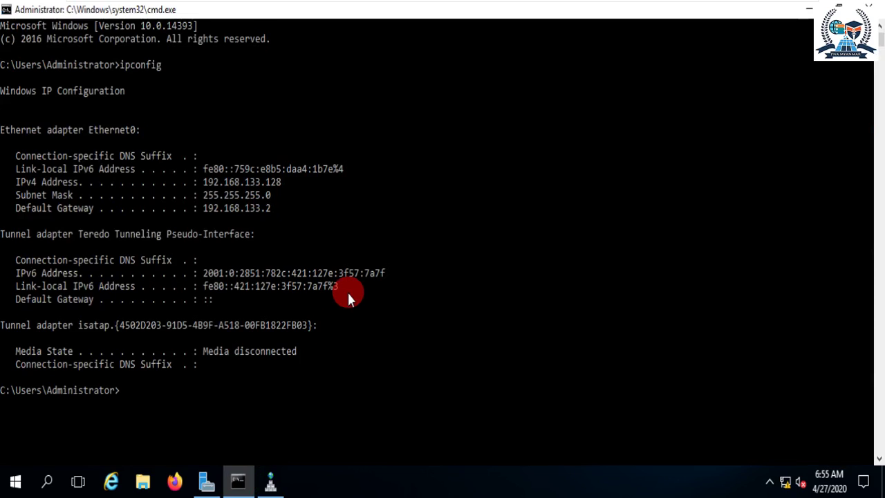
{"action": "left_click", "coordinate": [348, 292]}
{"action": "type", "text": "nslookup"}
{"action": "key", "text": "Return"}
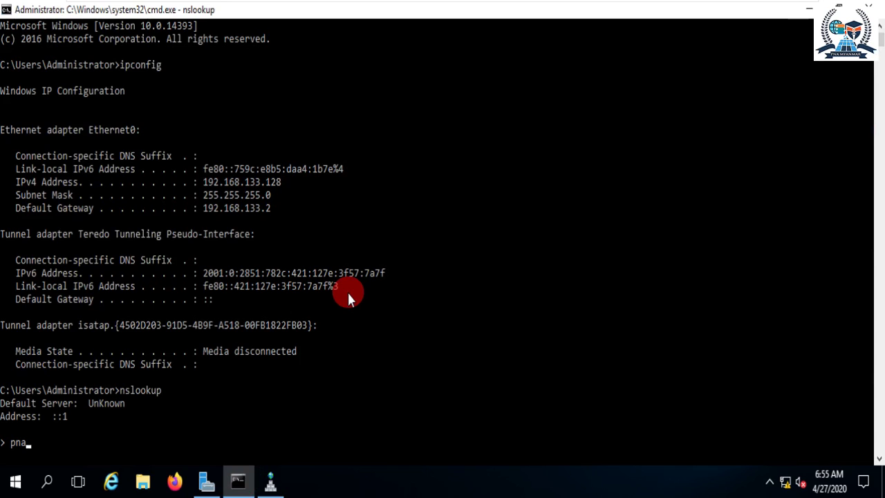
{"action": "type", "text": "pnmyanmar.com"}
{"action": "key", "text": "Return"}
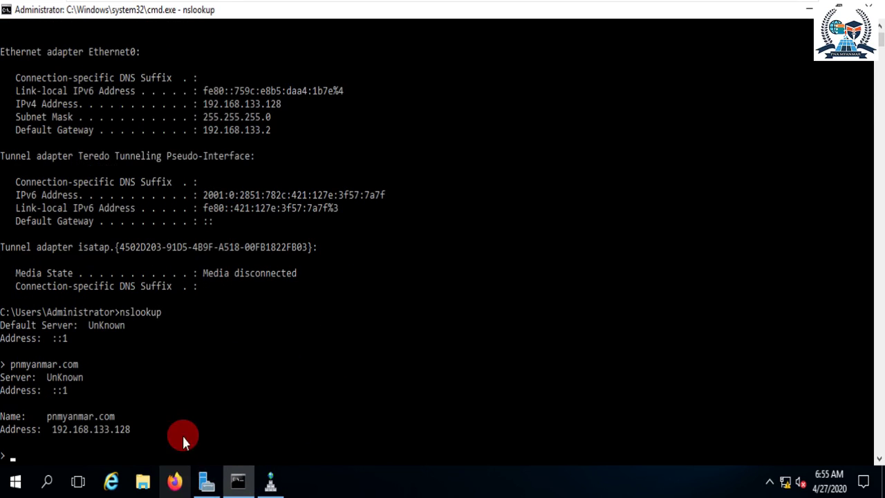
Step: Examine the IP address in the lookup result for pnmyanmar.com by highlighting it
{"action": "scroll", "coordinate": [159, 449], "scroll_direction": "down", "scroll_amount": 3}
{"action": "left_click", "coordinate": [57, 317]}
{"action": "left_click_drag", "start_coordinate": [56, 313], "coordinate": [131, 312]}
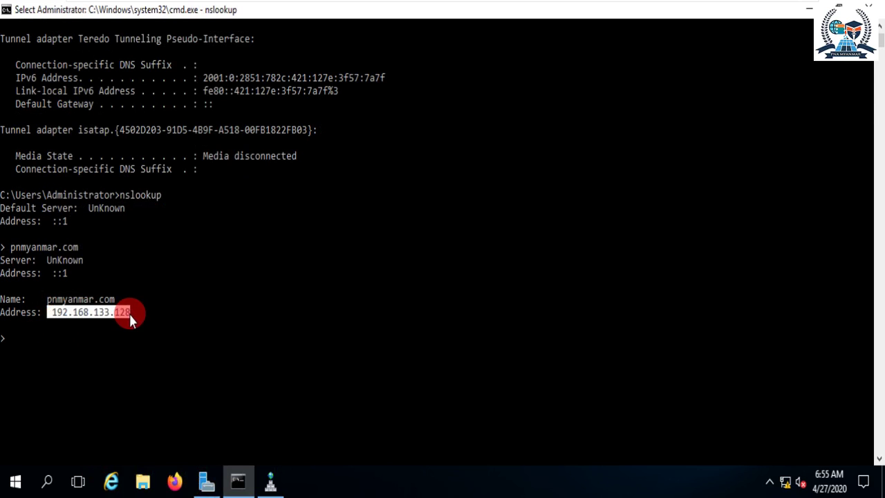
{"action": "left_click", "coordinate": [124, 335]}
{"action": "left_click_drag", "start_coordinate": [66, 305], "coordinate": [148, 314]}
{"action": "left_click", "coordinate": [149, 315]}
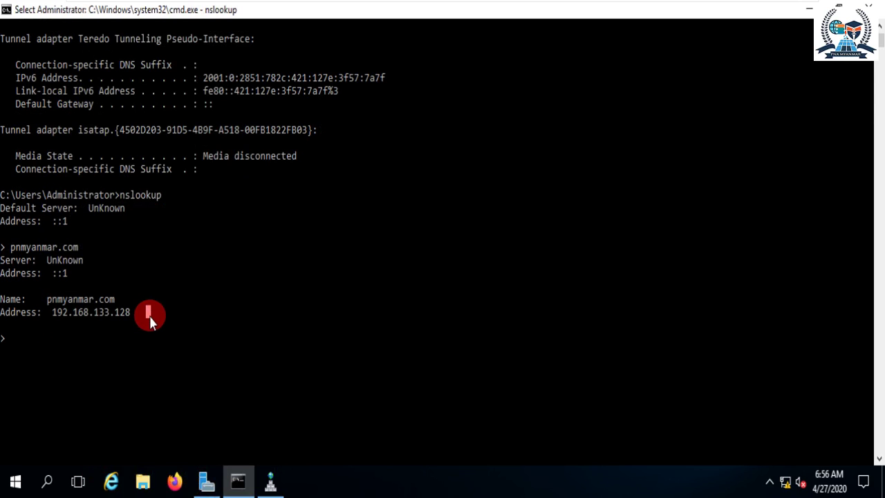
{"action": "left_click", "coordinate": [62, 306]}
{"action": "left_click_drag", "start_coordinate": [52, 312], "coordinate": [143, 312]}
{"action": "left_click", "coordinate": [118, 373]}
Step: Run a reverse lookup of 192.168.133.128 in the nslookup session and check the returned name
{"action": "type", "text": "192"}
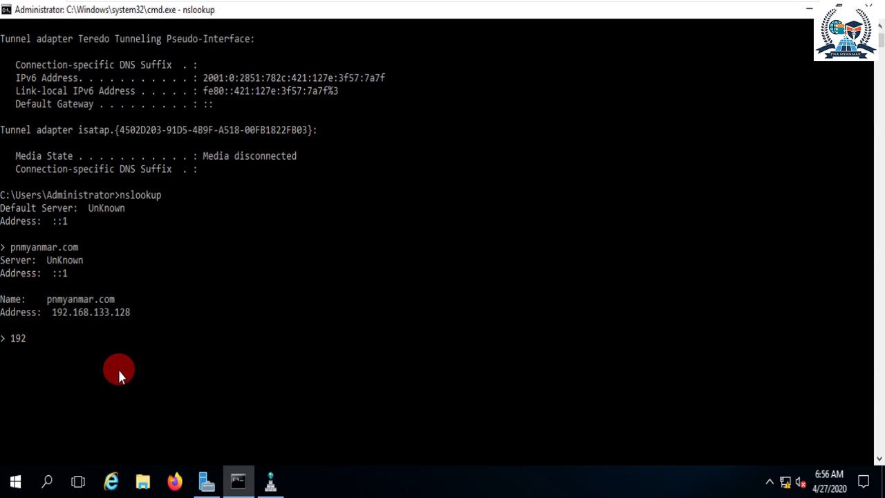
{"action": "type", "text": ".168.133.128"}
{"action": "key", "text": "Return"}
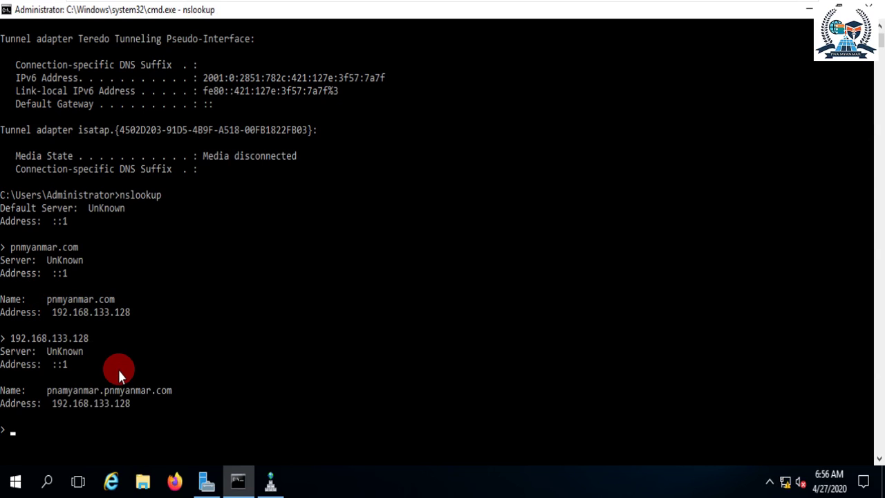
{"action": "left_click", "coordinate": [185, 393]}
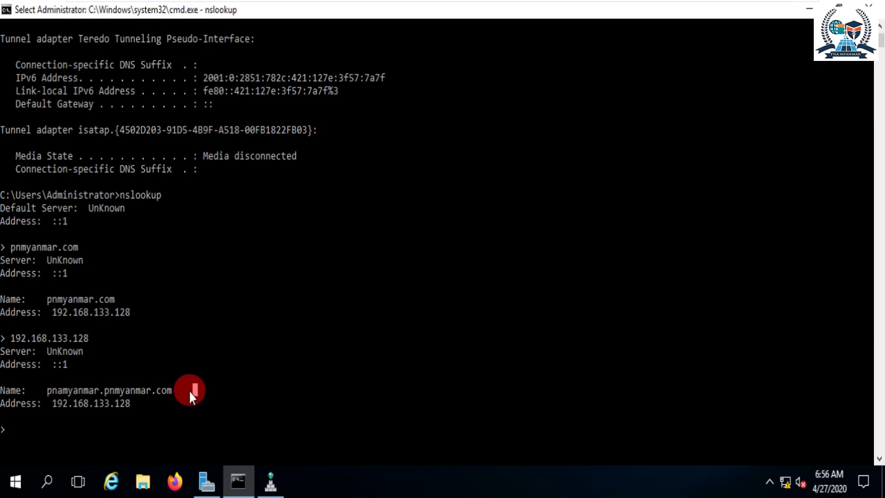
Step: Show the desktop, launch Wireshark from the installed programs and refresh the desktop
{"action": "key", "text": "super+d"}
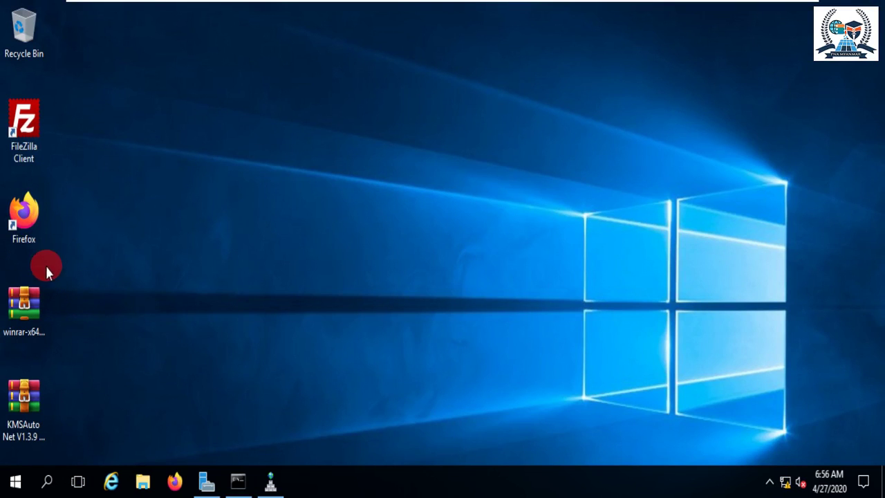
{"action": "left_click", "coordinate": [15, 481]}
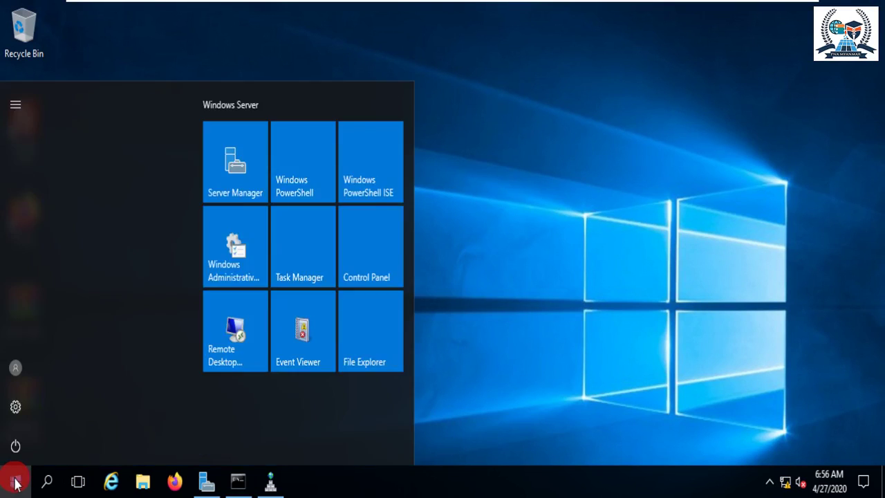
{"action": "left_click", "coordinate": [154, 179]}
{"action": "right_click", "coordinate": [295, 85]}
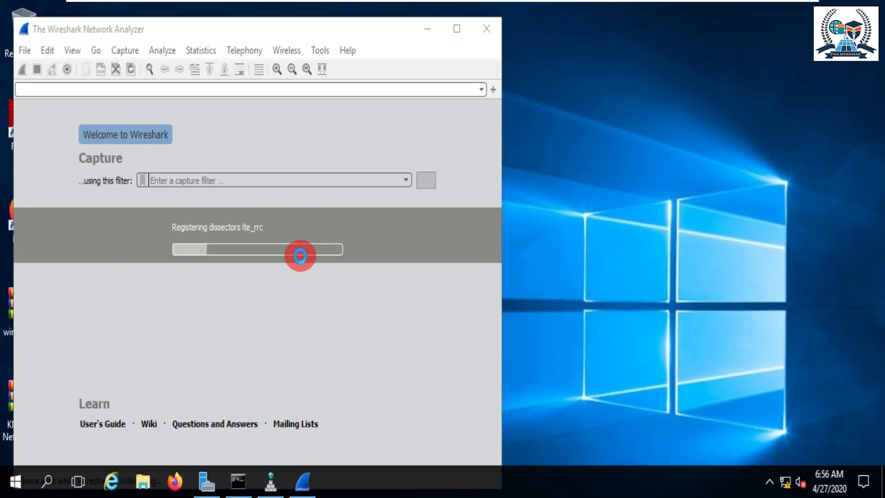
{"action": "right_click", "coordinate": [524, 118]}
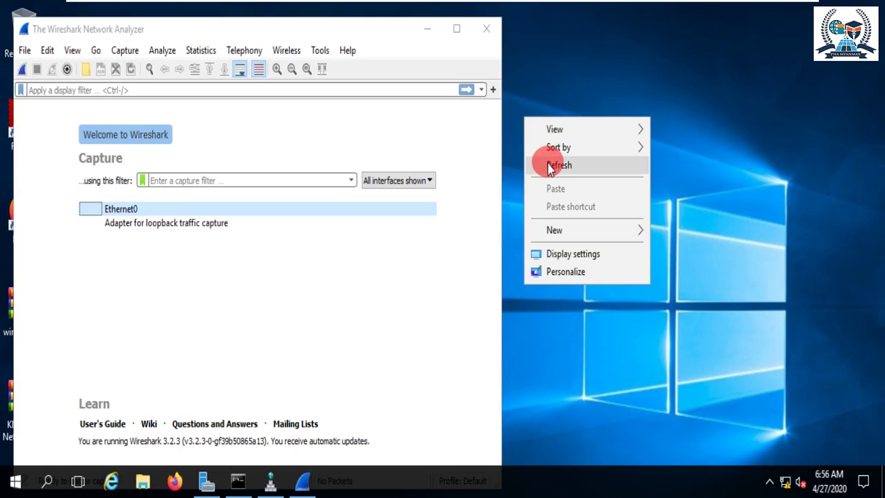
{"action": "left_click", "coordinate": [550, 166]}
Step: Start capturing on the Adapter for loopback traffic capture interface and maximize the Wireshark window
{"action": "left_click", "coordinate": [177, 225]}
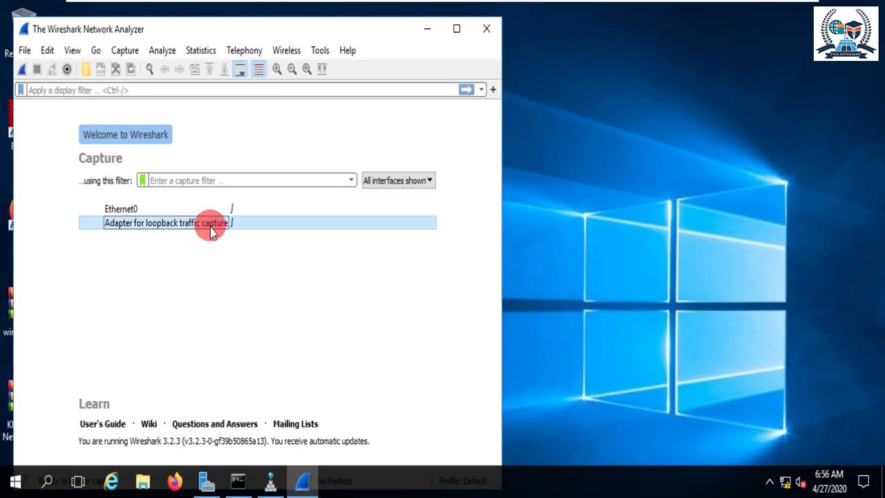
{"action": "left_click", "coordinate": [411, 181]}
{"action": "left_click", "coordinate": [412, 181]}
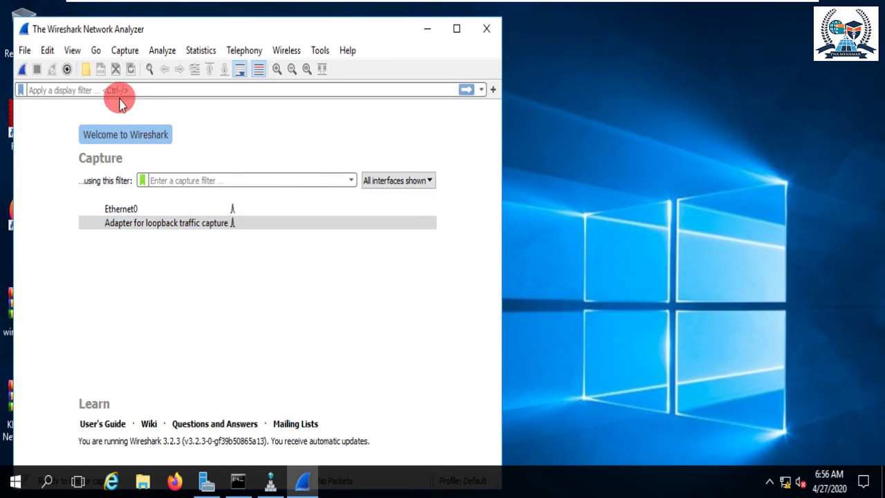
{"action": "left_click", "coordinate": [21, 72]}
{"action": "left_click", "coordinate": [454, 28]}
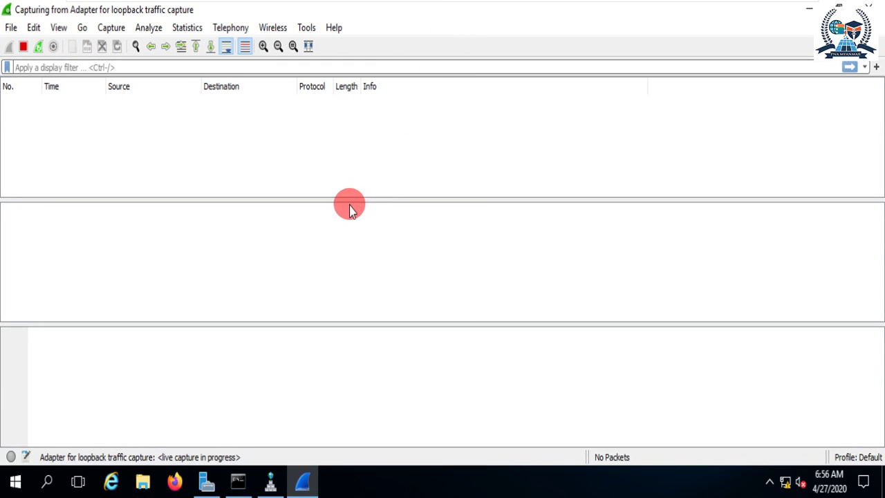
Step: Stop the empty capture and start a fresh one on the loopback adapter
{"action": "left_click", "coordinate": [24, 48]}
{"action": "left_click", "coordinate": [537, 312]}
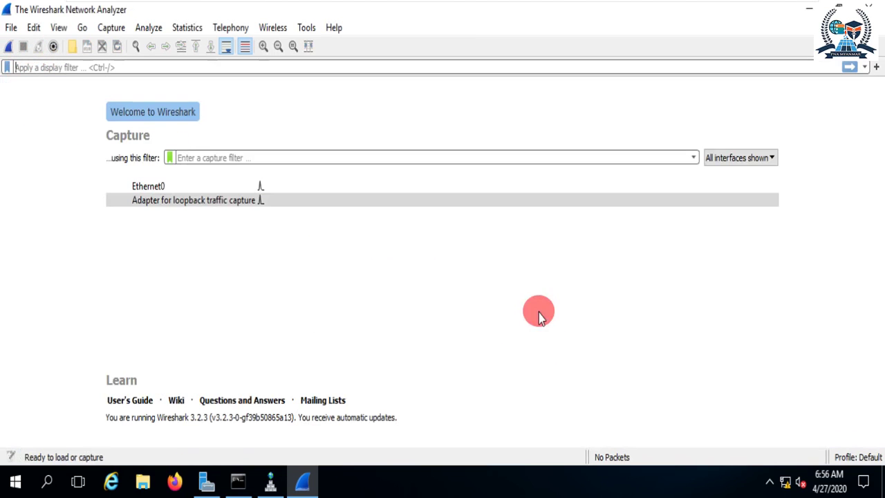
{"action": "left_click", "coordinate": [9, 45]}
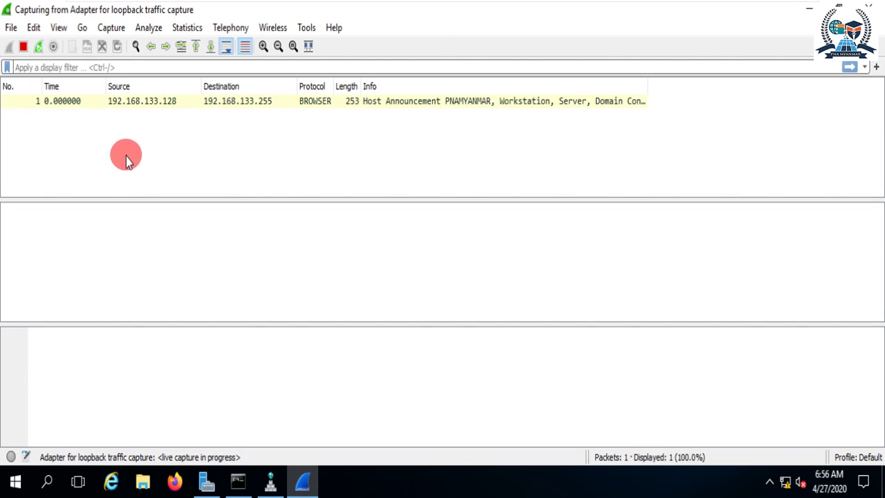
Step: Inspect the protocol layers of the first captured packet, including Null/Loopback, UDP, NetBIOS, SMB and Microsoft Windows Browser Protocol
{"action": "left_click", "coordinate": [162, 104]}
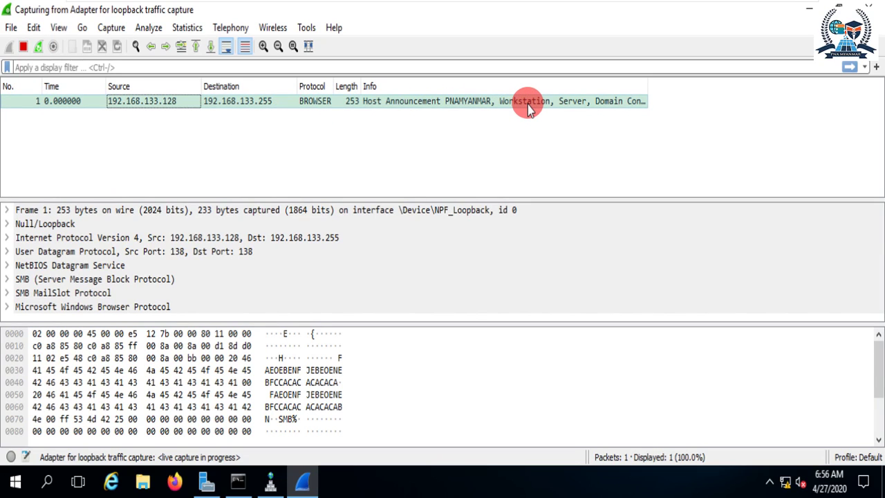
{"action": "left_click", "coordinate": [294, 266]}
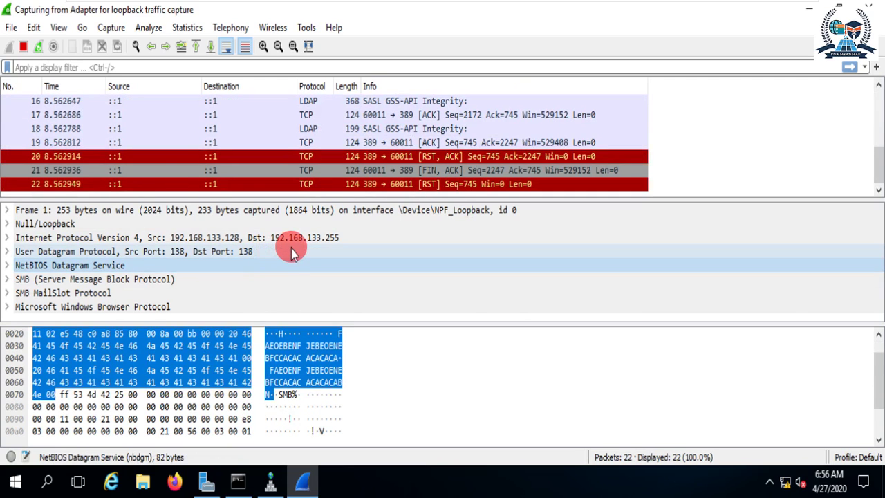
{"action": "left_click", "coordinate": [264, 251]}
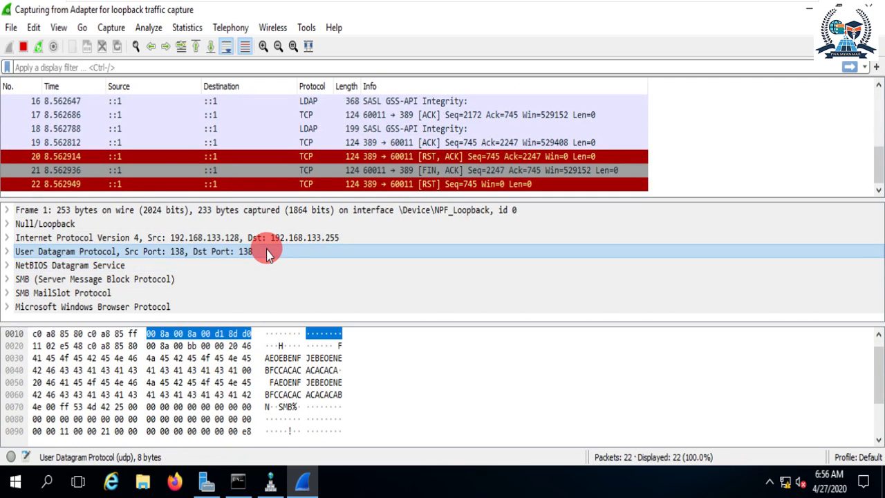
{"action": "left_click", "coordinate": [267, 223]}
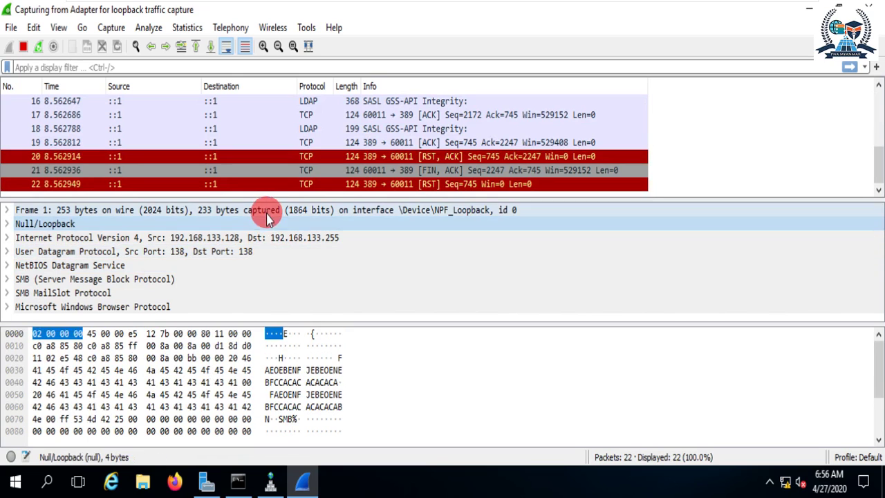
{"action": "left_click", "coordinate": [204, 239]}
{"action": "left_click", "coordinate": [104, 267]}
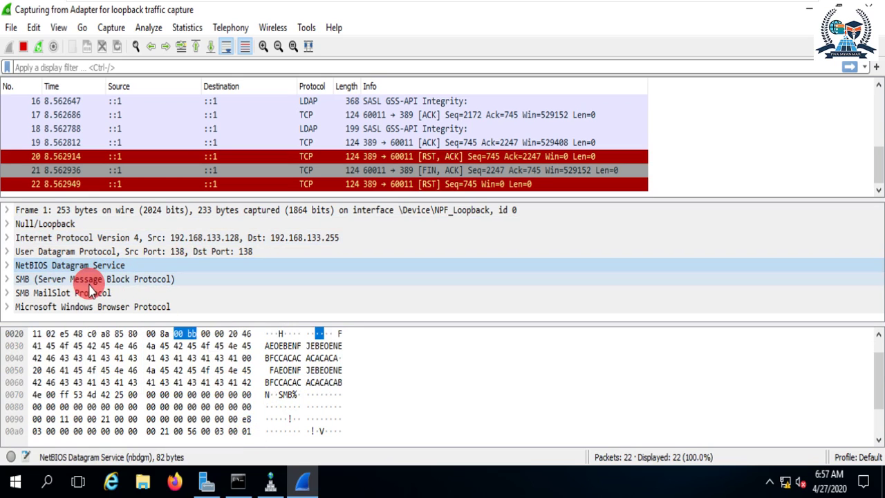
{"action": "left_click", "coordinate": [89, 282]}
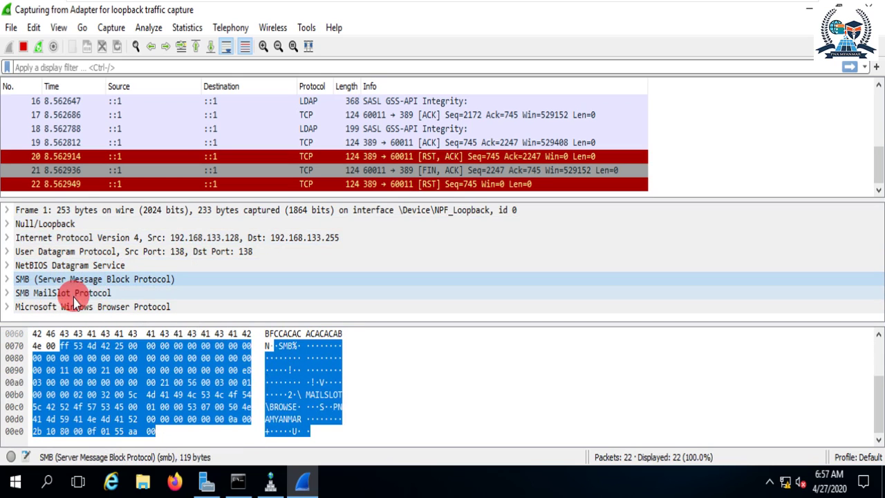
{"action": "left_click", "coordinate": [159, 307]}
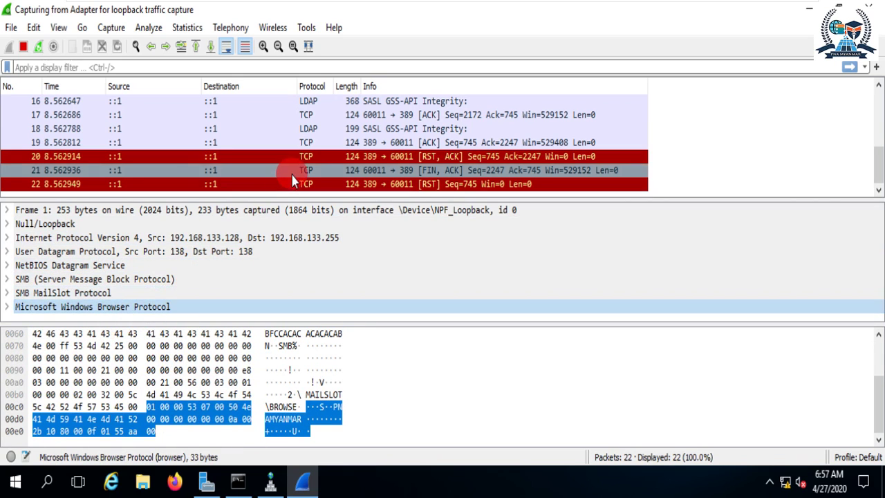
Step: Inspect the details of packets 20 and 24, and review the start of the packet list
{"action": "left_click", "coordinate": [93, 157]}
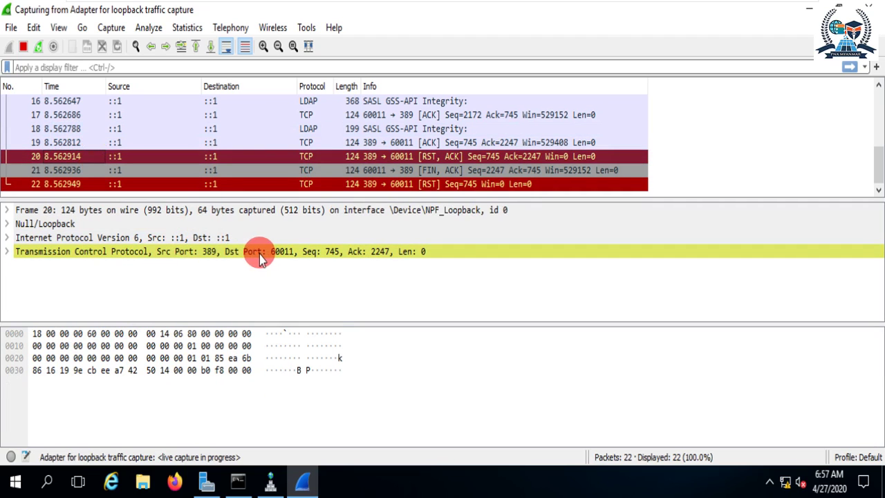
{"action": "left_click", "coordinate": [288, 158]}
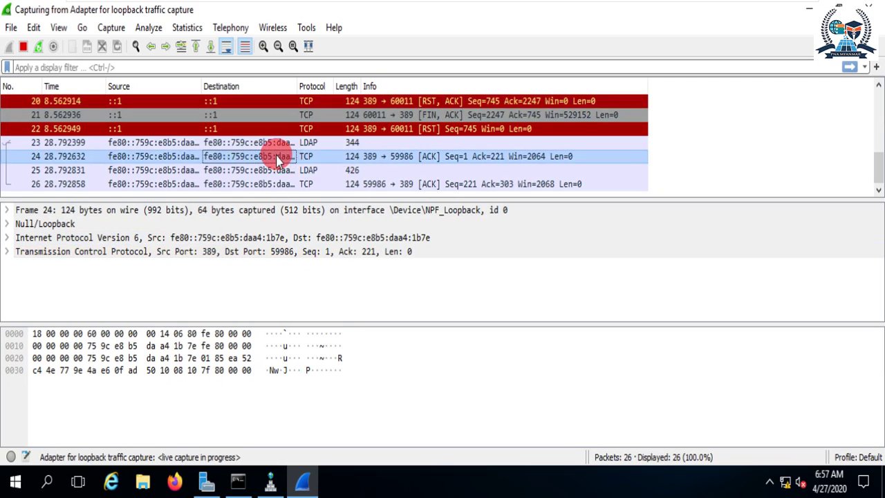
{"action": "scroll", "coordinate": [280, 152], "scroll_direction": "up", "scroll_amount": 7}
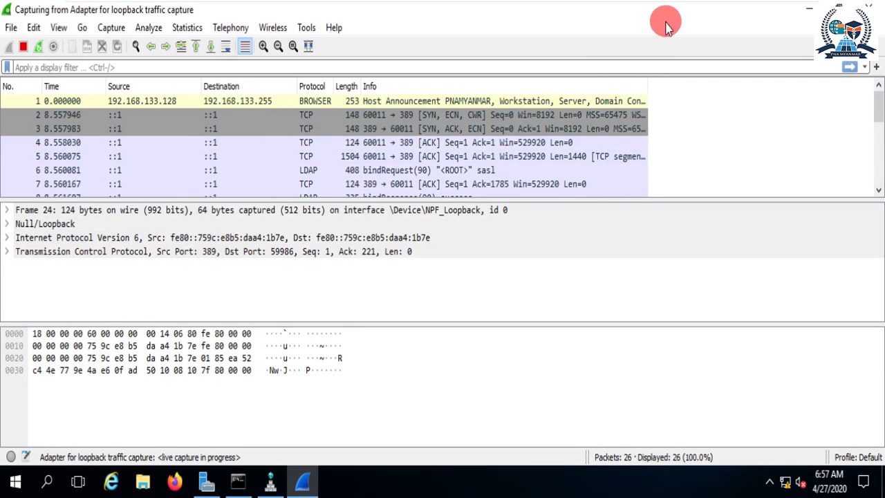
{"action": "left_click", "coordinate": [809, 8]}
{"action": "right_click", "coordinate": [287, 157]}
{"action": "left_click", "coordinate": [326, 198]}
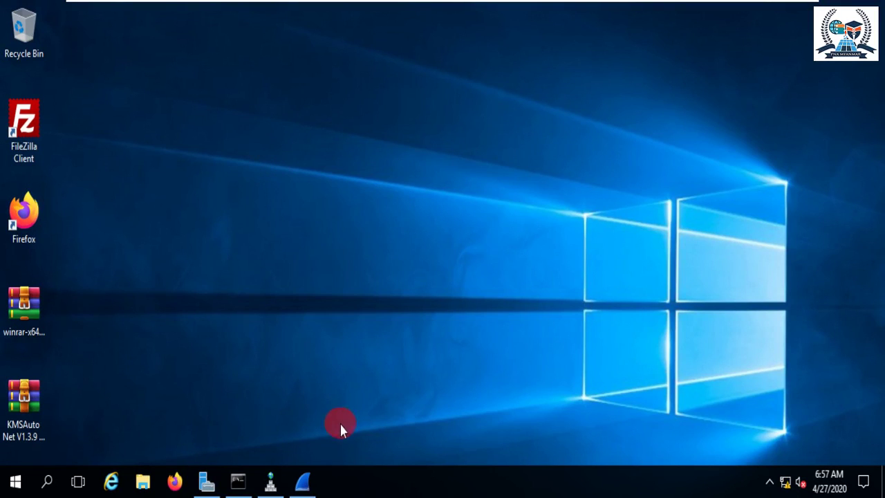
{"action": "left_click", "coordinate": [301, 482]}
{"action": "scroll", "coordinate": [170, 166], "scroll_direction": "down", "scroll_amount": 5}
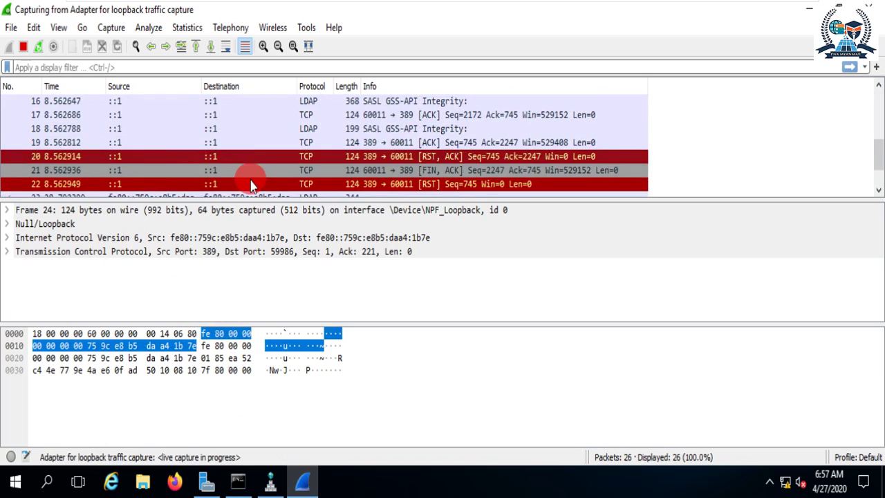
{"action": "scroll", "coordinate": [253, 183], "scroll_direction": "down", "scroll_amount": 2}
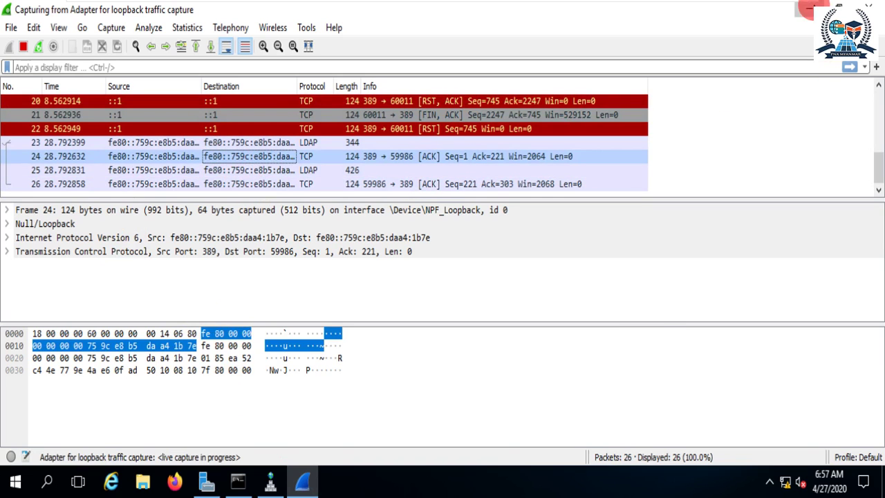
Step: Put Wireshark aside, refresh the desktop, and look through Server Manager's commands for adding and removing roles and features
{"action": "left_click", "coordinate": [809, 8]}
{"action": "right_click", "coordinate": [292, 81]}
{"action": "left_click", "coordinate": [338, 126]}
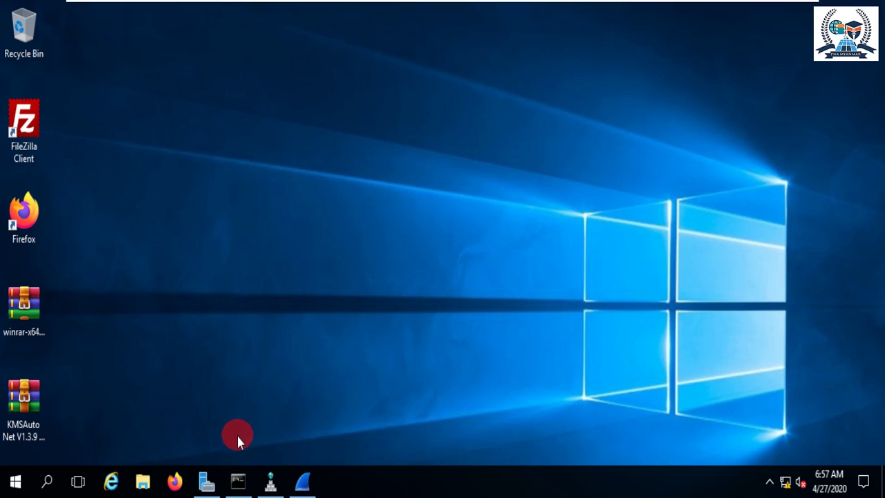
{"action": "left_click", "coordinate": [206, 482]}
{"action": "left_click", "coordinate": [743, 44]}
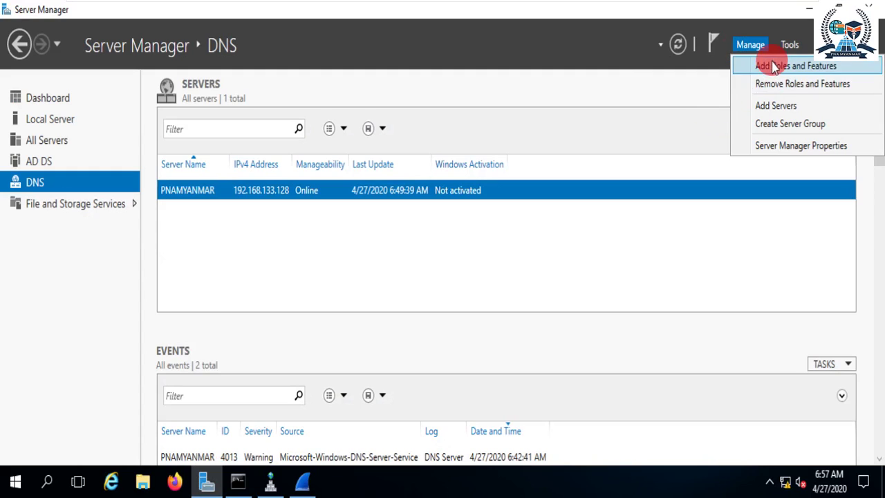
{"action": "left_click", "coordinate": [798, 10]}
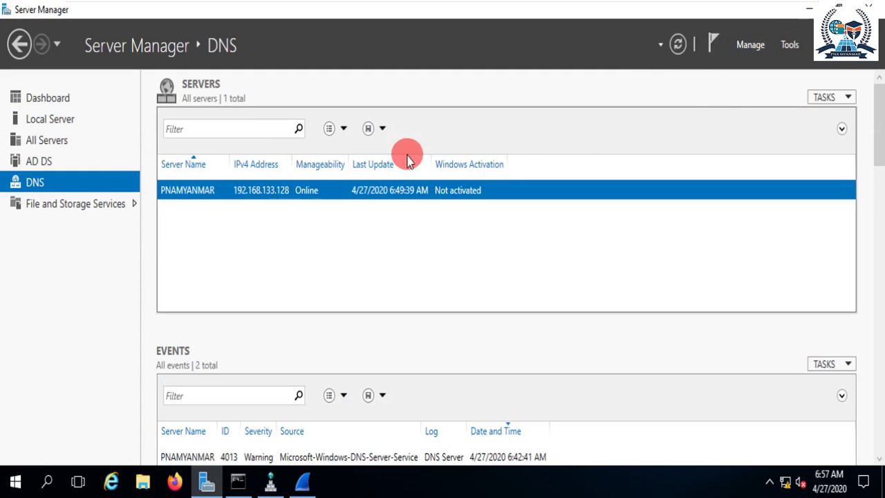
{"action": "mouse_move", "coordinate": [800, 6]}
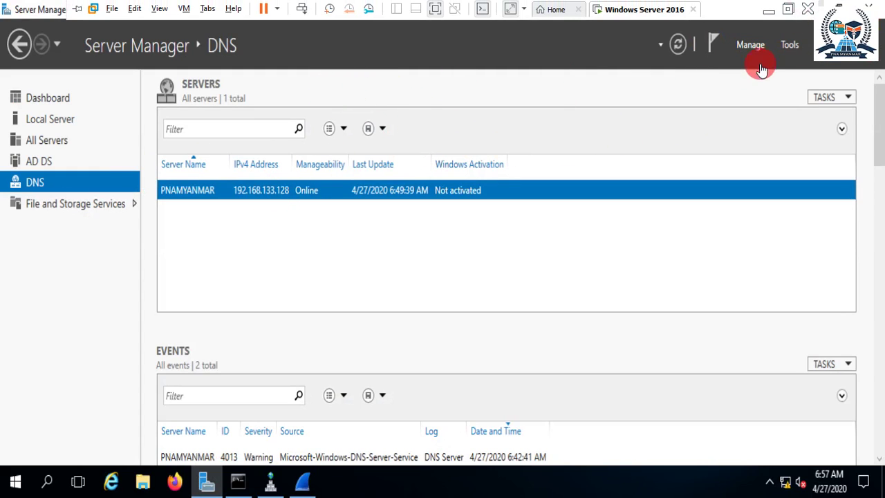
{"action": "left_click", "coordinate": [743, 47]}
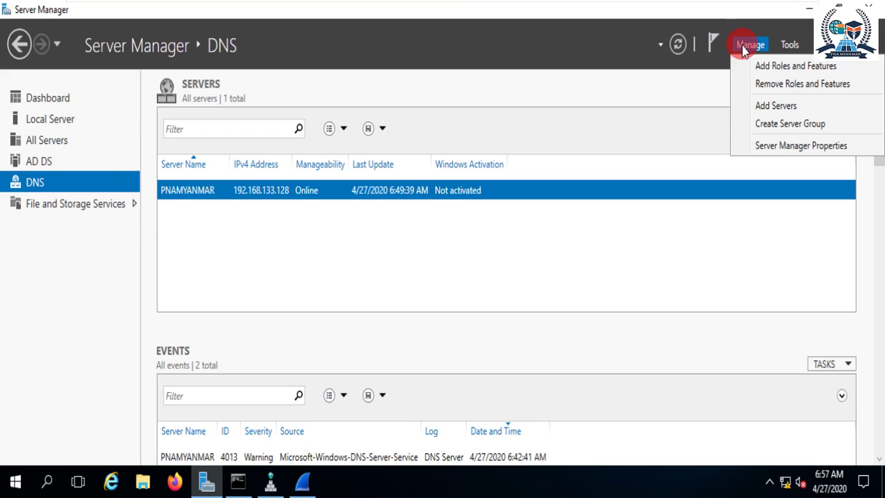
{"action": "left_click", "coordinate": [643, 87]}
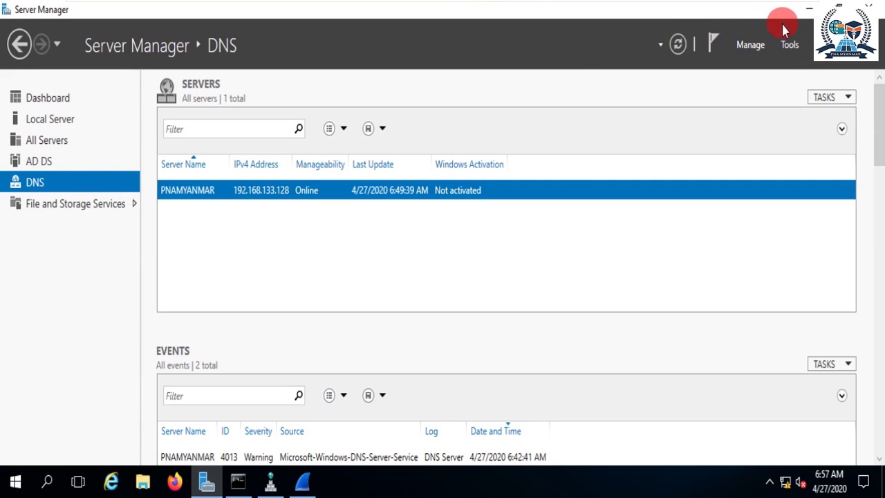
{"action": "left_click", "coordinate": [836, 8]}
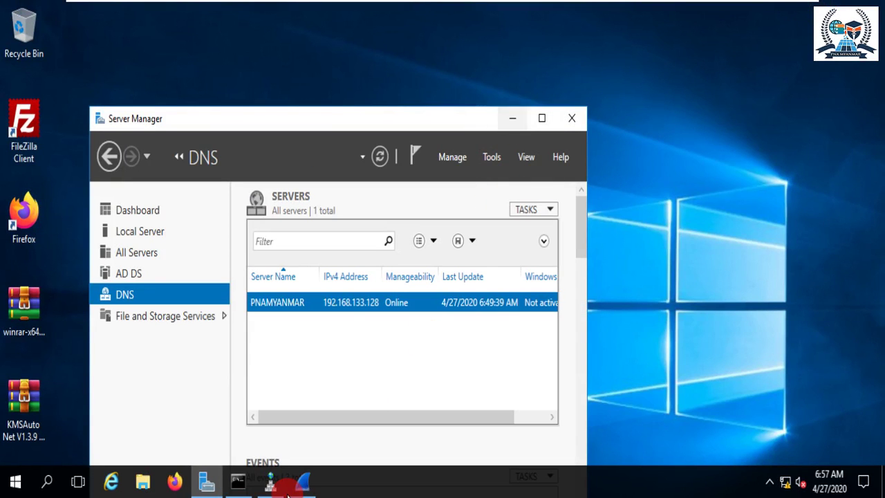
Step: Find Windows PowerShell through a search for "power", open it as administrator, and place its window over the Wireshark capture
{"action": "left_click", "coordinate": [304, 482]}
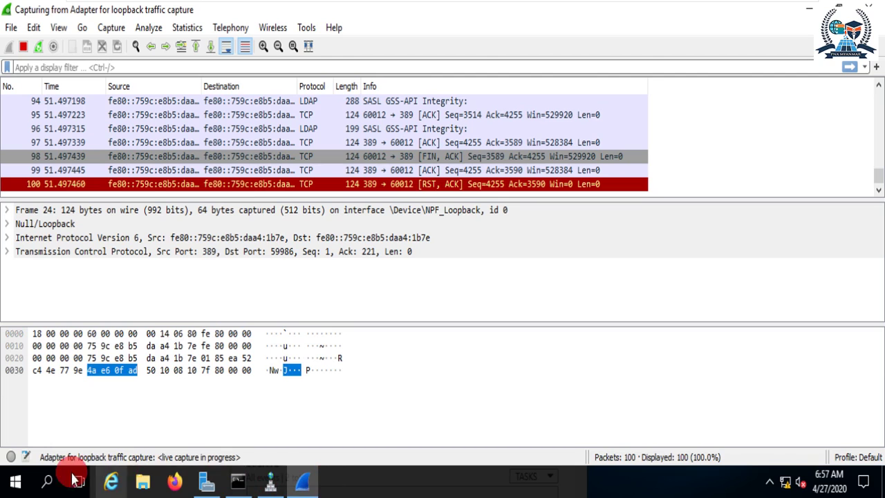
{"action": "left_click", "coordinate": [50, 481]}
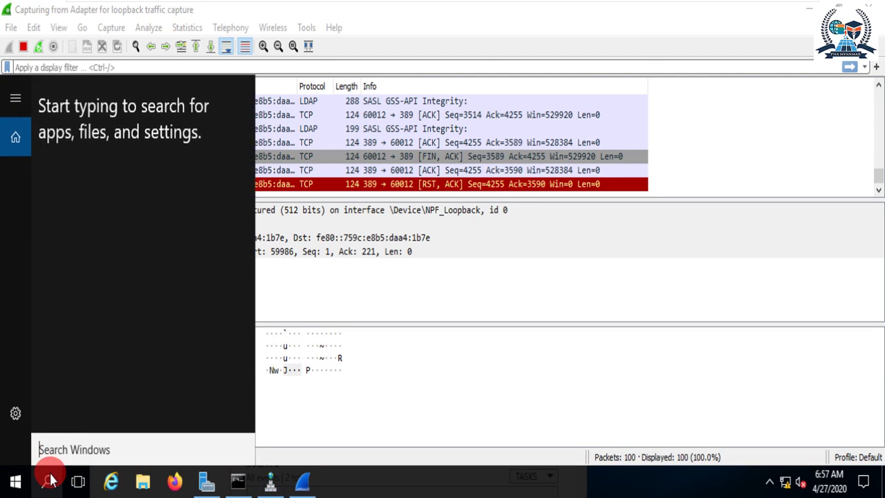
{"action": "type", "text": "power"}
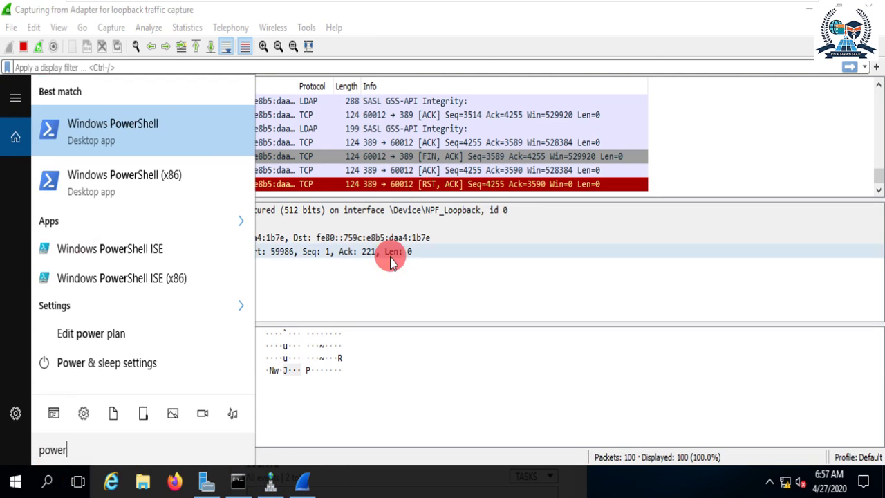
{"action": "right_click", "coordinate": [140, 132]}
{"action": "left_click", "coordinate": [181, 142]}
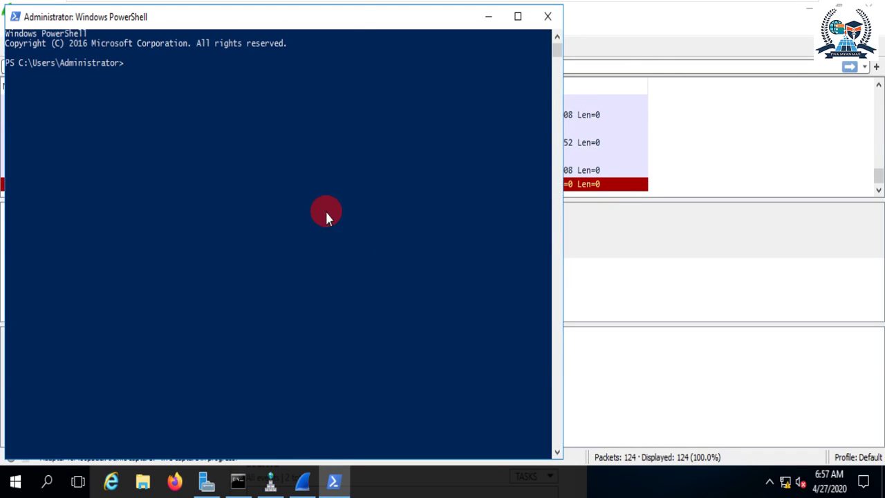
{"action": "left_click_drag", "start_coordinate": [352, 23], "coordinate": [454, 58]}
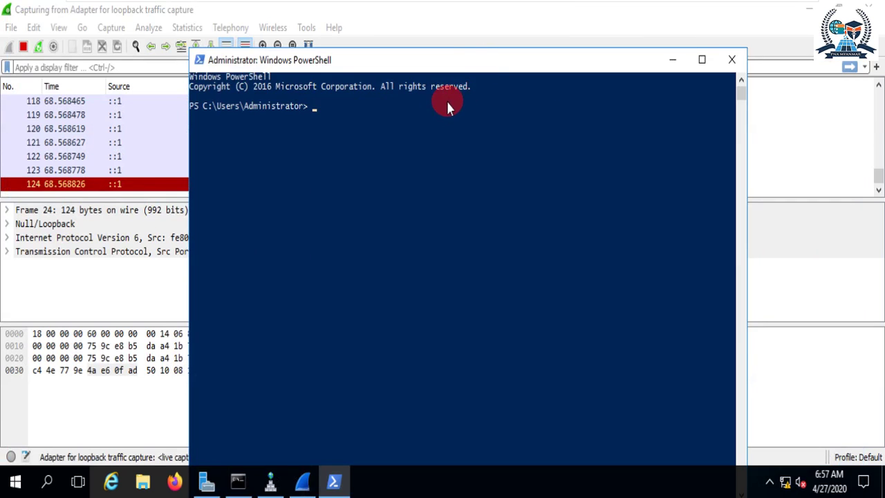
Step: Install the web server role in PowerShell with Install-WindowsFeature -Name Web-Server
{"action": "left_click", "coordinate": [365, 138]}
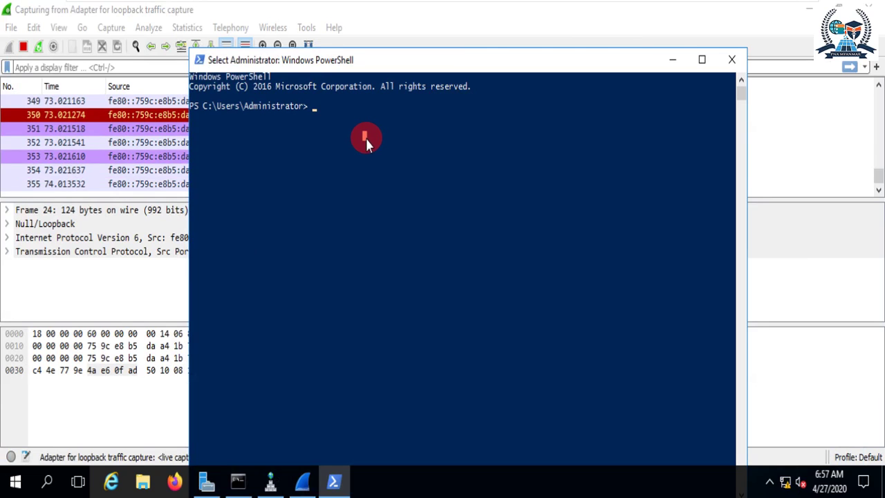
{"action": "type", "text": "Insta"}
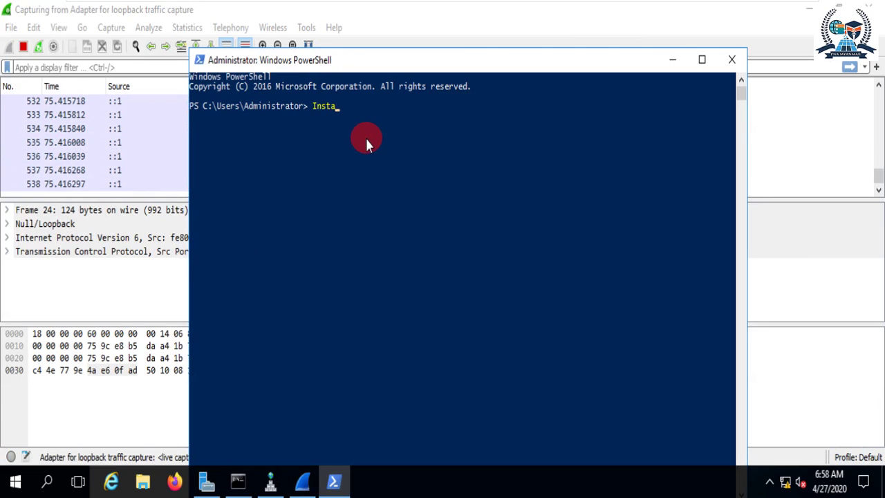
{"action": "type", "text": "ll-WindowsFeature"}
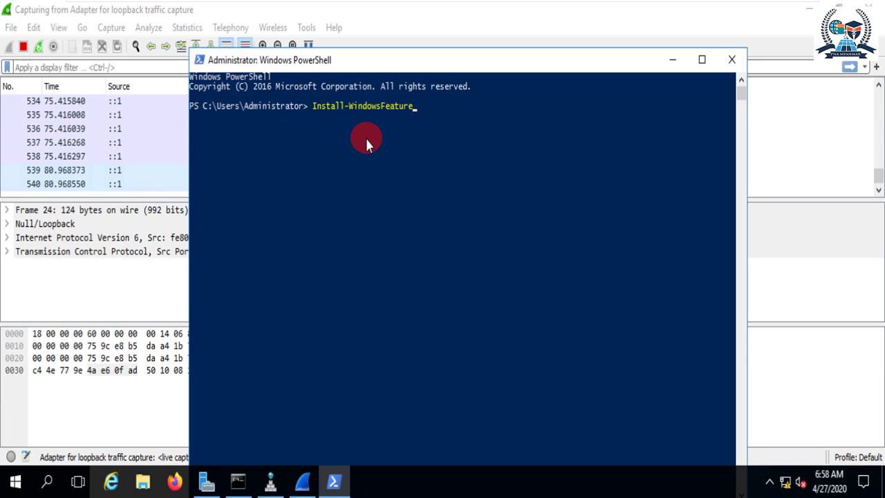
{"action": "type", "text": " -Name Web"}
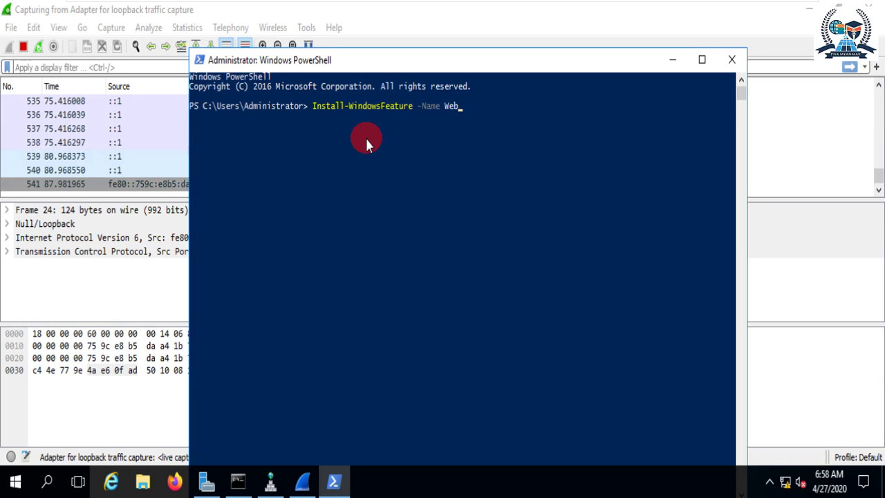
{"action": "type", "text": "-Server "}
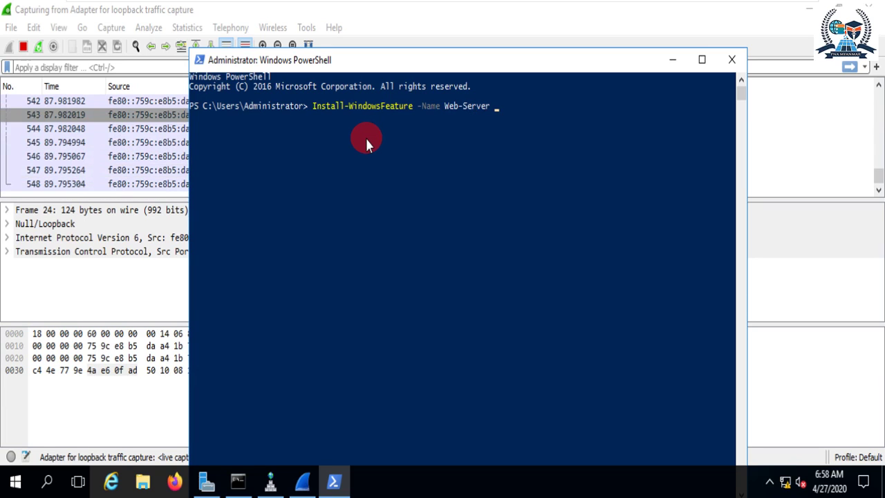
{"action": "type", "text": "-In"}
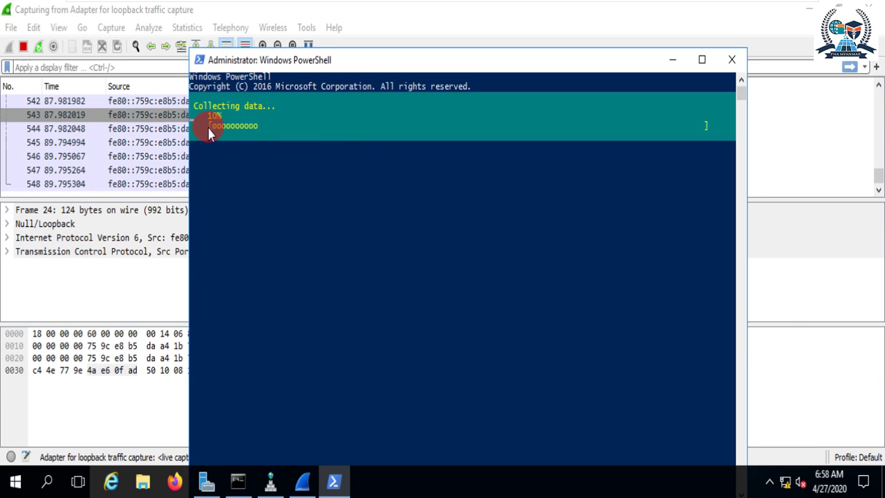
Step: View the recent file hello.html in Internet Explorer, postponing the browser's setup, and close the page
{"action": "left_click", "coordinate": [134, 156]}
{"action": "left_click", "coordinate": [807, 14]}
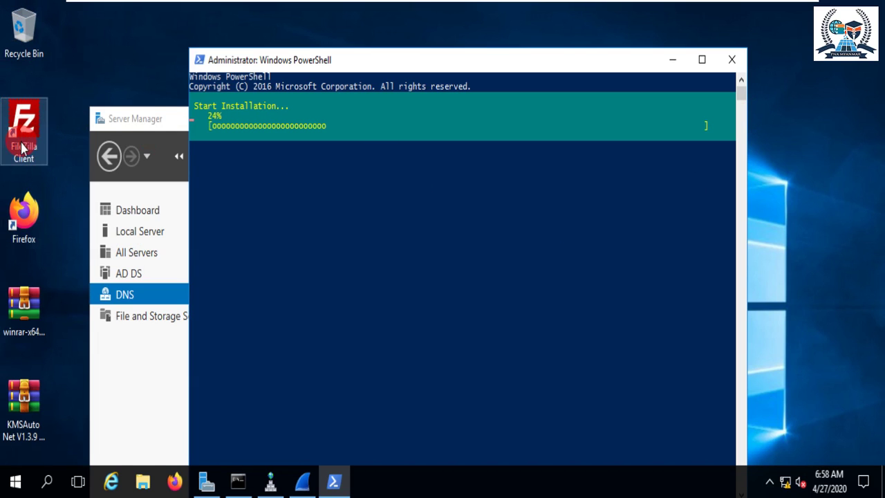
{"action": "key", "text": "super+e"}
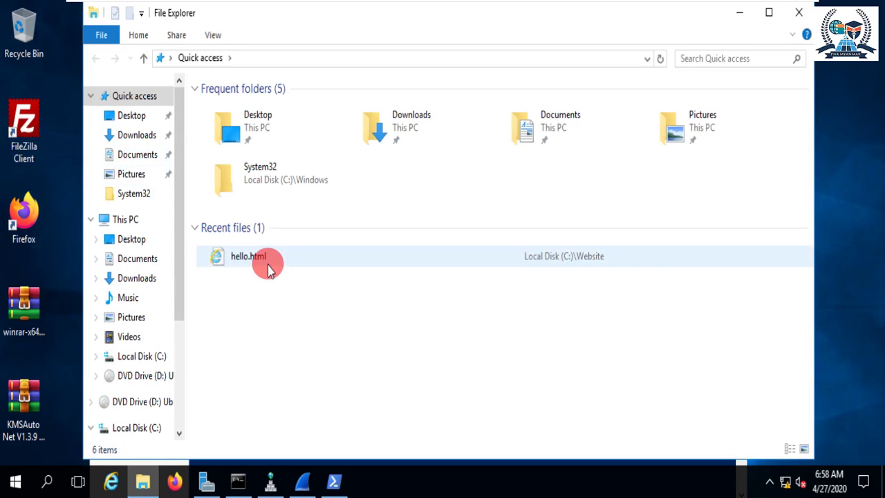
{"action": "double_click", "coordinate": [261, 256]}
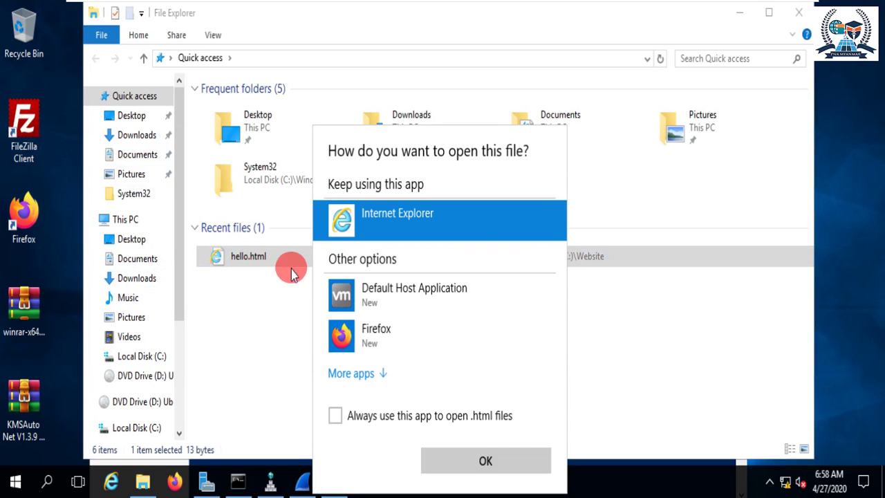
{"action": "left_click", "coordinate": [366, 424]}
{"action": "left_click", "coordinate": [477, 461]}
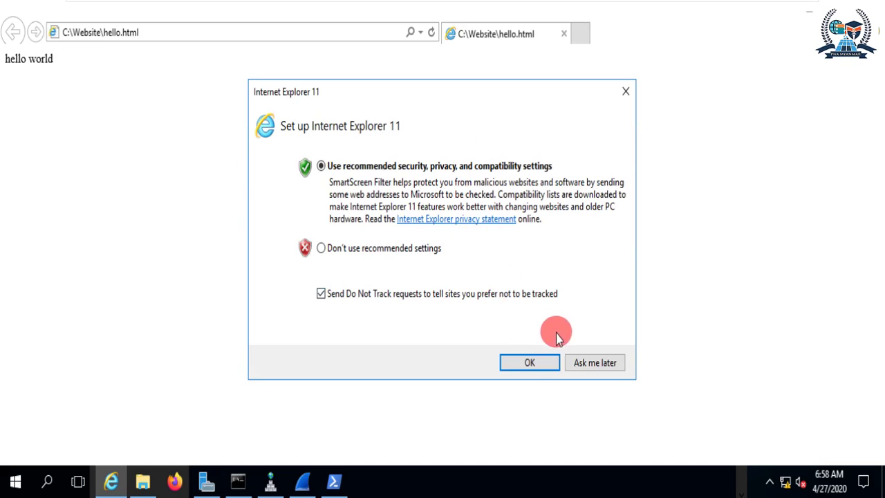
{"action": "left_click", "coordinate": [586, 361]}
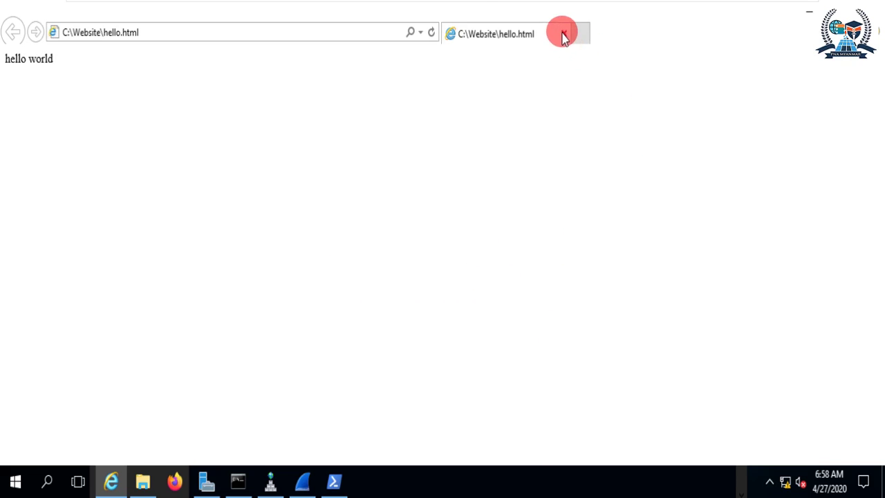
{"action": "left_click", "coordinate": [563, 36]}
Step: Open hello.html from the C:\Website folder in Notepad for editing
{"action": "left_click", "coordinate": [141, 356]}
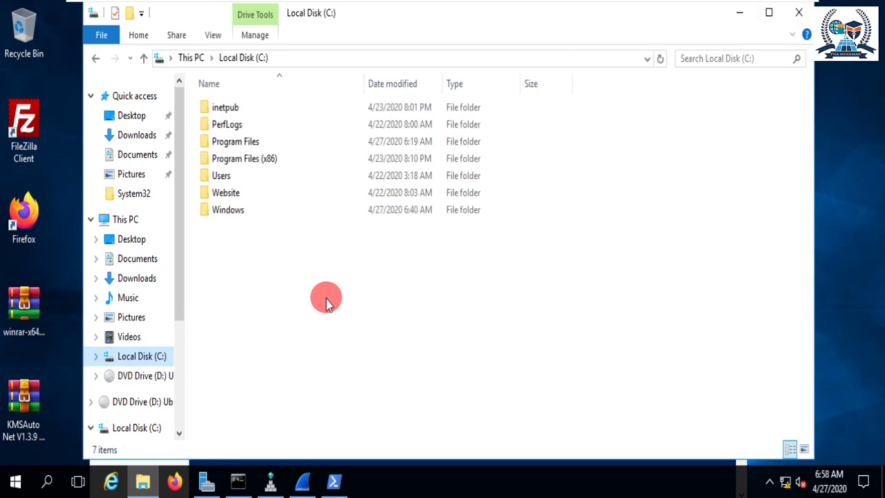
{"action": "double_click", "coordinate": [231, 193]}
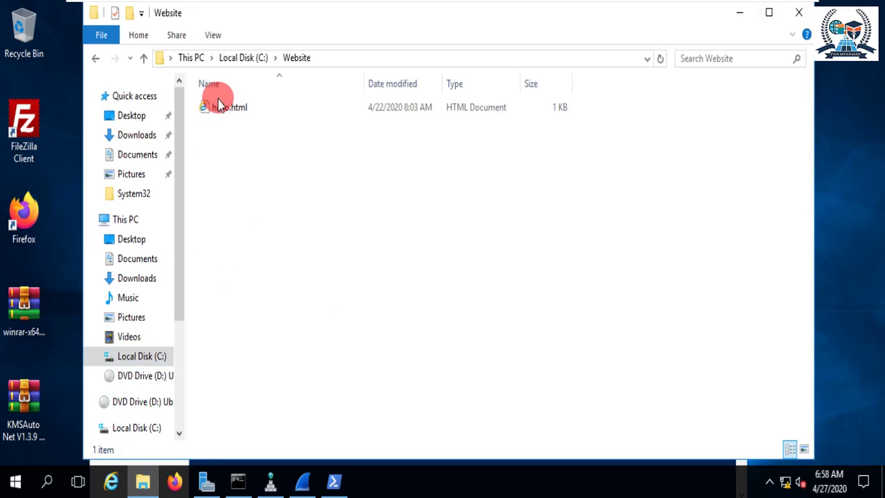
{"action": "left_click", "coordinate": [222, 107]}
{"action": "right_click", "coordinate": [223, 106]}
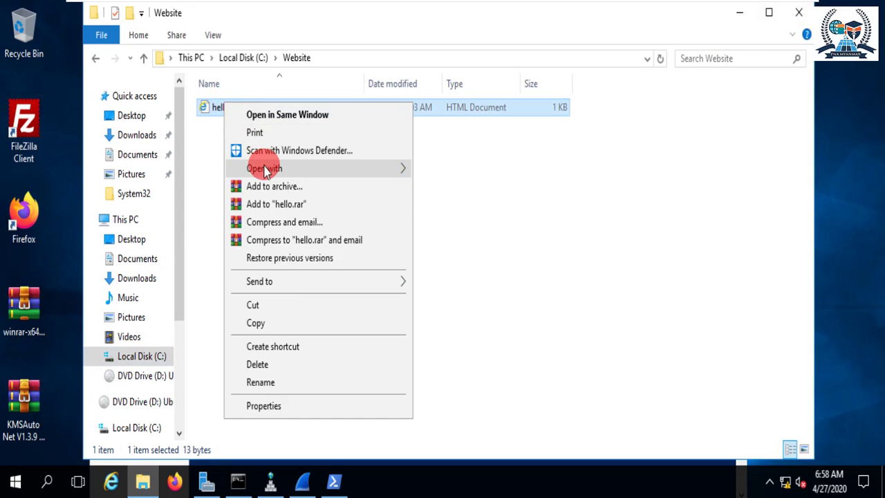
{"action": "mouse_move", "coordinate": [264, 169]}
{"action": "left_click", "coordinate": [456, 247]}
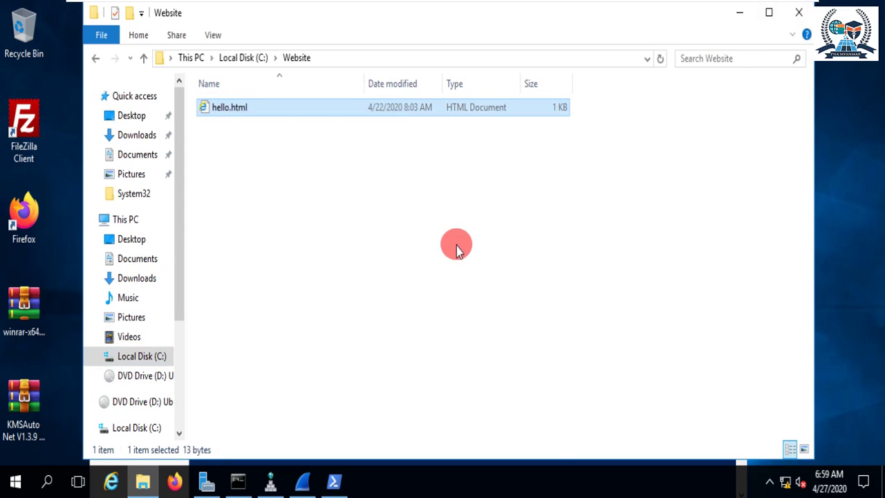
{"action": "left_click", "coordinate": [381, 374]}
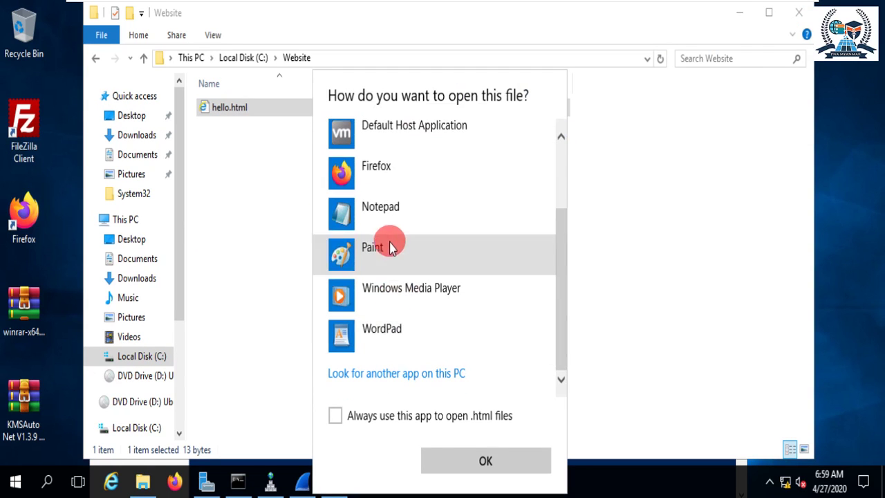
{"action": "left_click", "coordinate": [383, 209]}
{"action": "left_click", "coordinate": [442, 460]}
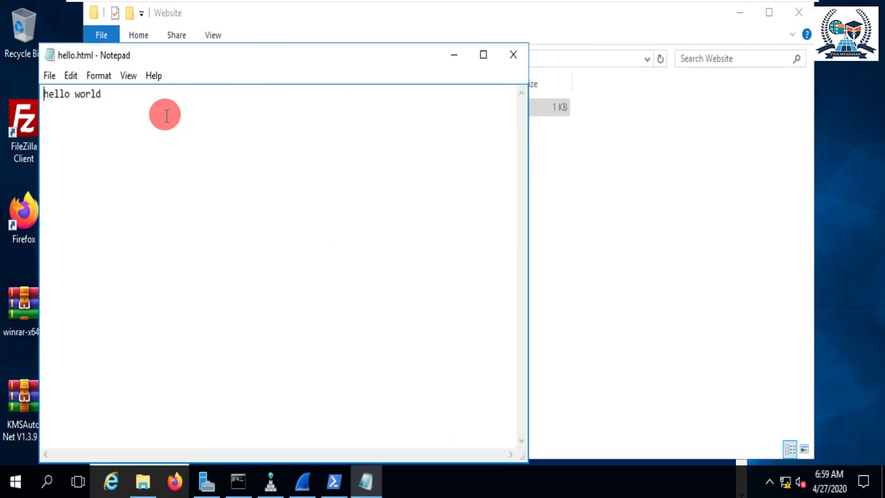
Step: Replace the whole text of hello.html with an opening <html> tag and a closing </html> tag, leaving blank lines between them
{"action": "left_click_drag", "start_coordinate": [247, 61], "coordinate": [336, 115]}
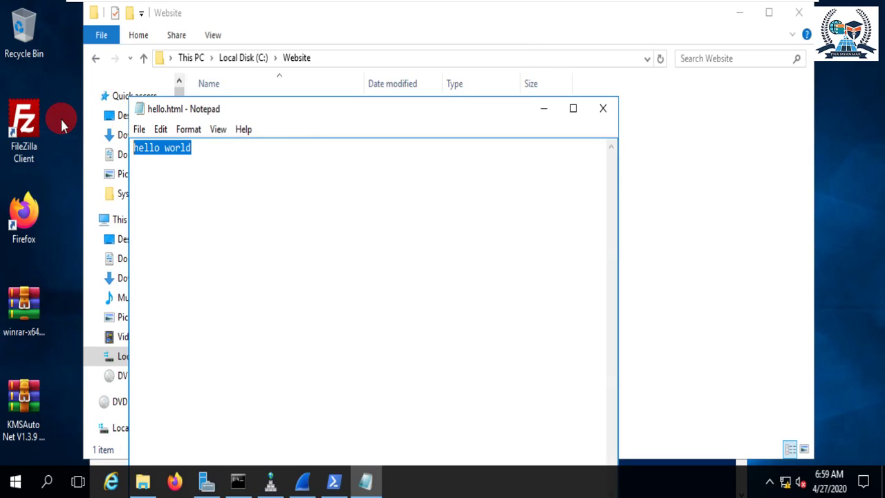
{"action": "type", "text": "H"}
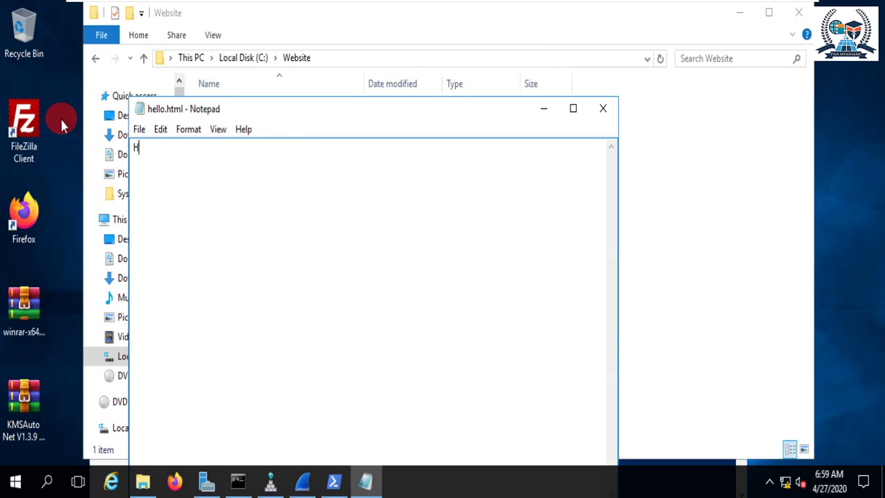
{"action": "type", "text": "tml"}
{"action": "key", "text": "Home"}
{"action": "type", "text": "<"}
{"action": "left_click", "coordinate": [183, 149]}
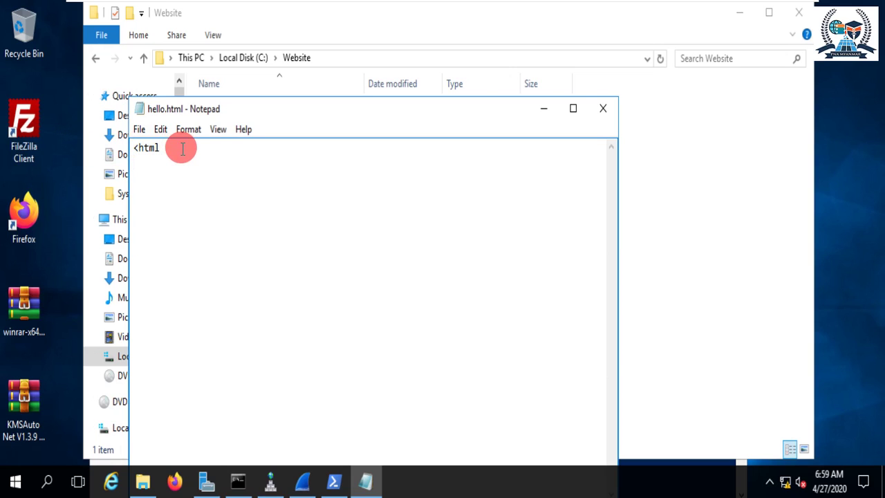
{"action": "type", "text": "</htmkl"}
{"action": "key", "text": "BackSpace"}
{"action": "key", "text": "BackSpace"}
{"action": "type", "text": "l"}
Step: Below the opening <html> tag, add the line <title> pnamyanmar </title>, a blank line and an opening <body> tag
{"action": "left_click", "coordinate": [159, 161]}
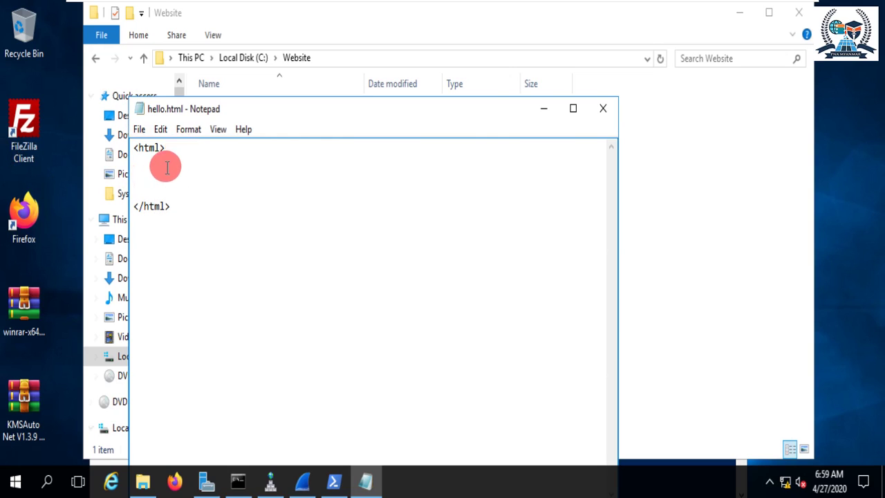
{"action": "type", "text": "<"}
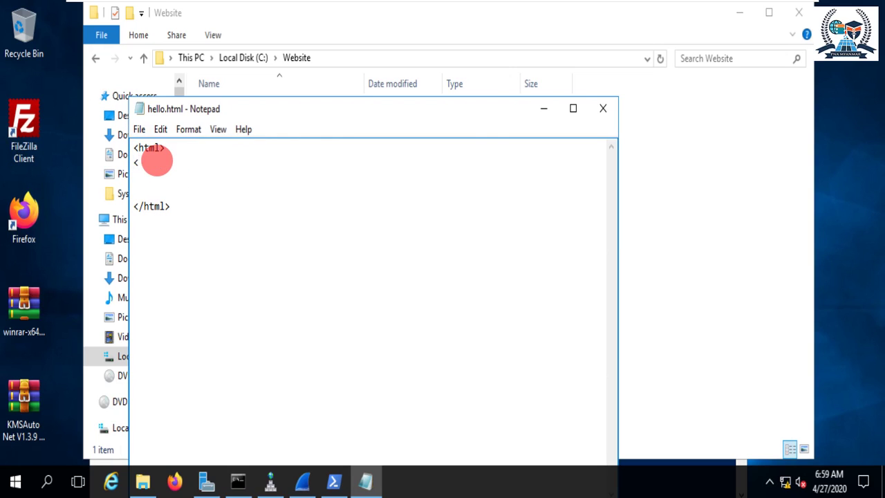
{"action": "type", "text": "h"}
{"action": "key", "text": "BackSpace"}
{"action": "type", "text": "title> pnamyanmar "}
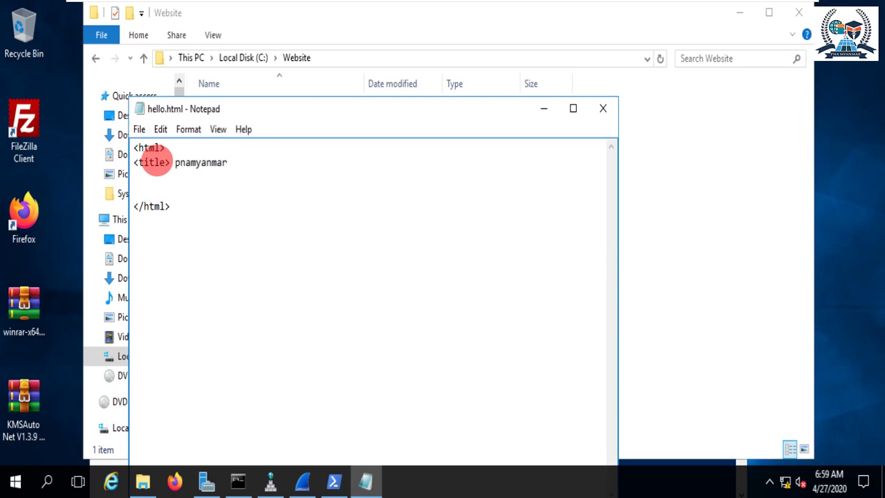
{"action": "type", "text": "</title>"}
{"action": "key", "text": "Return"}
{"action": "key", "text": "Return"}
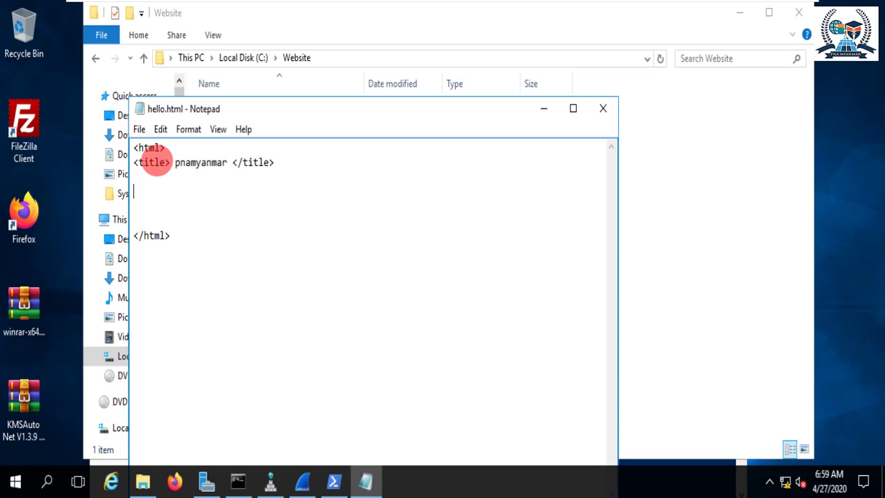
{"action": "type", "text": "<body"}
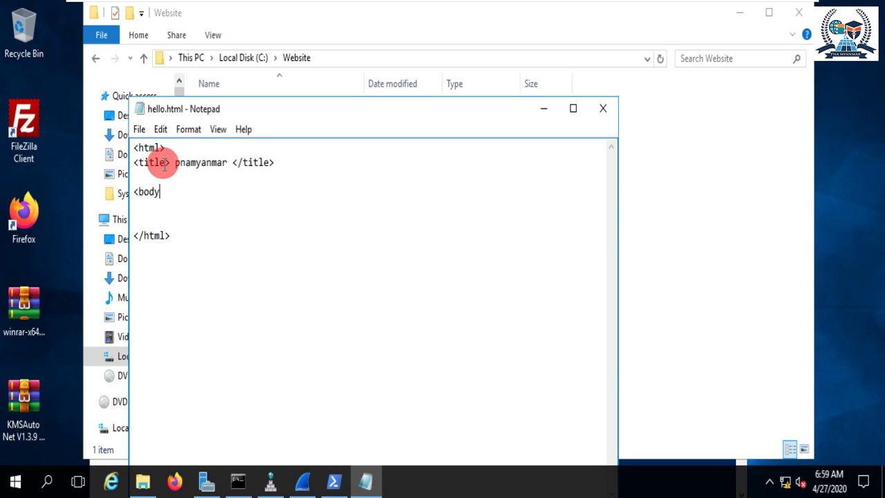
{"action": "type", "text": ">"}
{"action": "key", "text": "Return"}
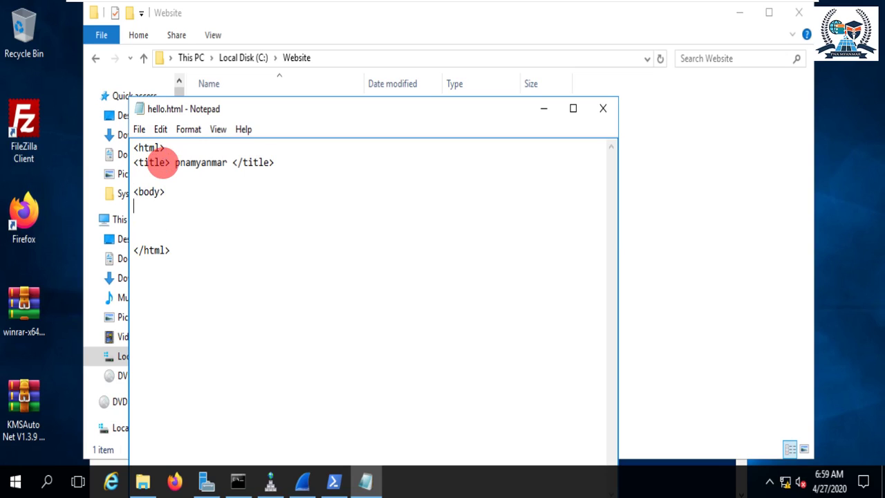
Step: Inside the body, add a center-aligned h1 heading in red font reading PMA MYANMAR ICT ACADEMY, closing the font and h1 tags
{"action": "type", "text": "<h1 align=\"center"}
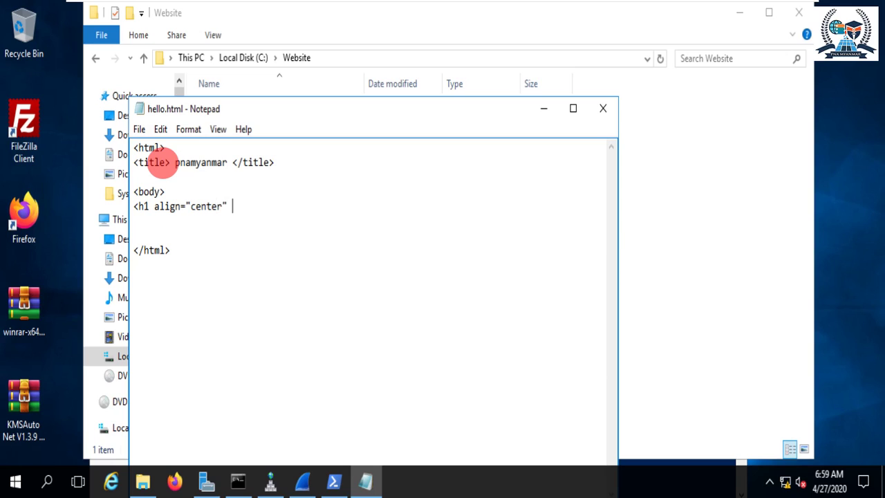
{"action": "type", "text": "\"."}
{"action": "type", "text": " <font "}
{"action": "type", "text": "color"}
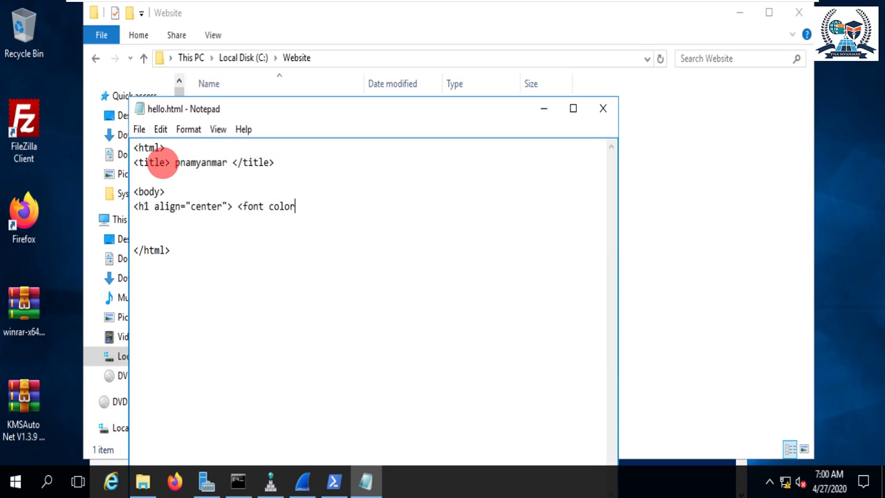
{"action": "type", "text": "=\"red\"> PMA MYANMR"}
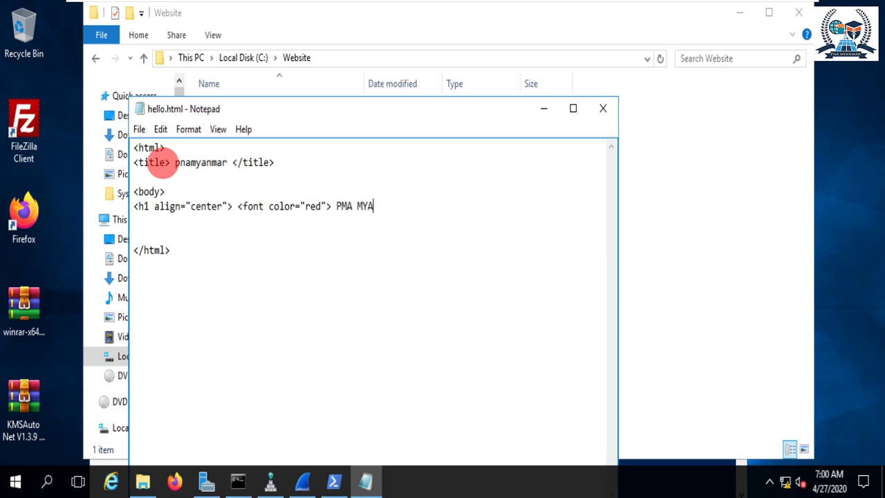
{"action": "key", "text": "BackSpace"}
{"action": "key", "text": "BackSpace"}
{"action": "type", "text": "AR ICR"}
{"action": "key", "text": "BackSpace"}
{"action": "type", "text": "T ACADEMY"}
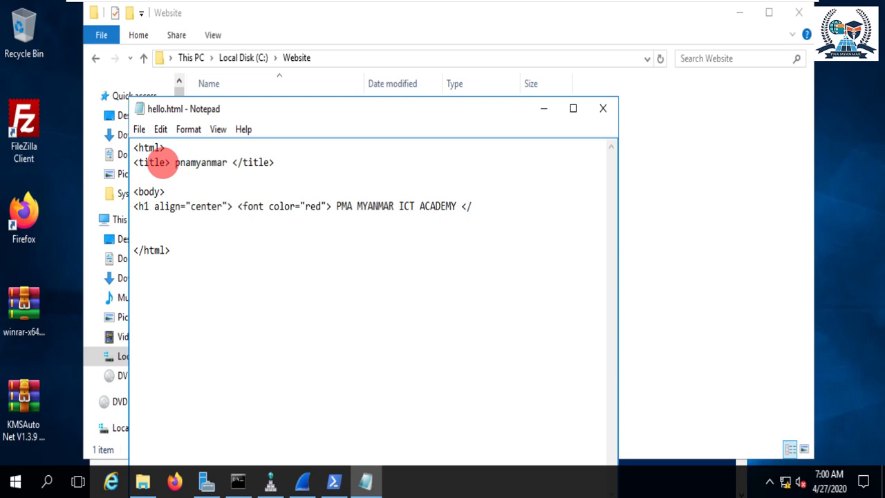
{"action": "type", "text": " </font></h1>"}
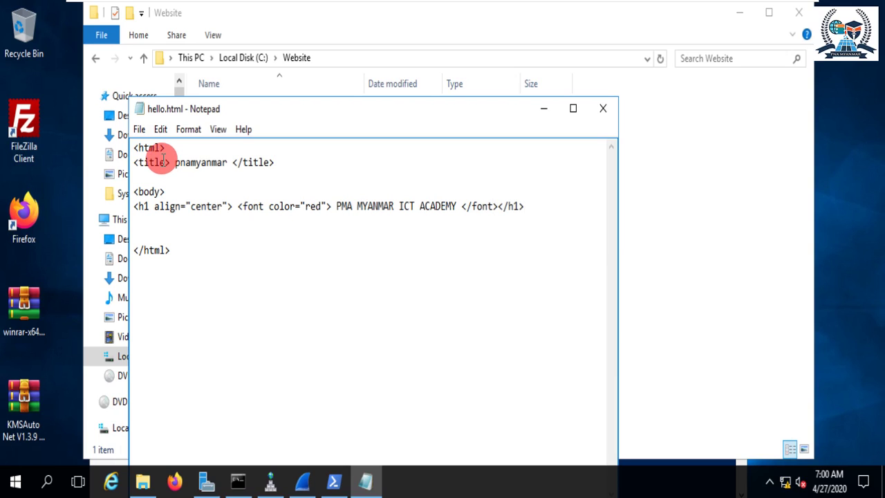
Step: Add a closing </body> tag above </html>, save hello.html and close it
{"action": "left_click", "coordinate": [185, 238]}
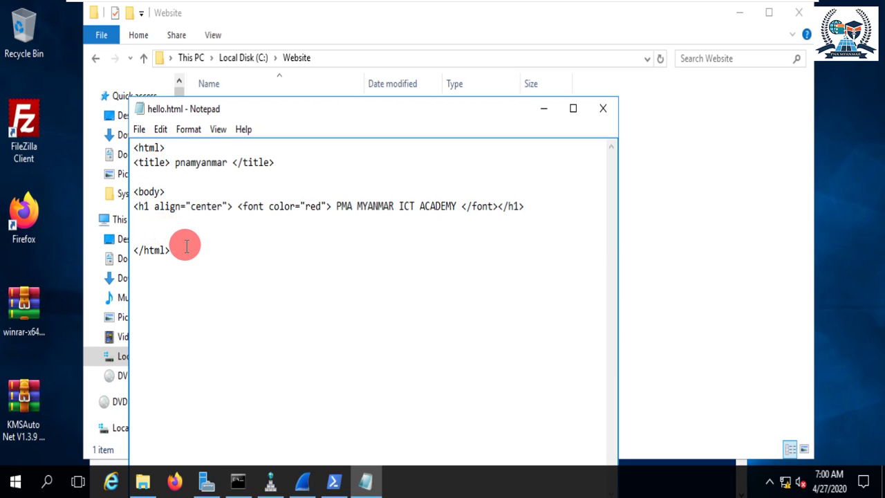
{"action": "type", "text": "</body>"}
{"action": "left_click", "coordinate": [447, 221]}
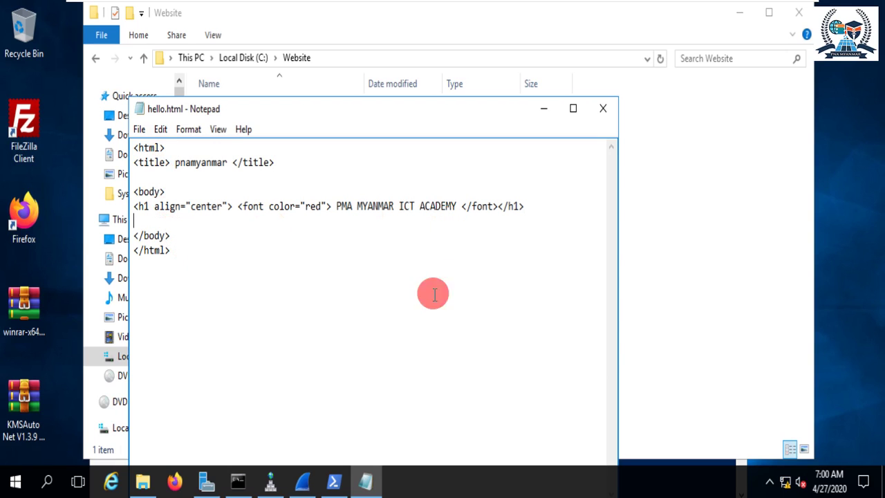
{"action": "left_click", "coordinate": [599, 111]}
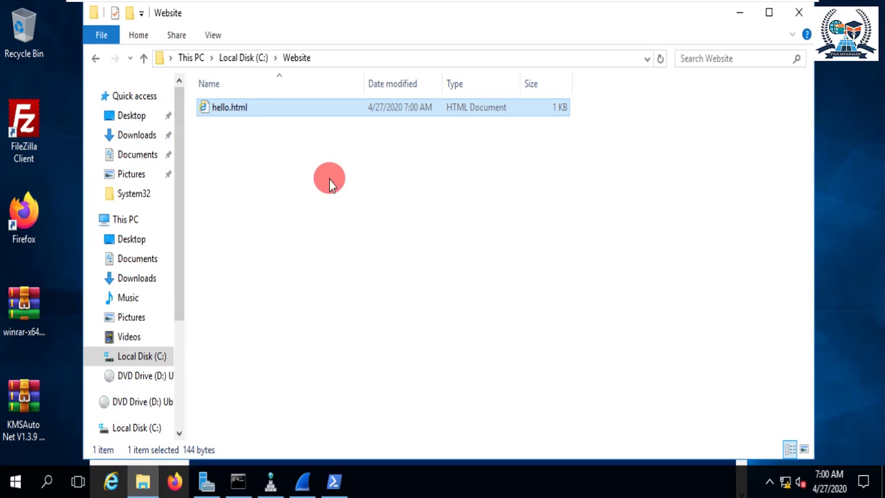
{"action": "left_click", "coordinate": [243, 57]}
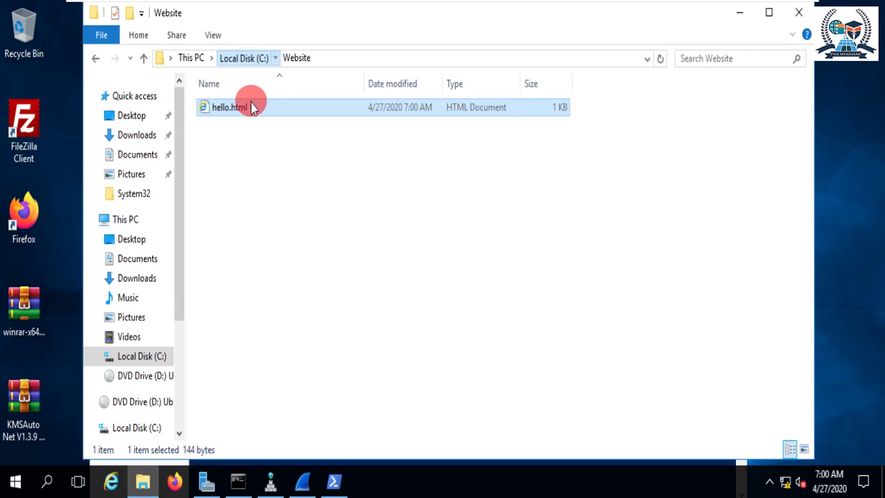
{"action": "left_click", "coordinate": [294, 432]}
{"action": "left_click", "coordinate": [334, 482]}
{"action": "left_click", "coordinate": [340, 306]}
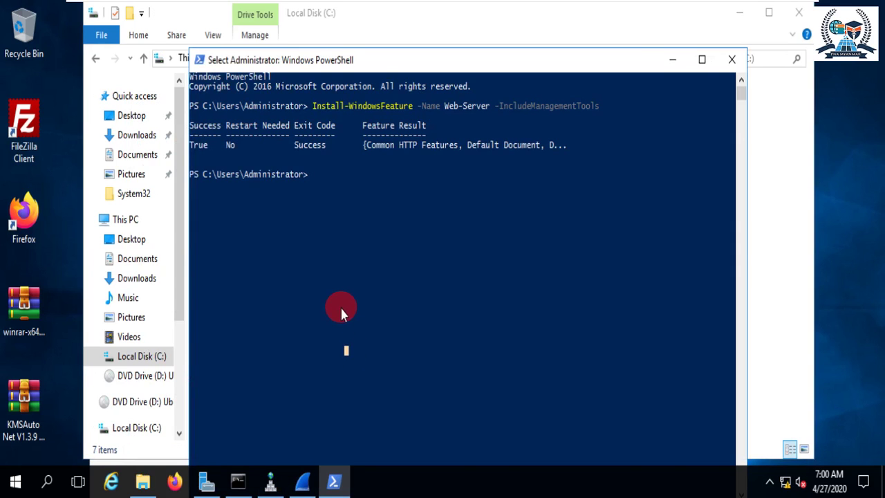
{"action": "key", "text": "Return"}
{"action": "key", "text": "Return"}
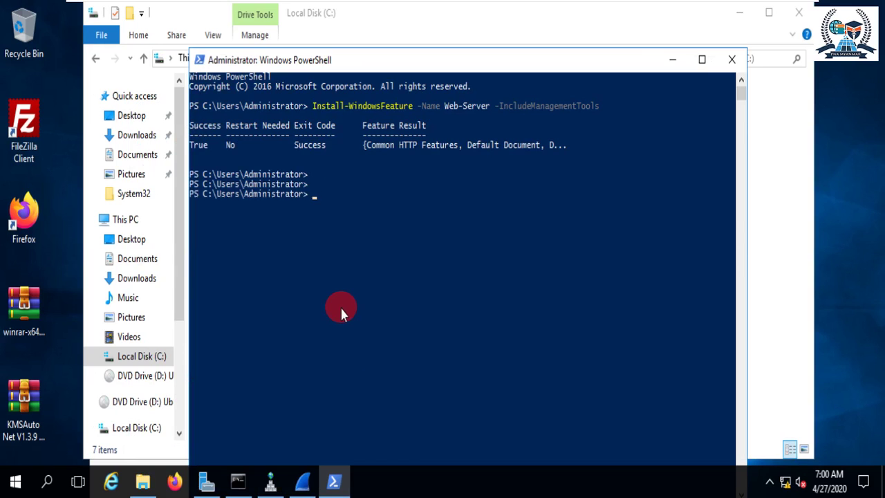
Step: Switch to Server Manager and open Internet Information Services (IIS) Manager for the server listed under IIS
{"action": "left_click", "coordinate": [210, 483]}
{"action": "double_click", "coordinate": [522, 119]}
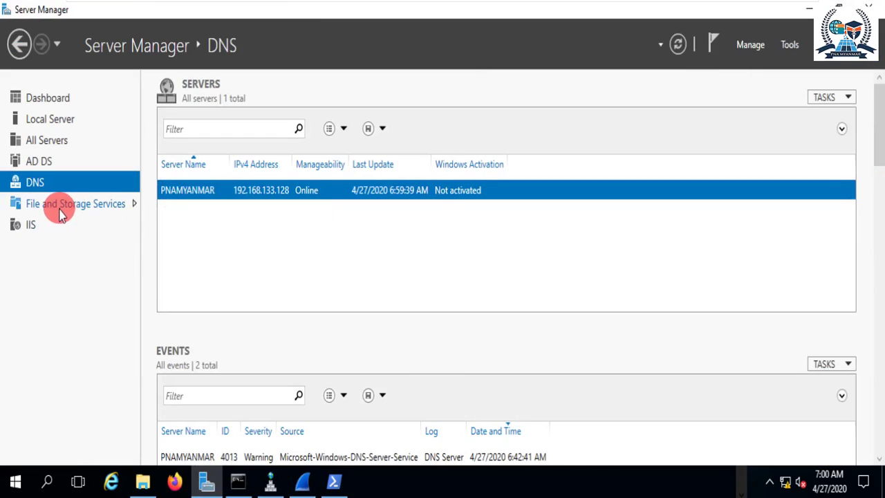
{"action": "left_click", "coordinate": [60, 210]}
{"action": "left_click", "coordinate": [24, 226]}
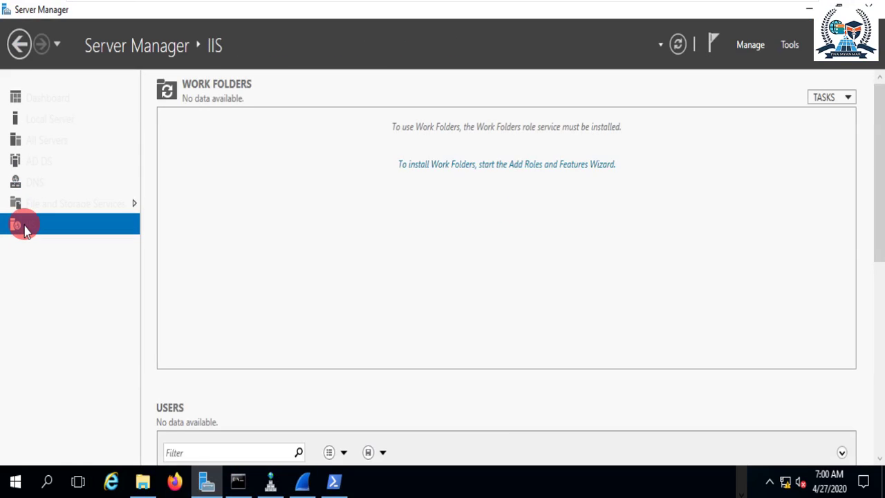
{"action": "right_click", "coordinate": [429, 188]}
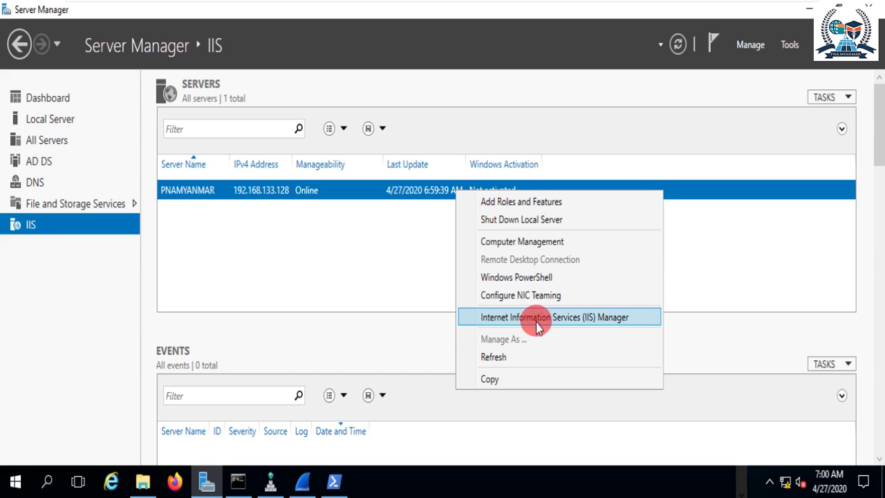
{"action": "left_click", "coordinate": [596, 319]}
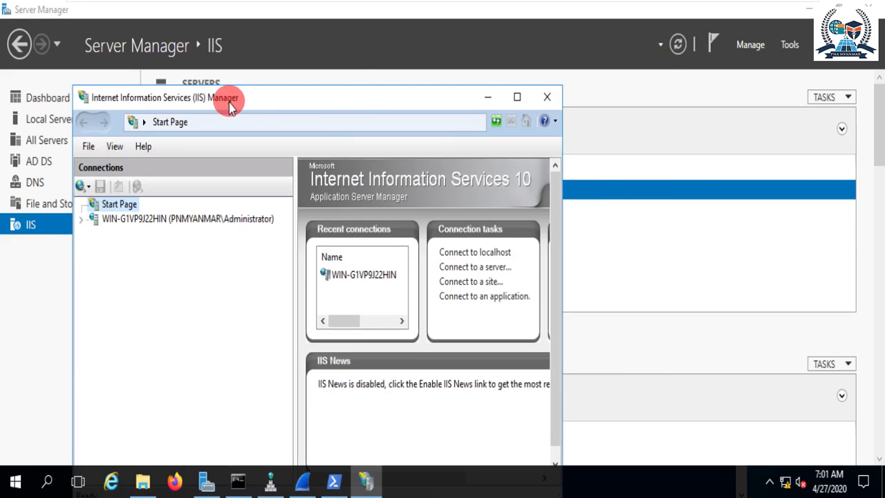
Step: Enlarge the IIS Manager window and remove the Default Web Site from the server's Sites
{"action": "left_click_drag", "start_coordinate": [363, 99], "coordinate": [561, 30]}
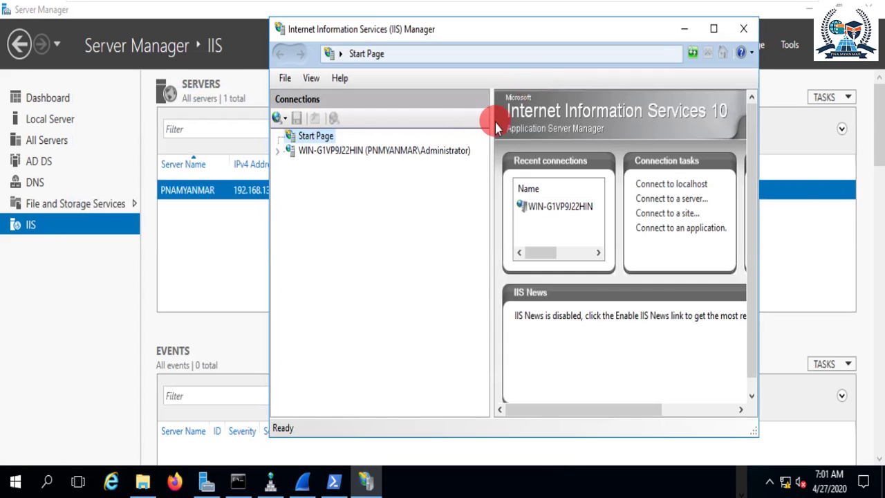
{"action": "left_click", "coordinate": [301, 152]}
{"action": "left_click", "coordinate": [278, 151]}
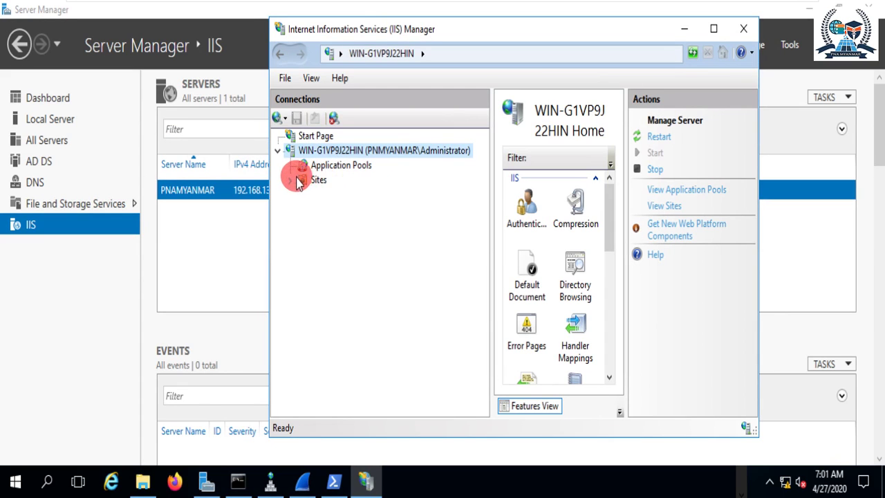
{"action": "left_click", "coordinate": [289, 180]}
{"action": "left_click", "coordinate": [334, 194]}
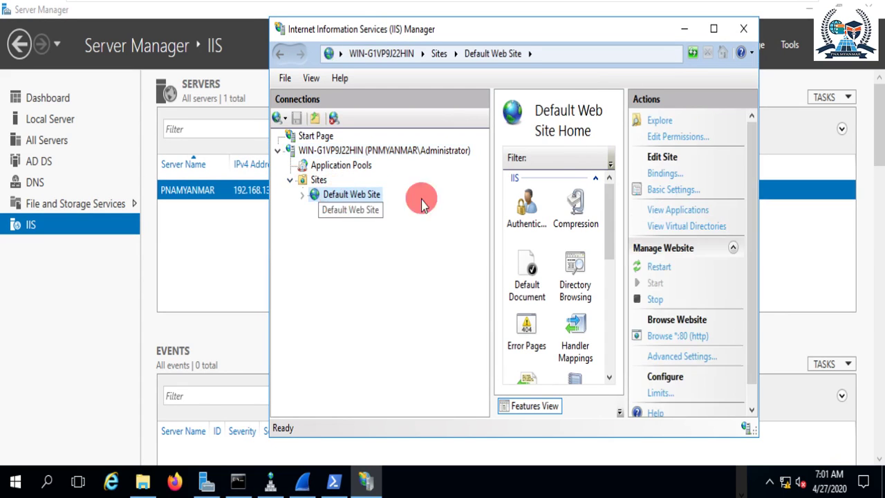
{"action": "left_click", "coordinate": [714, 29]}
{"action": "right_click", "coordinate": [104, 174]}
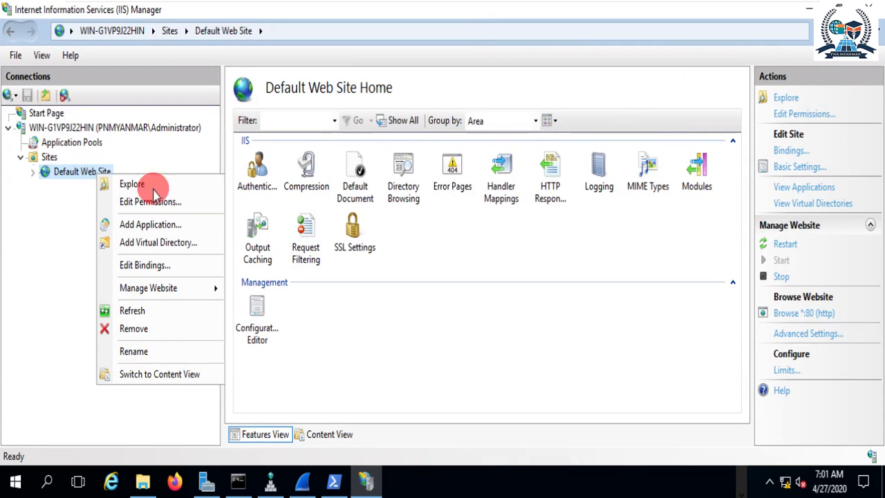
{"action": "left_click", "coordinate": [142, 329]}
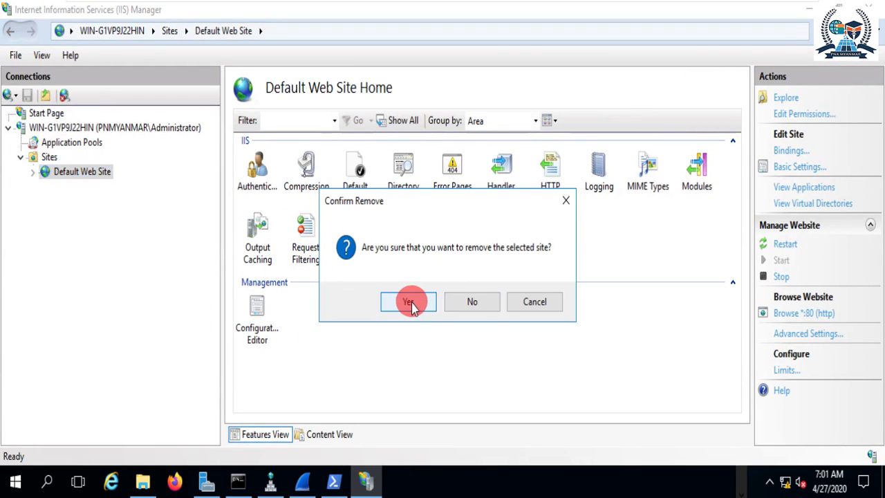
{"action": "left_click", "coordinate": [408, 302]}
Step: Start adding a new website under Sites with the site name PNA MYANMAR SITE
{"action": "right_click", "coordinate": [43, 159]}
{"action": "left_click", "coordinate": [206, 217]}
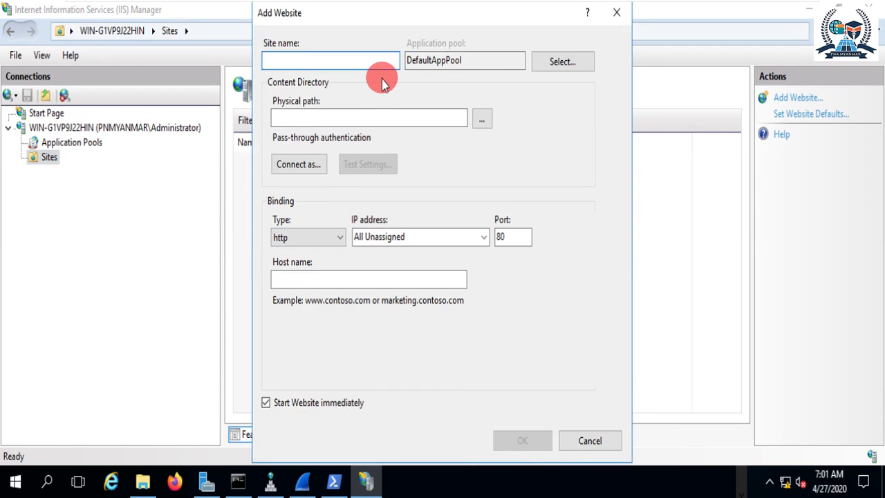
{"action": "type", "text": "Pna"}
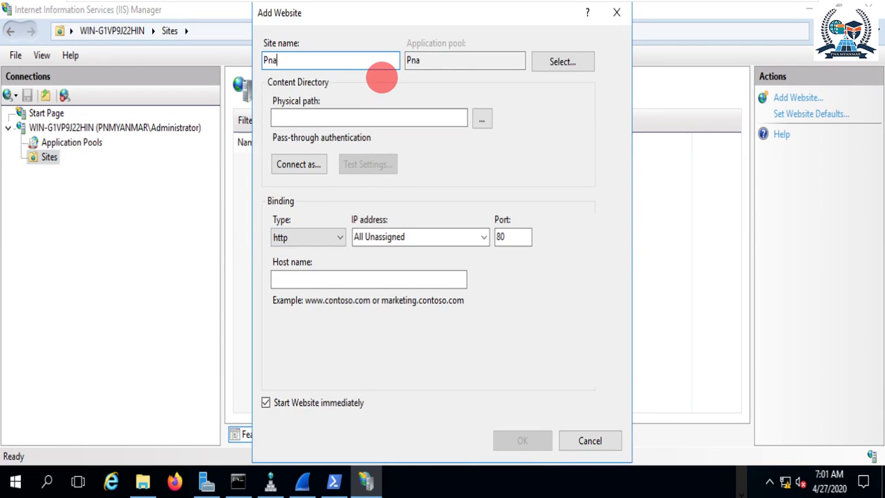
{"action": "key", "text": "BackSpace"}
{"action": "key", "text": "BackSpace"}
{"action": "type", "text": "NA MYANMAR"}
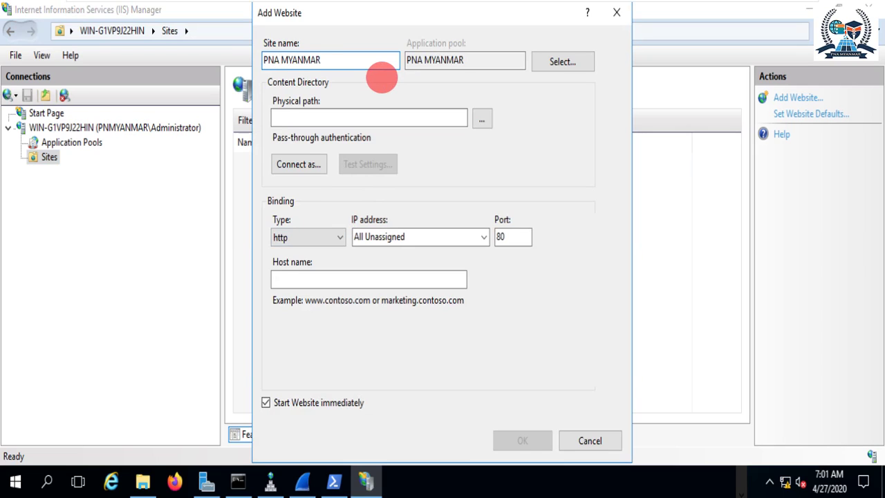
{"action": "type", "text": " SITE"}
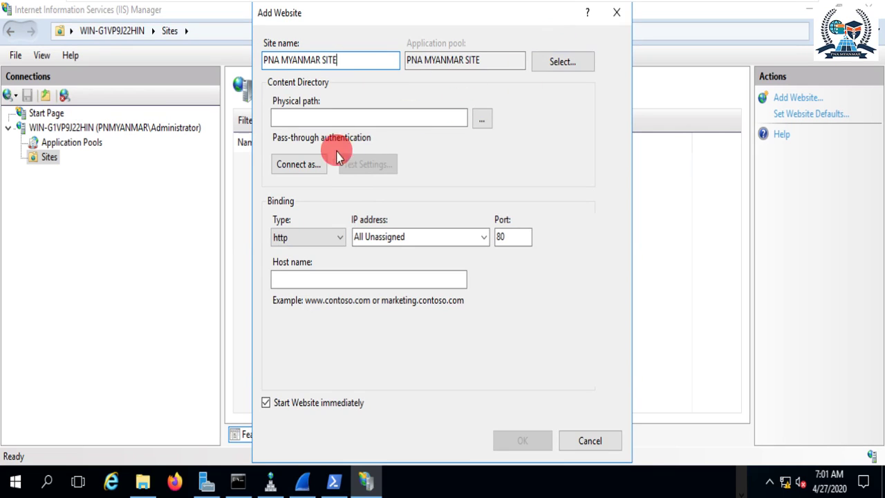
Step: Set the new site's physical path to the Website folder on Local Disk (C:)
{"action": "left_click", "coordinate": [477, 121]}
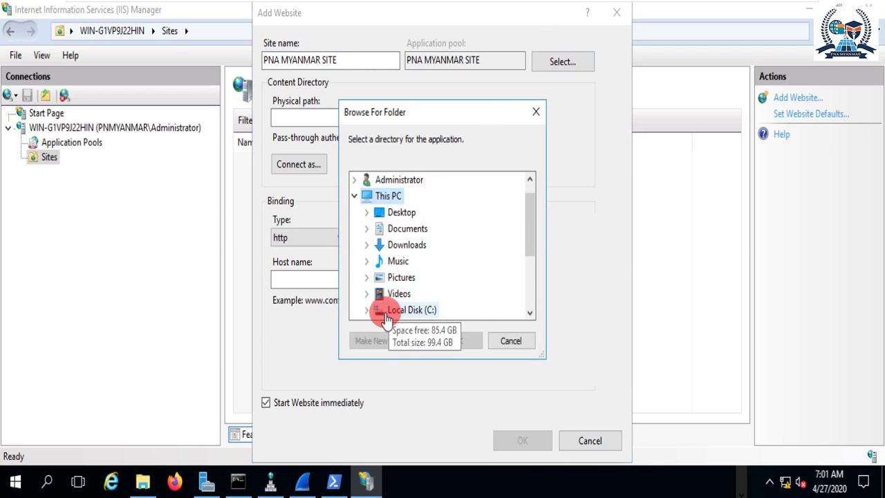
{"action": "scroll", "coordinate": [386, 317], "scroll_direction": "down", "scroll_amount": 2}
{"action": "left_click", "coordinate": [367, 207]}
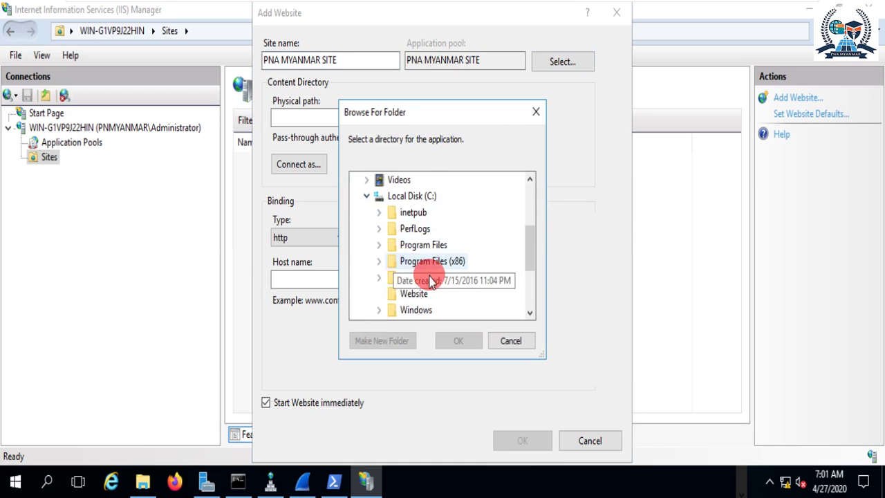
{"action": "scroll", "coordinate": [434, 284], "scroll_direction": "down", "scroll_amount": 1}
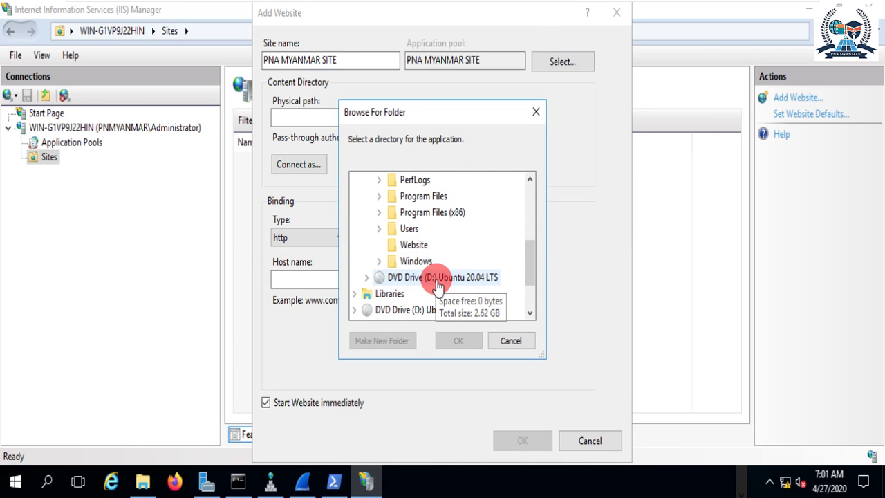
{"action": "left_click", "coordinate": [401, 245]}
{"action": "left_click", "coordinate": [476, 341]}
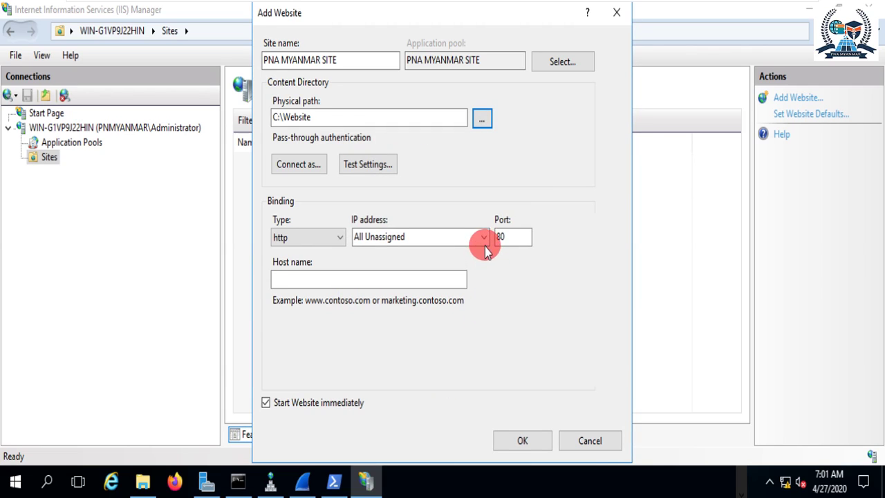
Step: Bind the new site to IP address 192.168.133.128 and create the website
{"action": "left_click", "coordinate": [484, 244]}
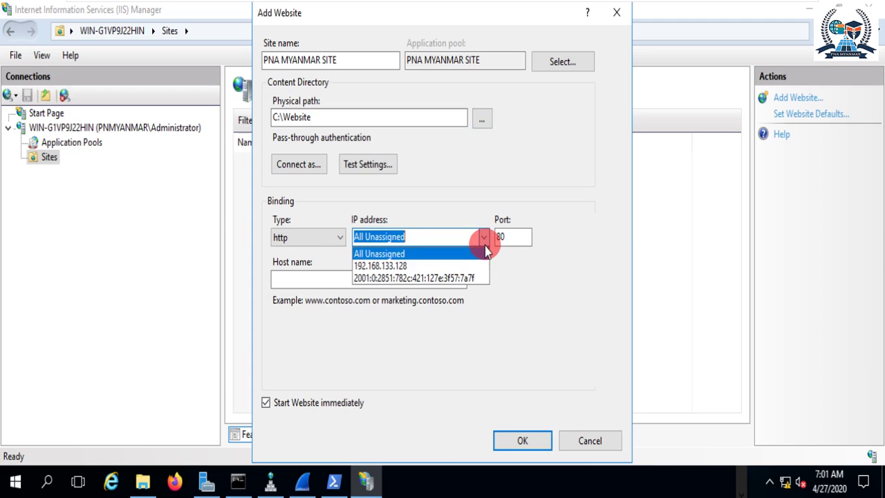
{"action": "left_click", "coordinate": [406, 267]}
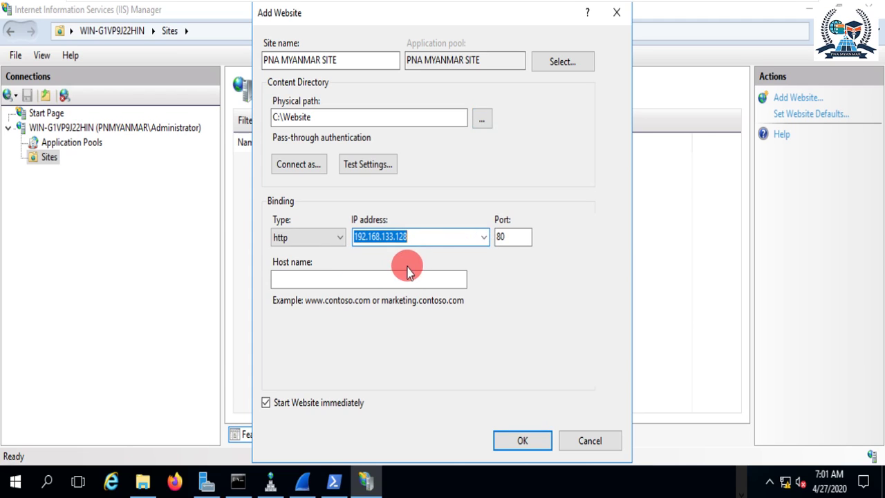
{"action": "left_click", "coordinate": [380, 279]}
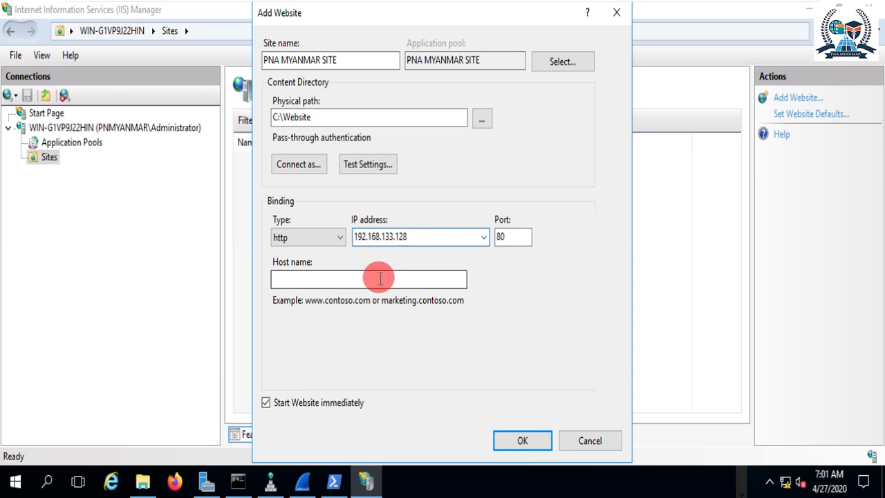
{"action": "left_click", "coordinate": [527, 438]}
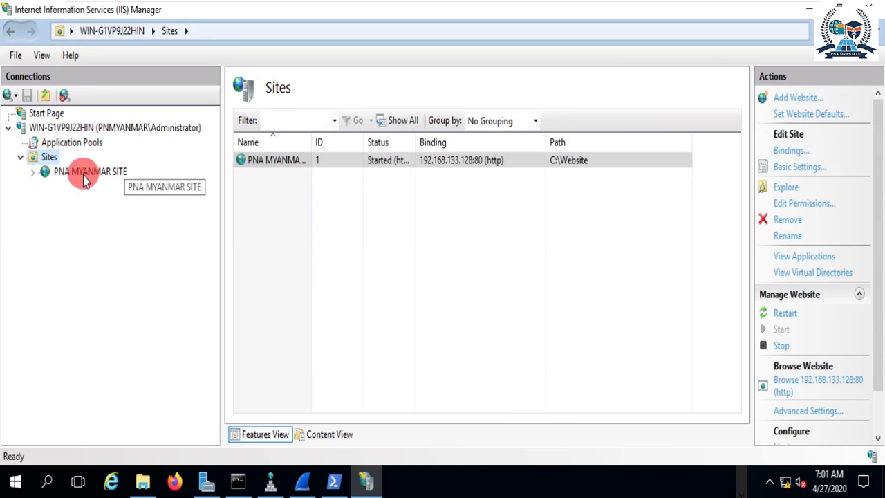
Step: Open the Default Document settings of PNA MYANMAR SITE
{"action": "left_click", "coordinate": [84, 174]}
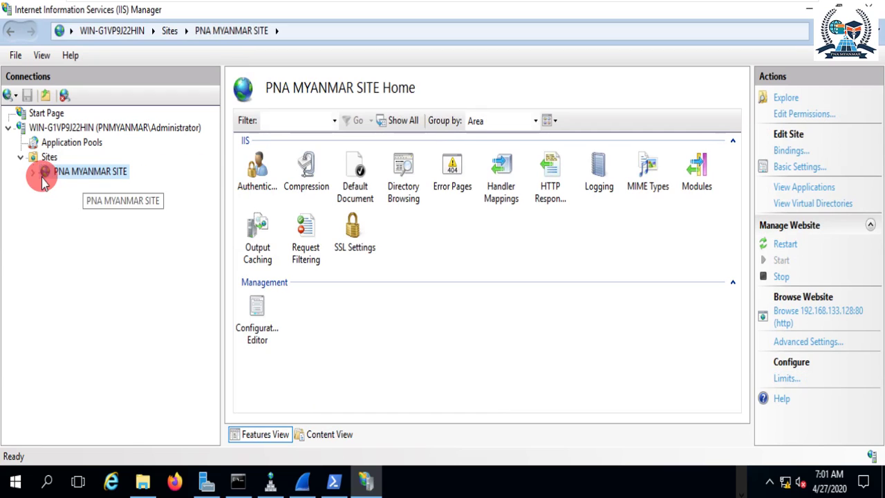
{"action": "double_click", "coordinate": [43, 179]}
{"action": "left_click", "coordinate": [67, 178]}
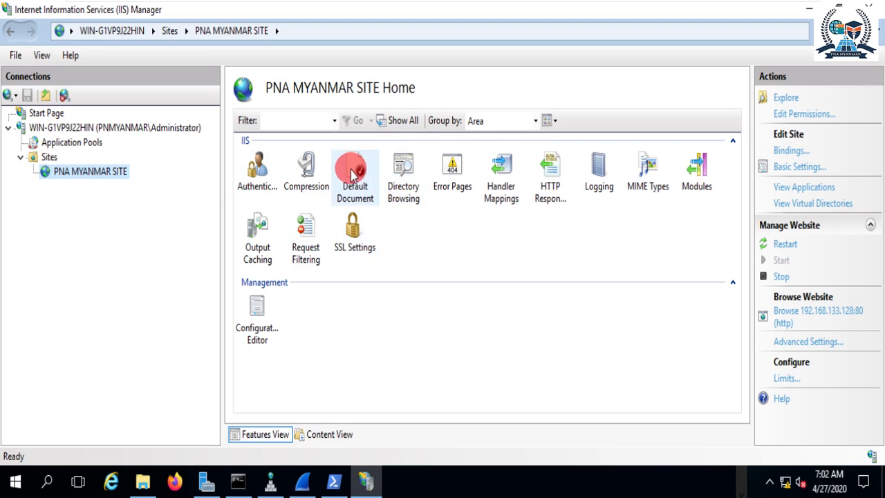
{"action": "left_click", "coordinate": [373, 174]}
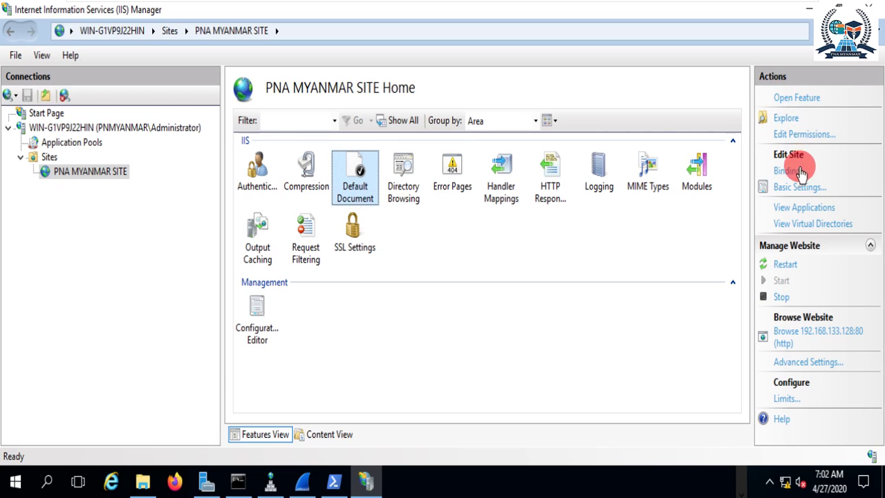
{"action": "right_click", "coordinate": [346, 170]}
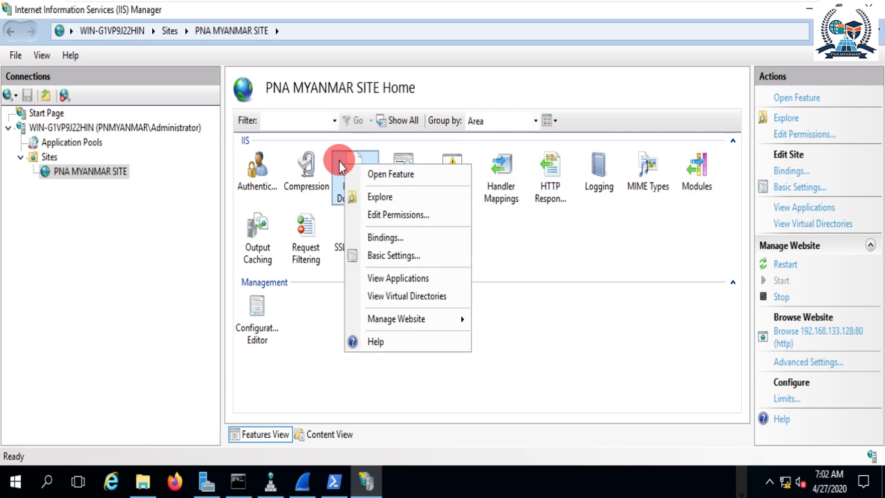
{"action": "left_click", "coordinate": [347, 173]}
{"action": "double_click", "coordinate": [347, 175]}
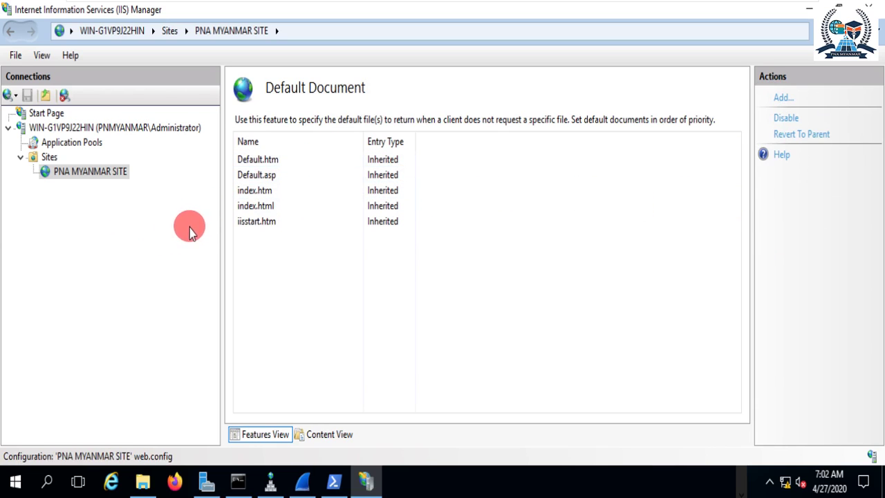
Step: Start adding a default document for the site and check the page's file name in the C:\Website folder in File Explorer
{"action": "left_click", "coordinate": [283, 163]}
{"action": "left_click", "coordinate": [281, 175]}
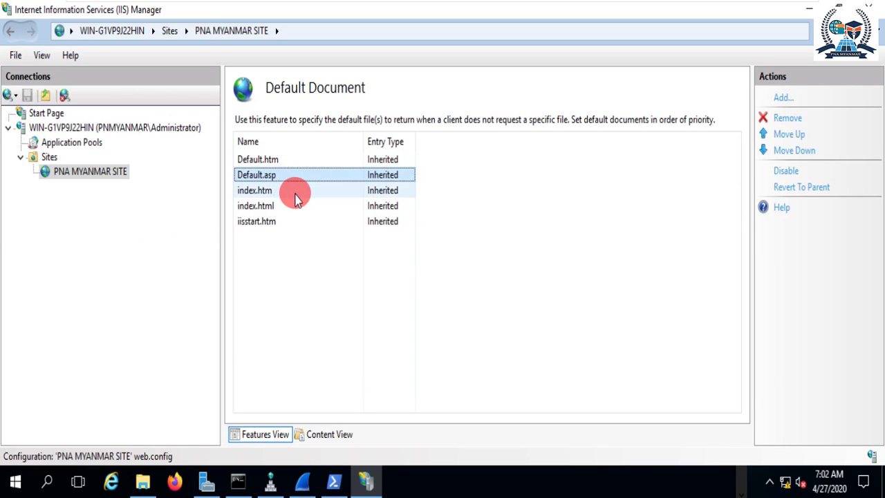
{"action": "left_click", "coordinate": [782, 97]}
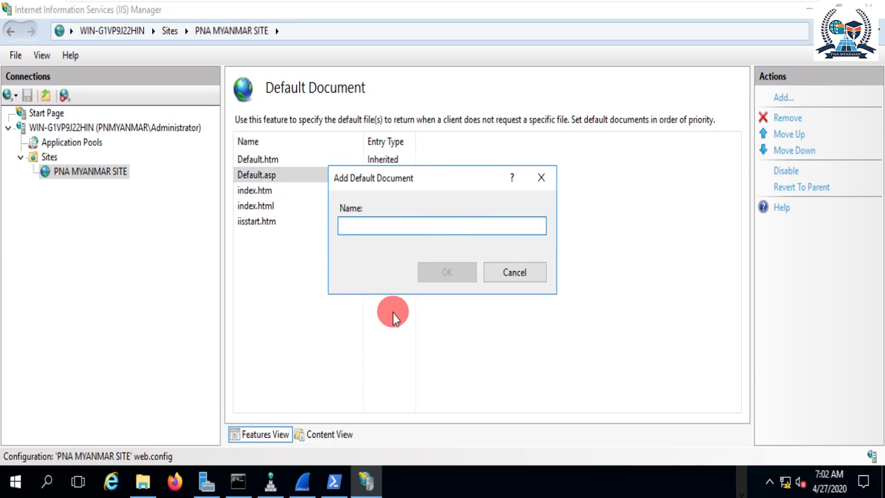
{"action": "left_click", "coordinate": [143, 481]}
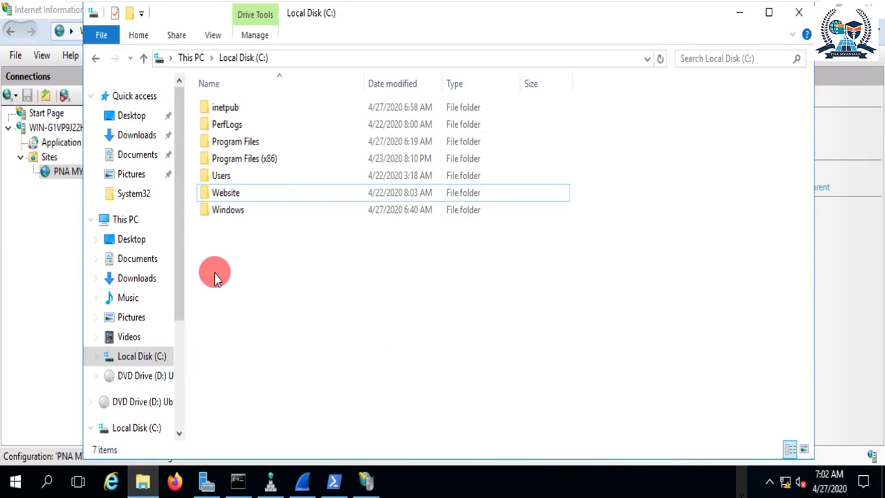
{"action": "double_click", "coordinate": [228, 193]}
{"action": "left_click", "coordinate": [231, 109]}
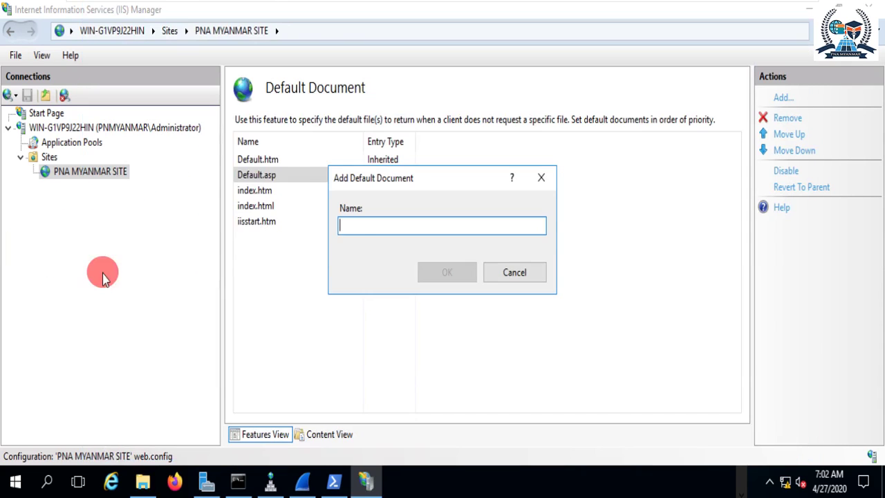
Step: Add hello.html as a default document of the site
{"action": "type", "text": "HEL"}
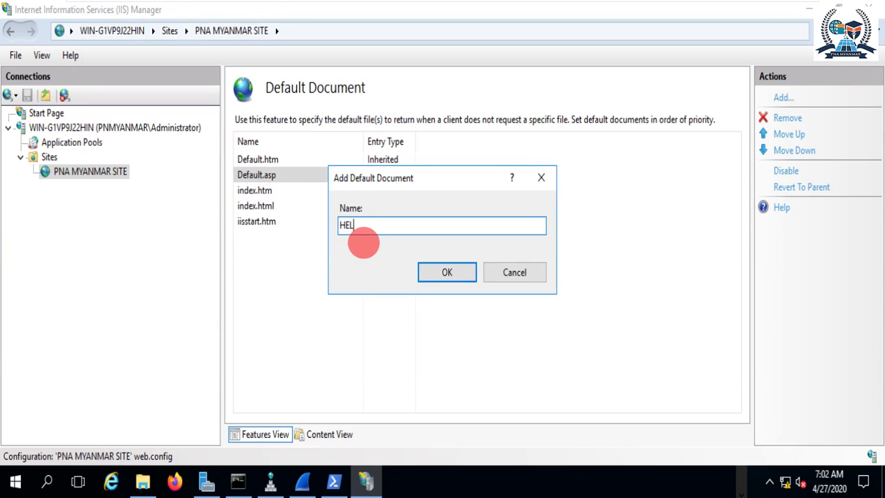
{"action": "key", "text": "BackSpace"}
{"action": "key", "text": "BackSpace"}
{"action": "key", "text": "BackSpace"}
{"action": "type", "text": "h"}
{"action": "key", "text": "Return"}
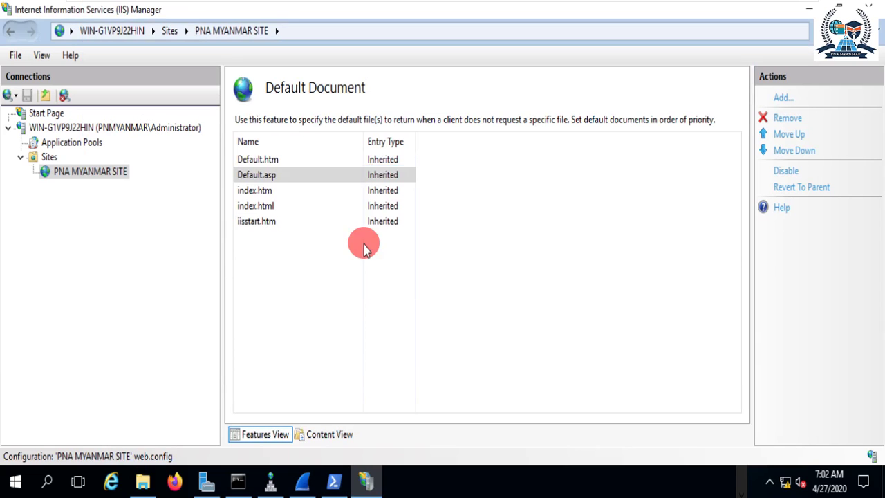
{"action": "left_click", "coordinate": [339, 159]}
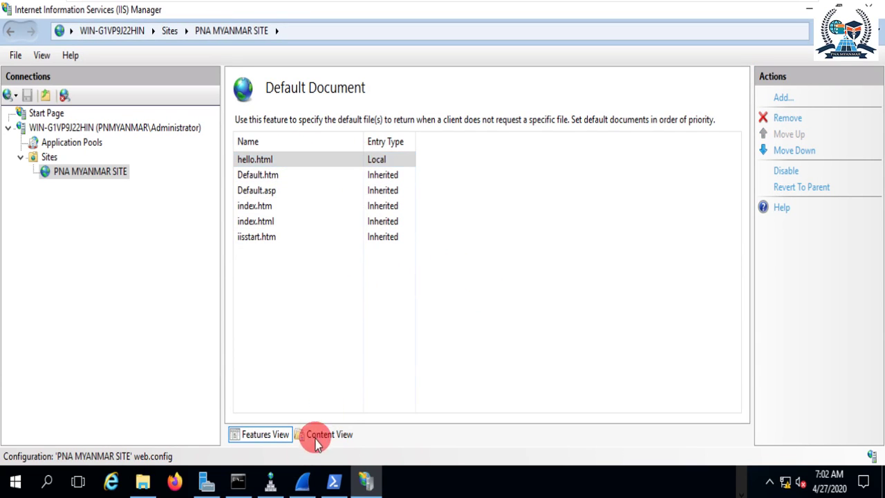
Step: Switch to Firefox and browse to 192.168.133.128 to check the hosted page
{"action": "left_click", "coordinate": [193, 478]}
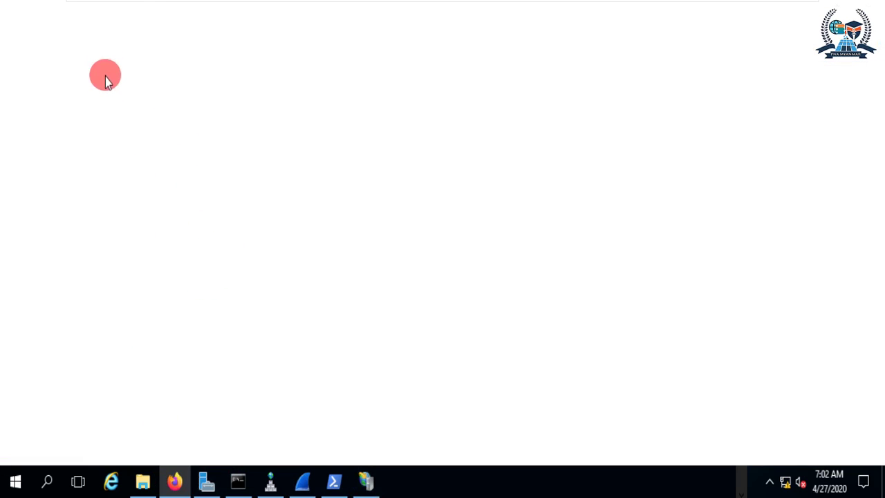
{"action": "left_click", "coordinate": [193, 39]}
{"action": "left_click", "coordinate": [194, 38]}
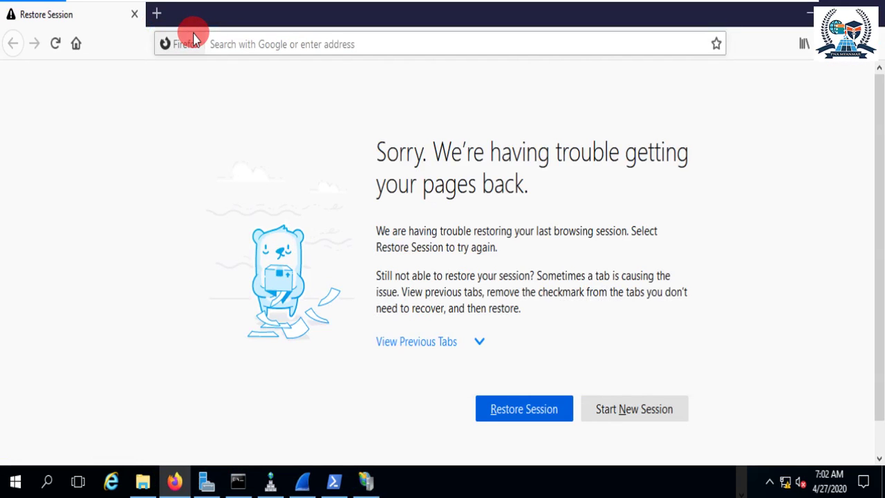
{"action": "type", "text": "1"}
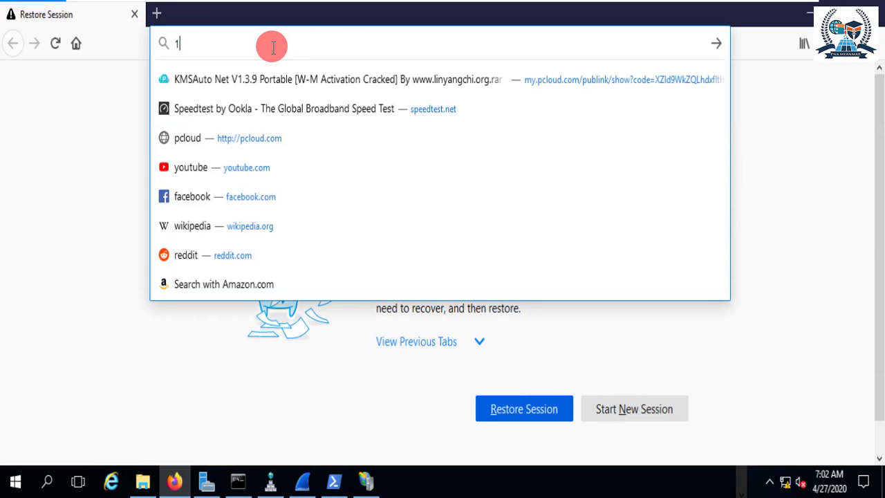
{"action": "type", "text": "92.168.1"}
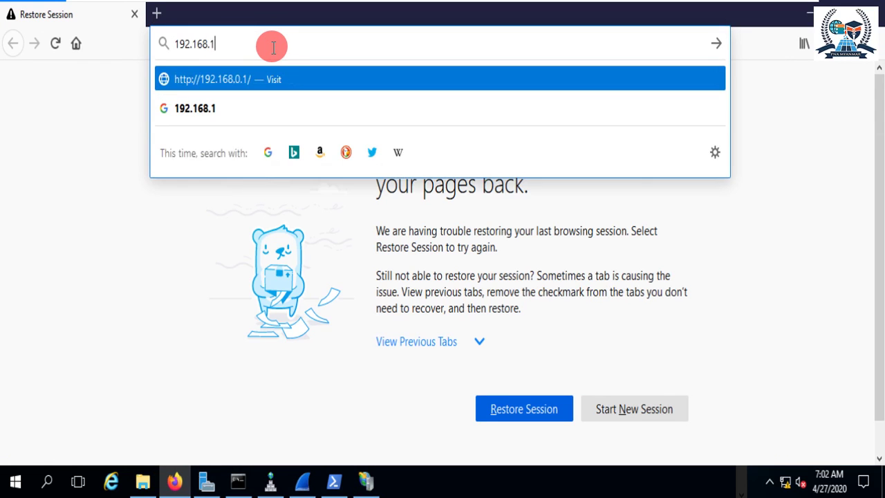
{"action": "type", "text": "33.128"}
{"action": "key", "text": "Return"}
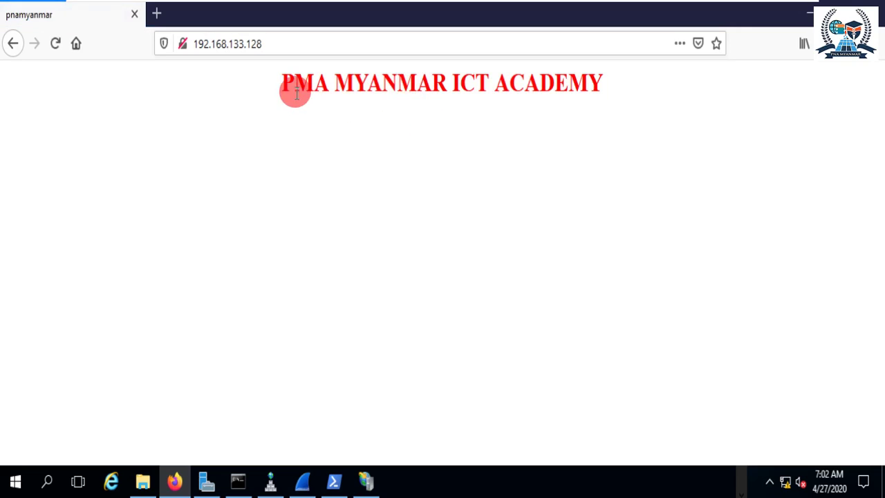
{"action": "left_click_drag", "start_coordinate": [284, 84], "coordinate": [616, 93]}
{"action": "left_click", "coordinate": [365, 429]}
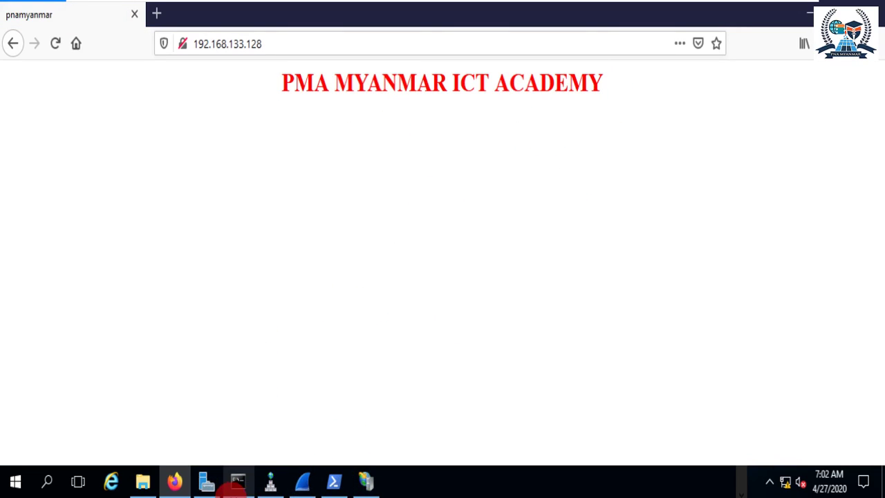
Step: Switch to File Explorer and open hello.html from the Website folder in Notepad
{"action": "left_click", "coordinate": [143, 481]}
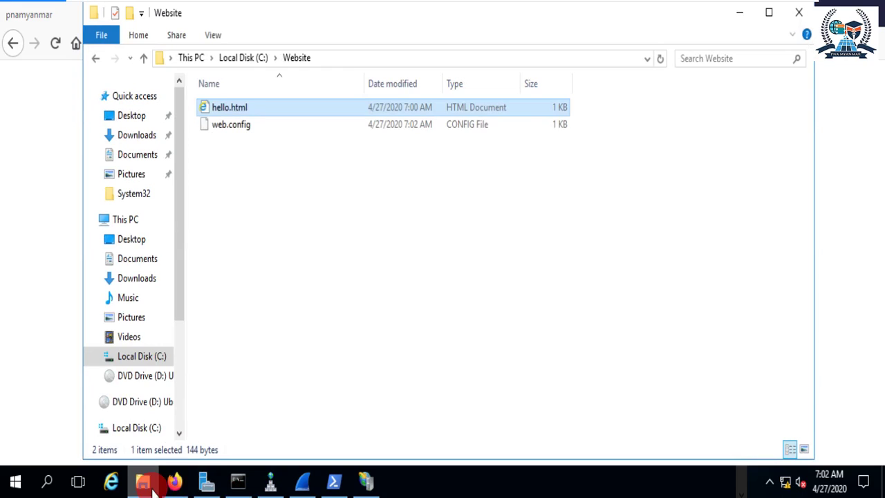
{"action": "left_click", "coordinate": [255, 124]}
{"action": "right_click", "coordinate": [261, 110]}
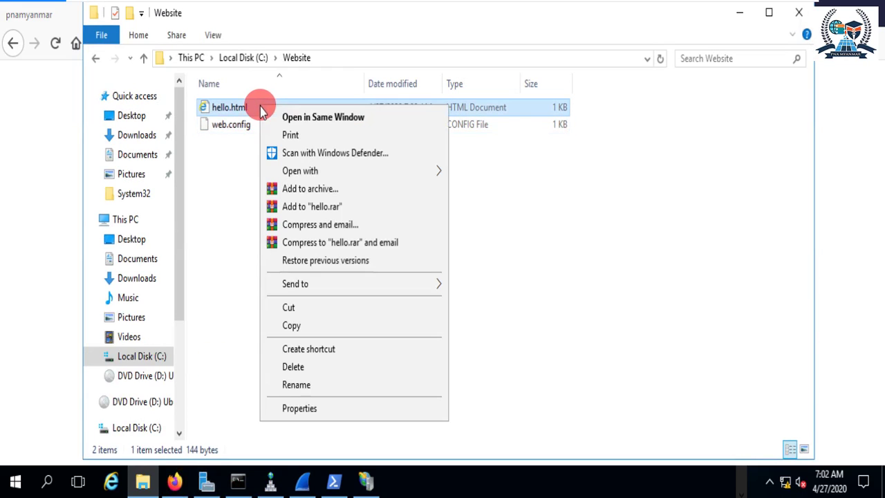
{"action": "mouse_move", "coordinate": [291, 171]}
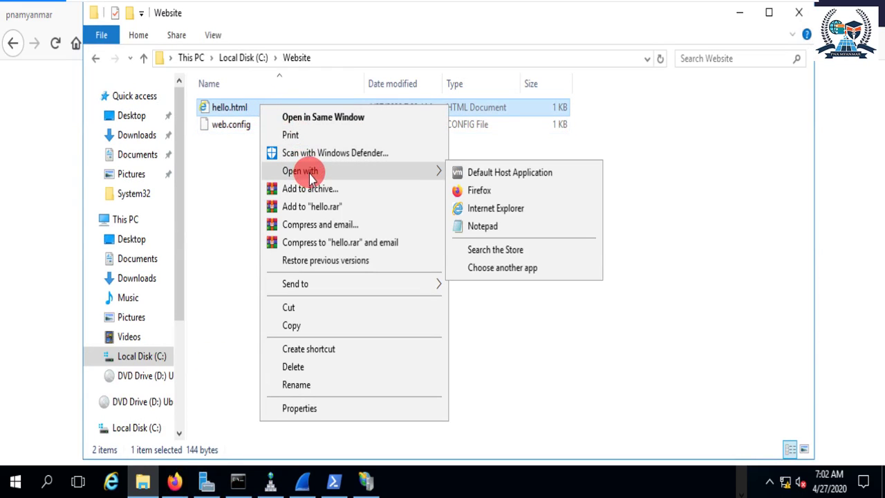
{"action": "left_click", "coordinate": [484, 225]}
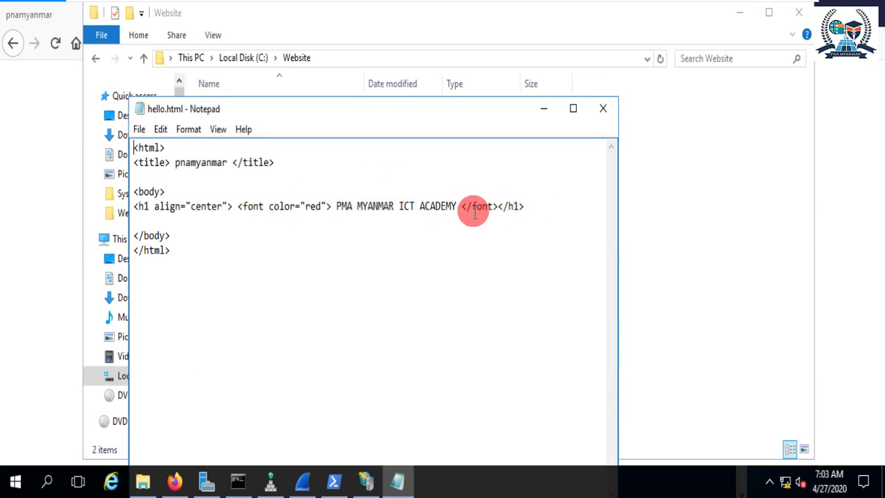
Step: Add an h2 line reading "Welcome to PNA MYANMAR ICT ACADEMY" below the h1 heading, then save and close hello.html
{"action": "left_click", "coordinate": [334, 222]}
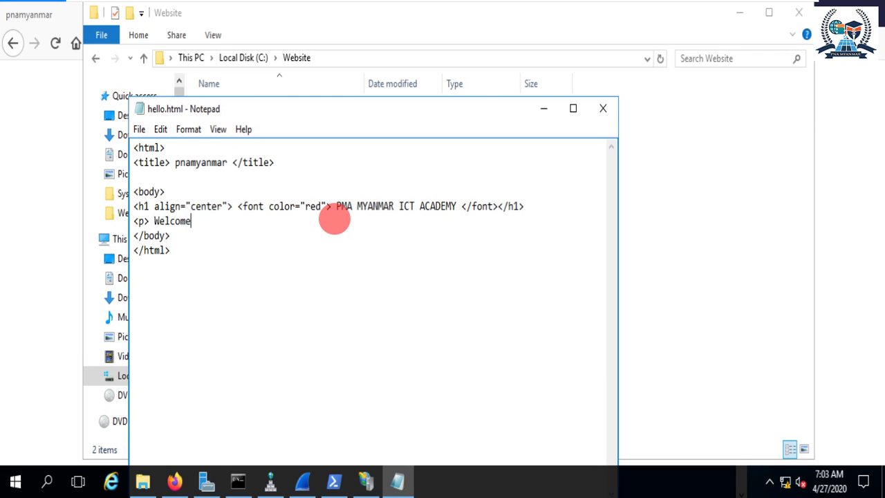
{"action": "key", "text": "BackSpace"}
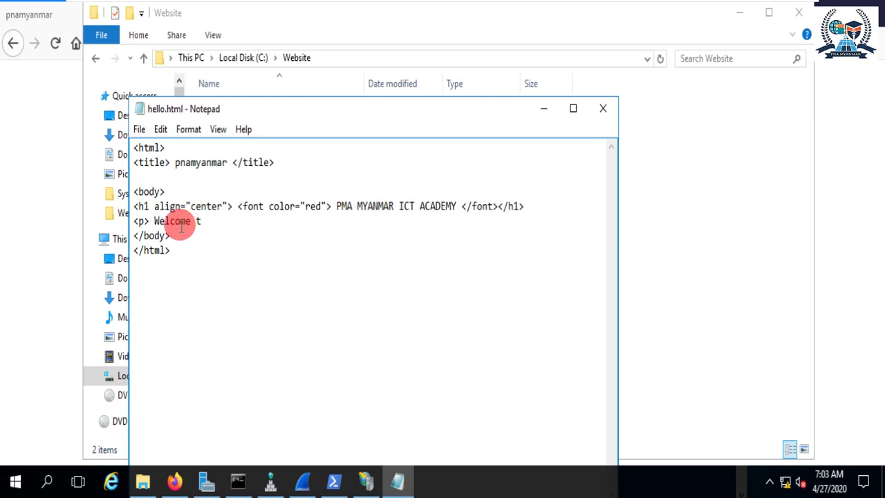
{"action": "left_click", "coordinate": [146, 221]}
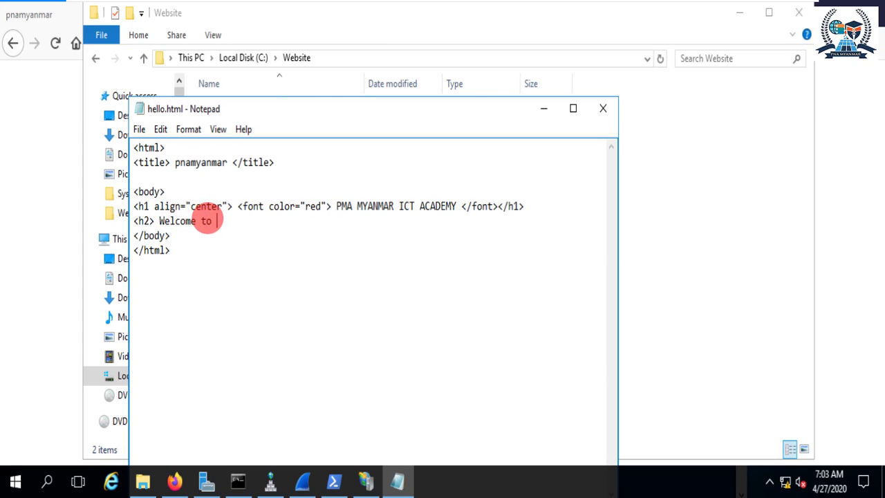
{"action": "key", "text": "BackSpace"}
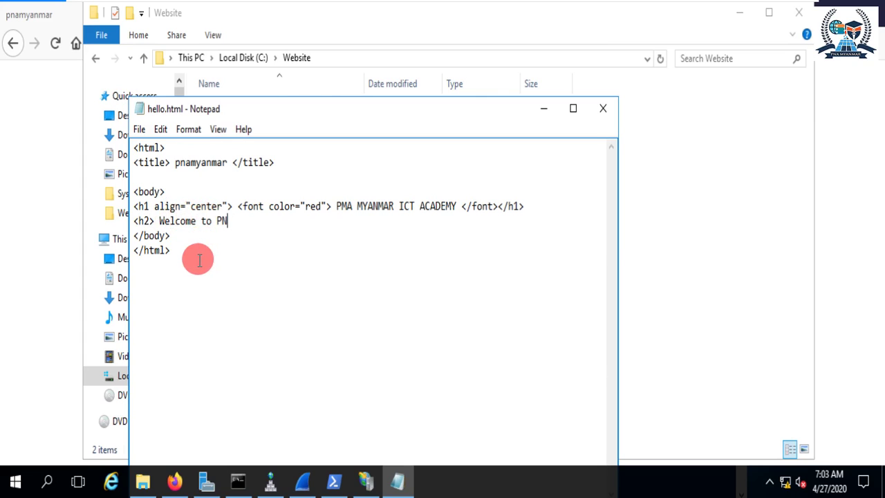
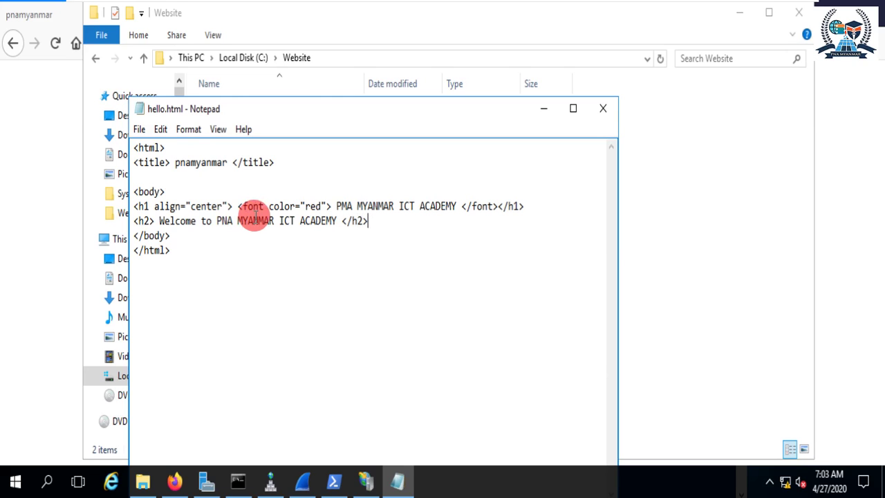
{"action": "left_click", "coordinate": [602, 110]}
Step: Switch to Firefox and reload 192.168.133.128 to check the edited page
{"action": "left_click", "coordinate": [178, 482]}
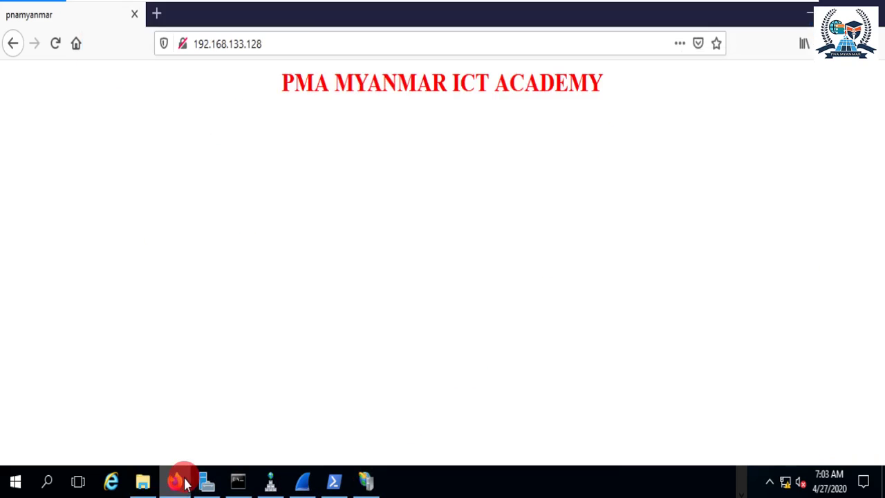
{"action": "left_click", "coordinate": [291, 43]}
{"action": "key", "text": "Return"}
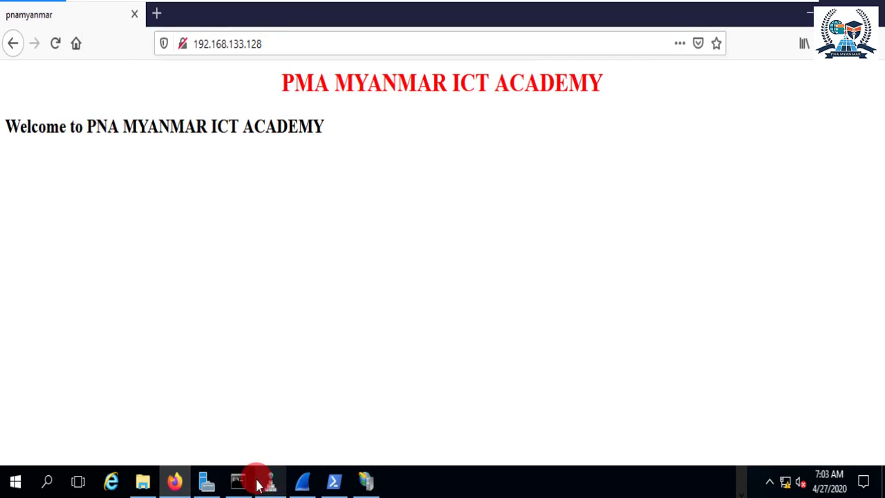
Step: Return to the Website folder in File Explorer and reopen hello.html in Notepad for further editing
{"action": "left_click", "coordinate": [142, 481]}
{"action": "right_click", "coordinate": [228, 112]}
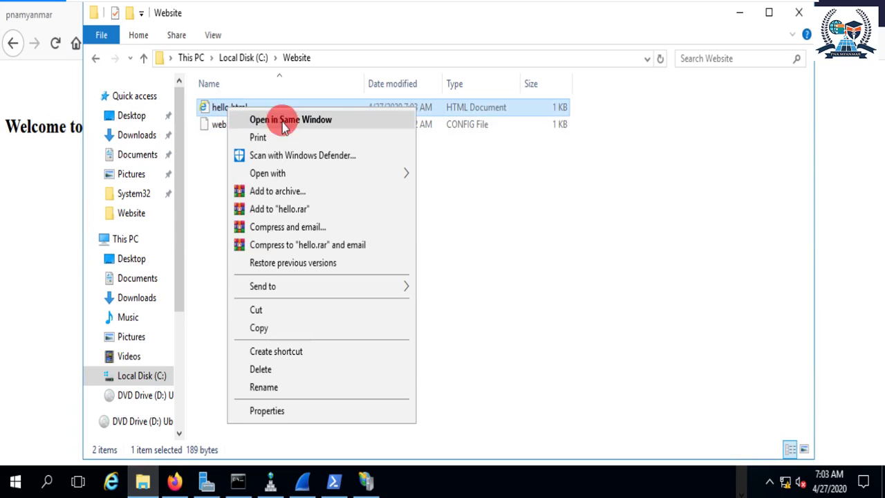
{"action": "mouse_move", "coordinate": [325, 175]}
{"action": "left_click", "coordinate": [453, 230]}
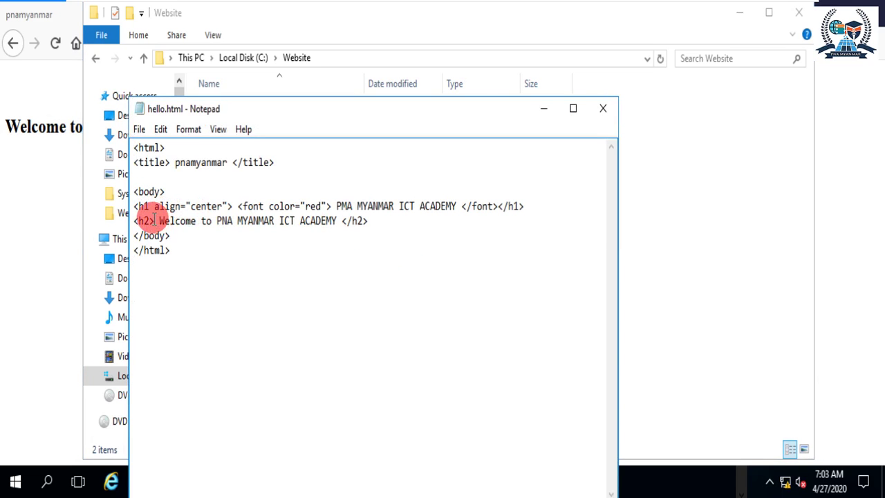
Step: Add align="center" to the h2 tag in hello.html, then save and close the file
{"action": "type", "text": "al"}
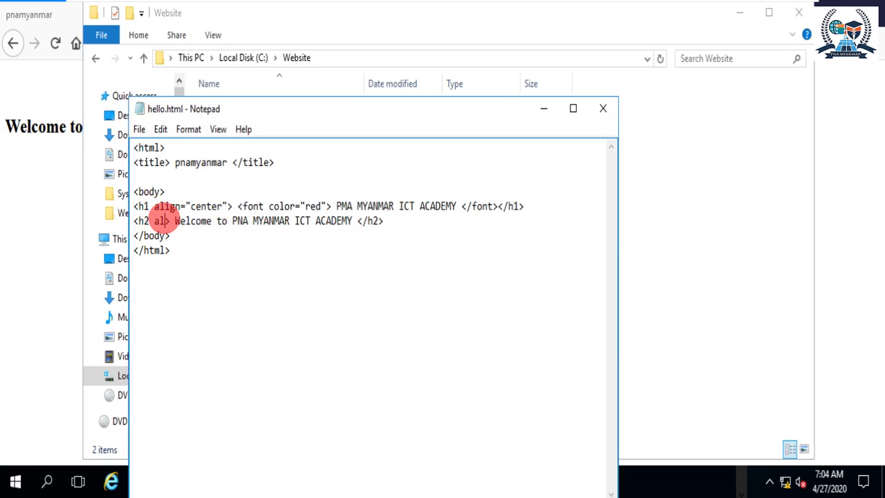
{"action": "type", "text": "ig"}
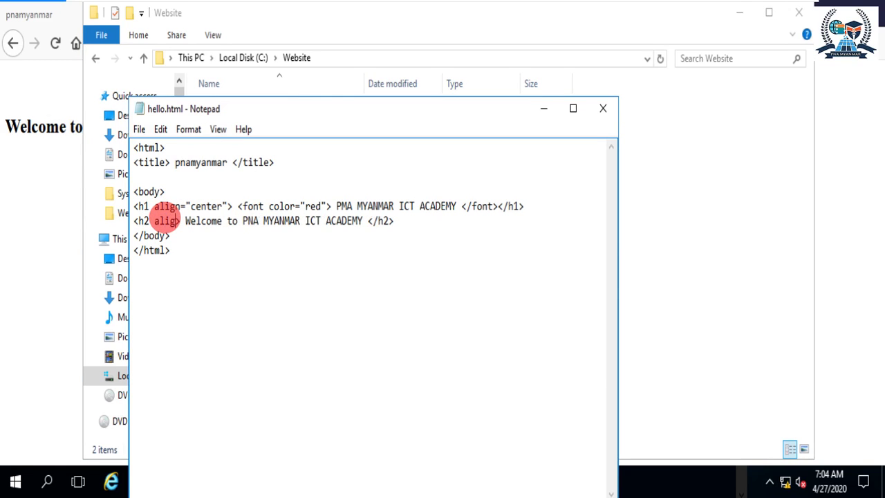
{"action": "type", "text": "n=\"cent"}
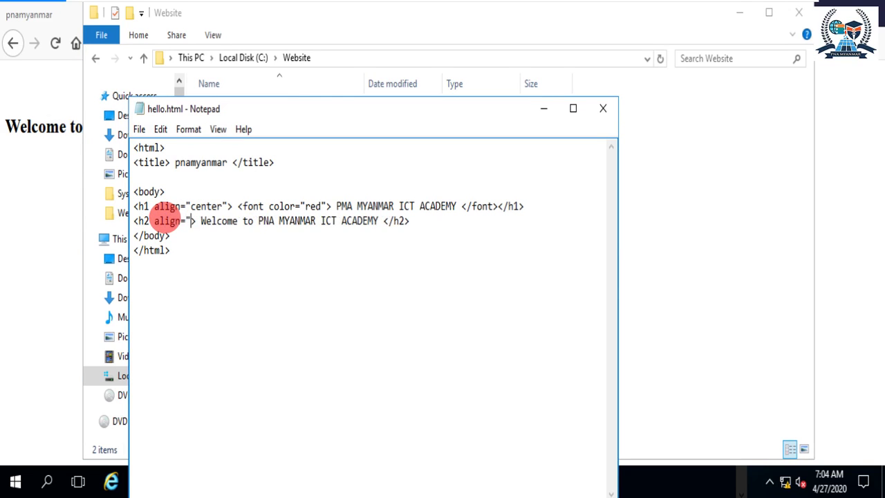
{"action": "type", "text": "er"}
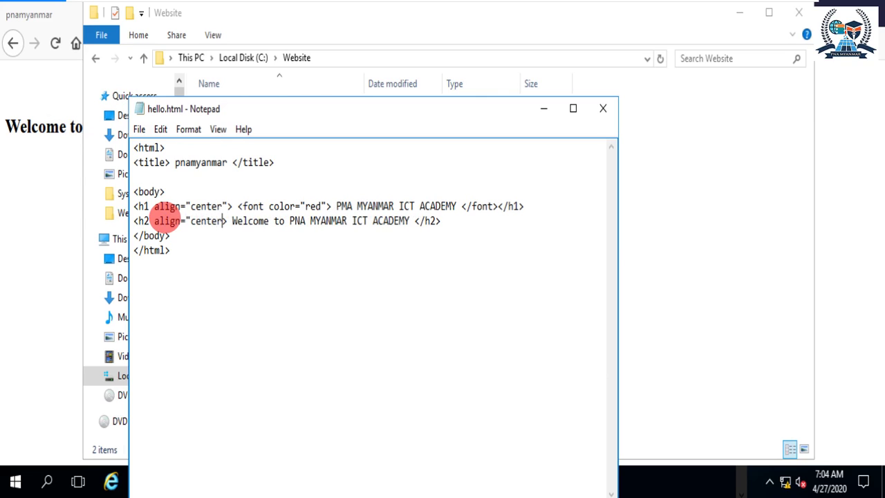
{"action": "type", "text": "\""}
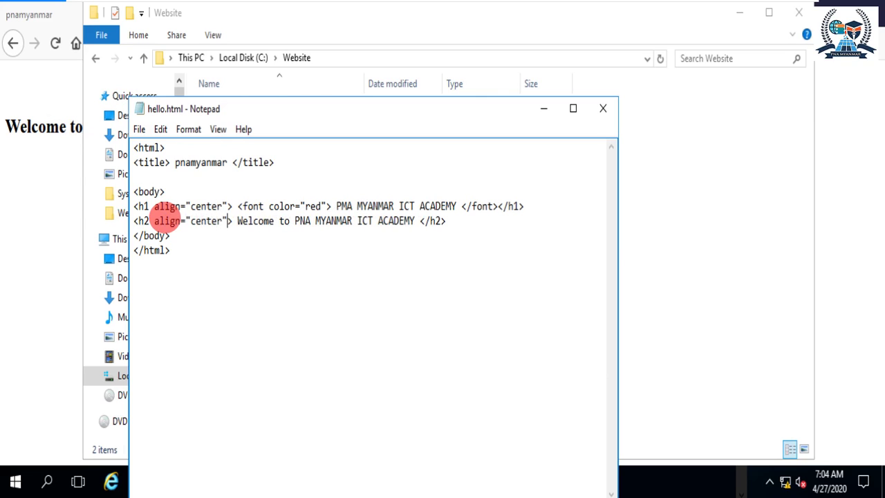
{"action": "left_click", "coordinate": [275, 222]}
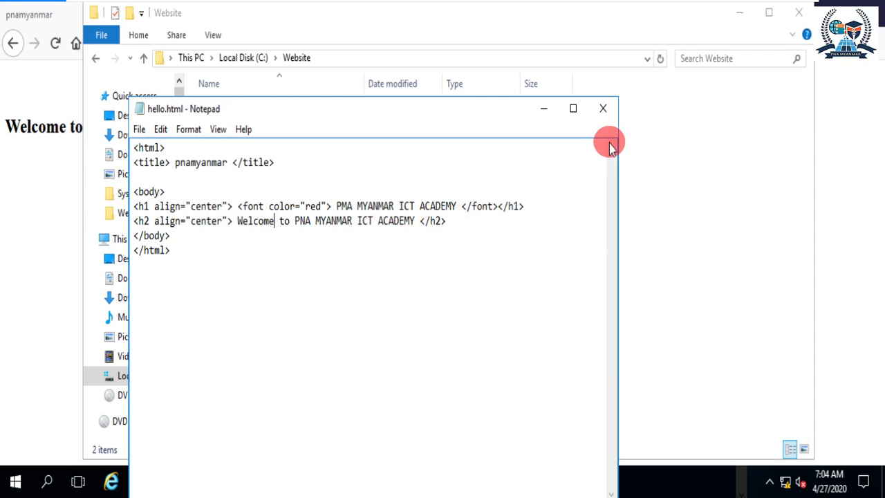
{"action": "left_click", "coordinate": [604, 108]}
Step: Switch to Firefox and reload 192.168.133.128 to check the alignment of the welcome line
{"action": "left_click", "coordinate": [10, 156]}
{"action": "left_click", "coordinate": [55, 42]}
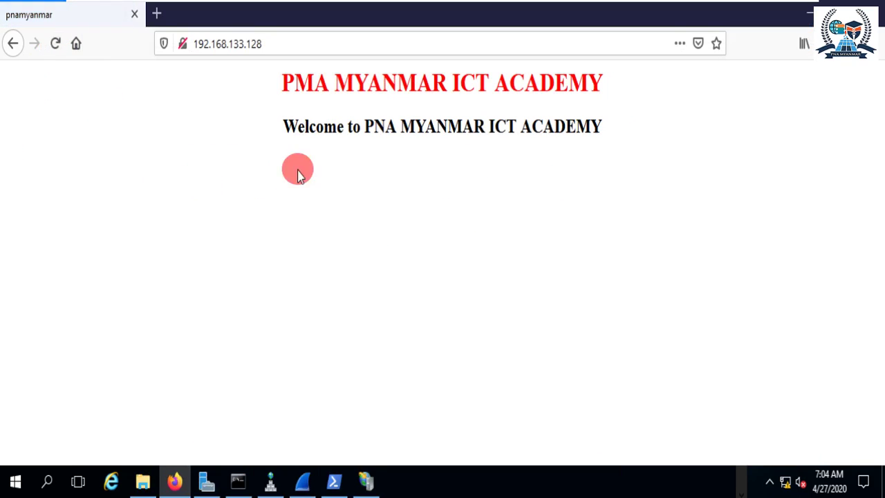
{"action": "left_click_drag", "start_coordinate": [237, 123], "coordinate": [674, 128]}
{"action": "left_click", "coordinate": [593, 84]}
{"action": "left_click", "coordinate": [275, 43]}
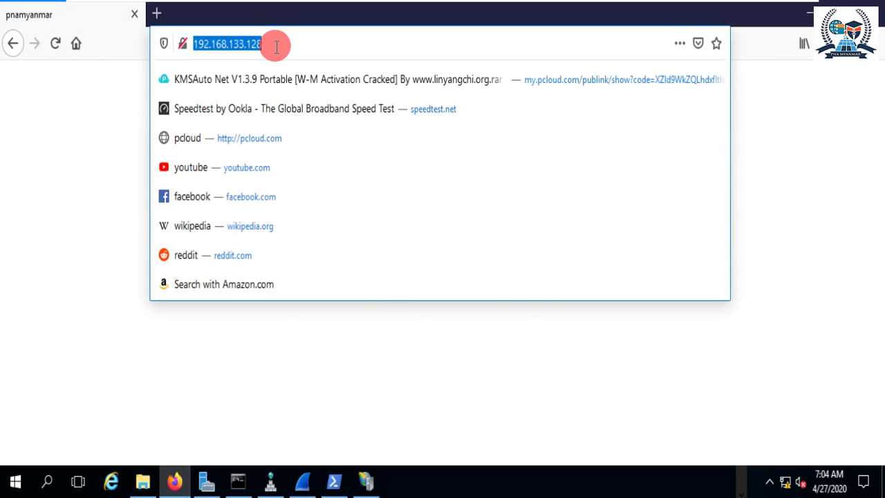
{"action": "left_click", "coordinate": [276, 46]}
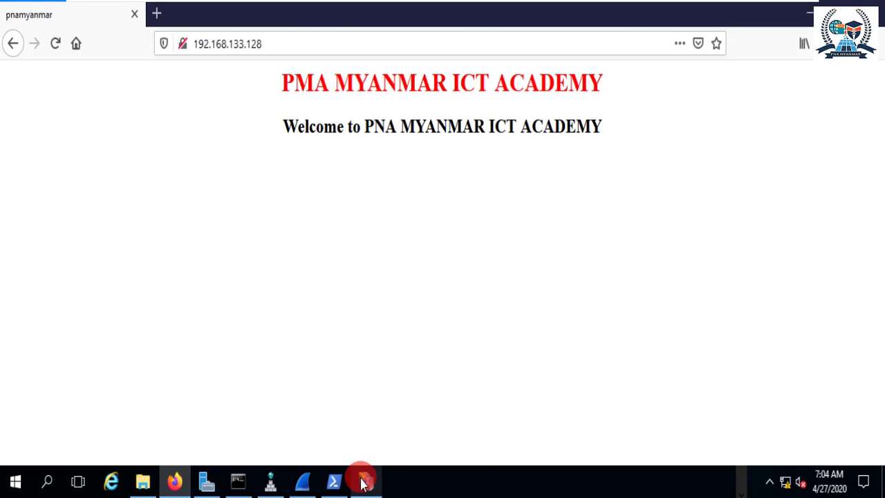
{"action": "left_click", "coordinate": [332, 482]}
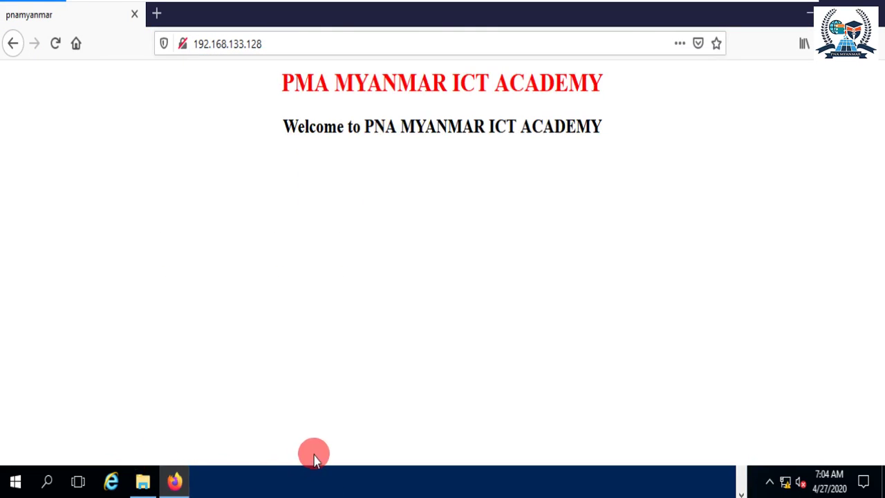
{"action": "left_click", "coordinate": [143, 482]}
{"action": "left_click", "coordinate": [302, 479]}
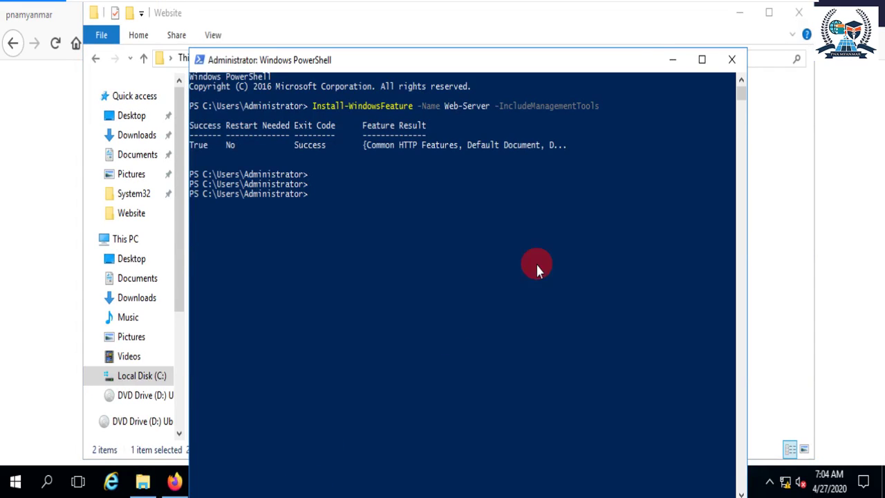
{"action": "left_click", "coordinate": [672, 60]}
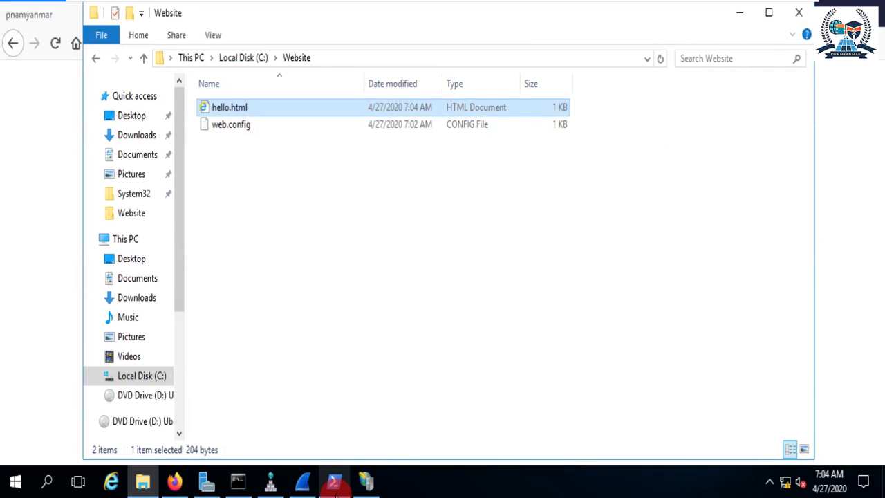
{"action": "left_click", "coordinate": [364, 481]}
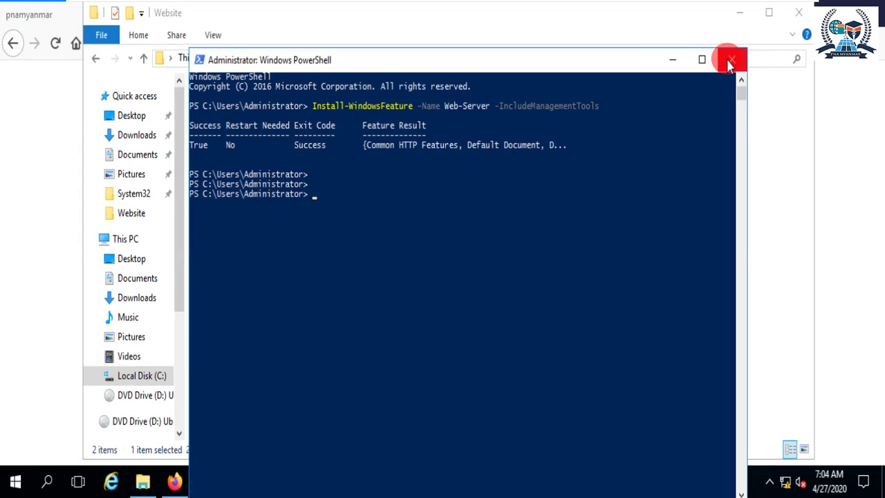
{"action": "left_click", "coordinate": [576, 148]}
{"action": "left_click", "coordinate": [668, 61]}
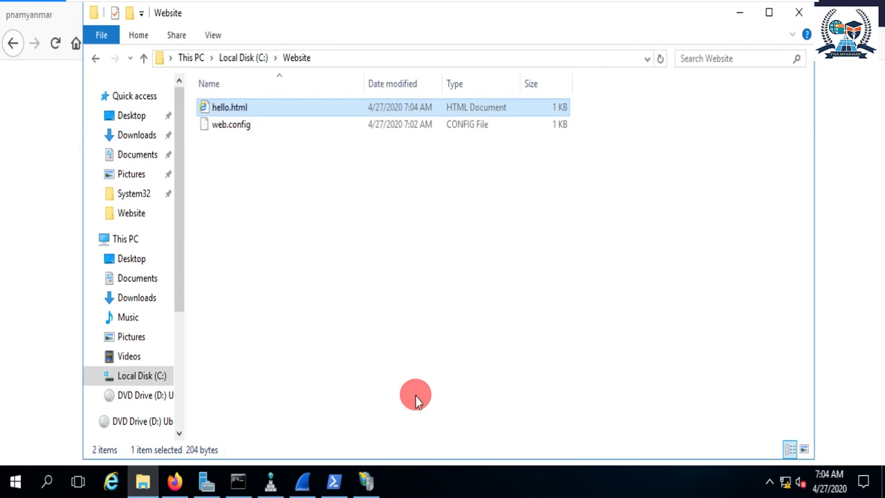
Step: Switch to IIS Manager and open the home page of PNA MYANMAR SITE
{"action": "left_click", "coordinate": [366, 482]}
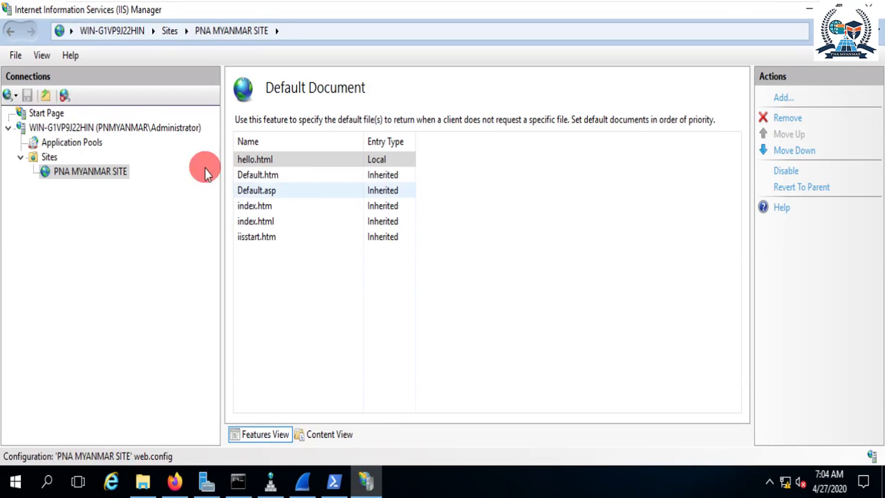
{"action": "left_click", "coordinate": [36, 159]}
{"action": "double_click", "coordinate": [371, 162]}
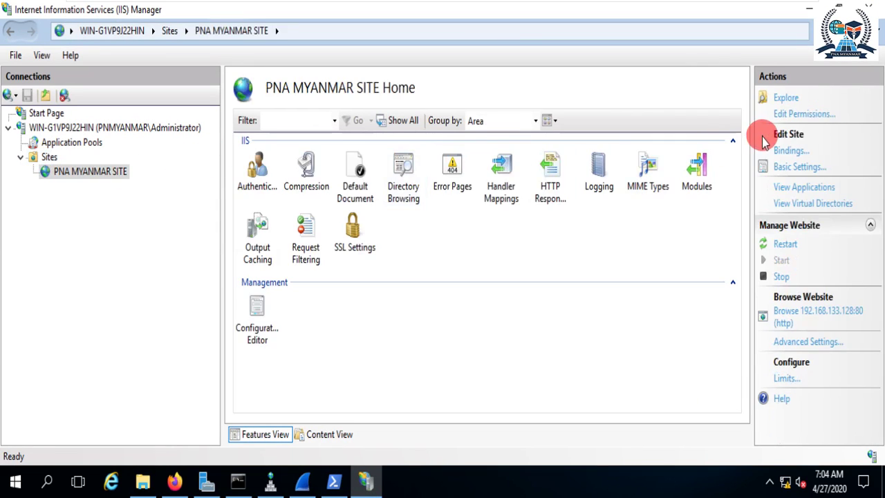
Step: Edit the site's http binding on port 80 to use the host name pnamyanmar.pnmyanmar.com, and close the bindings
{"action": "left_click", "coordinate": [791, 150]}
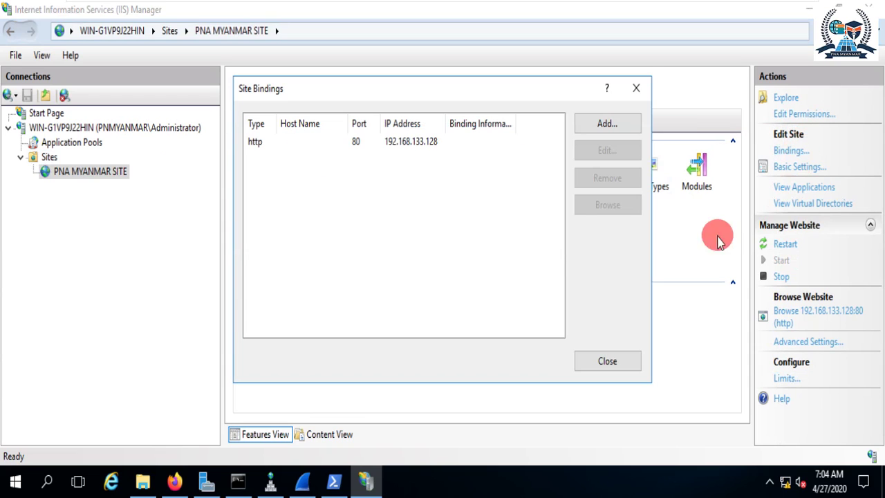
{"action": "left_click", "coordinate": [297, 142]}
{"action": "left_click", "coordinate": [625, 150]}
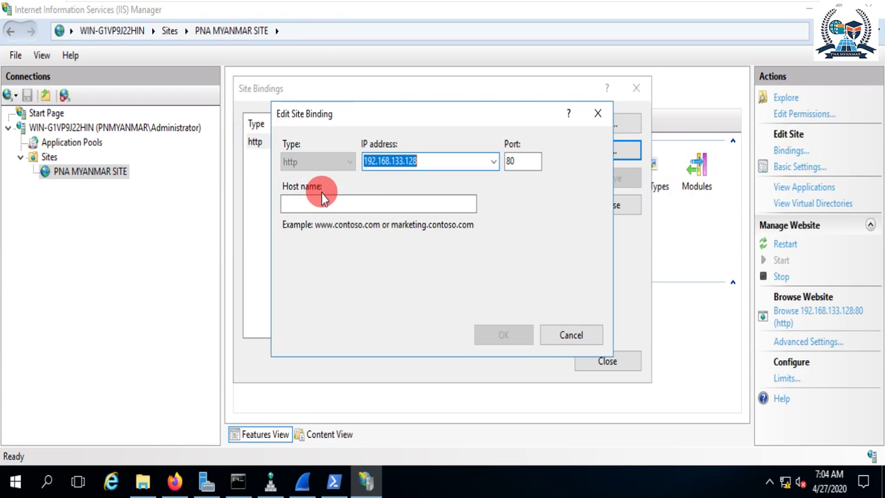
{"action": "left_click", "coordinate": [391, 204]}
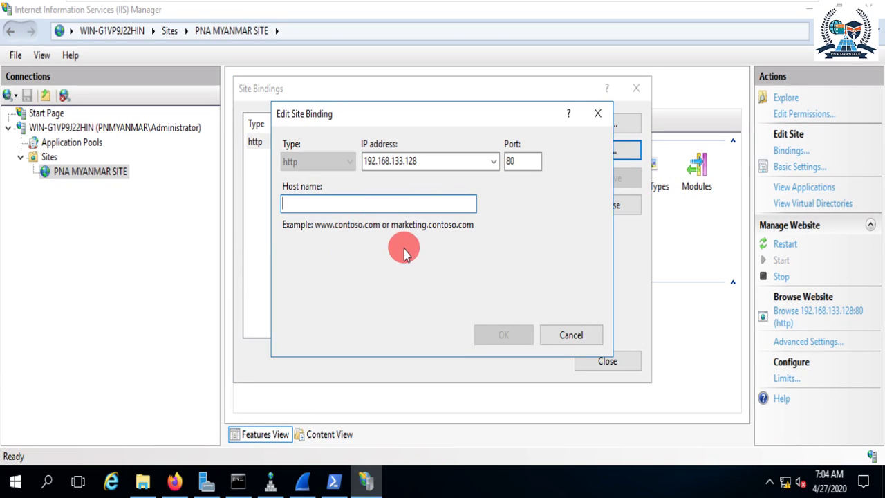
{"action": "type", "text": "pnamyanmar.pnmyanmar.com"}
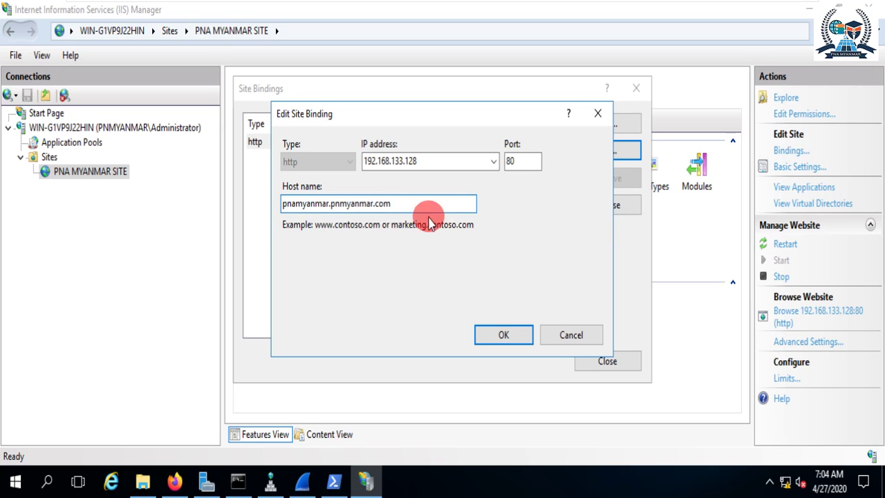
{"action": "left_click_drag", "start_coordinate": [426, 205], "coordinate": [291, 203]}
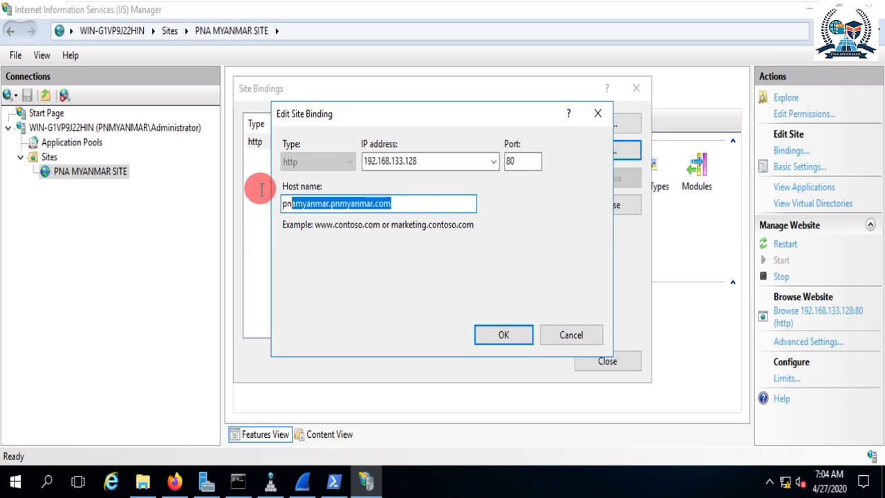
{"action": "left_click", "coordinate": [519, 334]}
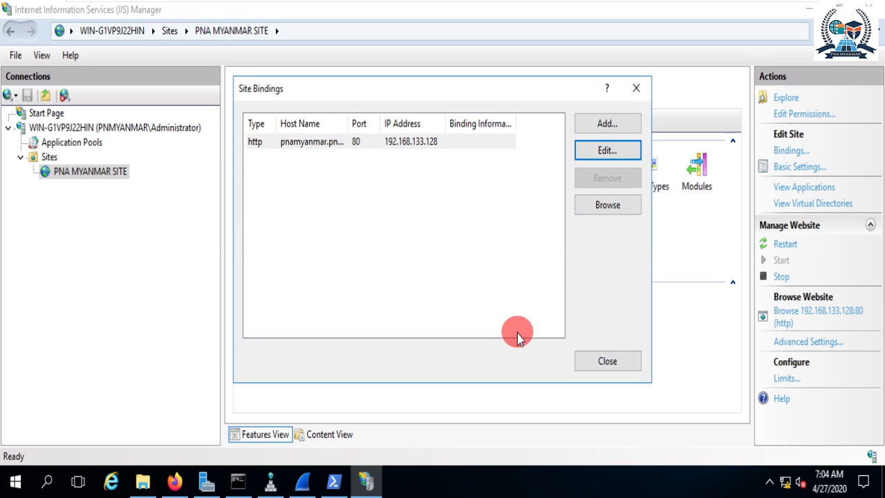
{"action": "left_click", "coordinate": [602, 360]}
Step: Switch to Firefox and test the site at 192.168.133.128 and at pnamyanmar.pnmyanmar.com
{"action": "left_click", "coordinate": [173, 478]}
{"action": "left_click", "coordinate": [212, 41]}
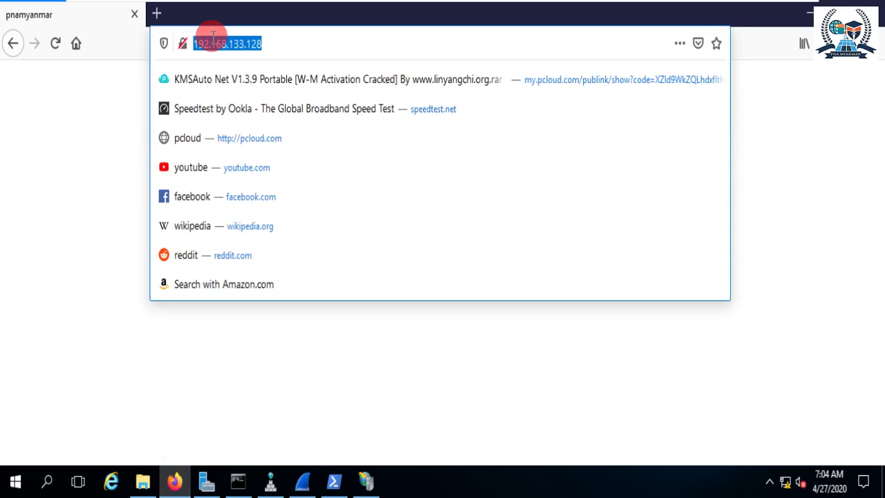
{"action": "key", "text": "Return"}
{"action": "left_click", "coordinate": [270, 42]}
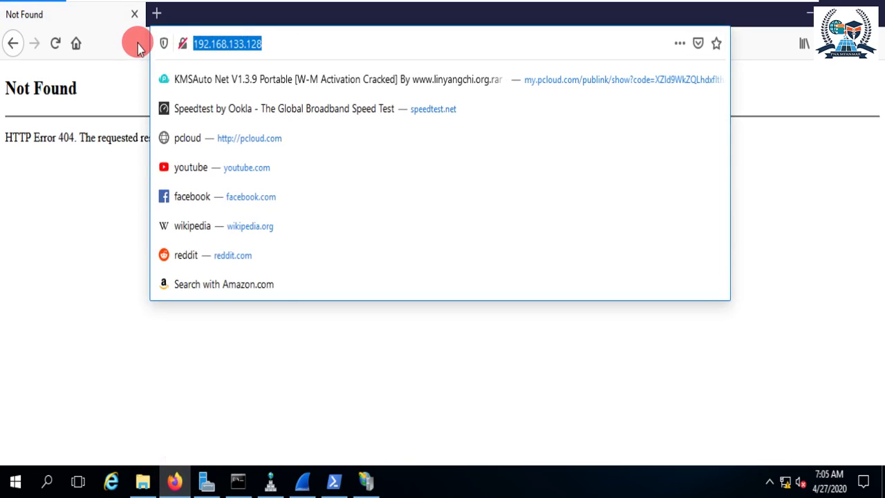
{"action": "left_click", "coordinate": [142, 44]}
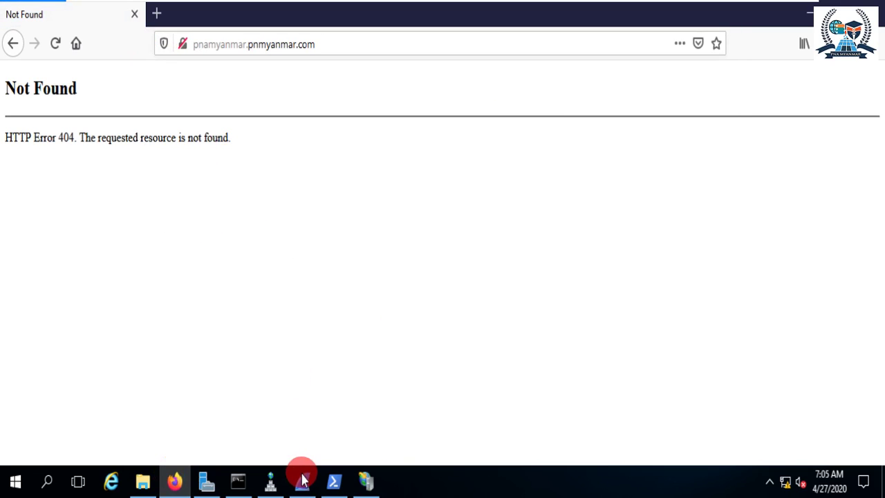
Step: Switch to DNS Manager and check the 192.168.133.128 pointer record in the 133.168.192.in-addr.arpa reverse lookup zone
{"action": "mouse_move", "coordinate": [354, 488]}
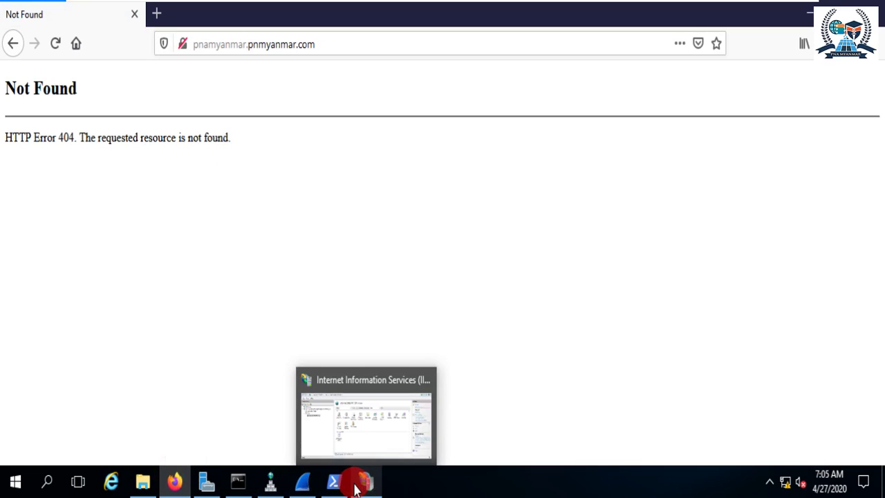
{"action": "left_click", "coordinate": [270, 481]}
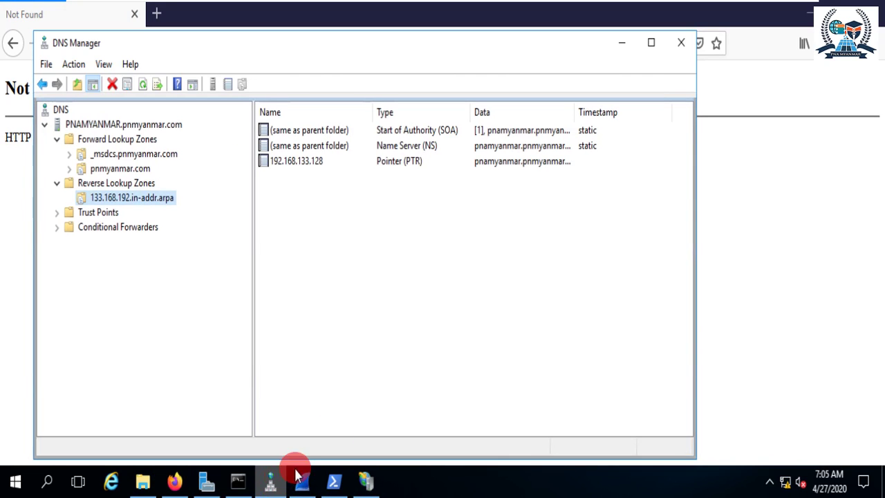
{"action": "left_click", "coordinate": [324, 166]}
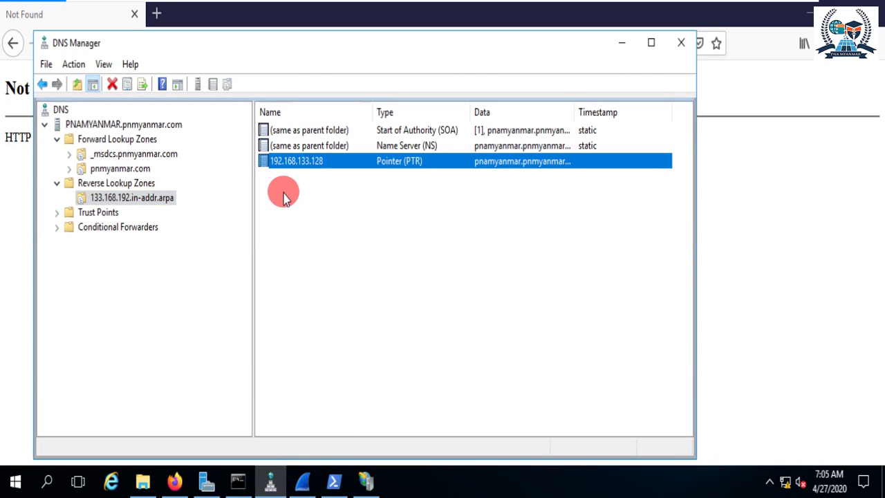
Step: Return to IIS Manager and check the hello.html entry in the Default Document list of PNA MYANMAR SITE
{"action": "left_click", "coordinate": [366, 480]}
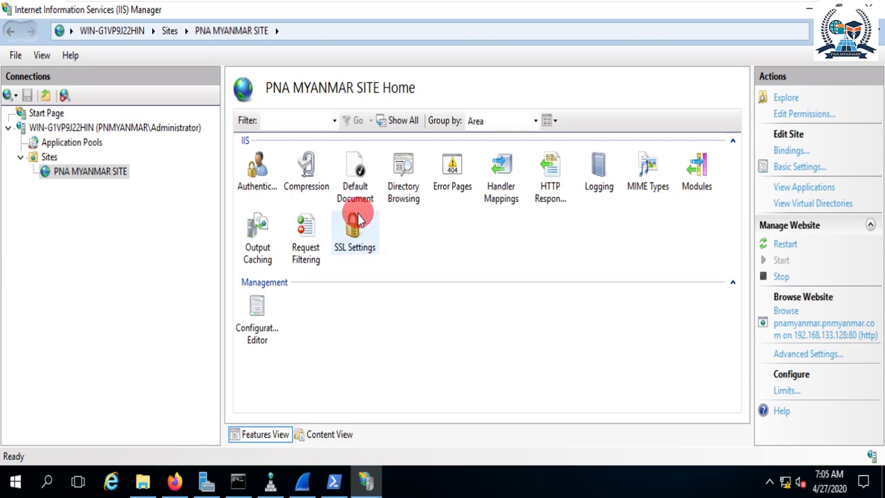
{"action": "double_click", "coordinate": [341, 178]}
{"action": "left_click", "coordinate": [285, 160]}
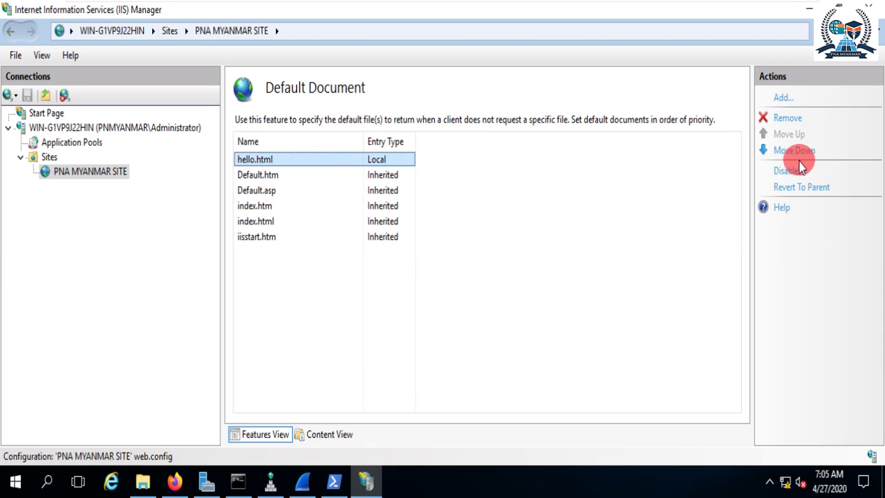
{"action": "left_click", "coordinate": [41, 157]}
{"action": "right_click", "coordinate": [41, 157]}
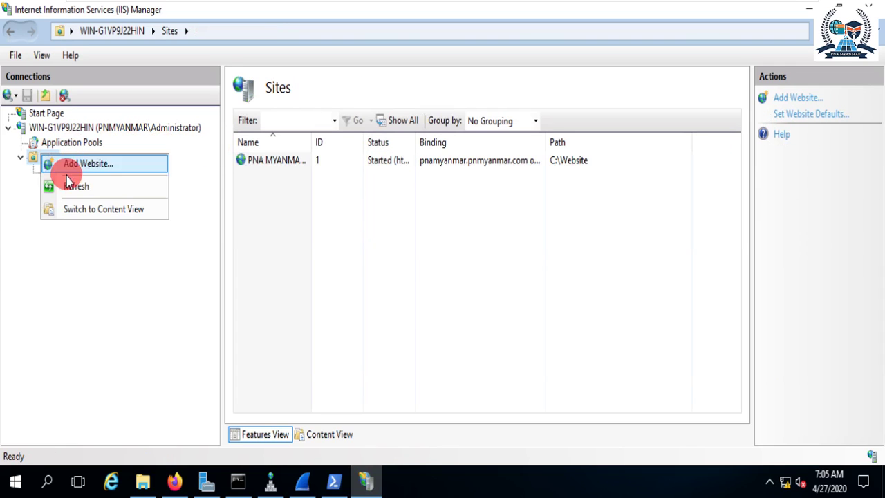
{"action": "left_click", "coordinate": [44, 158]}
{"action": "right_click", "coordinate": [49, 161]}
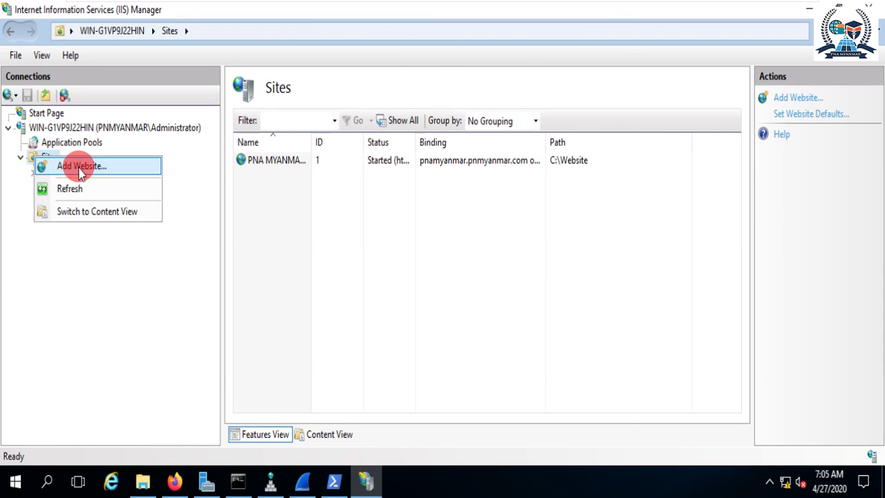
{"action": "left_click", "coordinate": [54, 165]}
{"action": "left_click", "coordinate": [591, 440]}
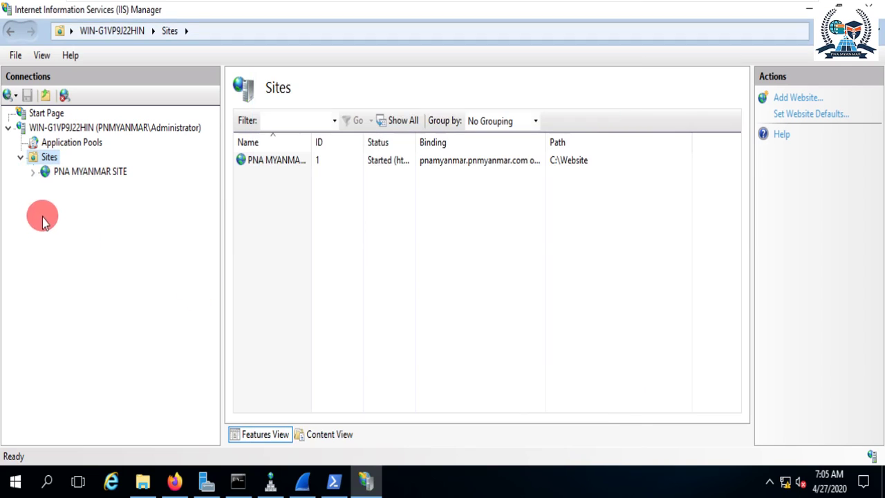
Step: Restart the PNA MYANMAR SITE website
{"action": "left_click", "coordinate": [38, 173]}
{"action": "right_click", "coordinate": [58, 167]}
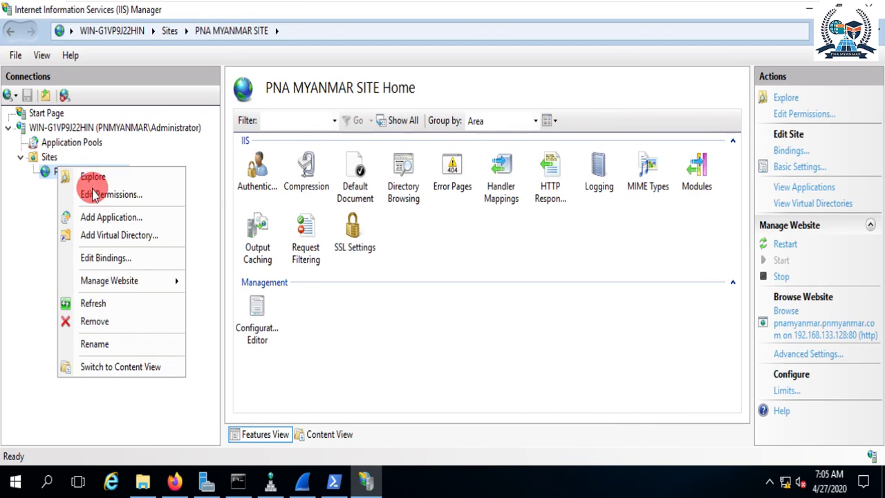
{"action": "mouse_move", "coordinate": [131, 284]}
{"action": "left_click", "coordinate": [222, 283]}
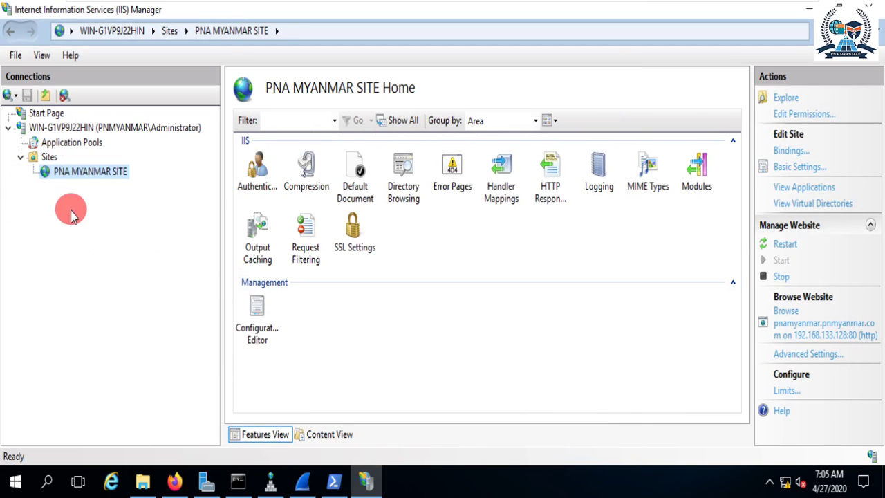
Step: Browse PNA MYANMAR SITE from IIS Manager with Firefox as the always-used app, and return to IIS Manager after viewing the page
{"action": "right_click", "coordinate": [66, 173]}
{"action": "left_click", "coordinate": [55, 177]}
{"action": "right_click", "coordinate": [55, 176]}
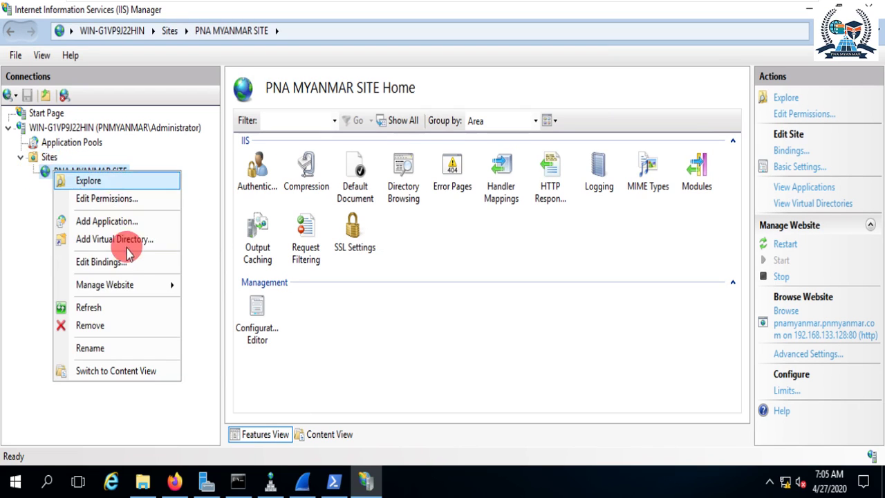
{"action": "mouse_move", "coordinate": [122, 284]}
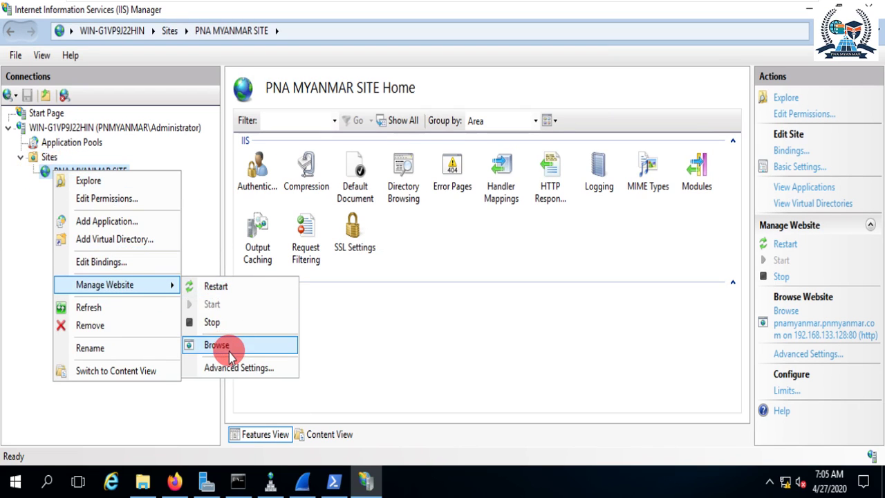
{"action": "left_click", "coordinate": [209, 344]}
{"action": "left_click", "coordinate": [374, 231]}
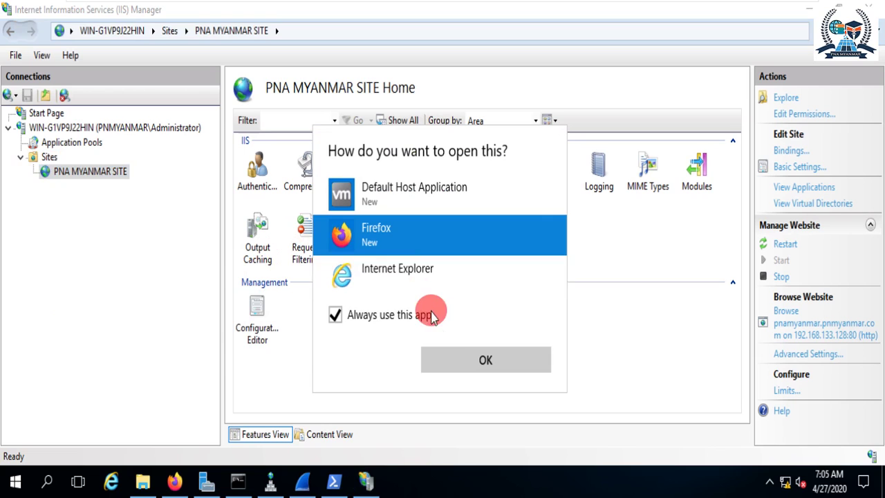
{"action": "left_click", "coordinate": [468, 358]}
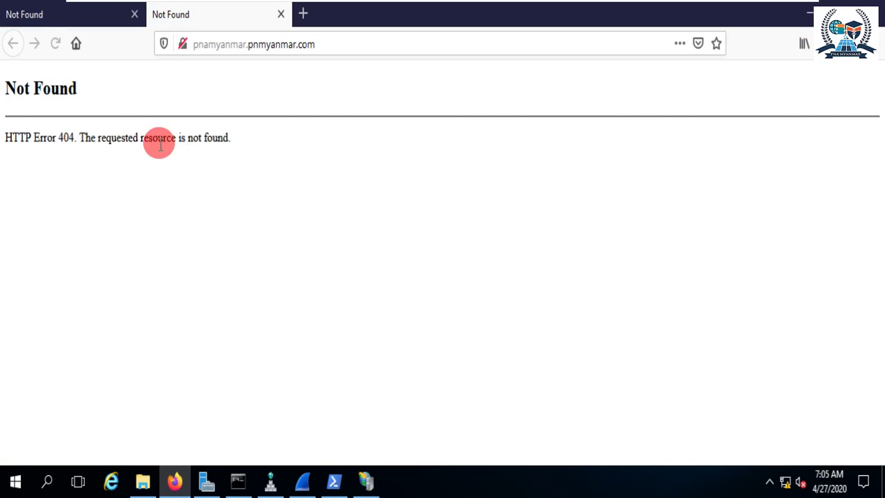
{"action": "left_click", "coordinate": [318, 47]}
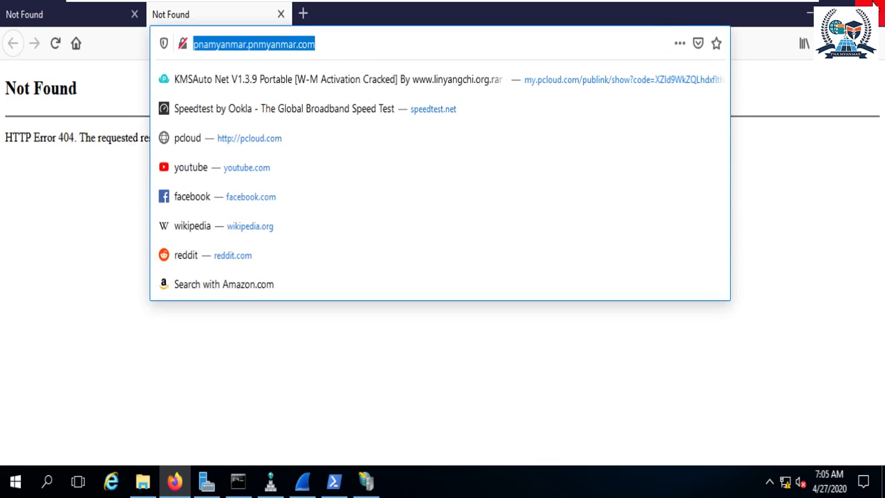
{"action": "left_click", "coordinate": [809, 13]}
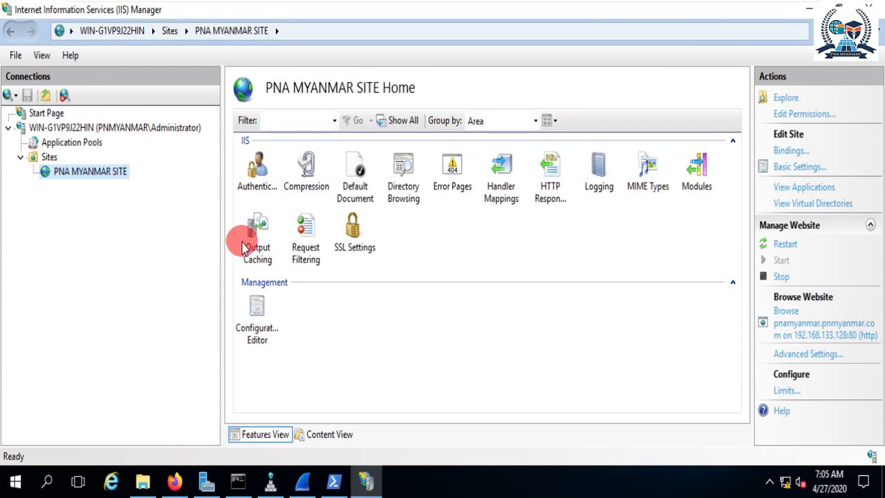
Step: Check the Request Filtering feature of PNA MYANMAR SITE and open the site's Advanced Settings to inspect its Bindings
{"action": "left_click", "coordinate": [319, 235]}
{"action": "double_click", "coordinate": [317, 233]}
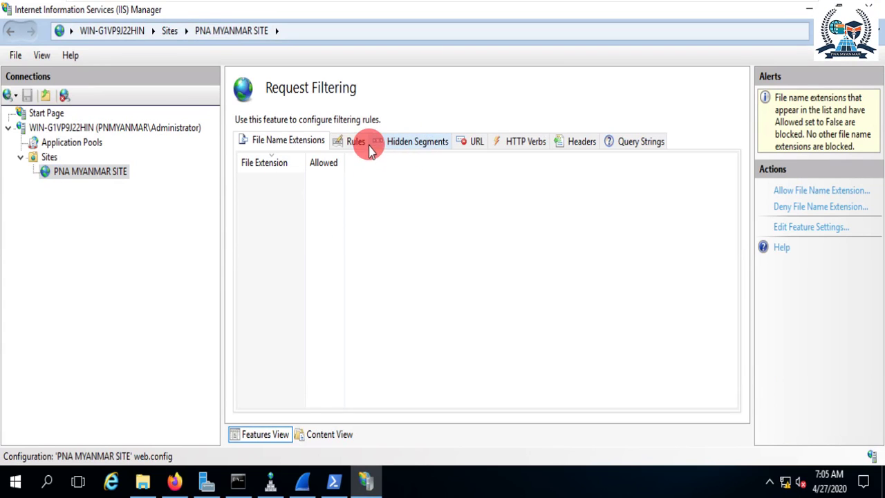
{"action": "right_click", "coordinate": [62, 171]}
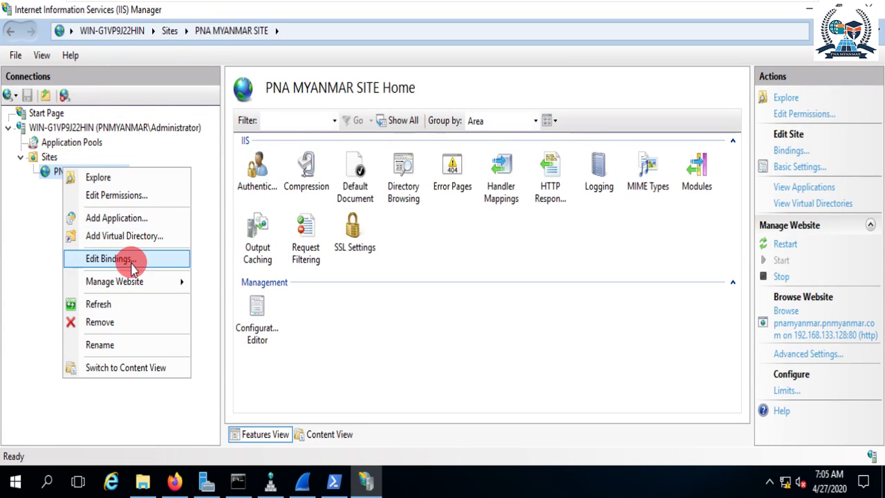
{"action": "mouse_move", "coordinate": [124, 282]}
{"action": "left_click", "coordinate": [248, 364]}
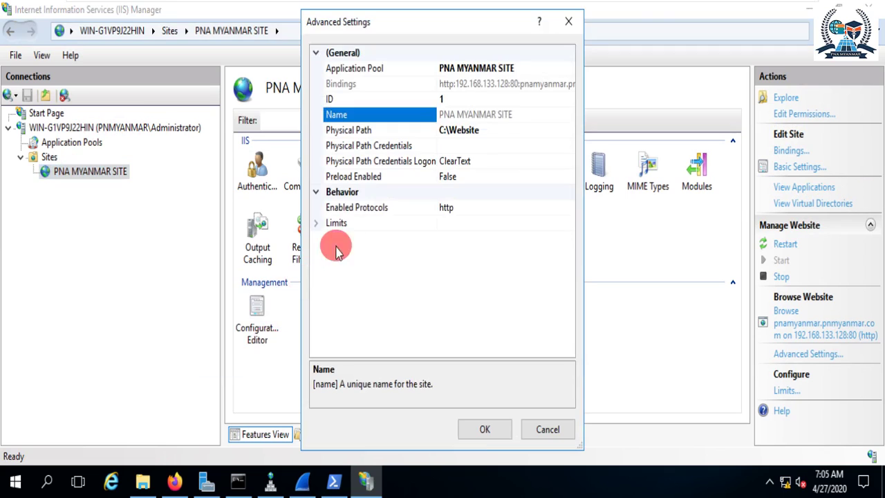
{"action": "left_click", "coordinate": [524, 87]}
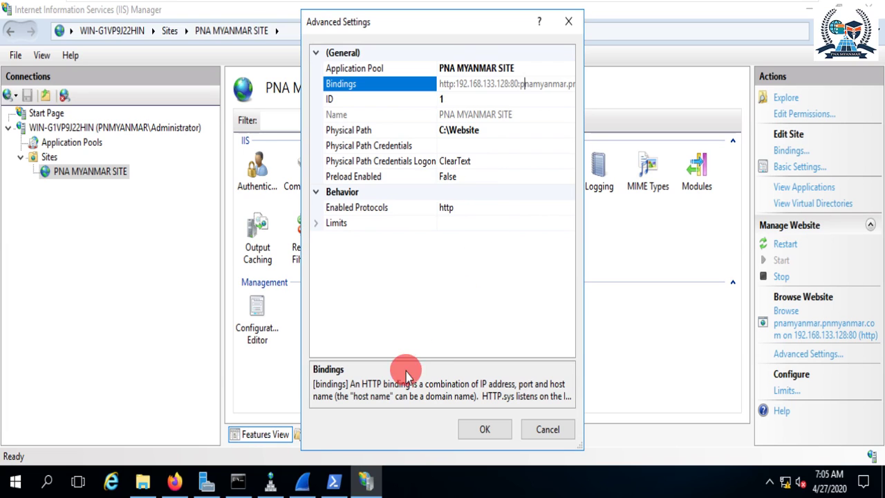
{"action": "left_click", "coordinate": [174, 481]}
{"action": "left_click", "coordinate": [185, 42]}
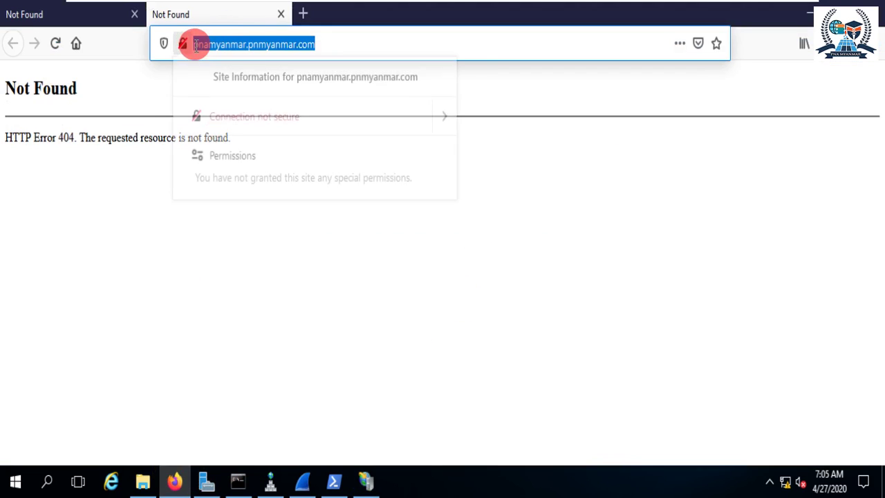
{"action": "left_click", "coordinate": [200, 50]}
{"action": "type", "text": "http"}
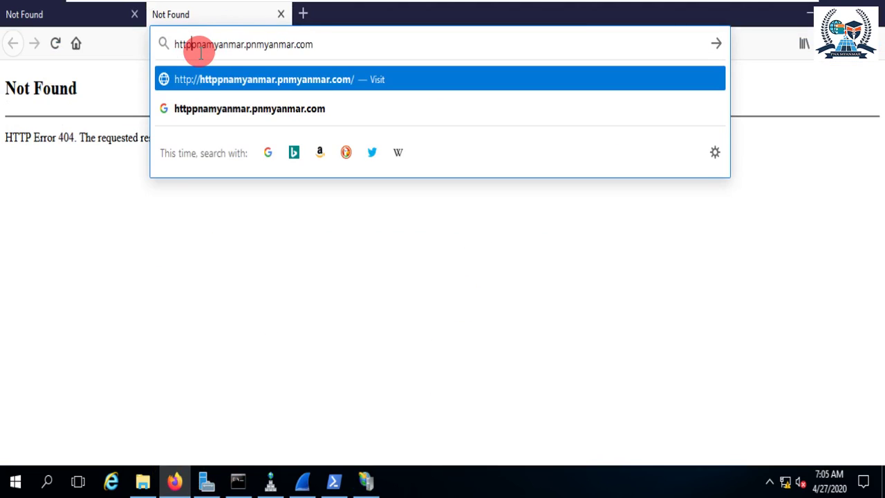
{"action": "type", "text": "://"}
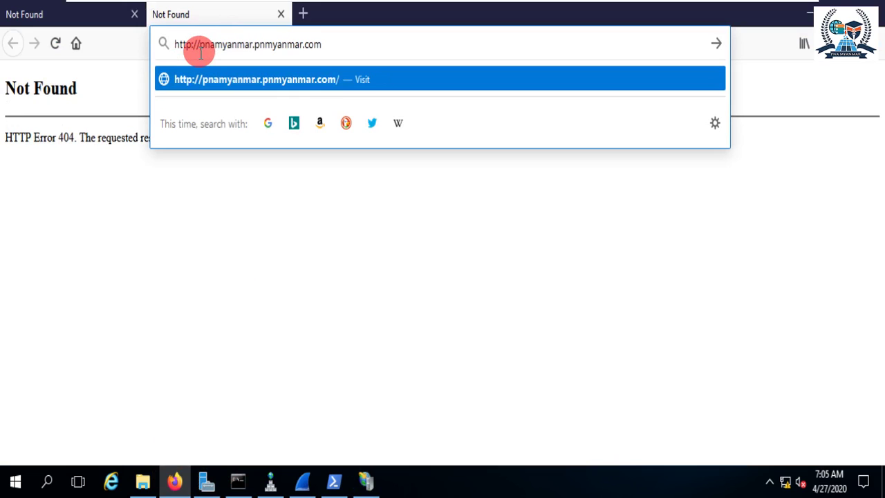
{"action": "key", "text": "Return"}
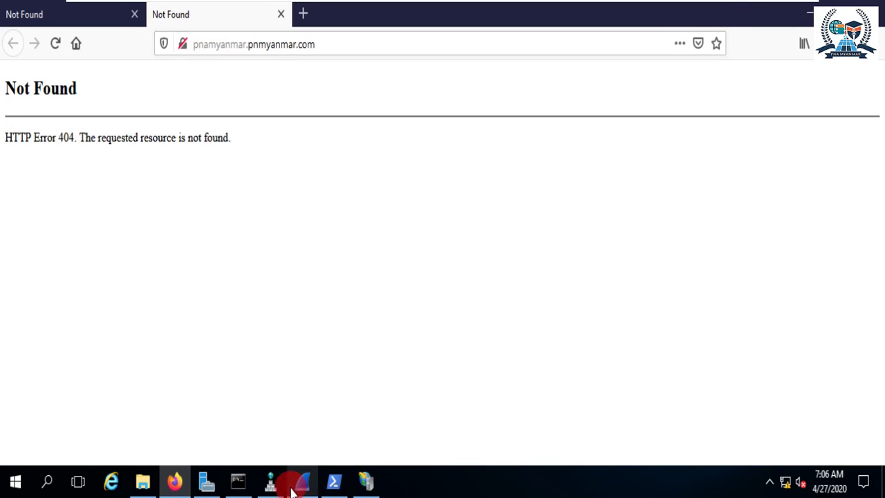
Step: Return to IIS Manager and widen the Advanced Settings dialog to read the site's full Bindings value
{"action": "left_click", "coordinate": [334, 482]}
{"action": "left_click", "coordinate": [365, 481]}
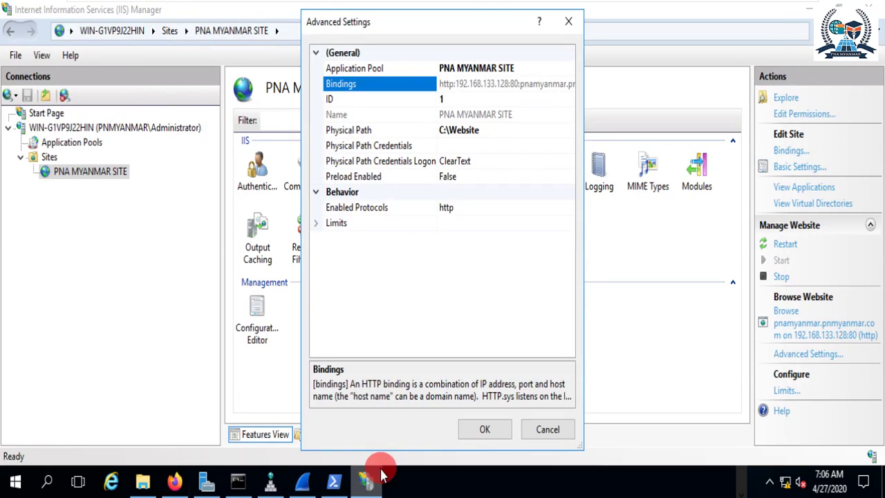
{"action": "left_click", "coordinate": [469, 101]}
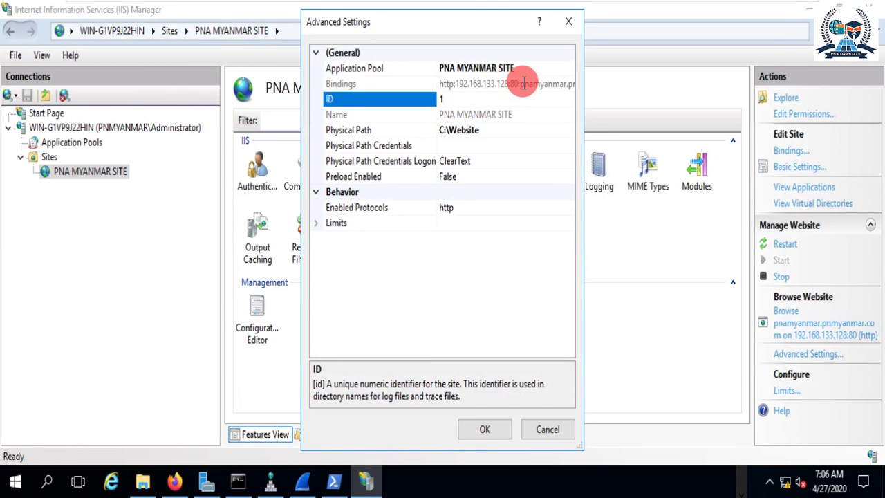
{"action": "left_click", "coordinate": [515, 85]}
{"action": "key", "text": "alt+Tab"}
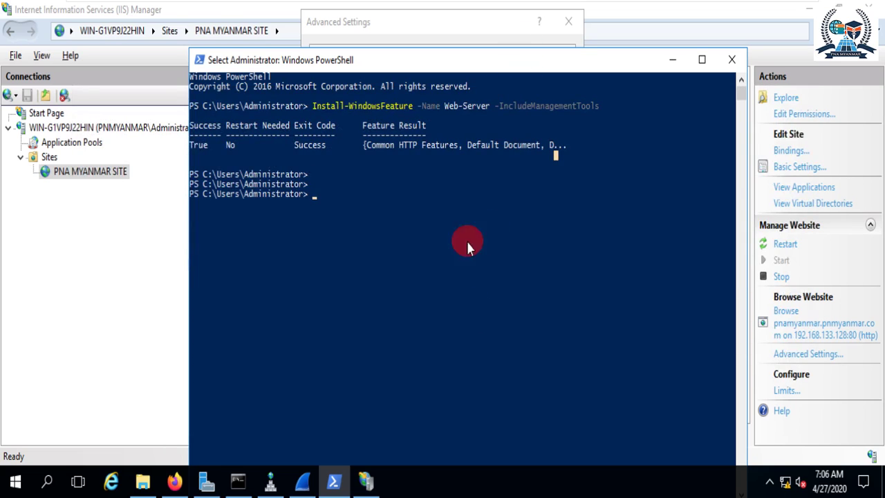
{"action": "left_click", "coordinate": [366, 482]}
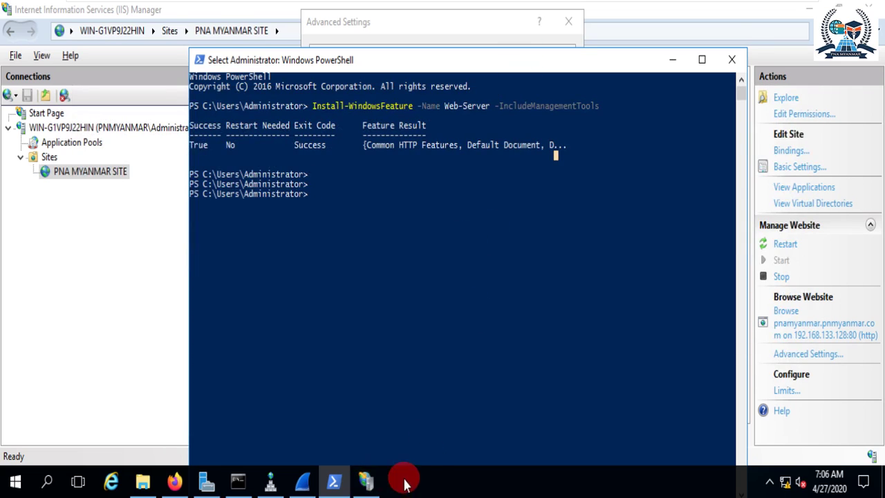
{"action": "left_click", "coordinate": [546, 84]}
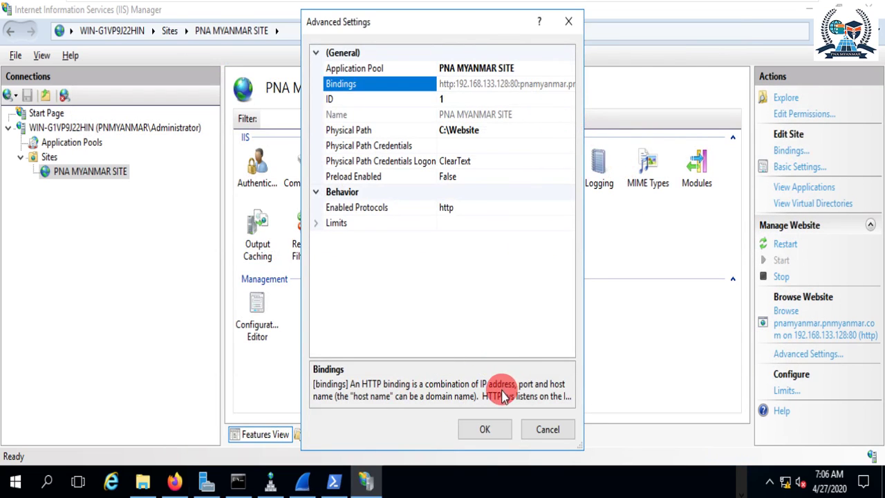
{"action": "left_click_drag", "start_coordinate": [584, 296], "coordinate": [670, 294]}
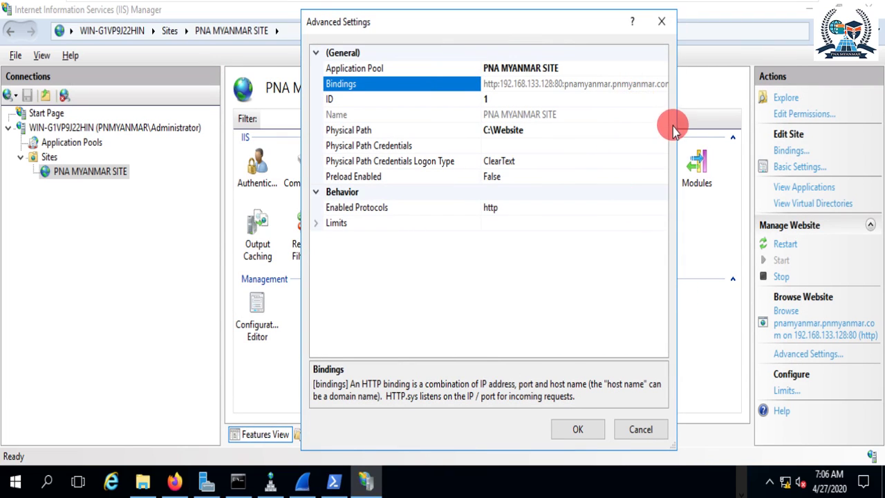
{"action": "left_click_drag", "start_coordinate": [676, 124], "coordinate": [714, 128]}
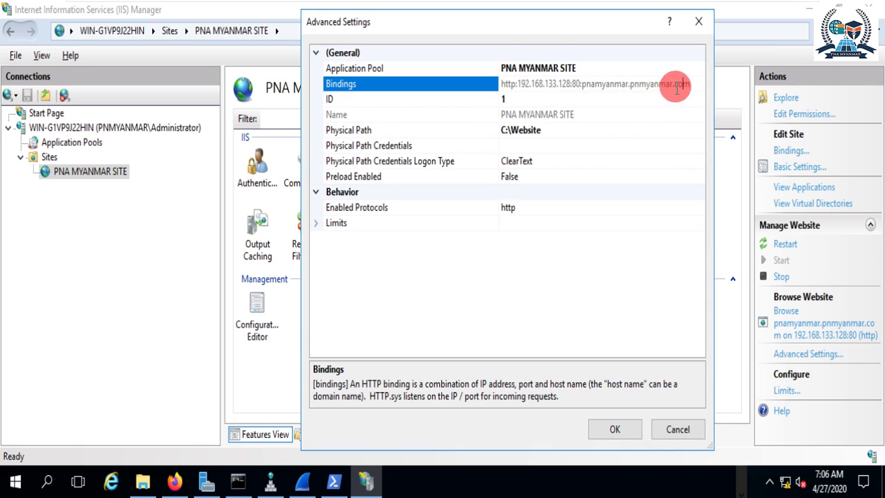
Step: Copy the entire Bindings value http:192.168.133.128:80:pnamyanmar.pnmyanmar.com from the Advanced Settings
{"action": "left_click_drag", "start_coordinate": [690, 84], "coordinate": [507, 83]}
{"action": "key", "text": "Up"}
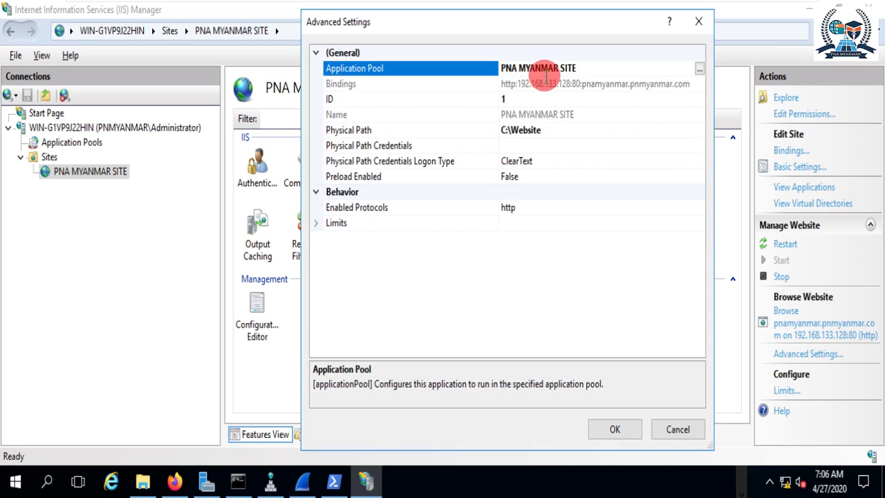
{"action": "left_click", "coordinate": [693, 83]}
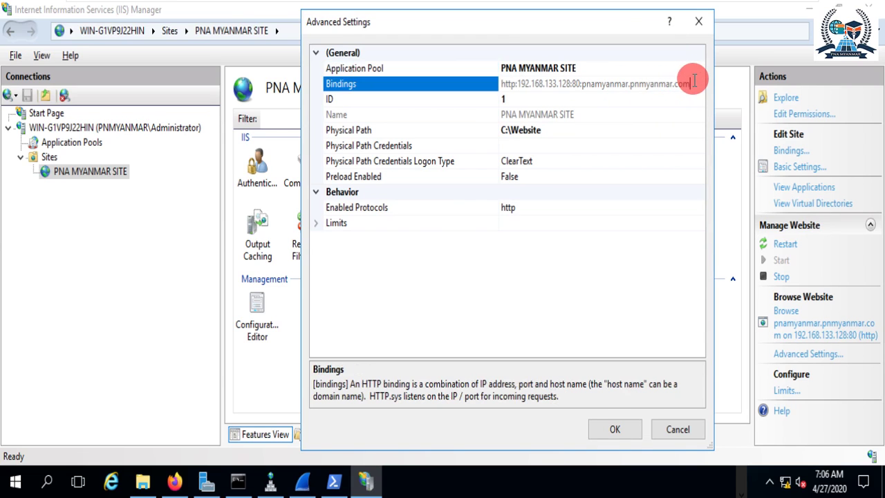
{"action": "left_click_drag", "start_coordinate": [700, 84], "coordinate": [514, 82]}
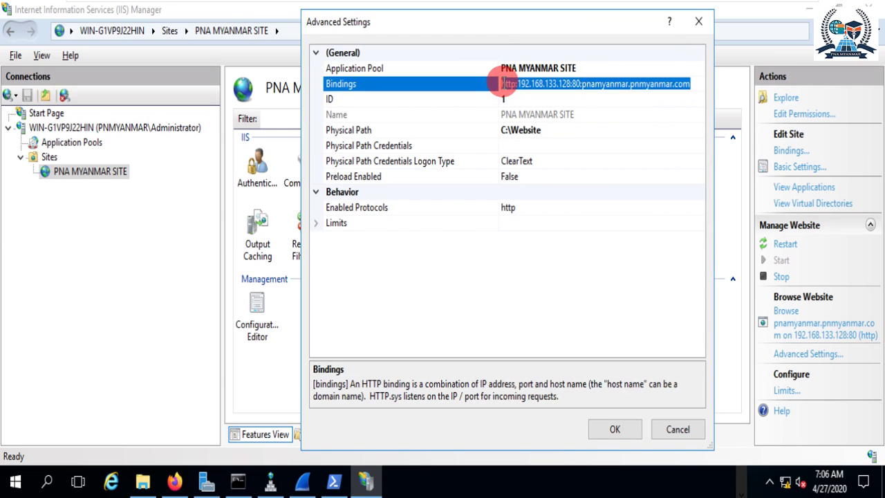
{"action": "right_click", "coordinate": [512, 84]}
{"action": "left_click", "coordinate": [563, 133]}
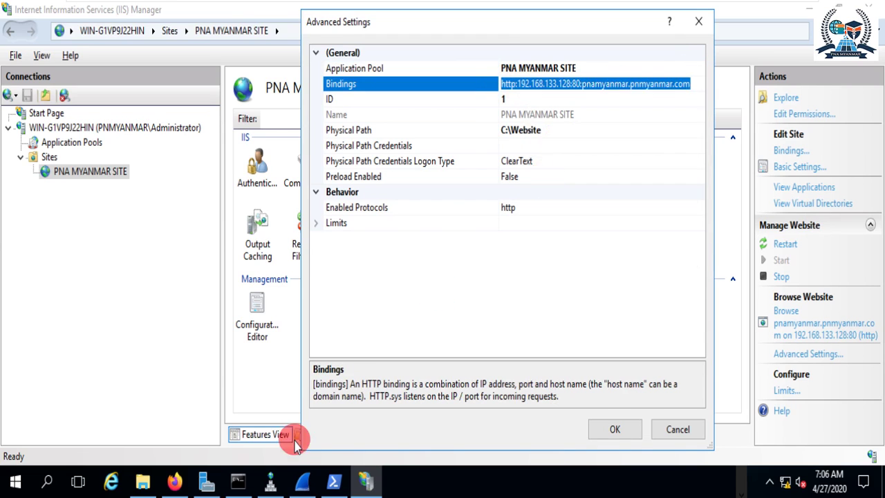
Step: Switch to Firefox and try to open the copied binding string as the page address
{"action": "left_click", "coordinate": [180, 484]}
{"action": "left_click_drag", "start_coordinate": [359, 43], "coordinate": [4, 43]}
{"action": "key", "text": "ctrl+v"}
{"action": "key", "text": "Return"}
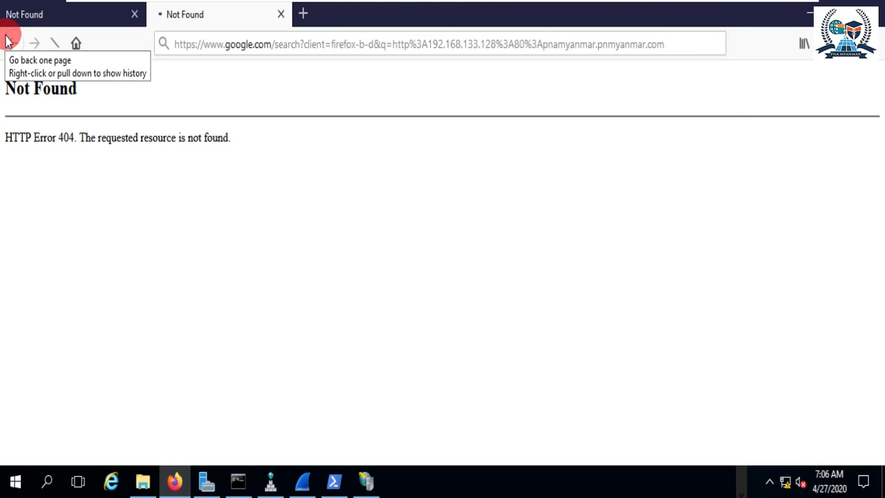
Step: Enter the copied binding as the address again, remove the host name so only http:192.168.133.128:80 remains, and load it
{"action": "left_click", "coordinate": [273, 44]}
{"action": "left_click", "coordinate": [294, 44]}
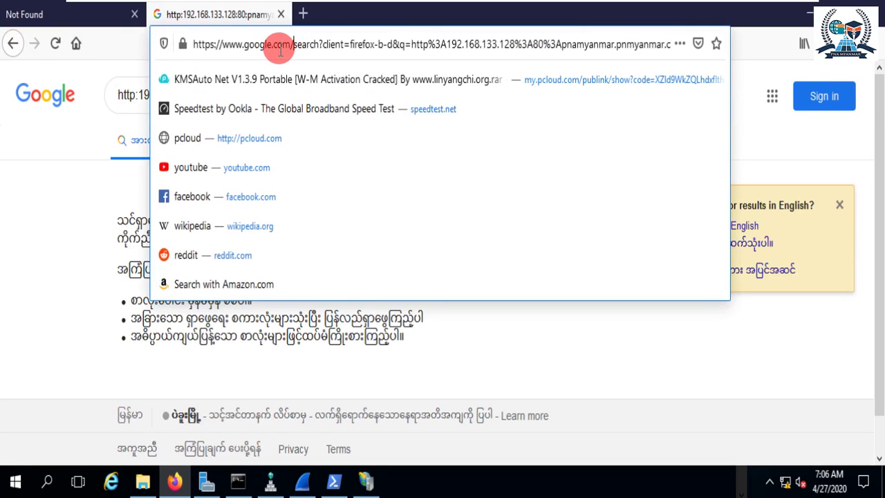
{"action": "triple_click", "coordinate": [281, 46]}
{"action": "key", "text": "ctrl+v"}
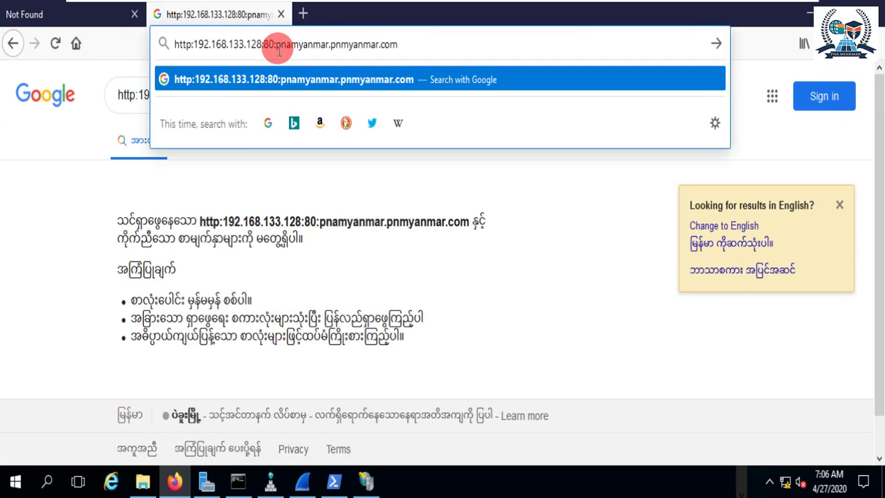
{"action": "left_click_drag", "start_coordinate": [401, 44], "coordinate": [288, 44]}
{"action": "key", "text": "BackSpace"}
{"action": "key", "text": "BackSpace"}
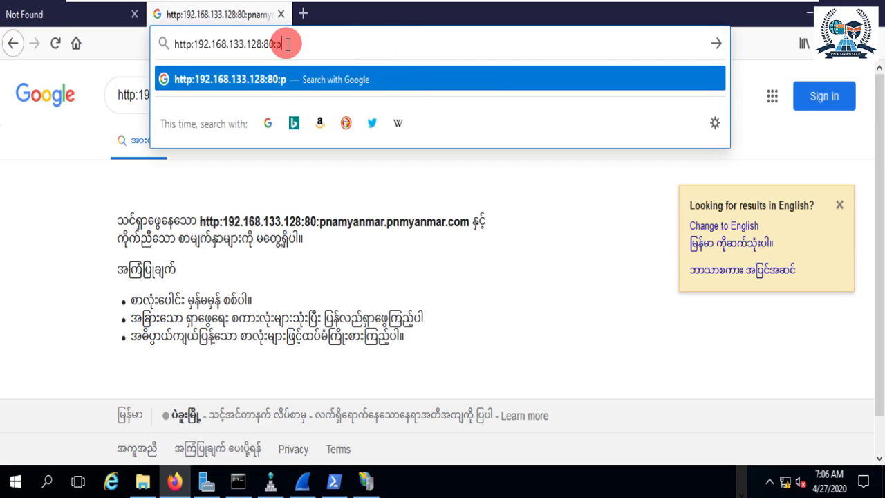
{"action": "key", "text": "BackSpace"}
{"action": "key", "text": "Return"}
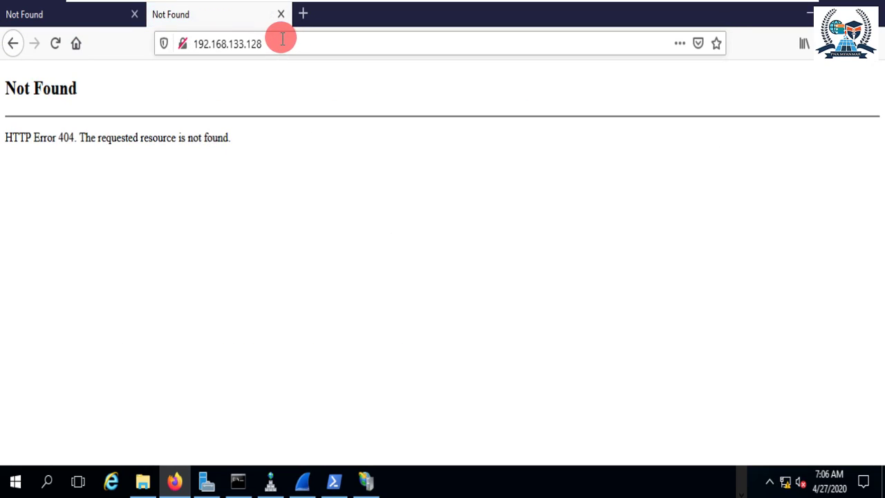
Step: Test the site at 192.168.133.128:80 and return to the Advanced Settings in IIS Manager
{"action": "left_click", "coordinate": [279, 41]}
{"action": "left_click", "coordinate": [279, 42]}
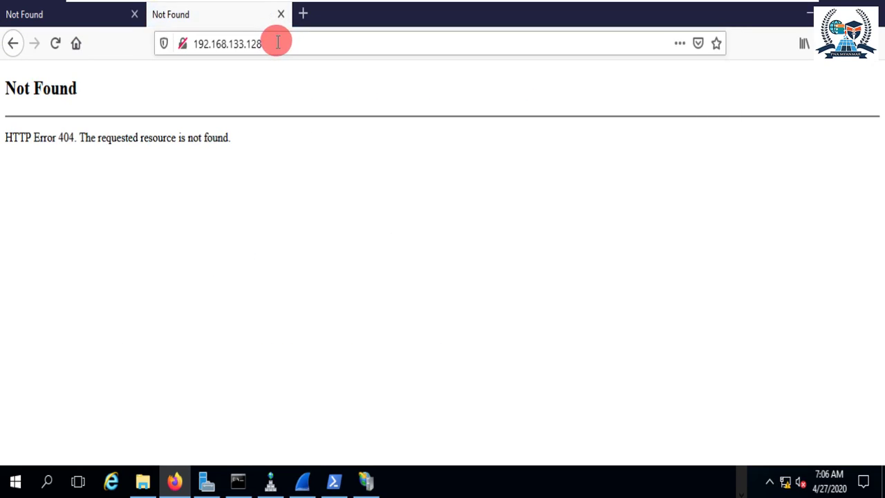
{"action": "left_click", "coordinate": [278, 40]}
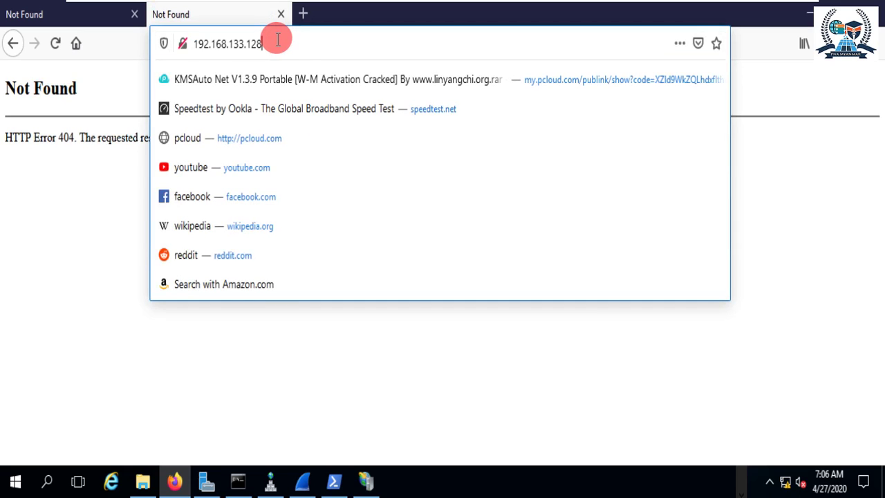
{"action": "type", "text": ":80"}
{"action": "key", "text": "Return"}
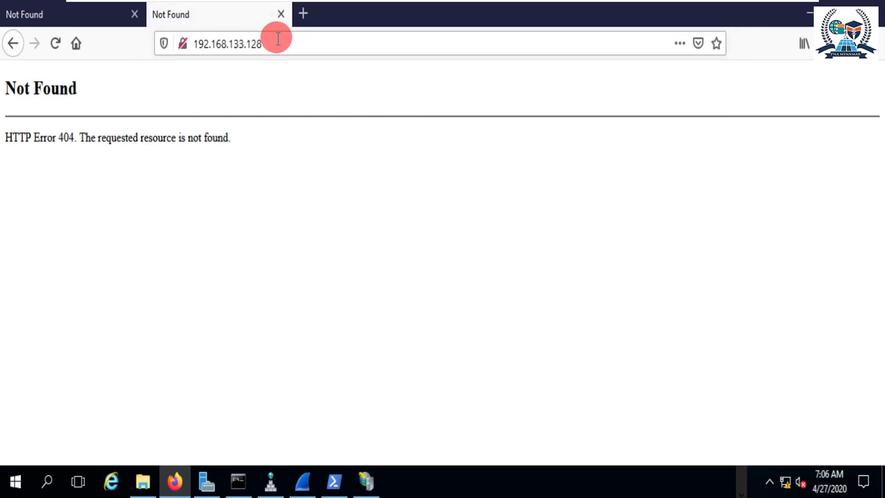
{"action": "left_click", "coordinate": [277, 40]}
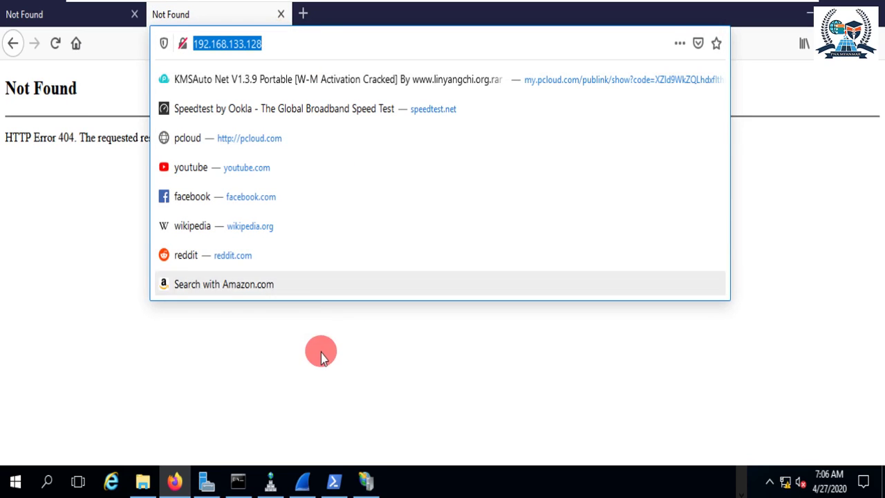
{"action": "left_click", "coordinate": [367, 481]}
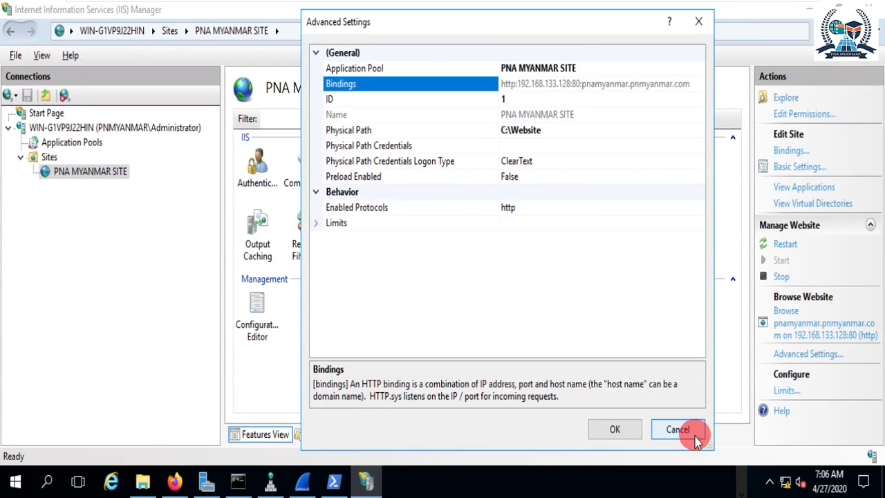
Step: Dismiss the Advanced Settings and open the http binding of PNA MYANMAR SITE for editing
{"action": "left_click", "coordinate": [694, 435]}
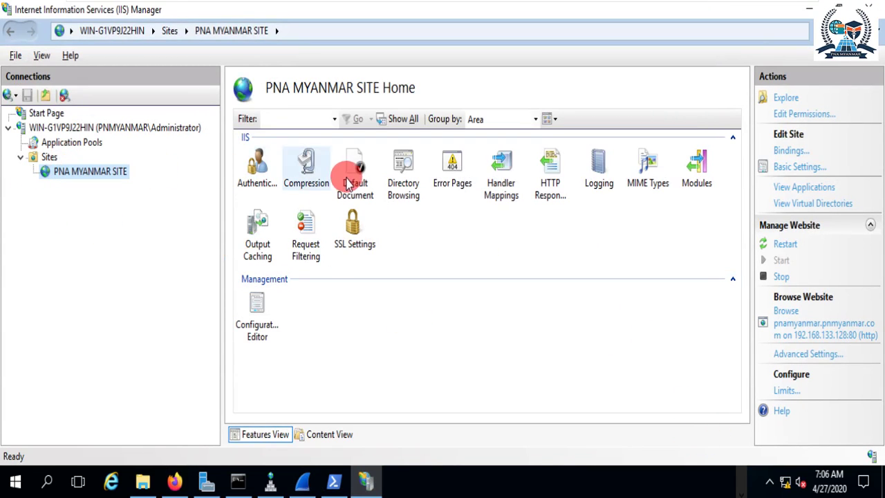
{"action": "left_click", "coordinate": [787, 152]}
{"action": "left_click", "coordinate": [504, 141]}
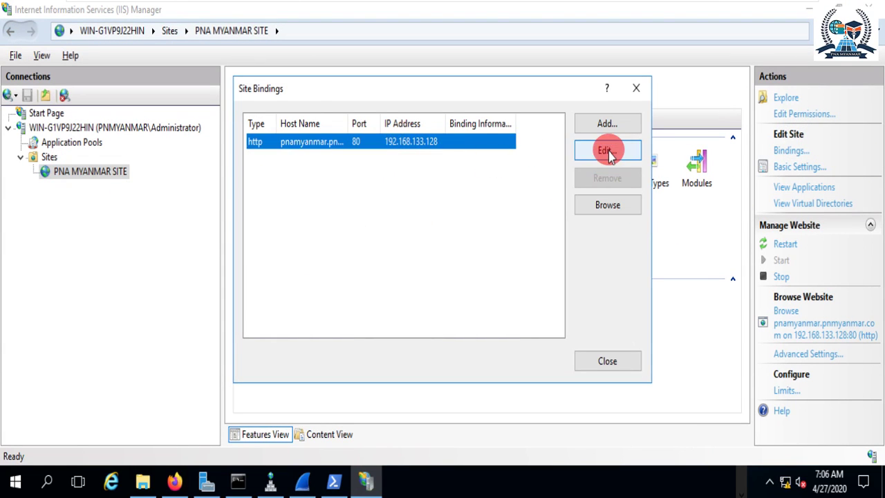
{"action": "left_click", "coordinate": [607, 152]}
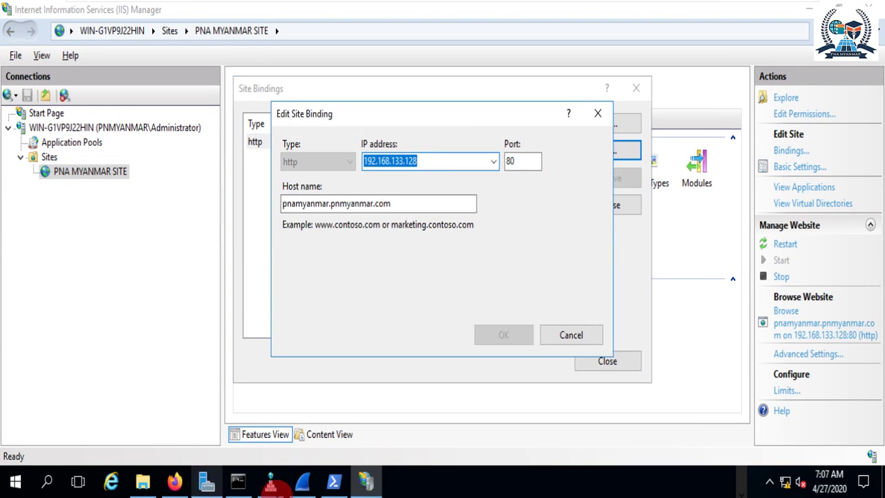
Step: Open the properties of This PC from File Explorer to check the server's full computer name and domain
{"action": "mouse_move", "coordinate": [296, 486]}
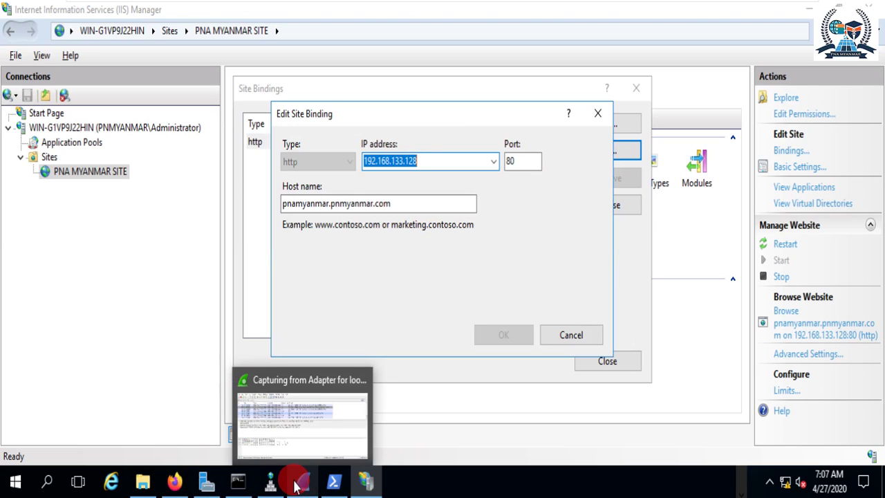
{"action": "left_click", "coordinate": [142, 482]}
{"action": "left_click", "coordinate": [147, 115]}
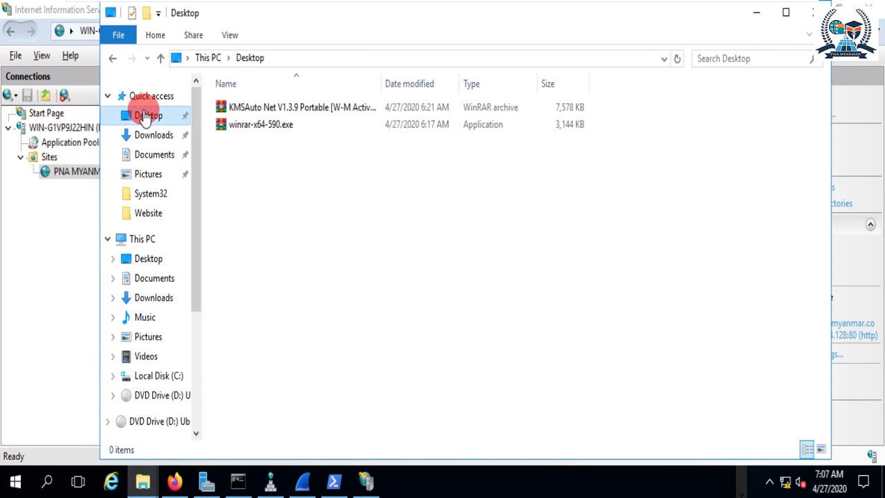
{"action": "right_click", "coordinate": [152, 238]}
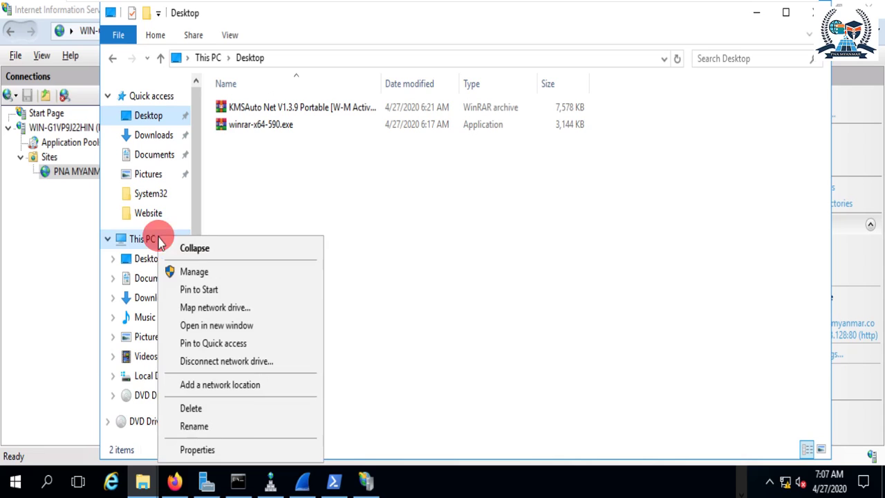
{"action": "left_click", "coordinate": [242, 451]}
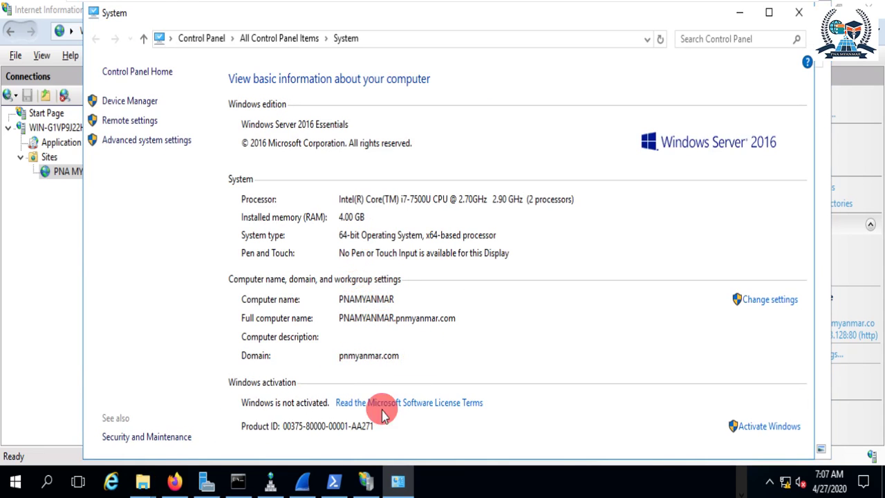
Step: Return to IIS Manager, set the binding's host name to pnmyanmar.com, and close the site bindings
{"action": "left_click", "coordinate": [366, 482]}
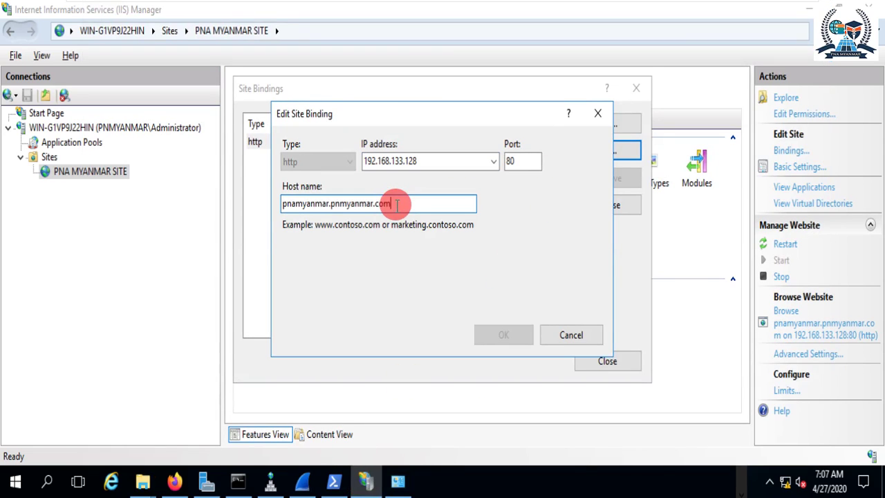
{"action": "left_click", "coordinate": [331, 202]}
{"action": "left_click_drag", "start_coordinate": [331, 203], "coordinate": [249, 203]}
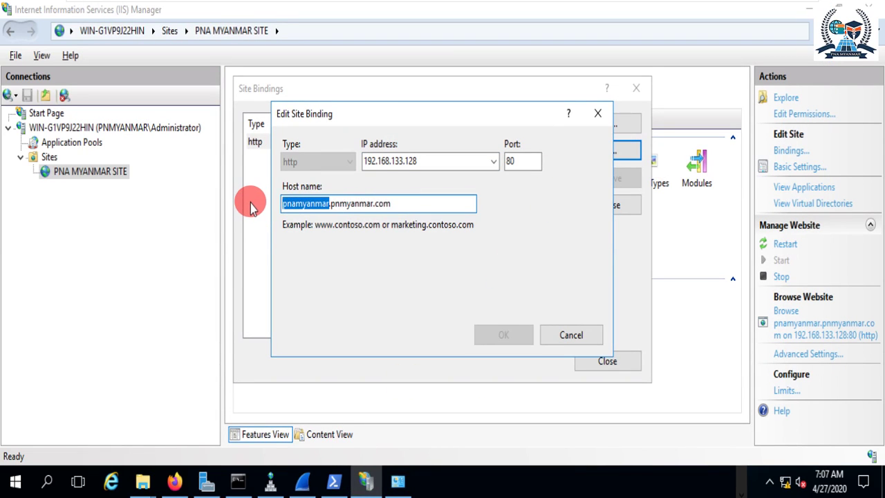
{"action": "key", "text": "BackSpace"}
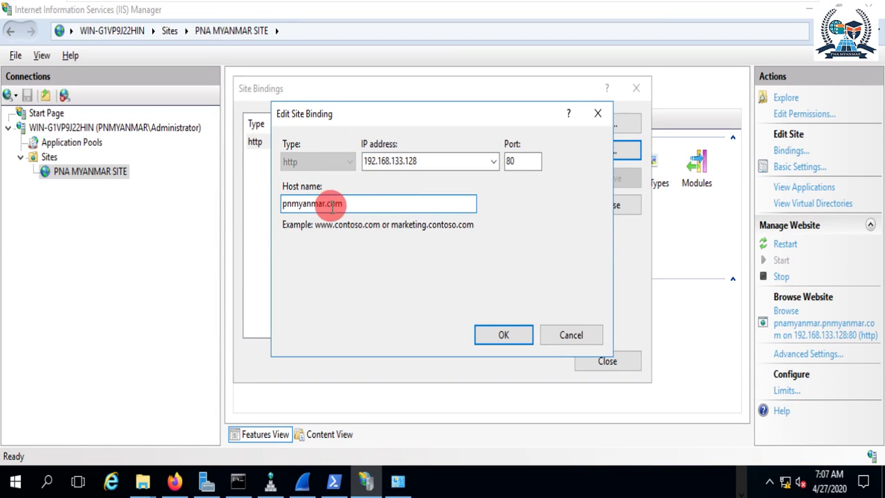
{"action": "left_click", "coordinate": [517, 336]}
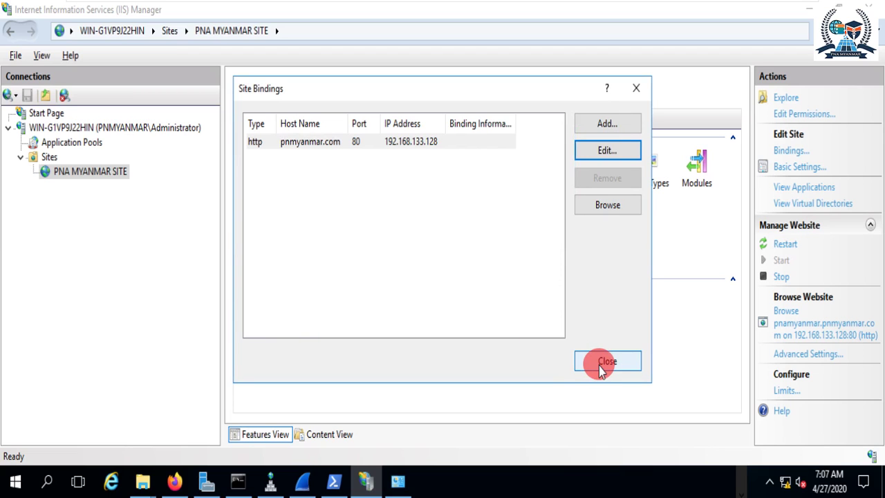
{"action": "left_click", "coordinate": [607, 361]}
Step: Switch to Firefox and load pnmyanmar.com to test the site
{"action": "left_click", "coordinate": [174, 482]}
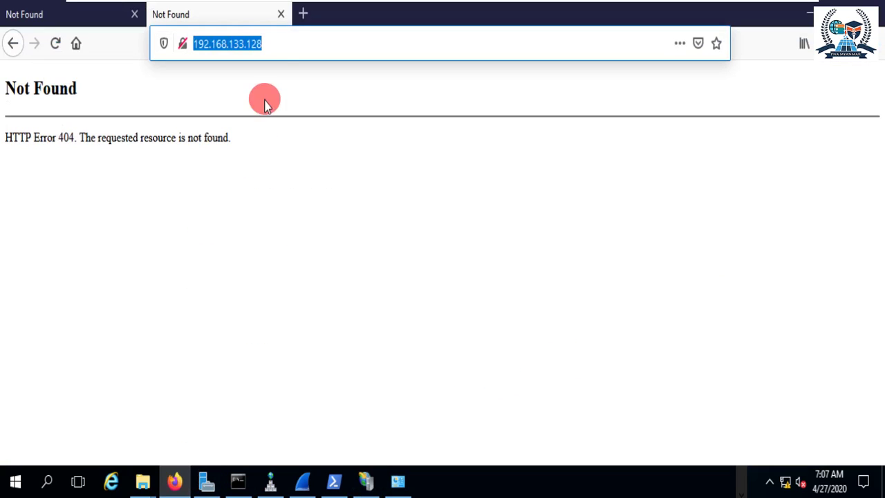
{"action": "type", "text": "pn"}
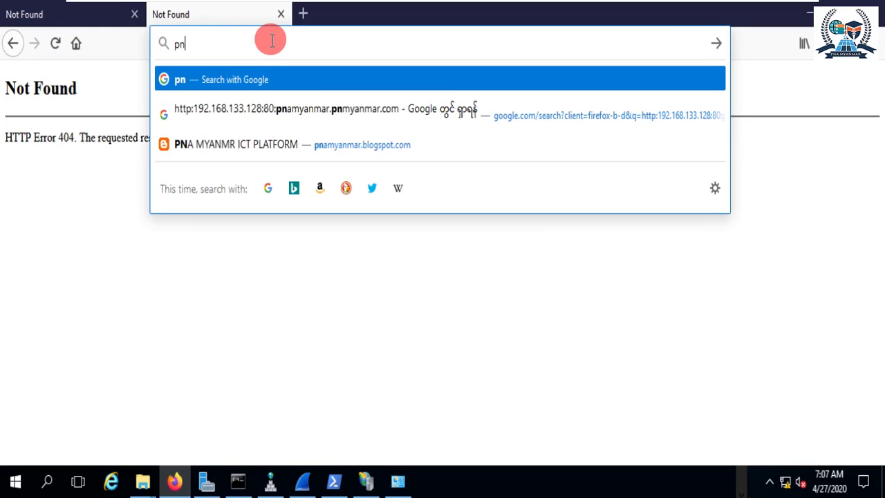
{"action": "type", "text": "myanmar"}
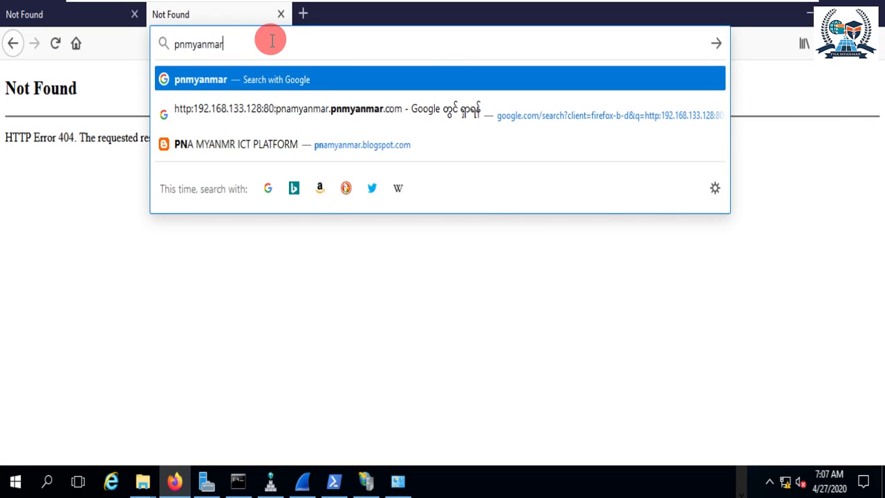
{"action": "type", "text": ".com"}
{"action": "key", "text": "Return"}
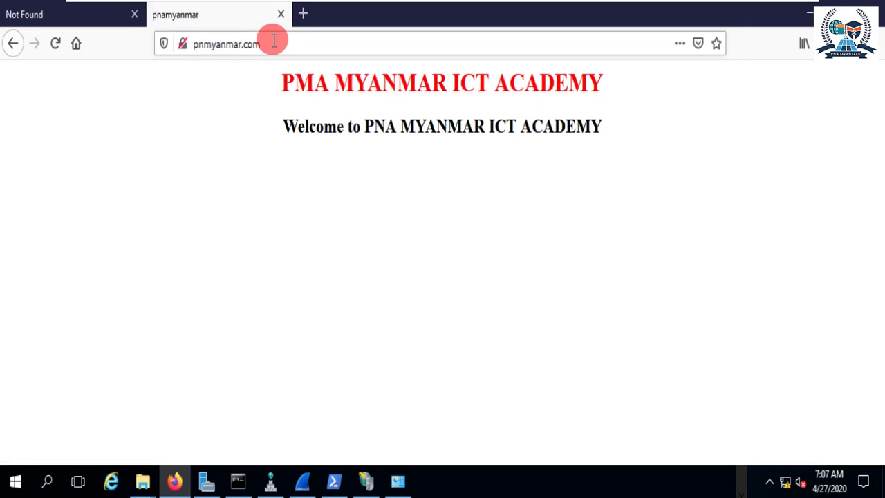
{"action": "left_click", "coordinate": [273, 41]}
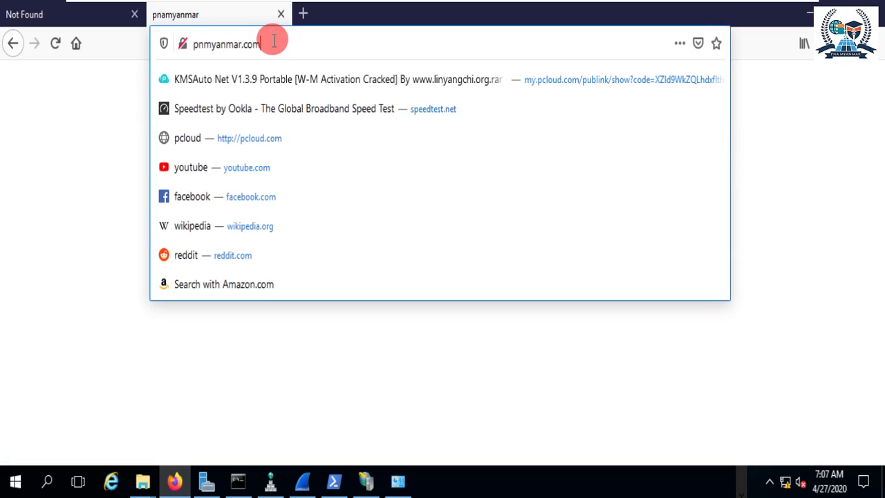
{"action": "left_click", "coordinate": [422, 405]}
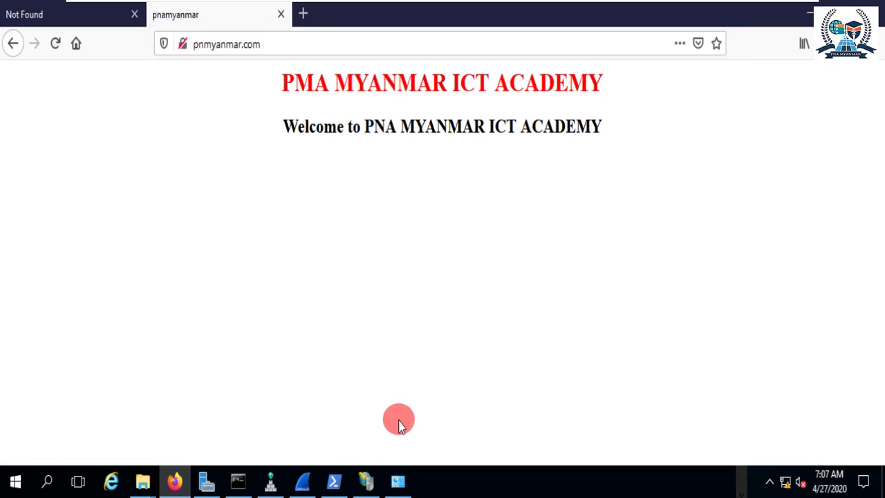
Step: Check the computer's domain in the System window and the IIS page of Server Manager, and return to Firefox
{"action": "left_click", "coordinate": [208, 482]}
{"action": "left_click", "coordinate": [404, 486]}
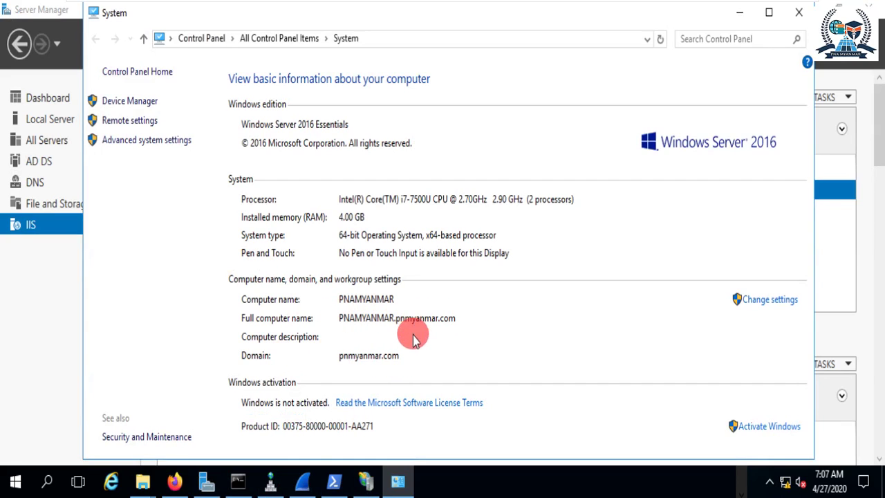
{"action": "left_click", "coordinate": [205, 481]}
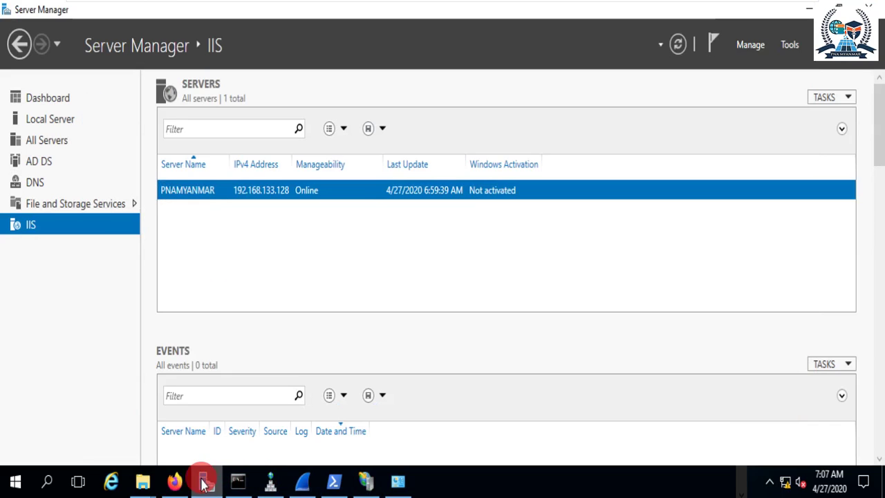
{"action": "left_click", "coordinate": [175, 480]}
{"action": "left_click", "coordinate": [289, 46]}
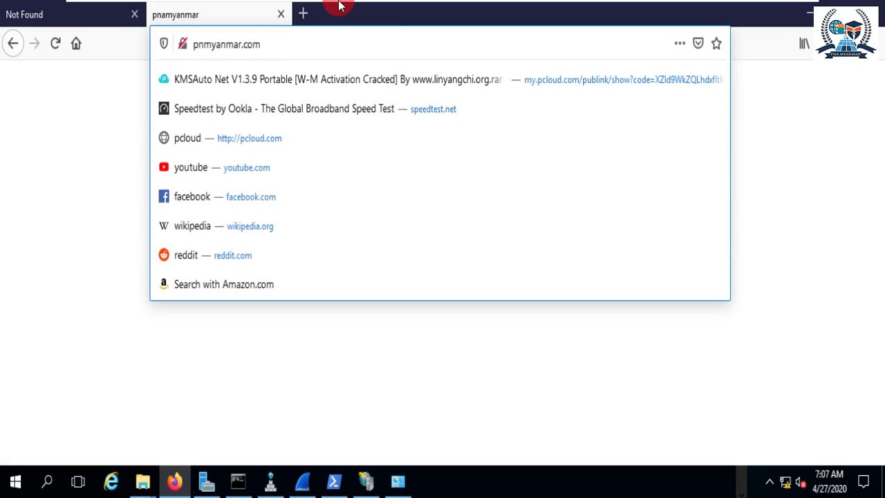
{"action": "left_click", "coordinate": [304, 14]}
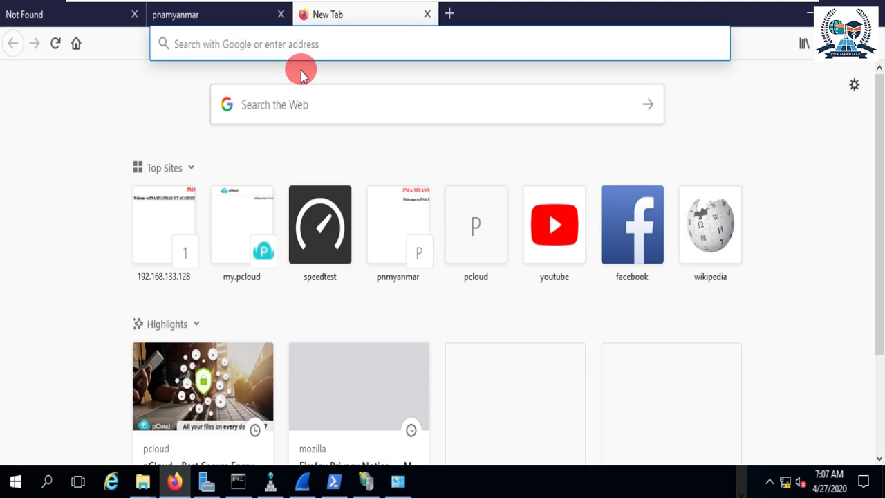
{"action": "type", "text": "19216"}
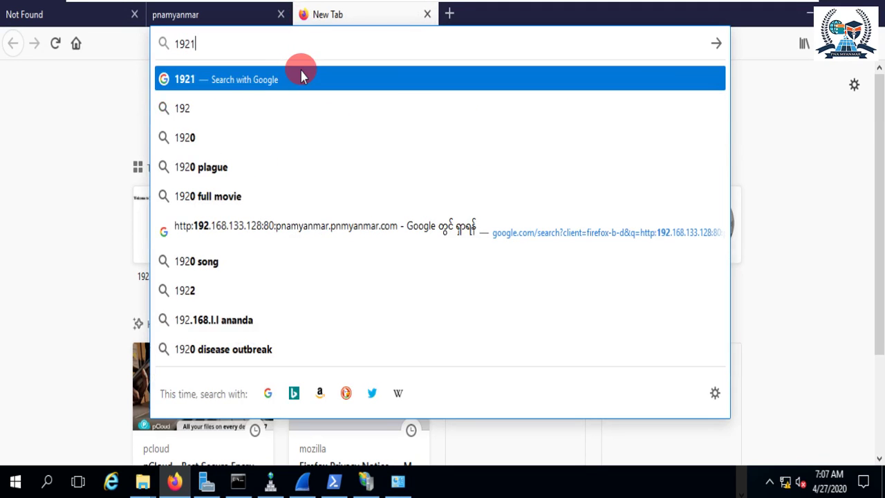
{"action": "key", "text": "BackSpace"}
{"action": "key", "text": "BackSpace"}
{"action": "type", "text": ".168"}
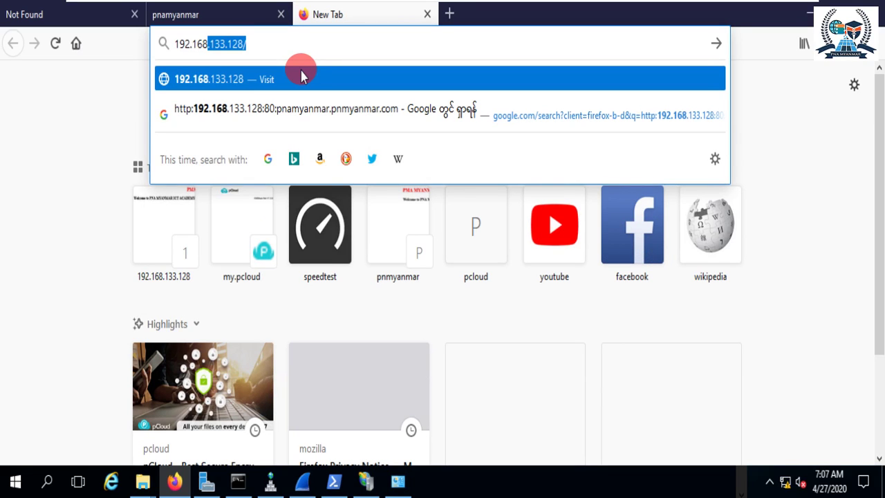
{"action": "left_click", "coordinate": [422, 15]}
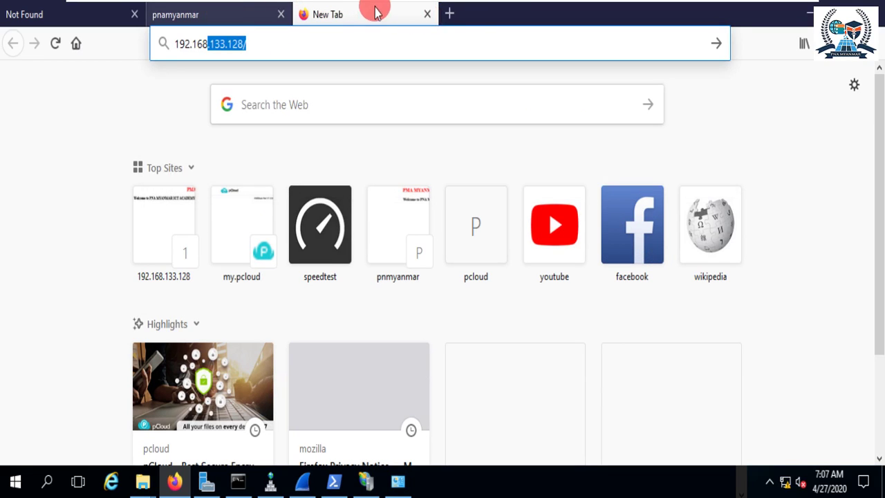
{"action": "left_click", "coordinate": [427, 15]}
Step: Close the Not Found tab, keeping only the pnmyanmar.com page open
{"action": "left_click", "coordinate": [278, 42]}
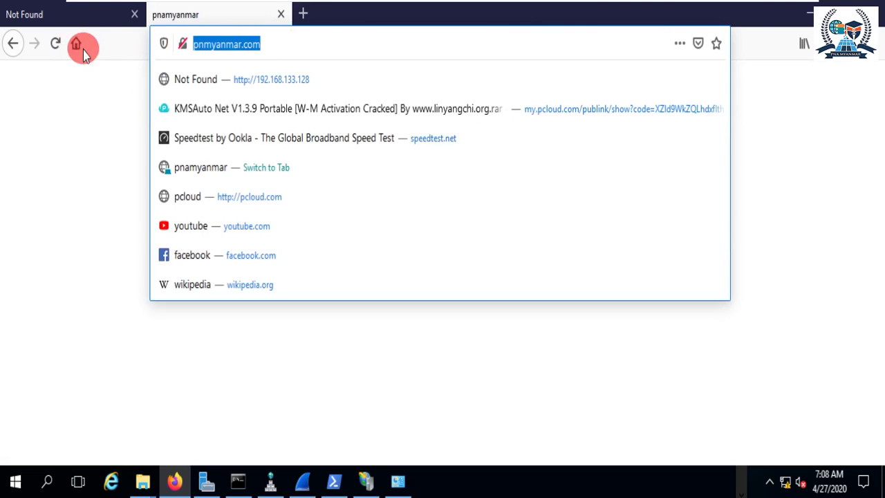
{"action": "left_click", "coordinate": [4, 217]}
{"action": "left_click", "coordinate": [134, 14]}
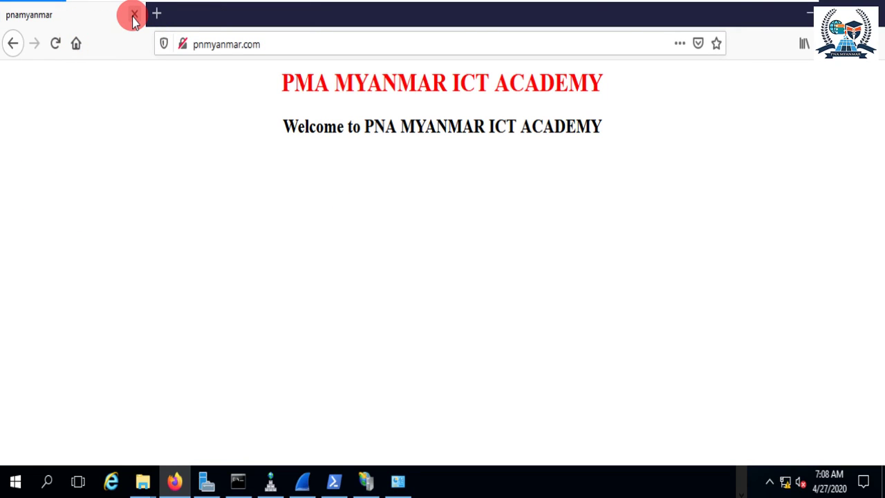
{"action": "left_click", "coordinate": [153, 19]}
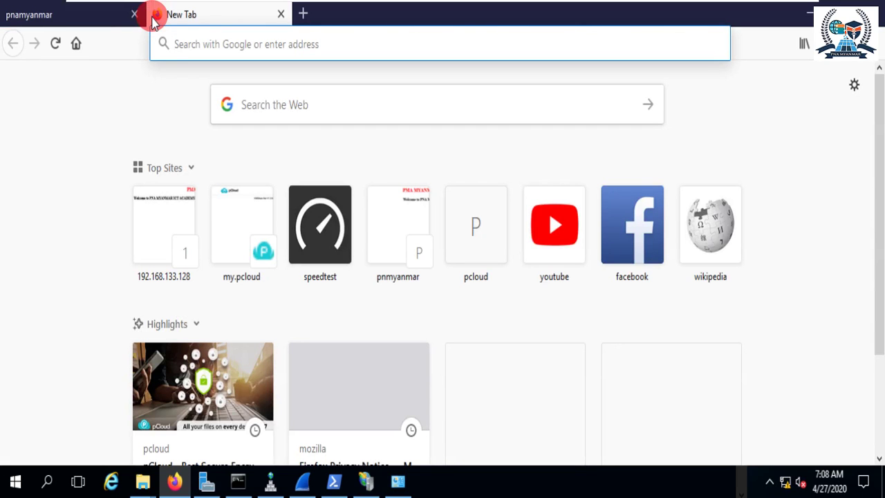
{"action": "left_click", "coordinate": [280, 13]}
{"action": "left_click", "coordinate": [228, 45]}
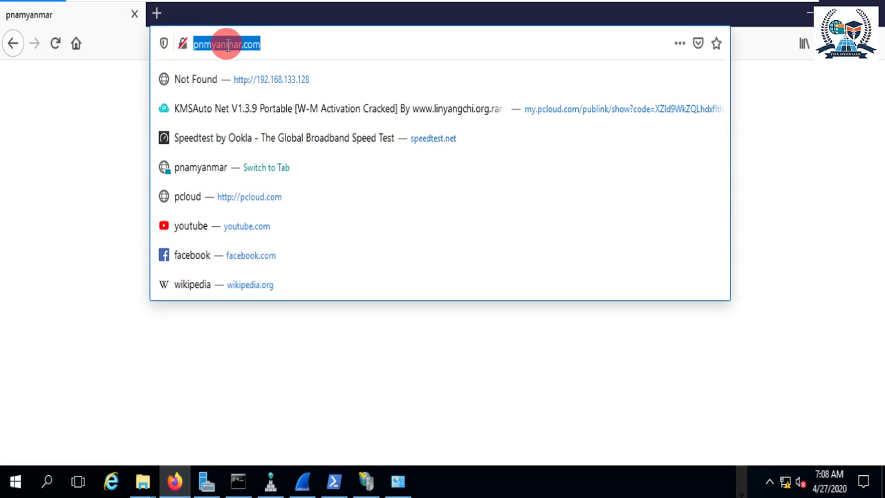
{"action": "left_click", "coordinate": [228, 44]}
Step: Load pnmyanmar.com in a new browser tab to test the site again
{"action": "left_click", "coordinate": [158, 17]}
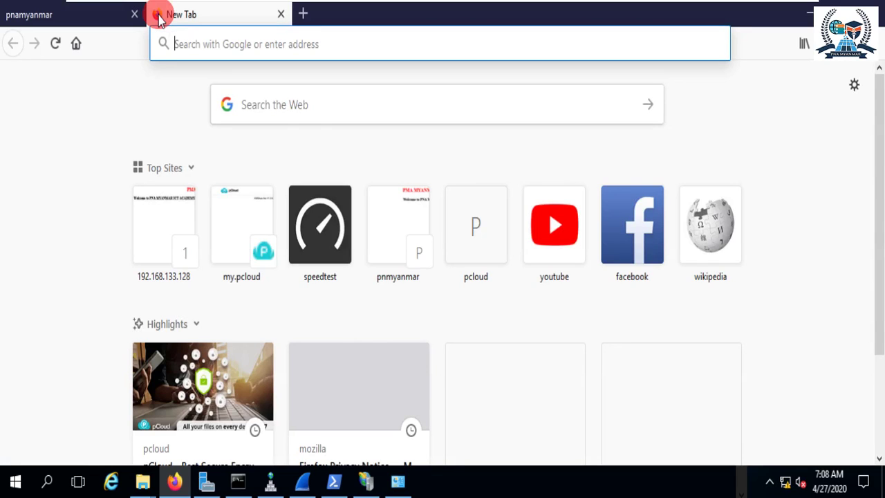
{"action": "type", "text": "pnamyan"}
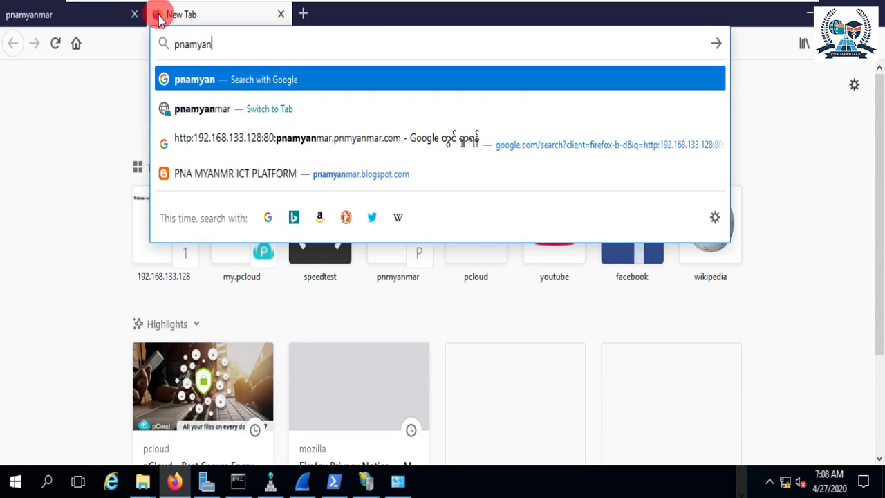
{"action": "key", "text": "BackSpace"}
{"action": "key", "text": "BackSpace"}
{"action": "key", "text": "BackSpace"}
{"action": "key", "text": "BackSpace"}
{"action": "key", "text": "BackSpace"}
{"action": "key", "text": "BackSpace"}
{"action": "type", "text": "nmyanmar.com/"}
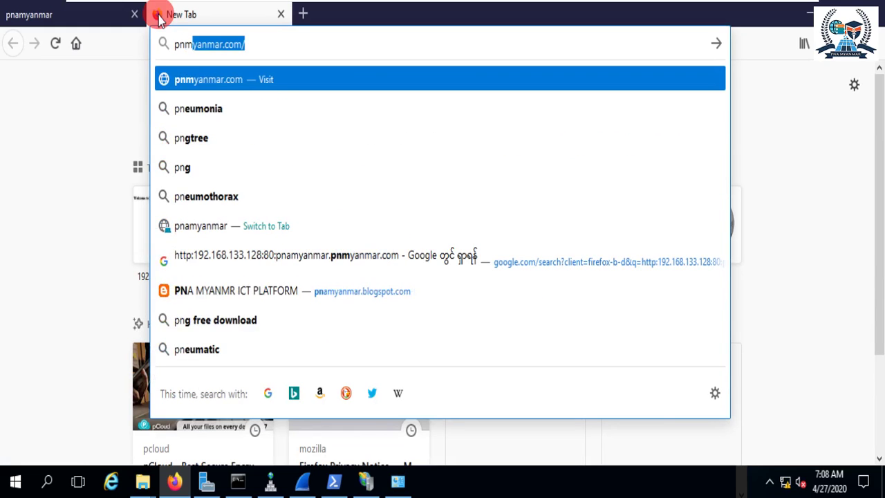
{"action": "key", "text": "Return"}
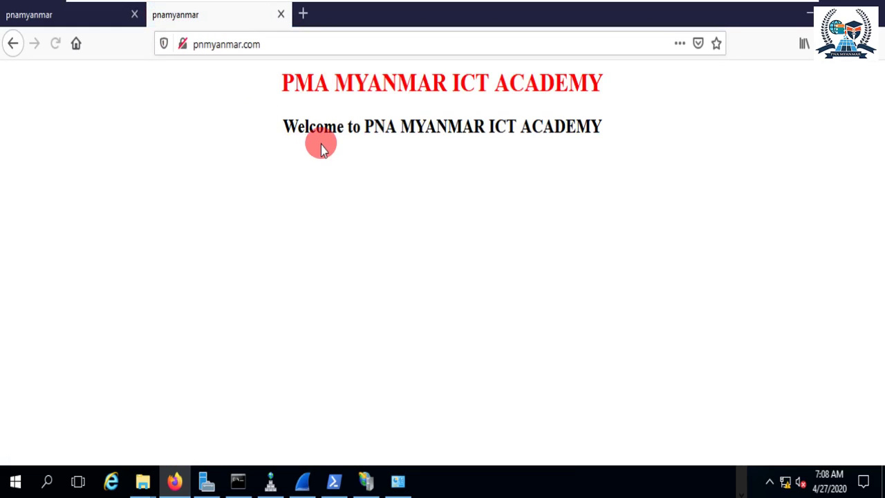
{"action": "left_click_drag", "start_coordinate": [322, 144], "coordinate": [784, 131]}
Step: Switch to IIS Manager and reopen the site's http binding to review its IP address and host name
{"action": "left_click", "coordinate": [366, 479]}
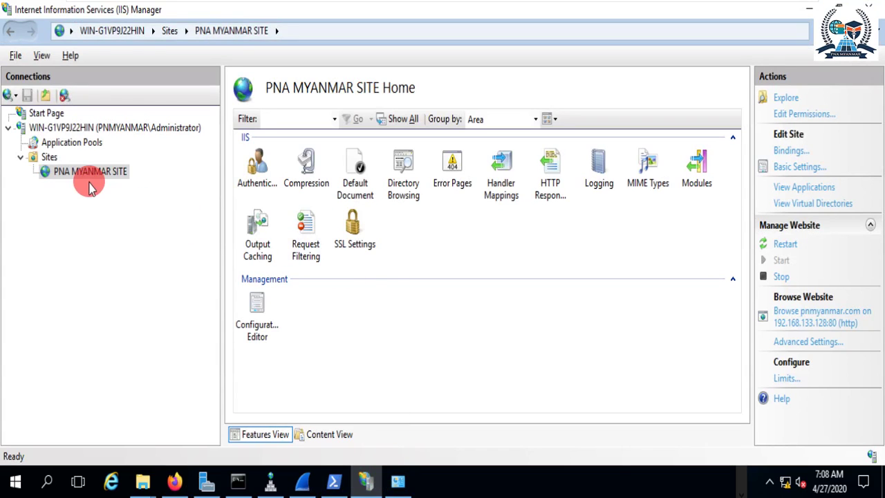
{"action": "left_click", "coordinate": [785, 150]}
{"action": "left_click", "coordinate": [415, 141]}
{"action": "left_click", "coordinate": [608, 150]}
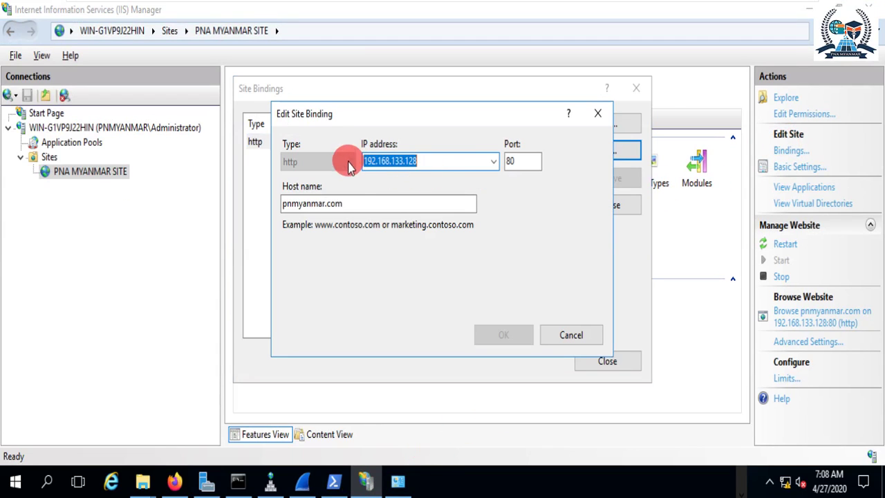
{"action": "left_click", "coordinate": [301, 203]}
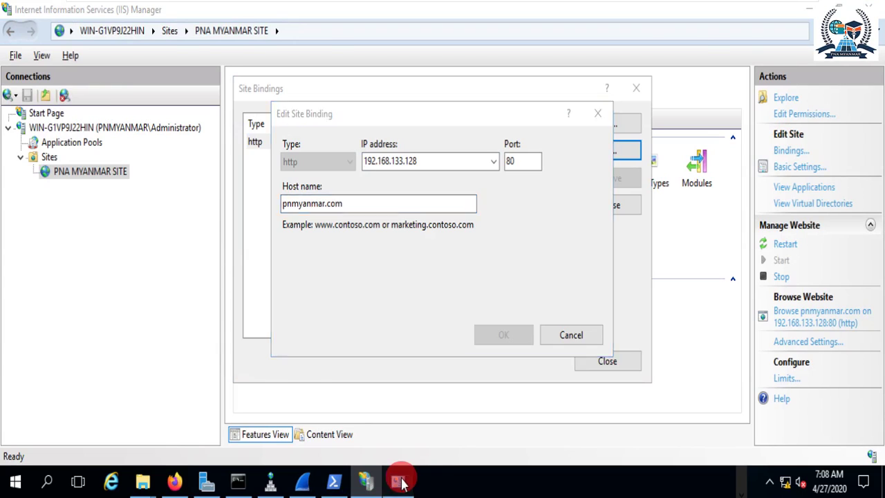
Step: Compare the computer's domain in the System window with the binding, and close that window and the site binding dialogs without changes
{"action": "left_click", "coordinate": [397, 482]}
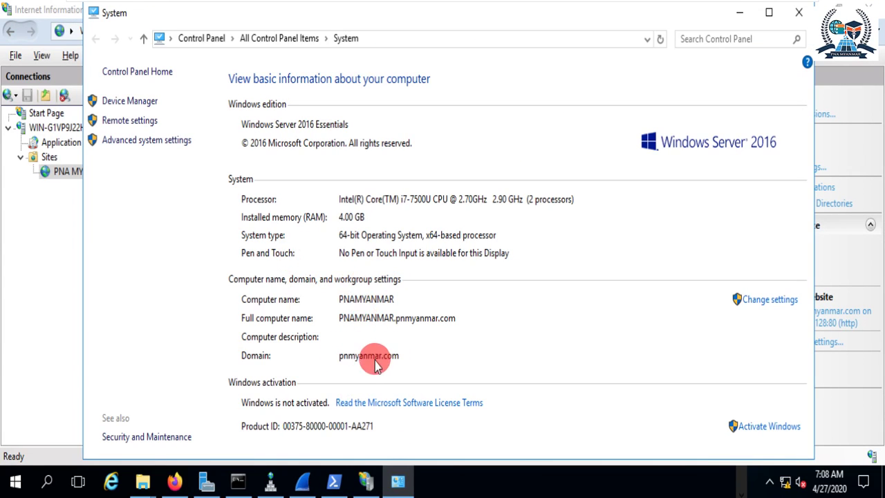
{"action": "left_click", "coordinate": [802, 14]}
{"action": "left_click", "coordinate": [555, 356]}
{"action": "left_click", "coordinate": [596, 358]}
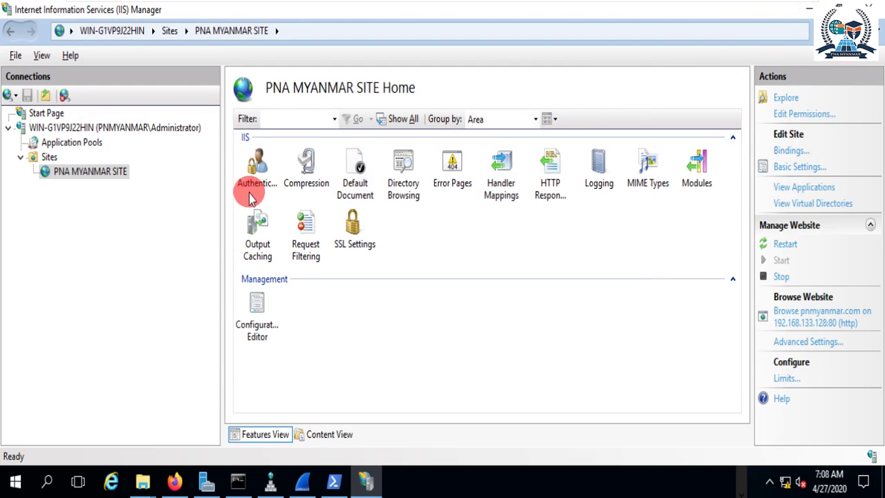
Step: Review the AD DS, DNS and IIS role pages in Server Manager
{"action": "left_click", "coordinate": [206, 481]}
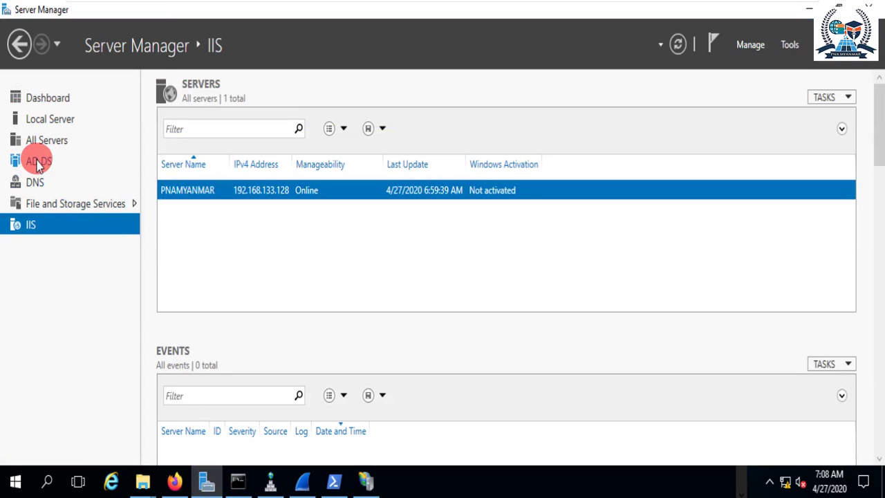
{"action": "left_click", "coordinate": [39, 163]}
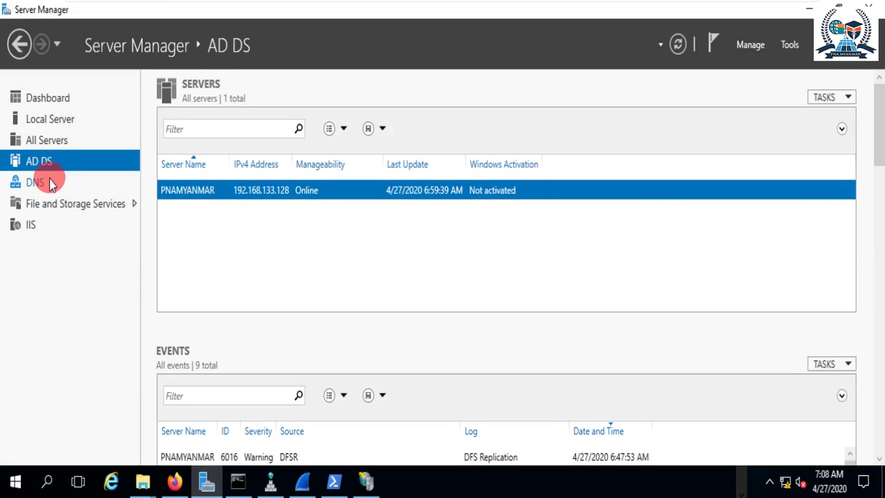
{"action": "left_click", "coordinate": [52, 184]}
{"action": "left_click", "coordinate": [49, 164]}
{"action": "left_click", "coordinate": [52, 185]}
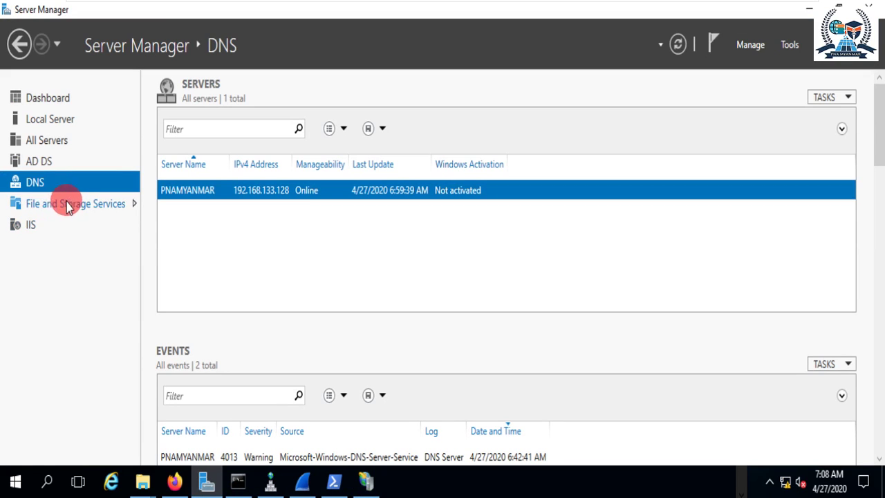
{"action": "left_click", "coordinate": [18, 222]}
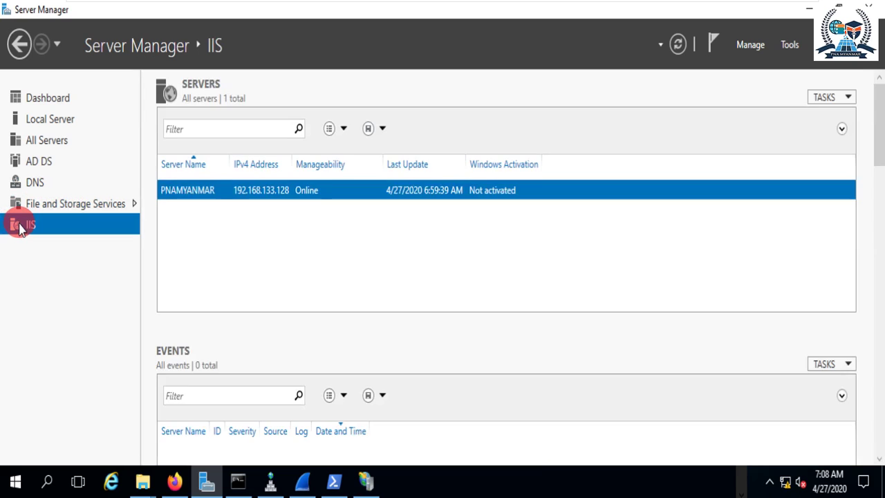
Step: Close IIS Manager and minimize all remaining windows to show the server's desktop
{"action": "left_click", "coordinate": [366, 481]}
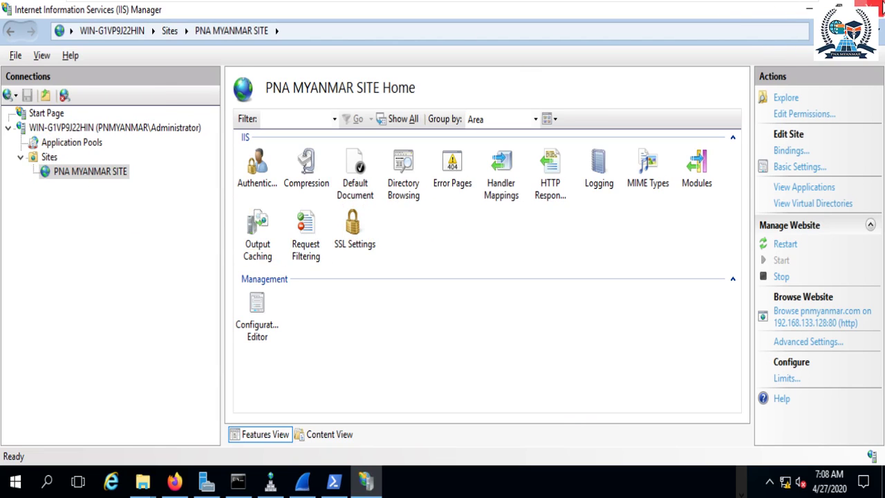
{"action": "left_click", "coordinate": [868, 8]}
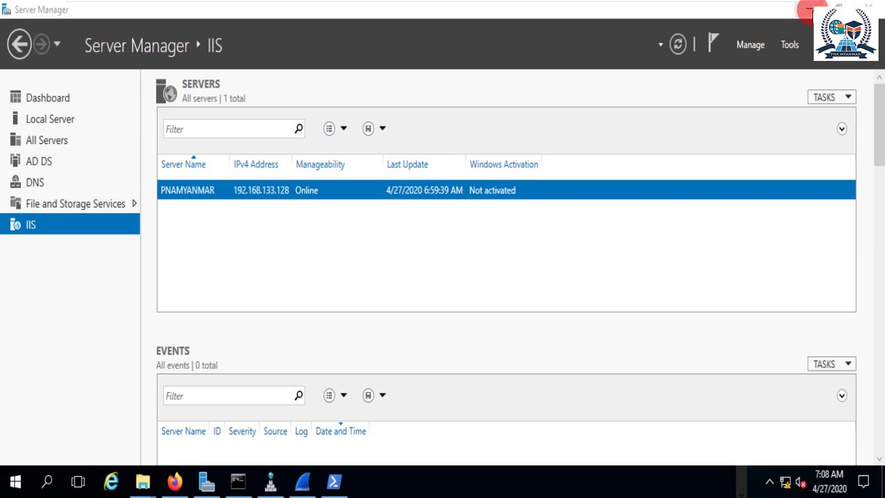
{"action": "left_click", "coordinate": [809, 12]}
{"action": "left_click", "coordinate": [806, 14]}
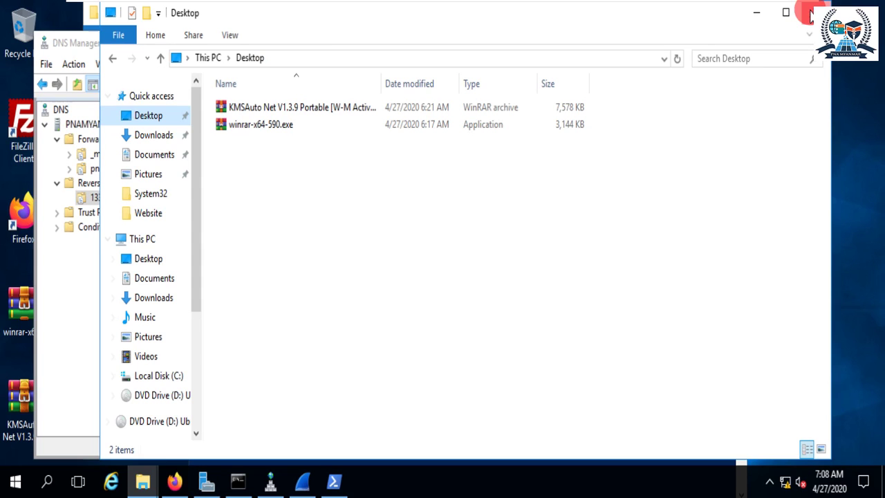
{"action": "left_click", "coordinate": [760, 14]}
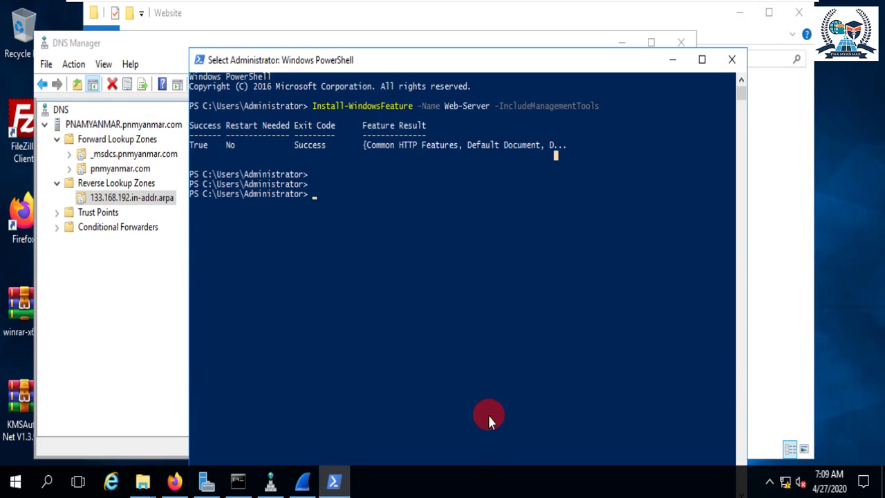
{"action": "key", "text": "super+d"}
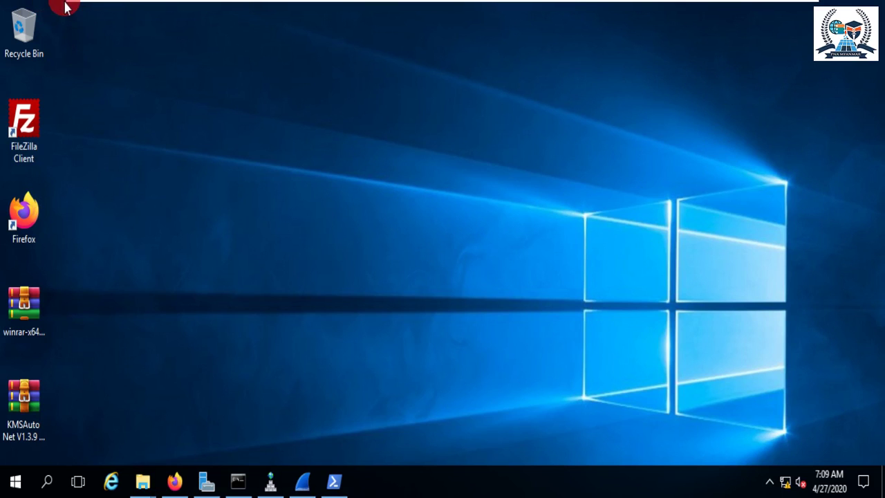
Step: Minimize the Windows Server 2016 virtual machine and refresh the host computer's desktop
{"action": "mouse_move", "coordinate": [90, 5]}
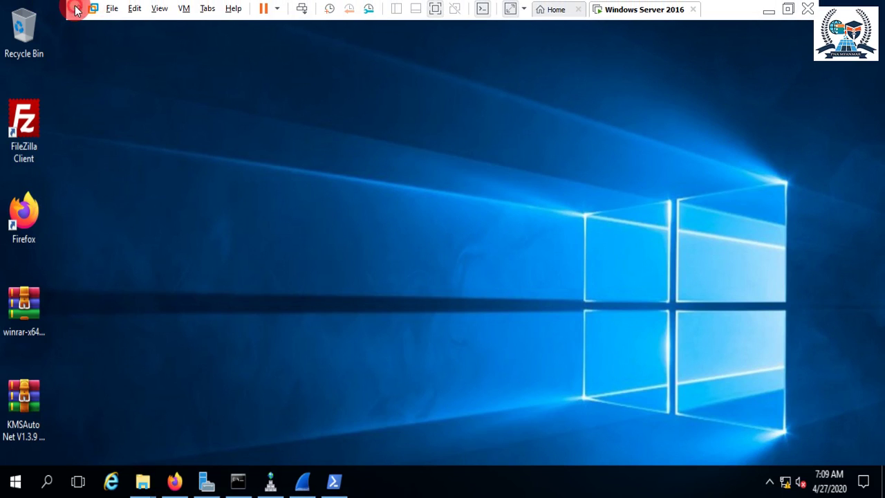
{"action": "left_click", "coordinate": [765, 8]}
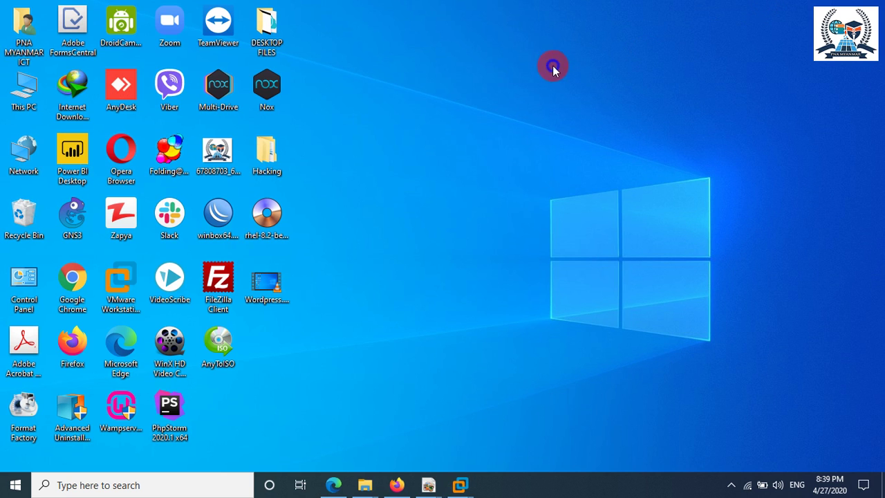
{"action": "right_click", "coordinate": [551, 66]}
{"action": "left_click", "coordinate": [585, 105]}
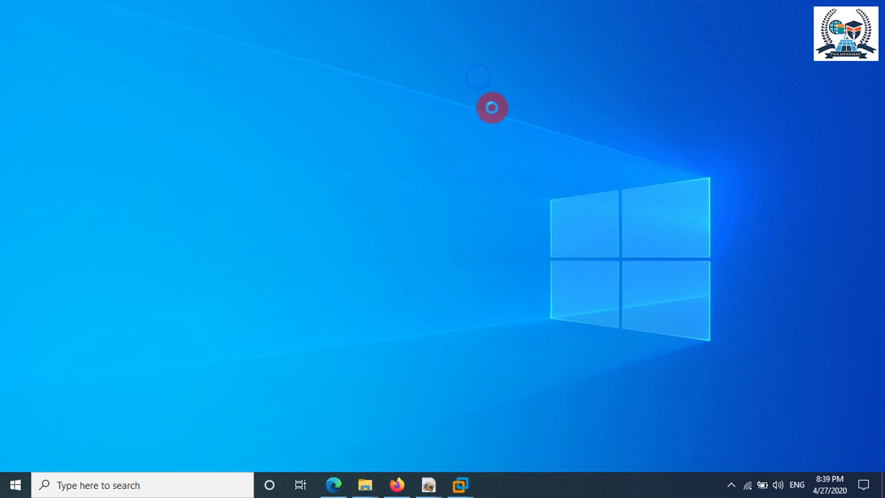
{"action": "right_click", "coordinate": [479, 76]}
{"action": "left_click", "coordinate": [501, 116]}
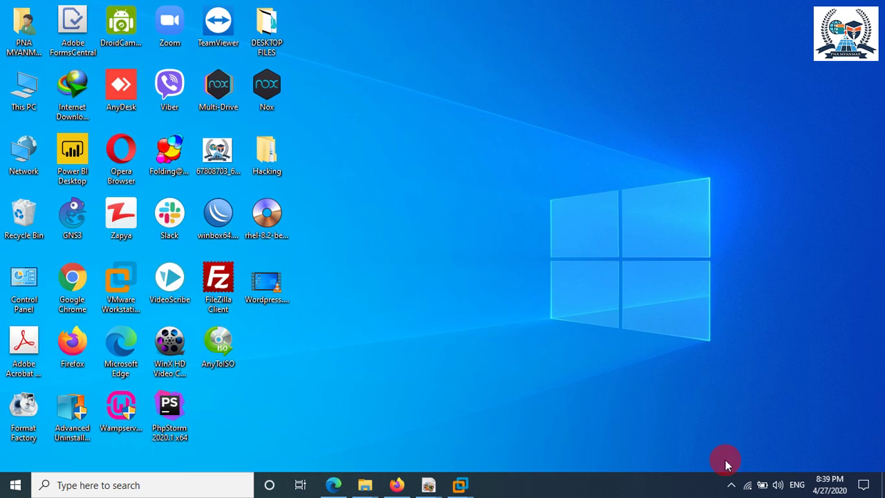
{"action": "left_click", "coordinate": [732, 485]}
{"action": "right_click", "coordinate": [722, 434]}
{"action": "left_click", "coordinate": [753, 302]}
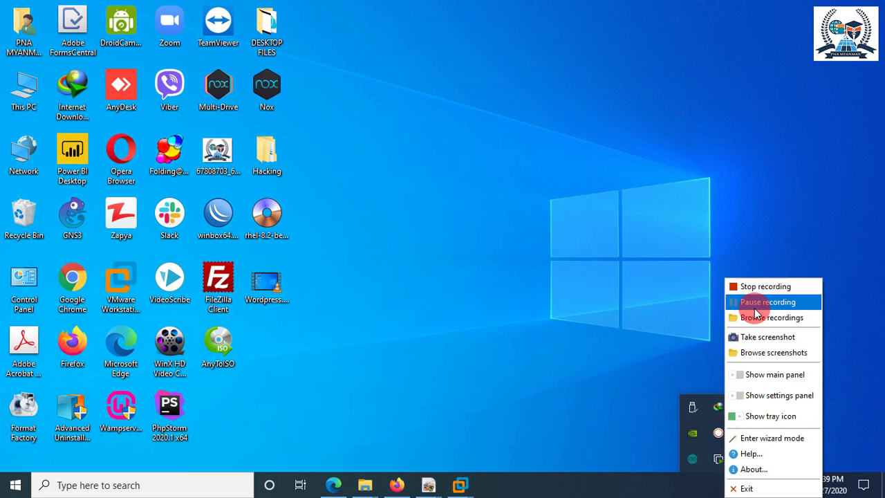